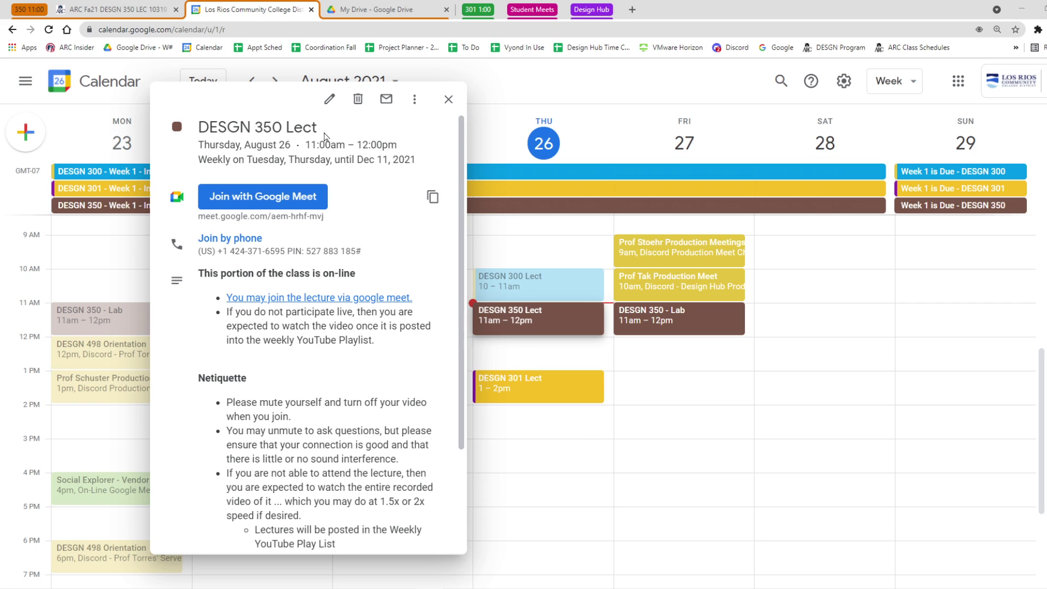
Highlight the DESGN 350 event title and Demo Week 1 Submittal topic, then close the event popup.
left_click_drag(324, 134, 198, 128)
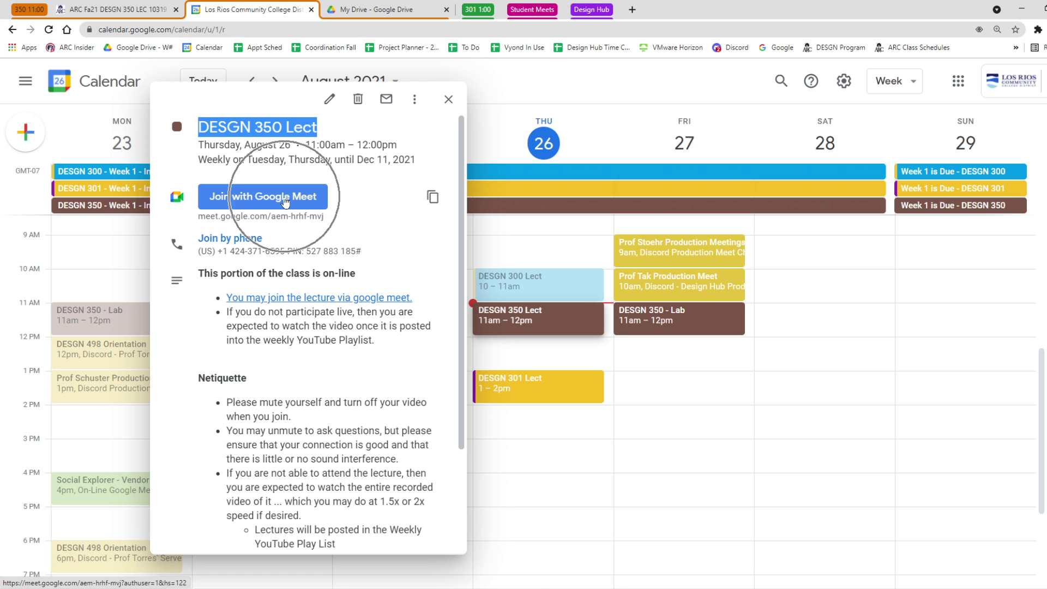
left_click_drag(462, 227, 415, 393)
left_click_drag(336, 493, 226, 491)
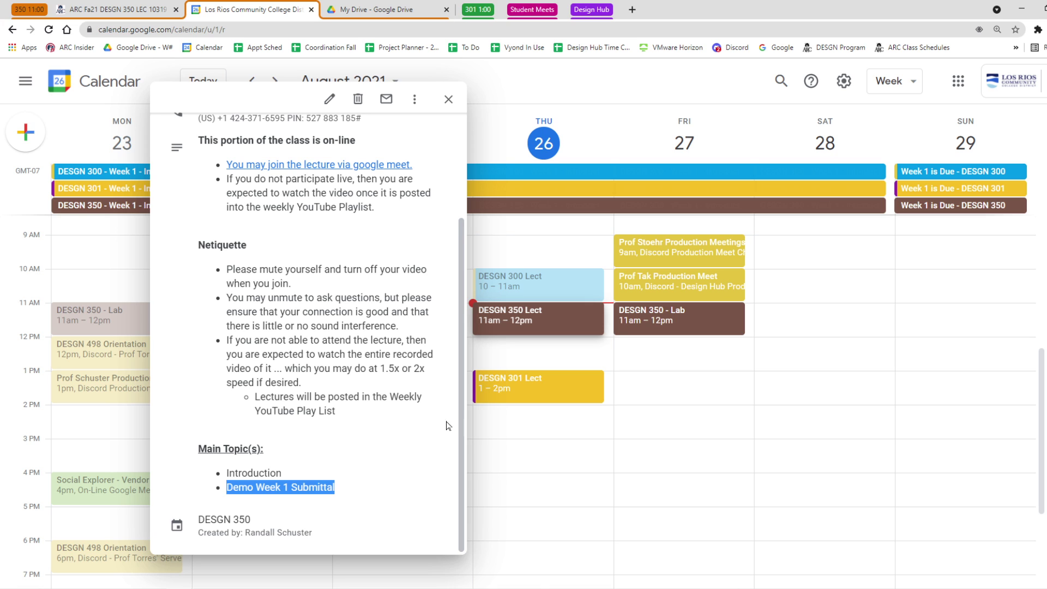
scroll(461, 418, "up", 3)
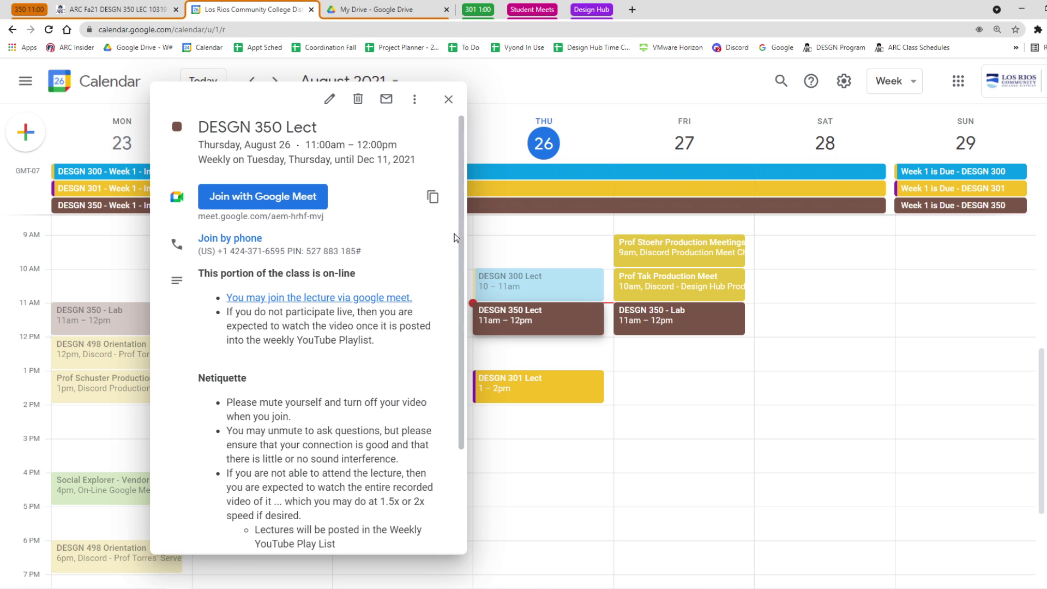
left_click(449, 100)
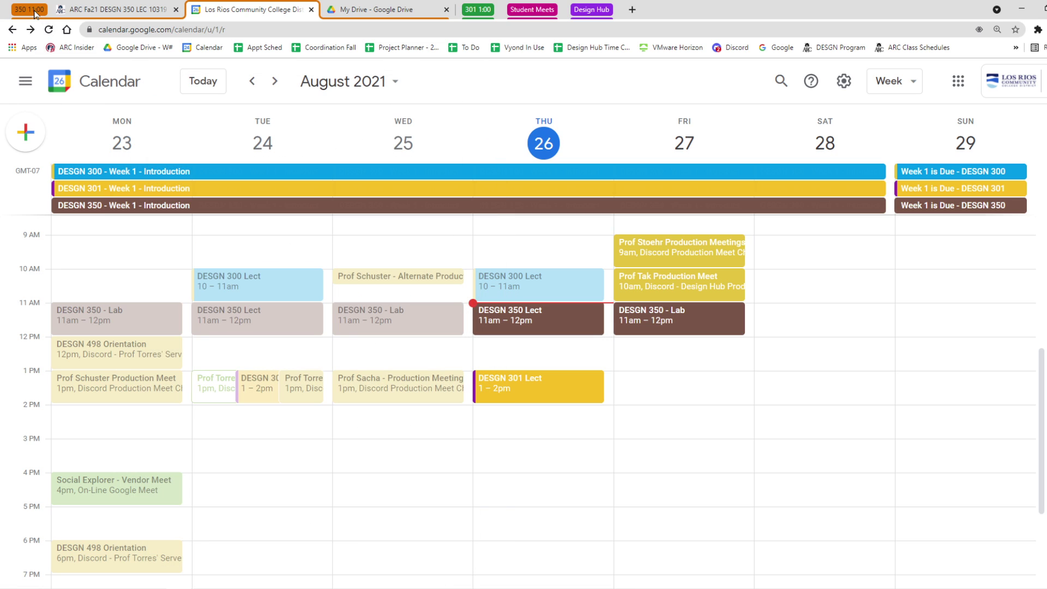
Expand and collapse the 301 1:00, Student Meets and Design Hub tab groups.
left_click(478, 10)
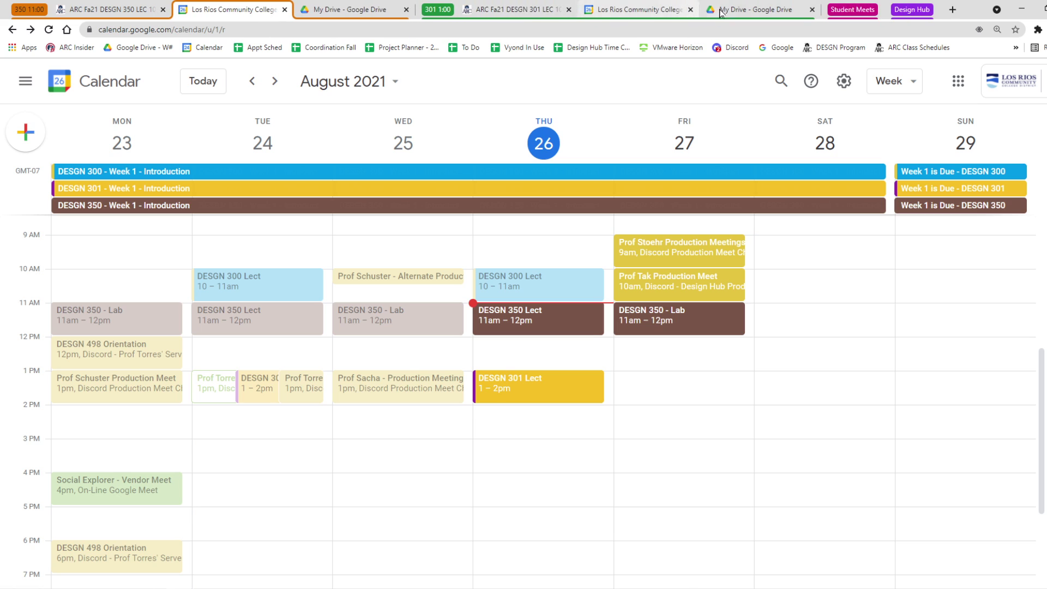
left_click(441, 11)
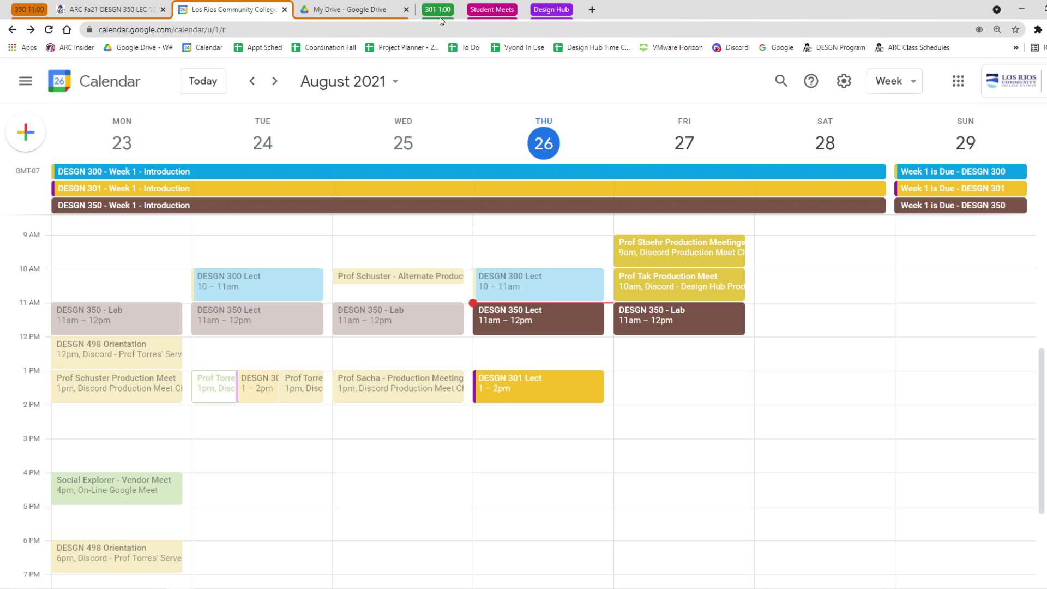
left_click(492, 10)
left_click(492, 10)
left_click(550, 12)
left_click(550, 15)
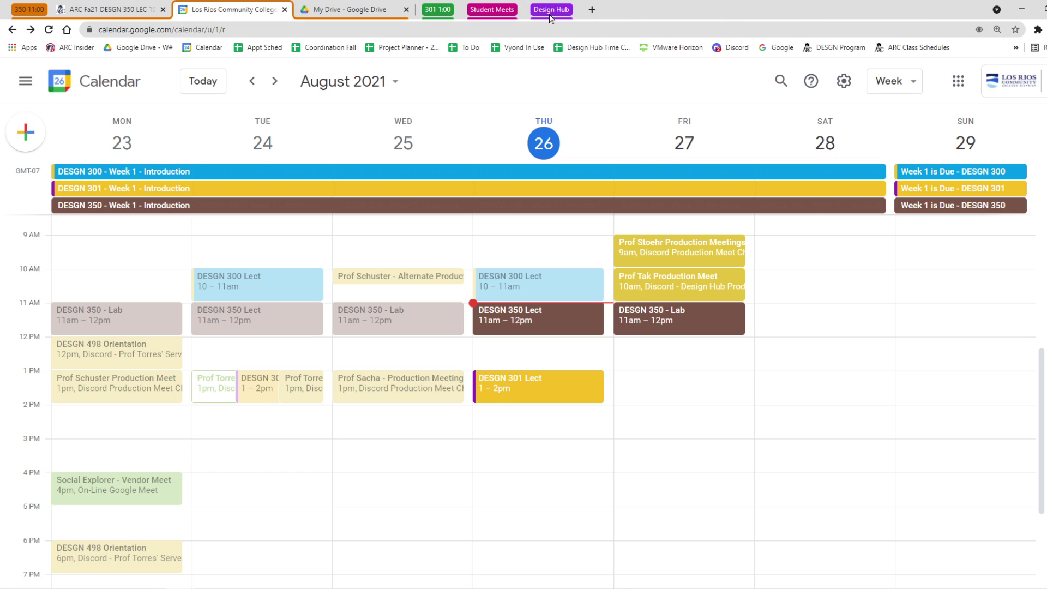
Add a new blank tab to a new tab group named 'new group'.
left_click(592, 10)
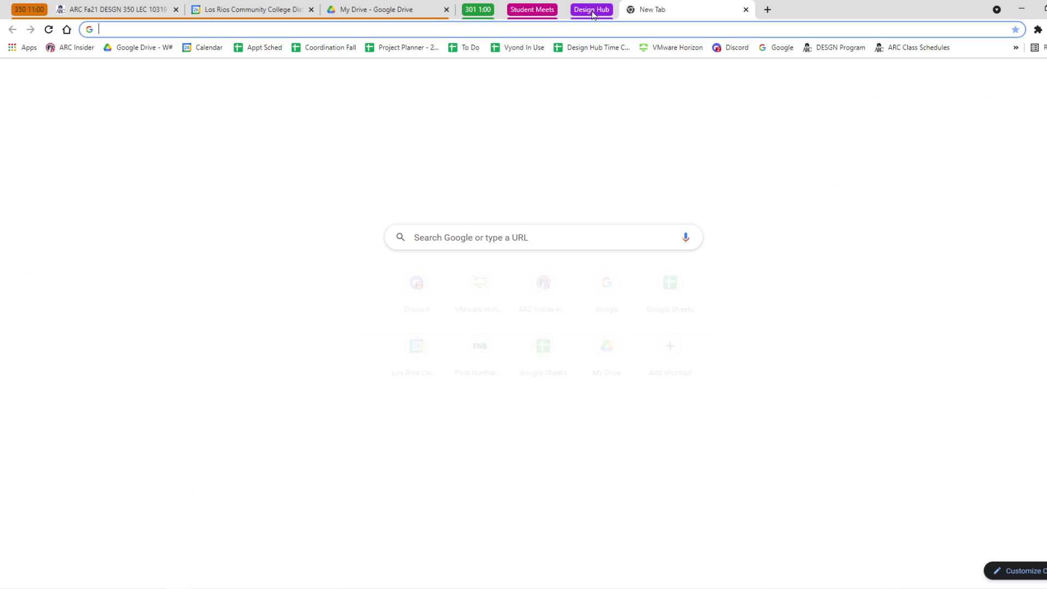
right_click(666, 11)
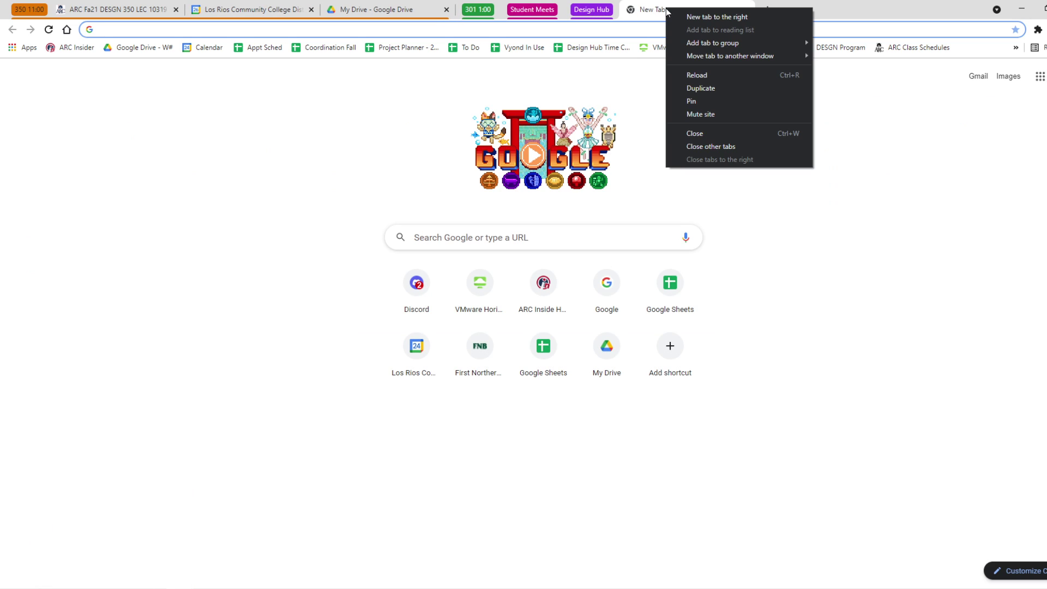
left_click(695, 42)
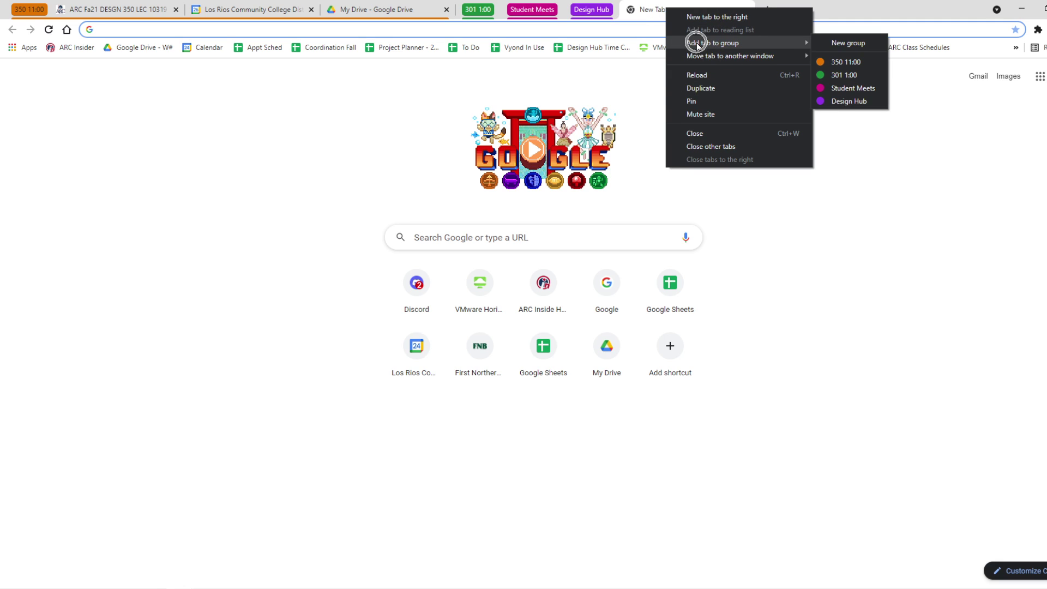
left_click(844, 43)
type("new g")
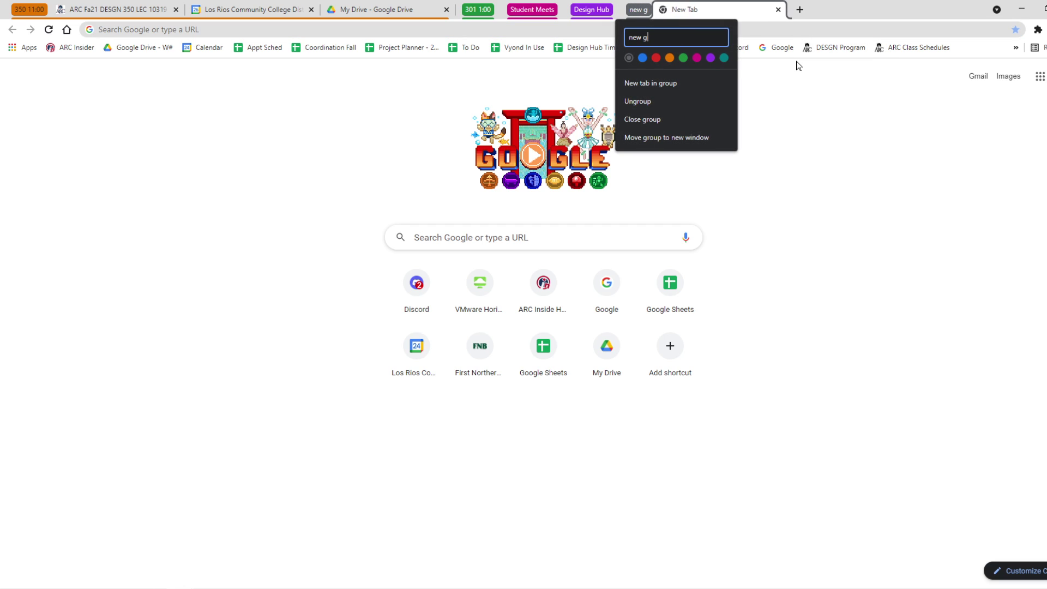
type("roup")
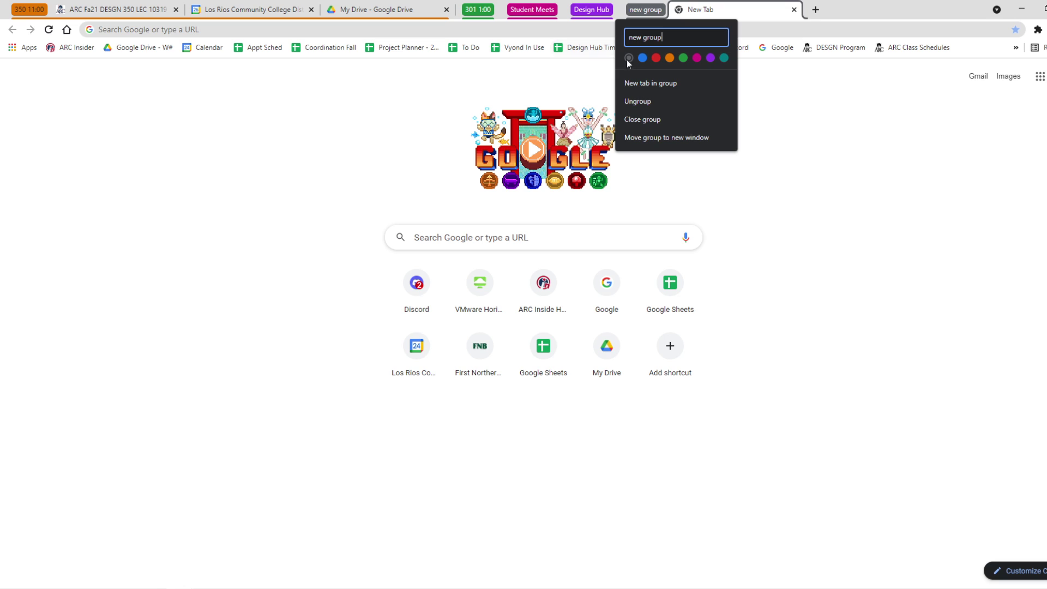
left_click(780, 146)
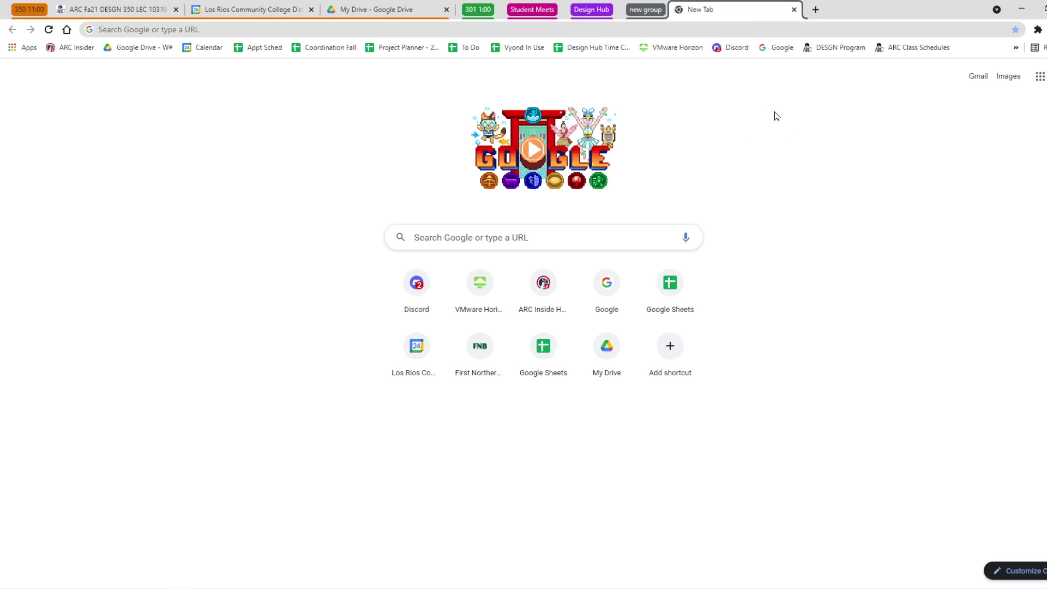
Collapse the 'new group' tab group and close it along with its tab.
left_click(655, 14)
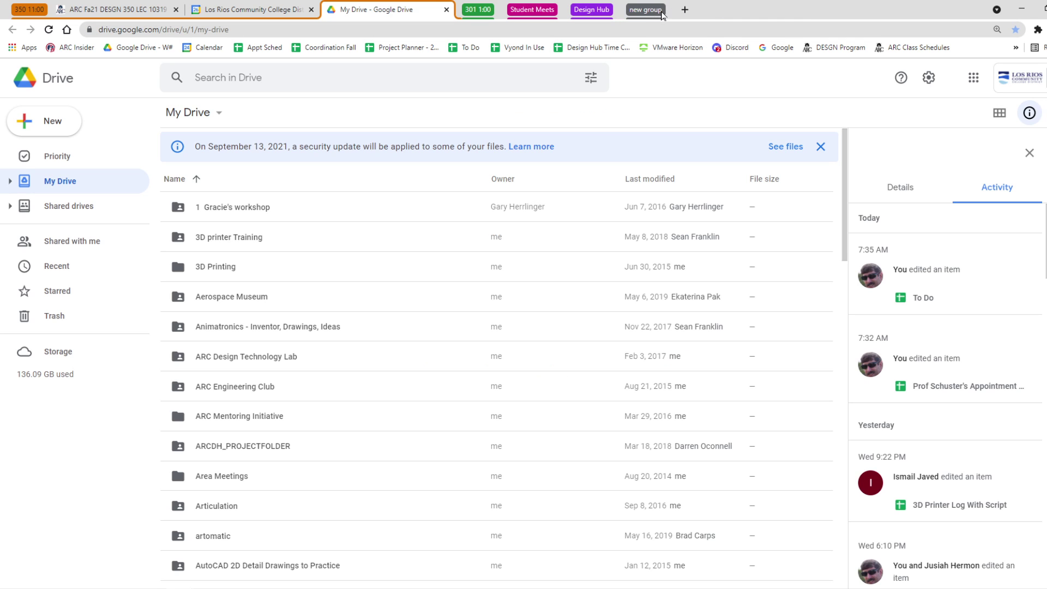
right_click(654, 14)
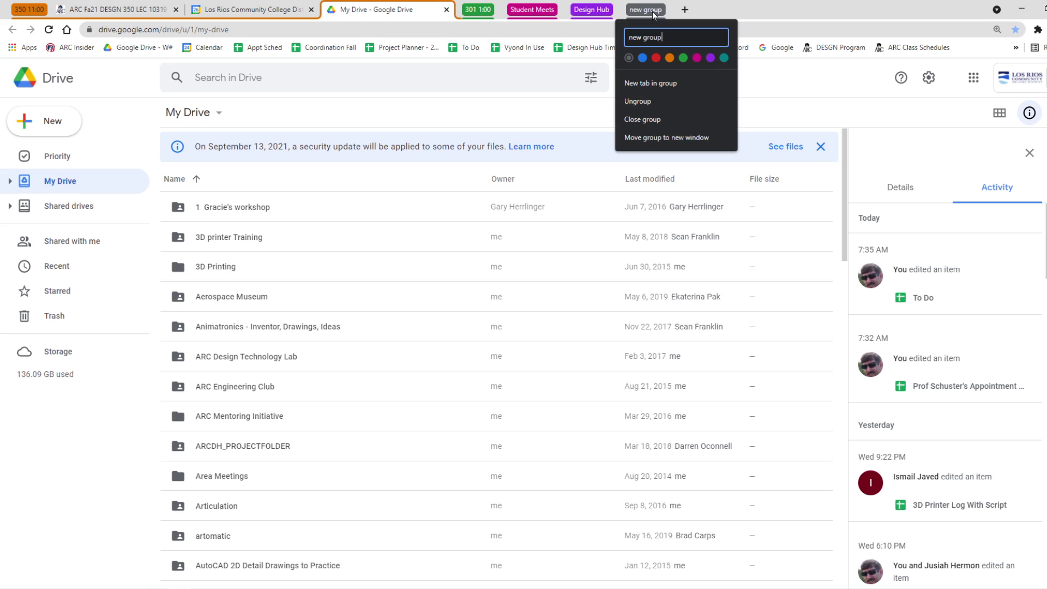
left_click(642, 118)
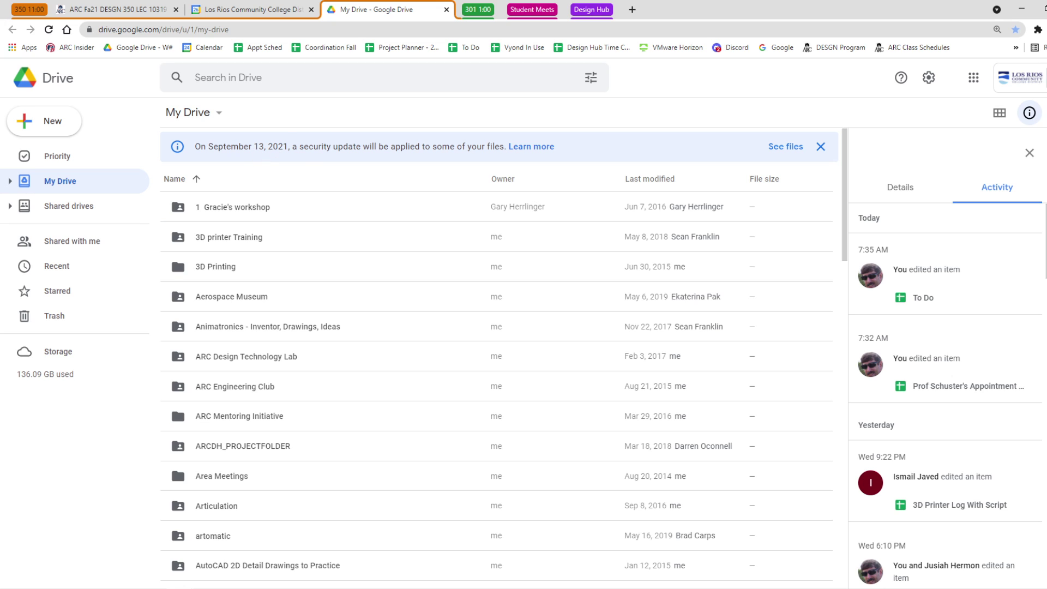
Open the DESGN 350 - Week 1 - Introduction all-day event and scroll to Required Submittals.
left_click(256, 10)
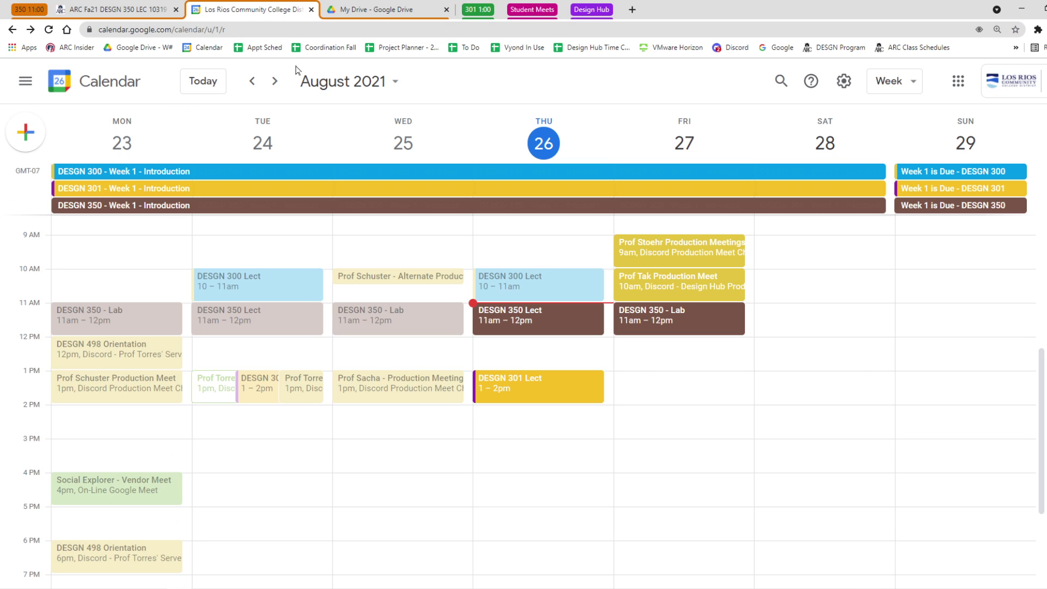
left_click(226, 205)
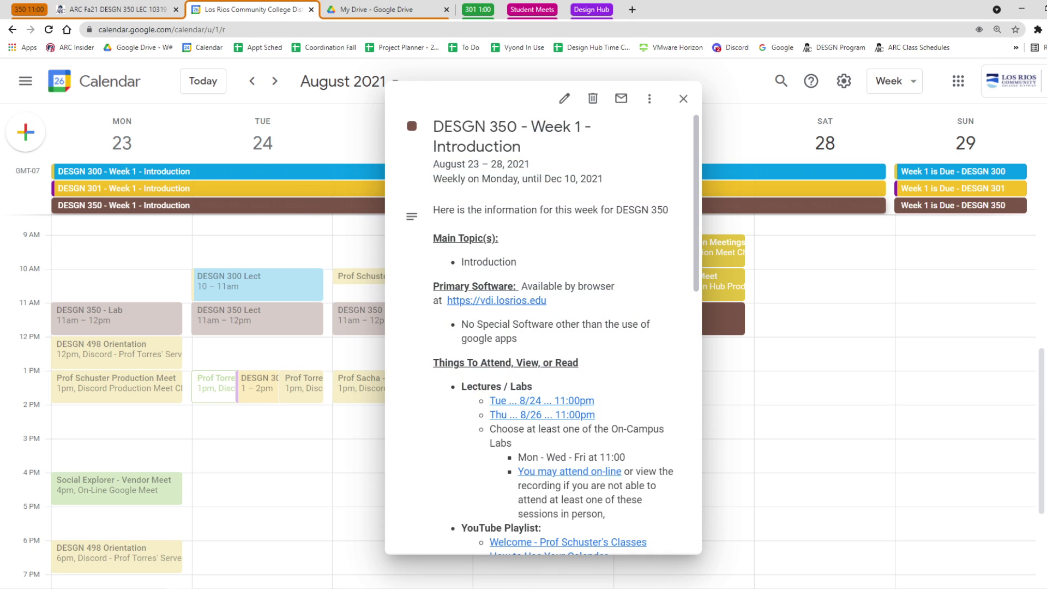
scroll(569, 283, "down", 9)
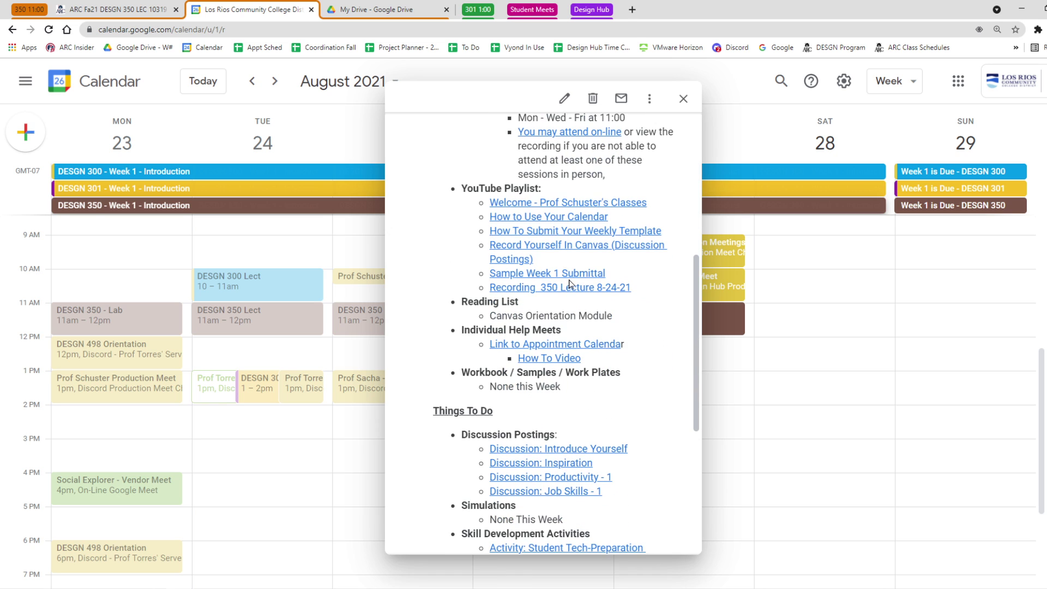
scroll(570, 283, "down", 1)
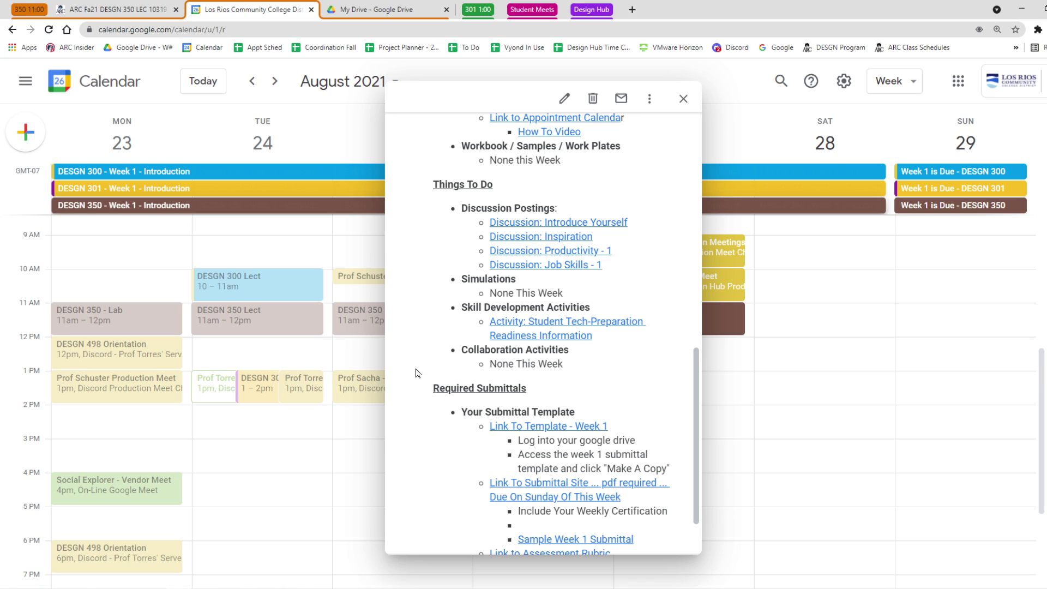
left_click(201, 211)
left_click(200, 211)
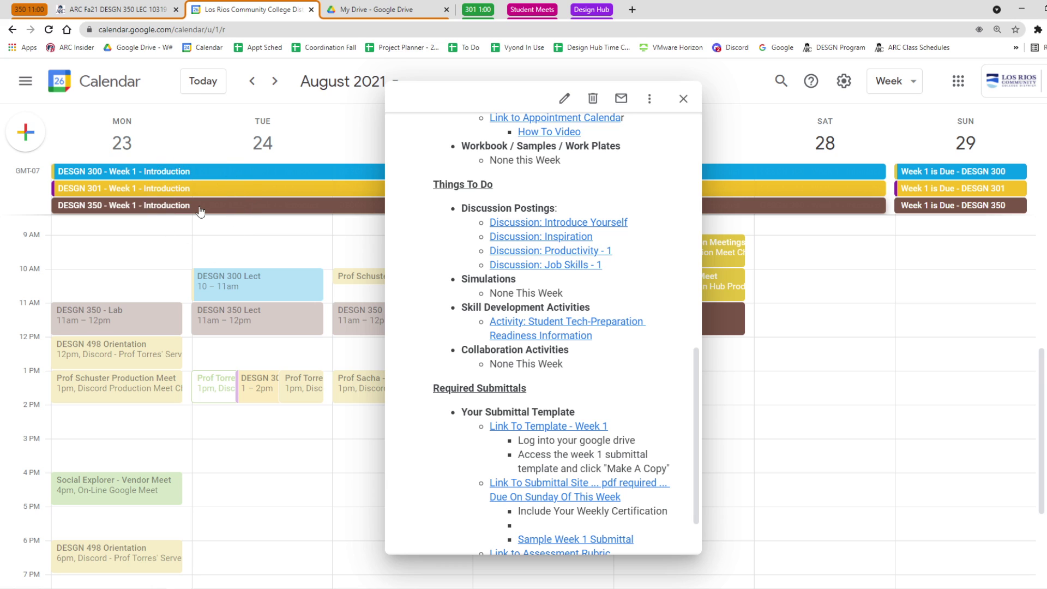
left_click(200, 212)
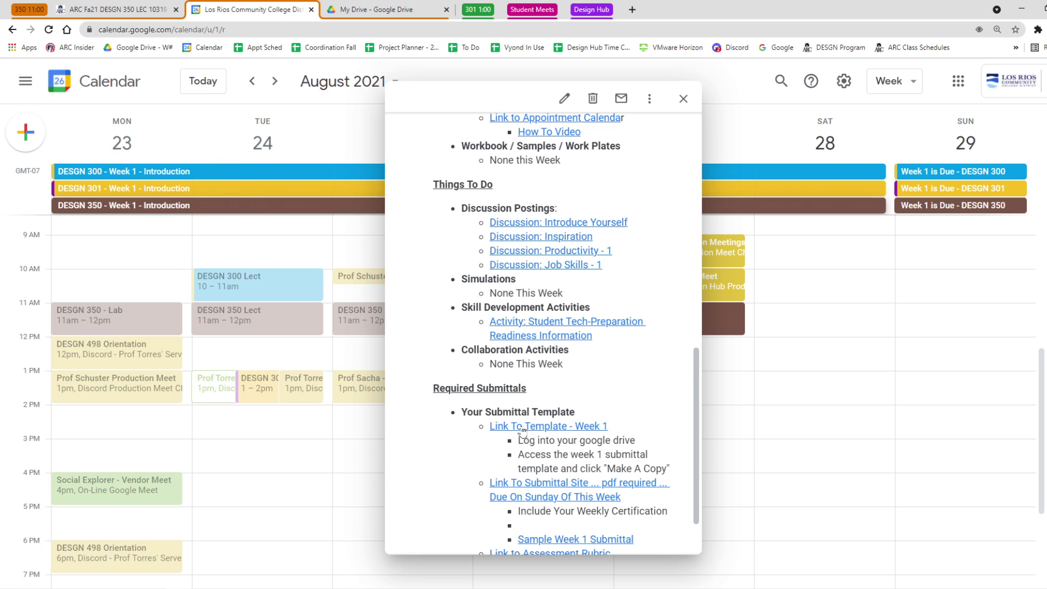
left_click(541, 427)
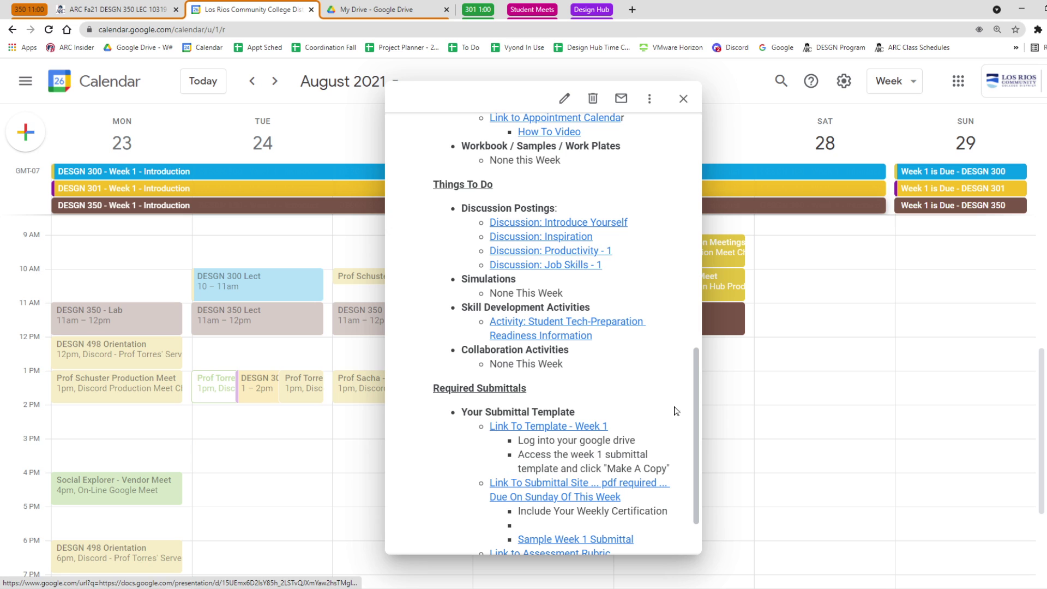
Close the event details and open the DESGN 350 Canvas course Modules in instructor view.
key("Escape")
left_click(117, 9)
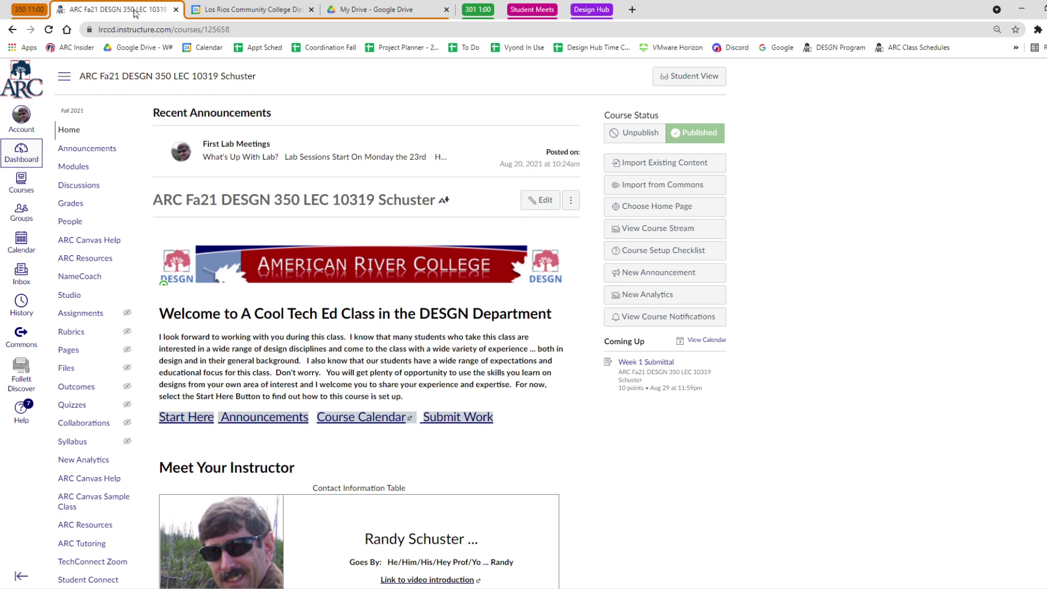
left_click(76, 167)
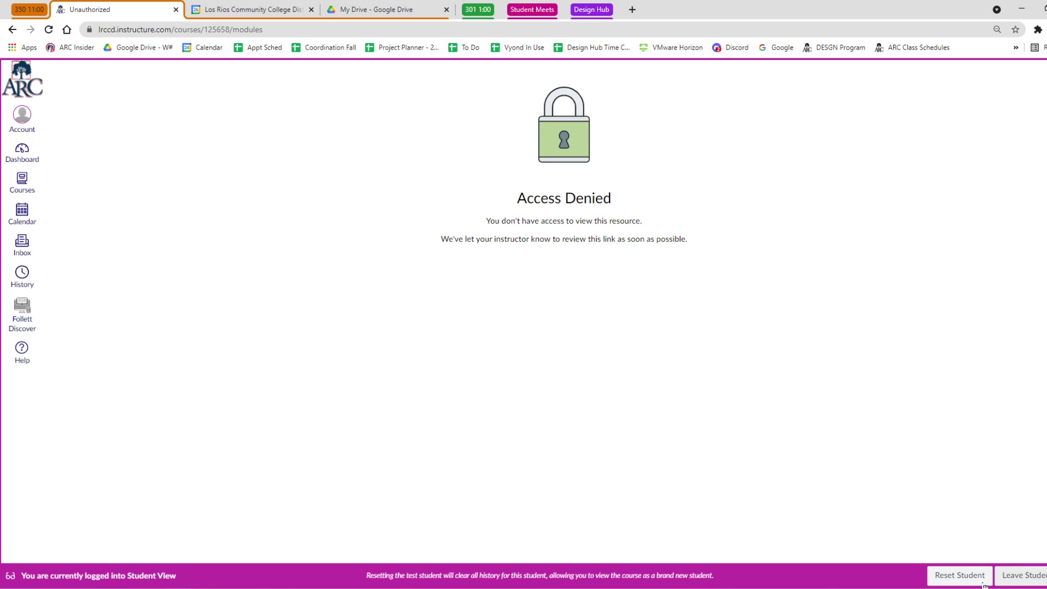
left_click(1020, 575)
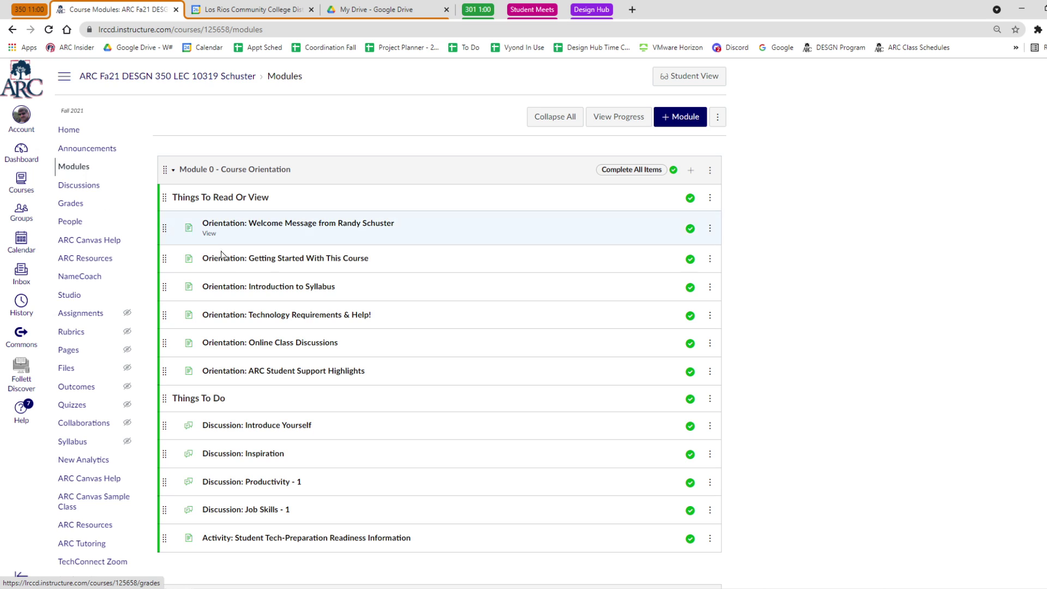
Scroll to Weekly Submittals and open the Week 1 Submittal assignment.
scroll(235, 164, "down", 3)
scroll(235, 264, "up", 3)
scroll(498, 374, "down", 3)
scroll(477, 457, "up", 3)
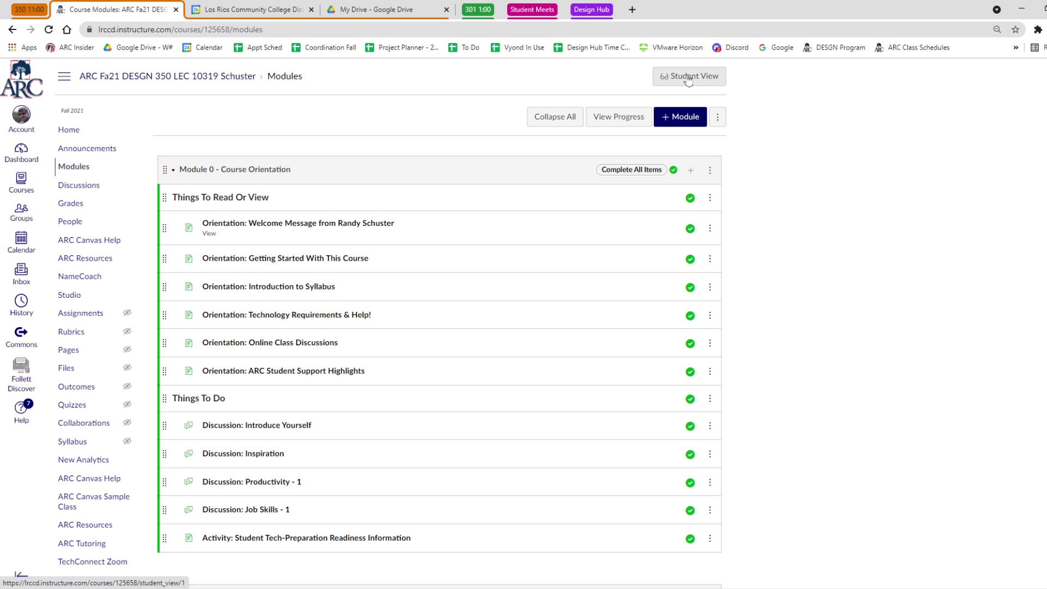
scroll(416, 322, "down", 3)
left_click(211, 472)
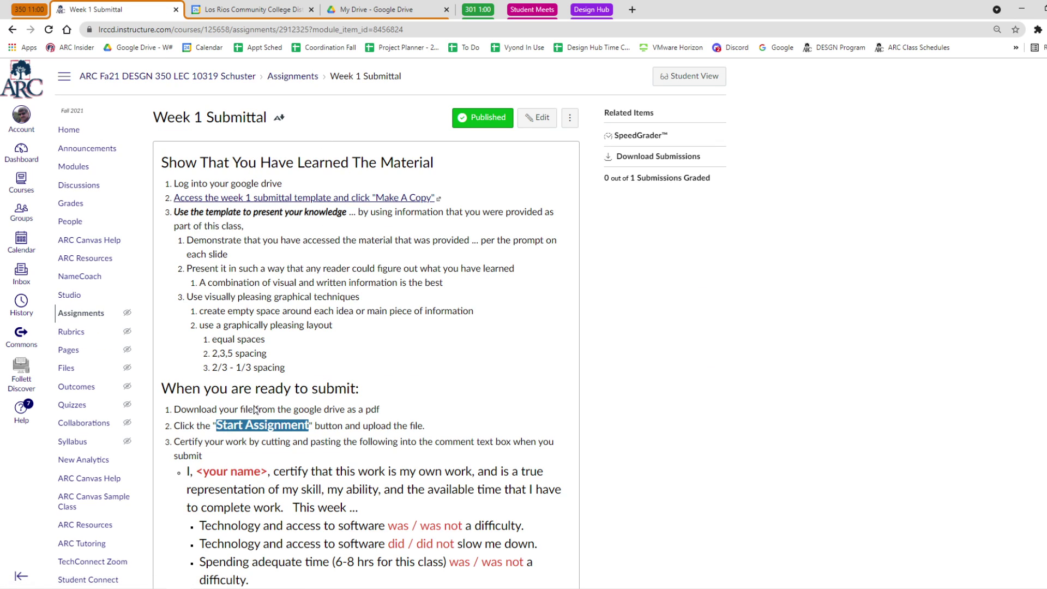
Reopen the Week 1 - Introduction event and follow its 'Link To Template - Week 1'.
left_click(269, 15)
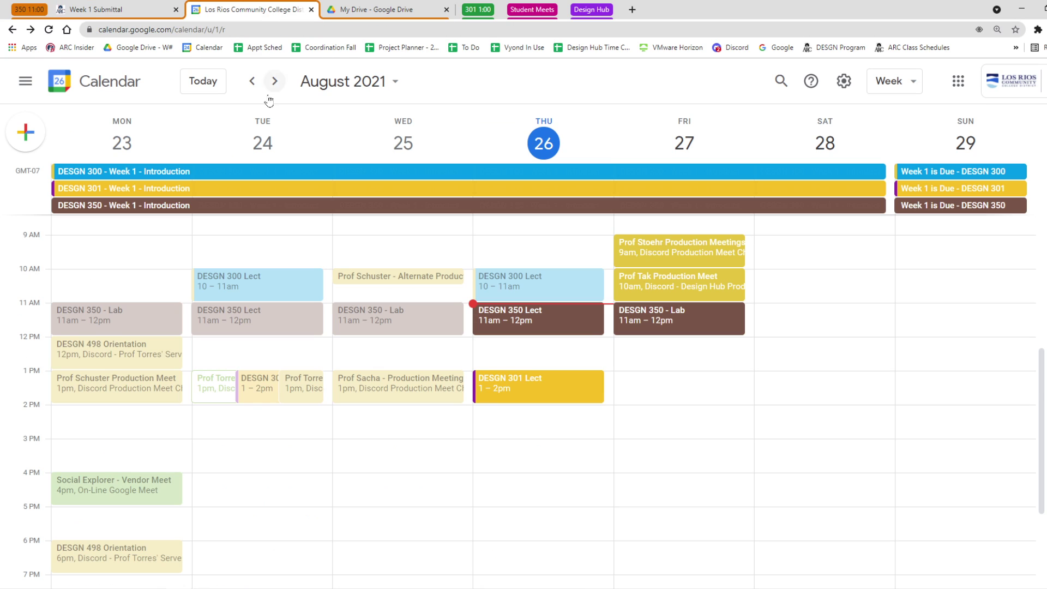
left_click(231, 206)
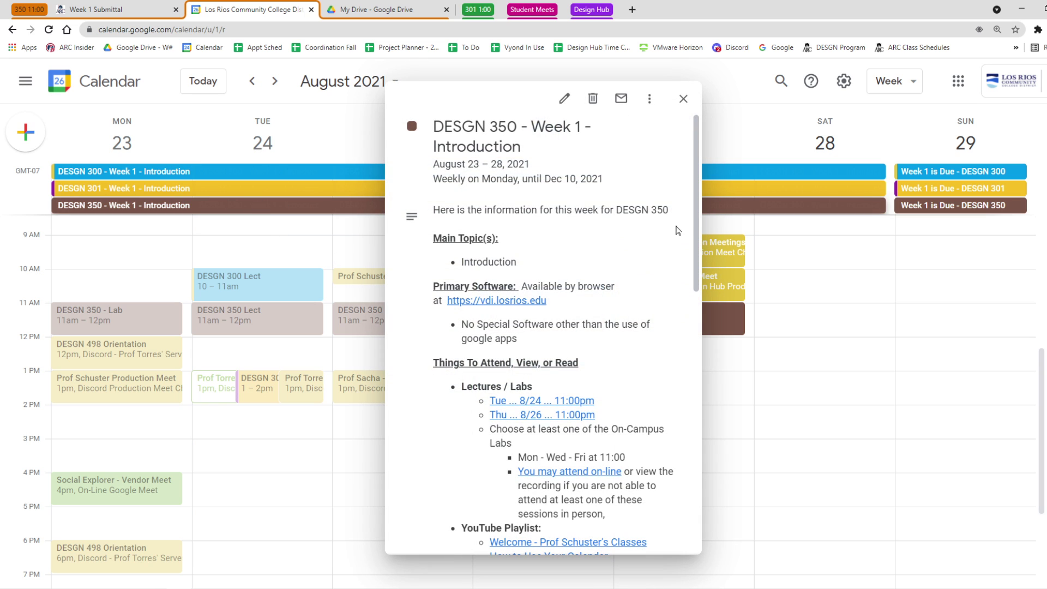
left_click_drag(699, 207, 691, 477)
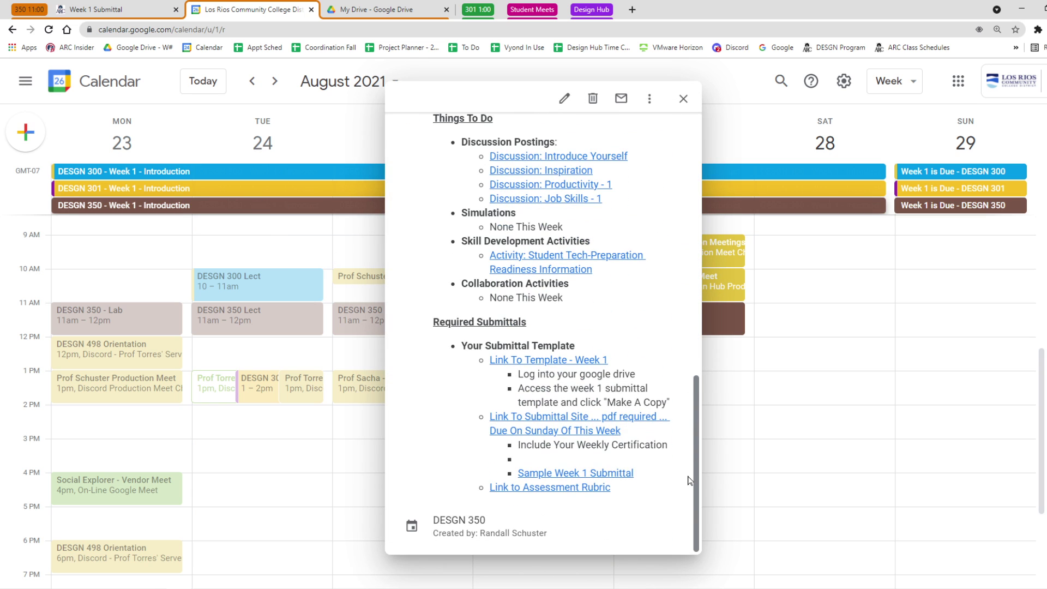
left_click(549, 363)
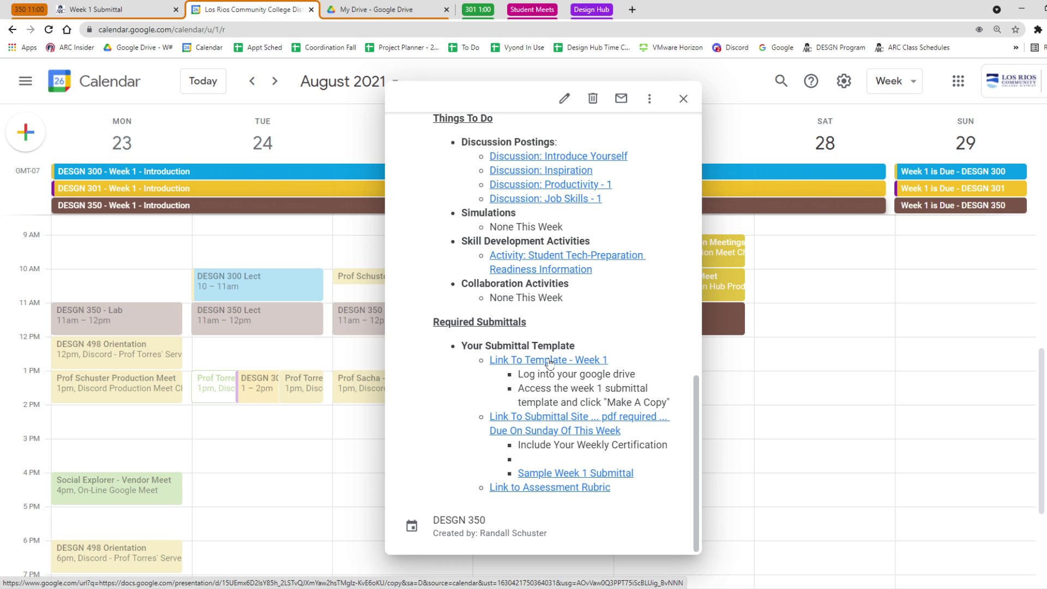
left_click(552, 363)
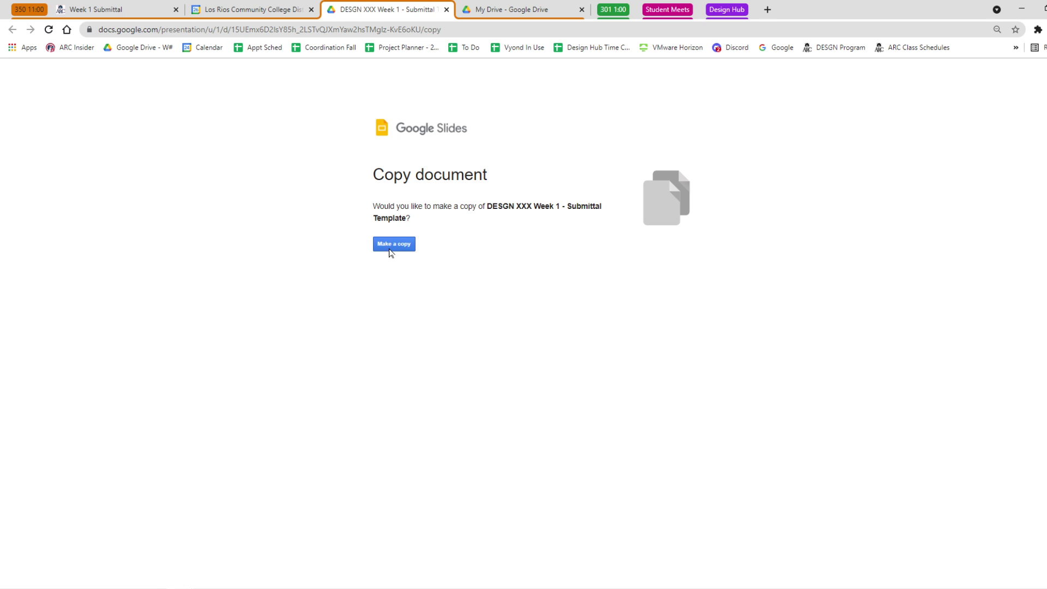
Make a copy of the Week 1 submittal template, keeping it in My Drive without moving it.
left_click(391, 249)
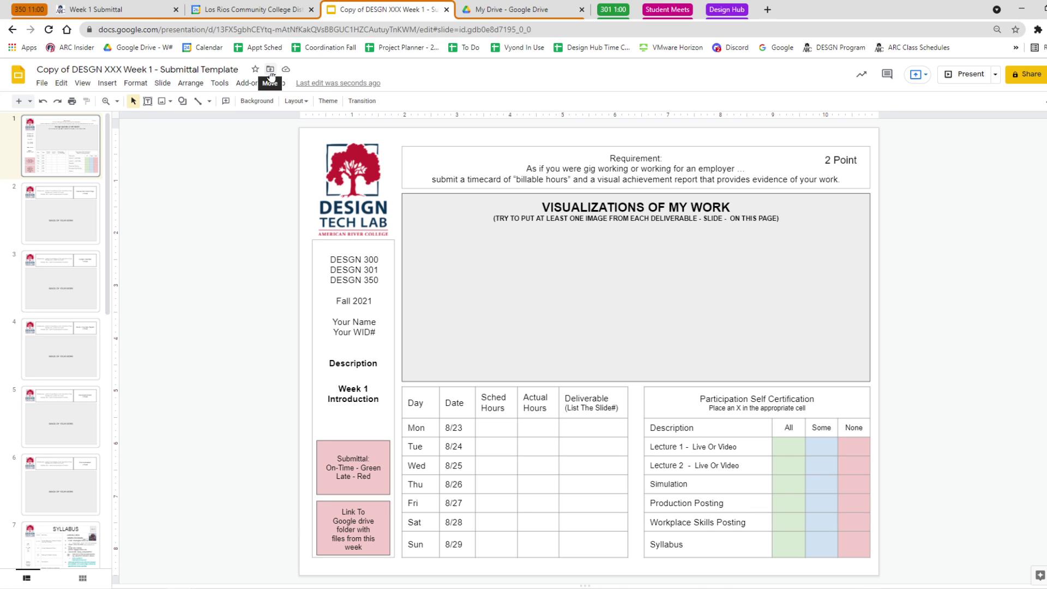
left_click(270, 69)
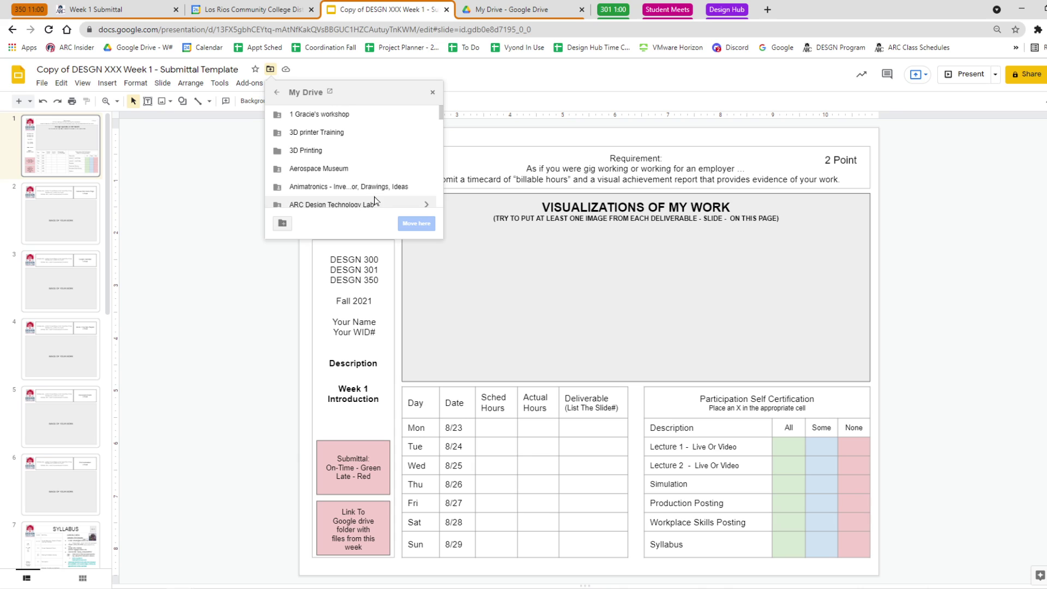
left_click(283, 224)
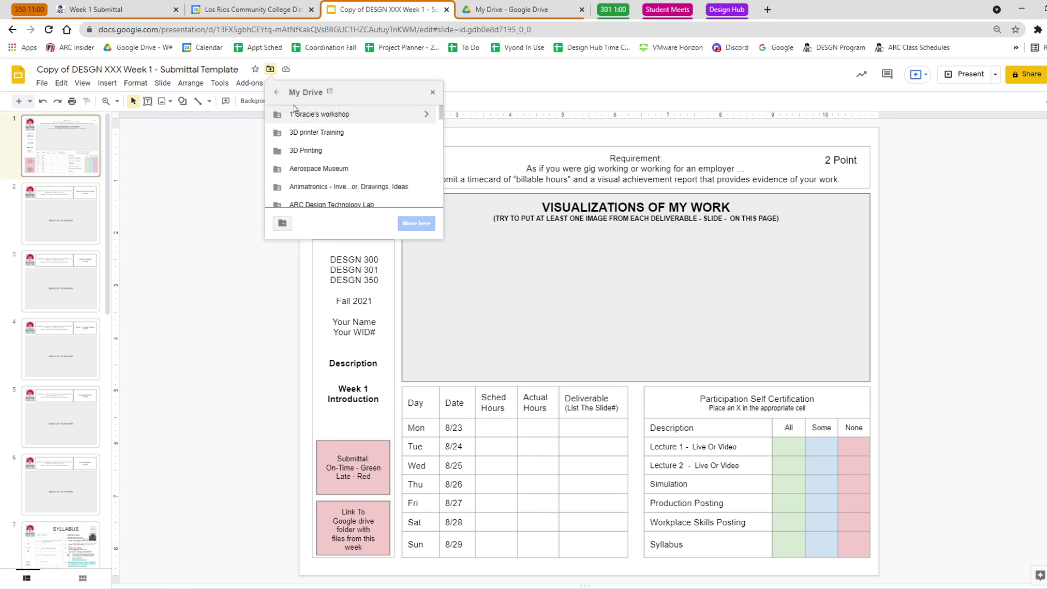
left_click(276, 94)
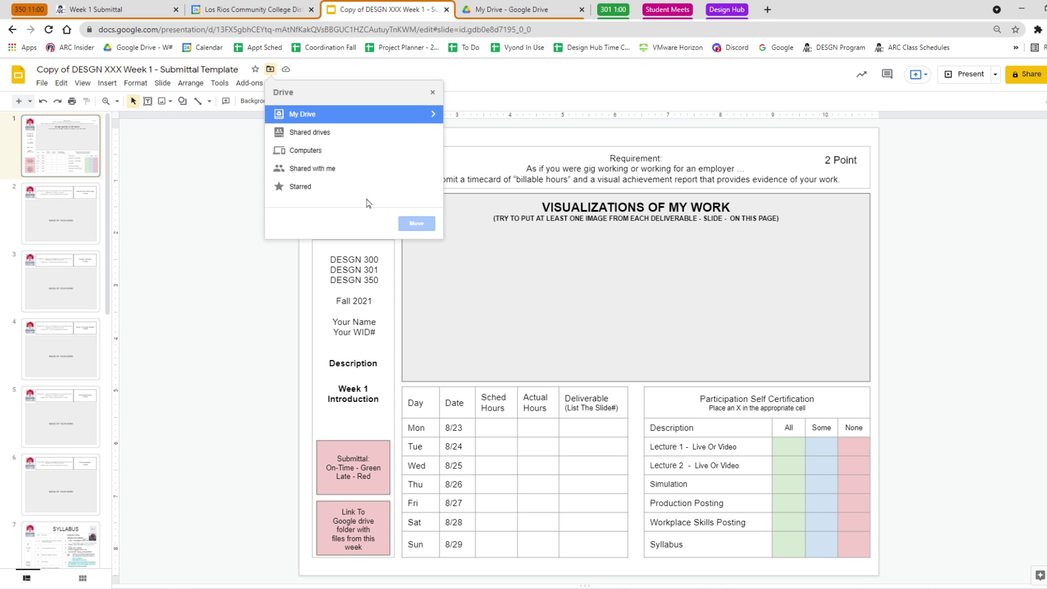
left_click(432, 92)
left_click(102, 69)
Retitle the presentation, replacing 'XXX' with 350 and 'Copy of' with your surname.
left_click_drag(111, 69, 123, 69)
type("350")
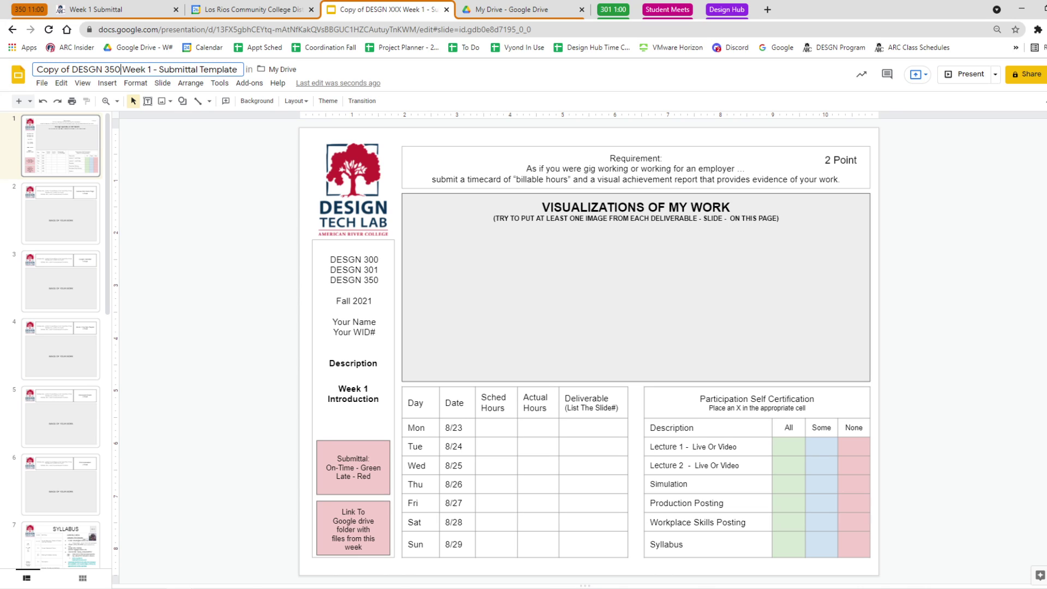
left_click_drag(72, 70, 2, 75)
type("Schuster")
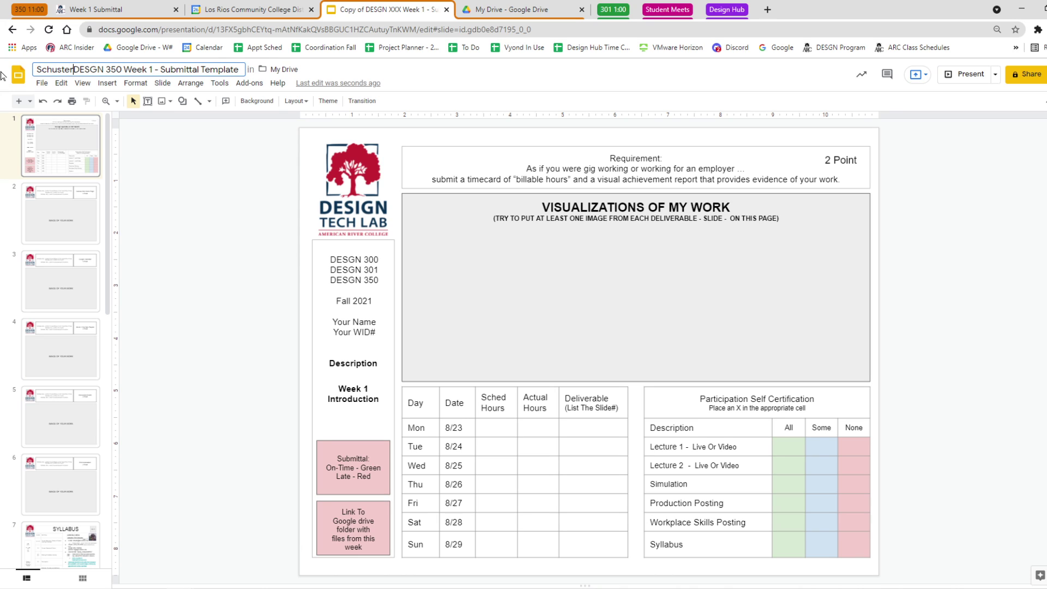
key("Return")
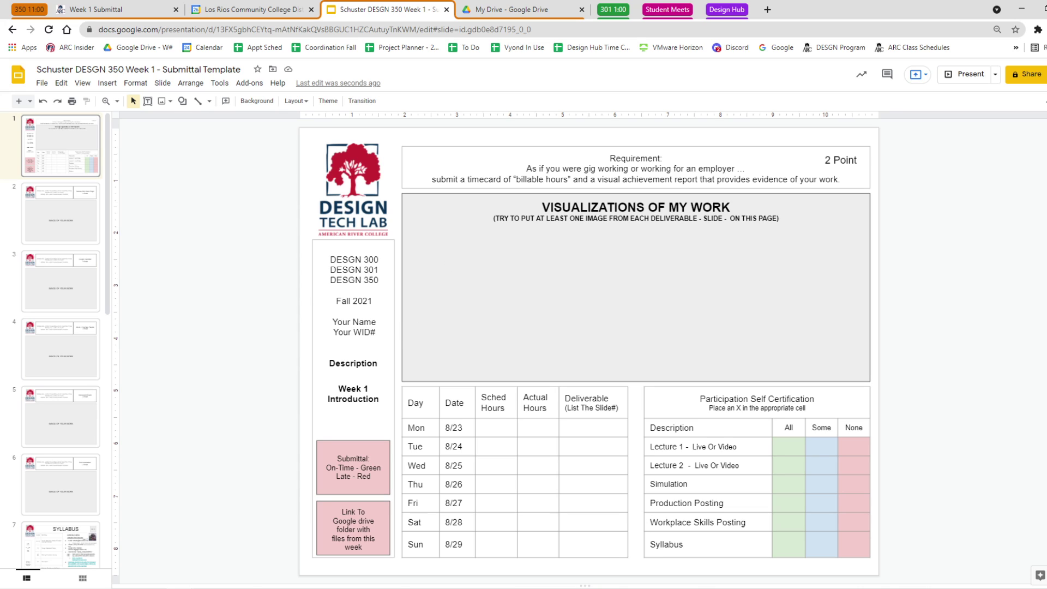
Fill slide 1's Your Name and Your WID# placeholders with your name and student ID.
left_click_drag(376, 322, 312, 321)
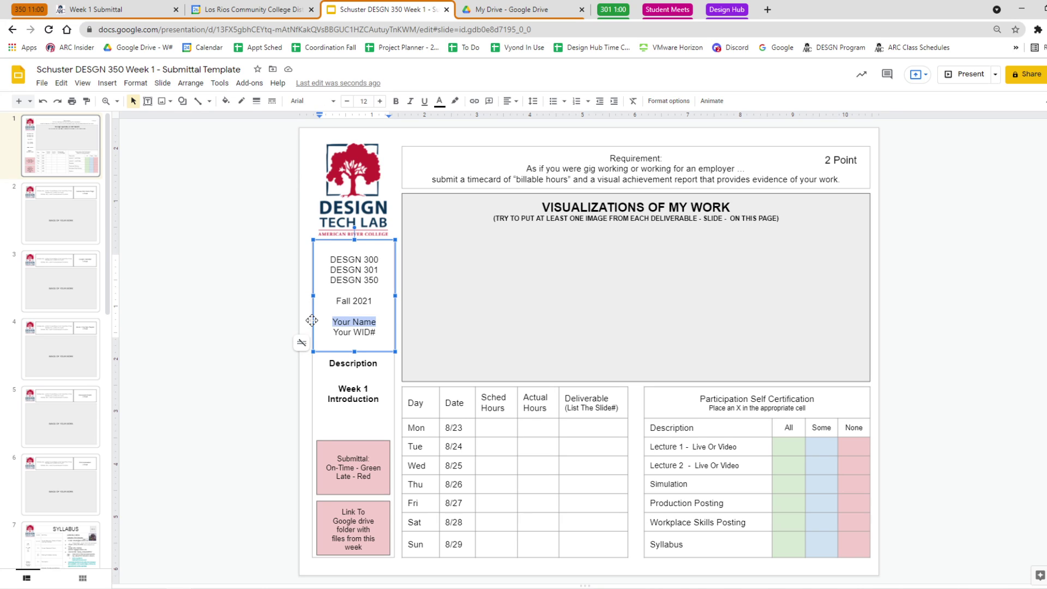
type("Schuster")
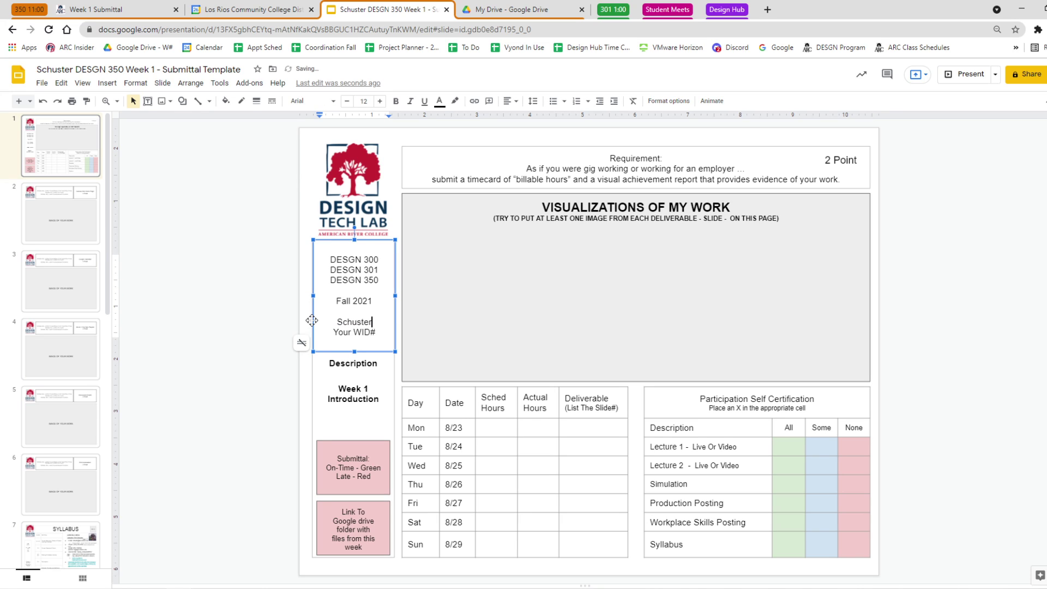
left_click_drag(376, 332, 311, 333)
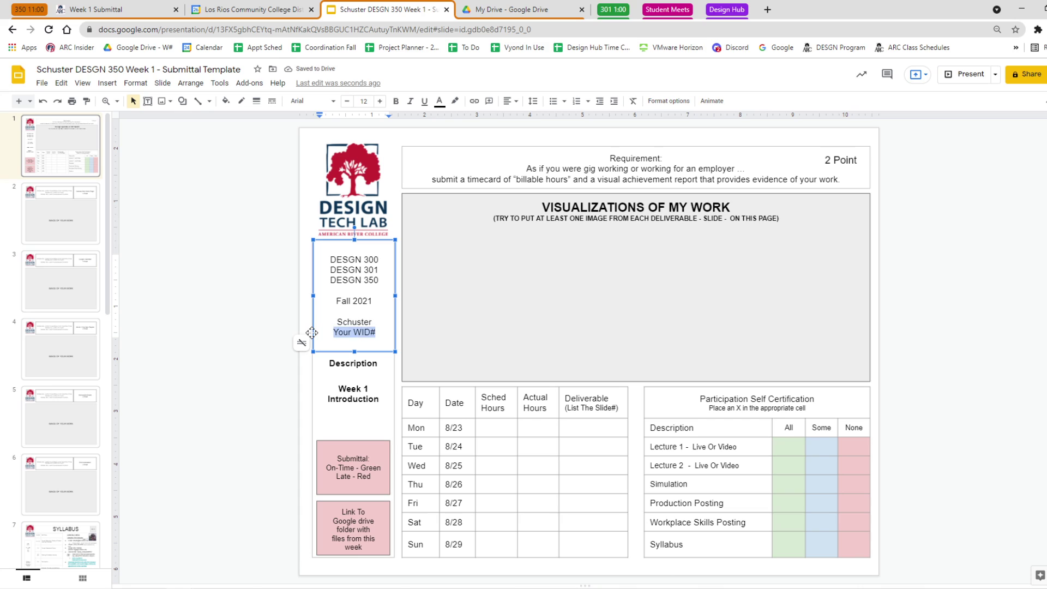
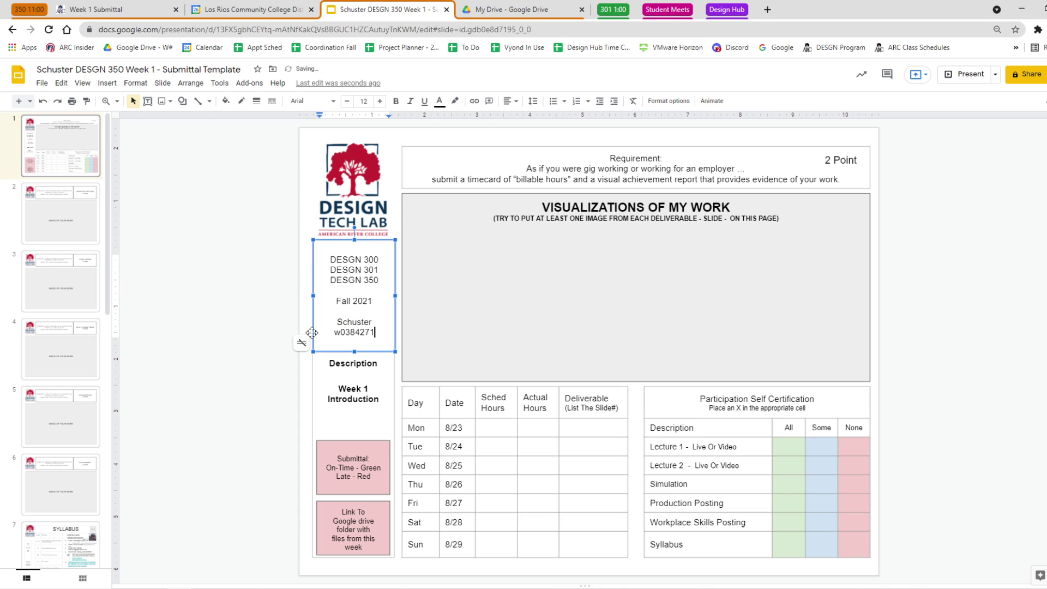
left_click(251, 381)
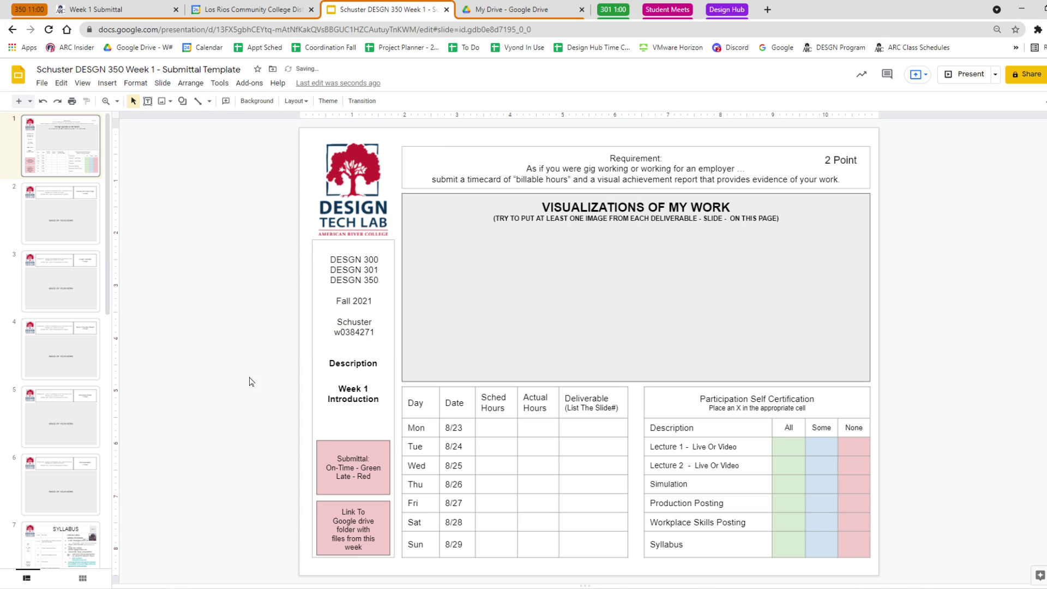
Change the pink Submittal status box fill to light green.
left_click(342, 443)
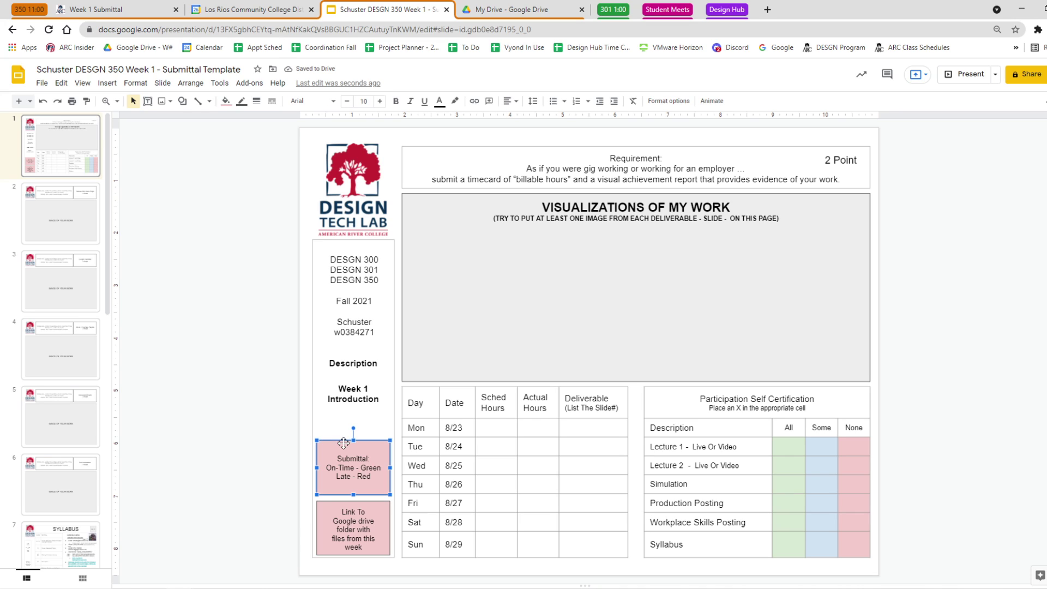
left_click(225, 101)
left_click(273, 227)
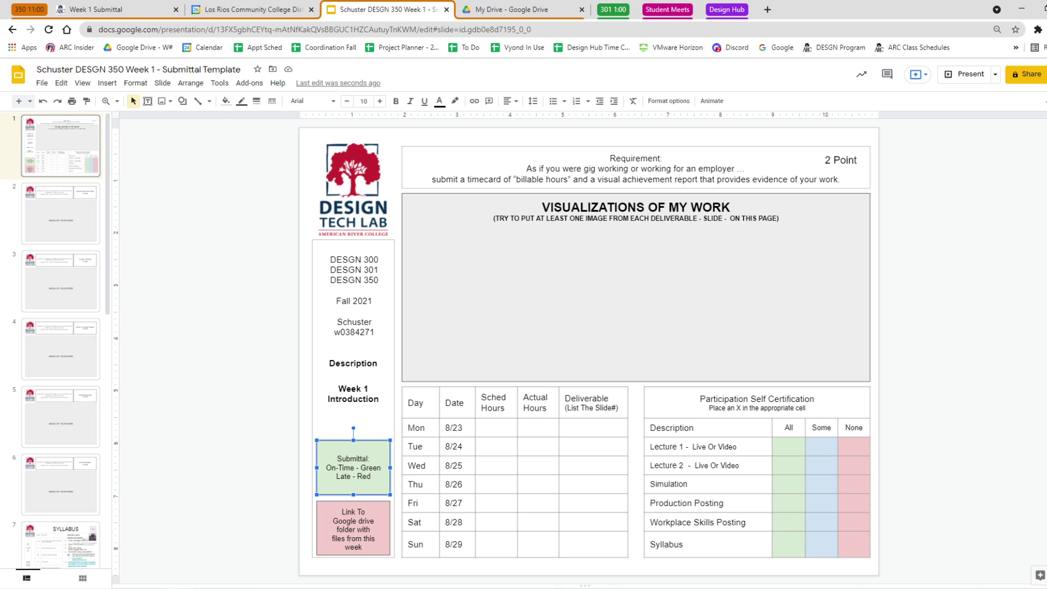
Log timecard hours (scheduled/actual): Tue 2/2, Thu 2/2, Fri 1 scheduled.
left_click(483, 446)
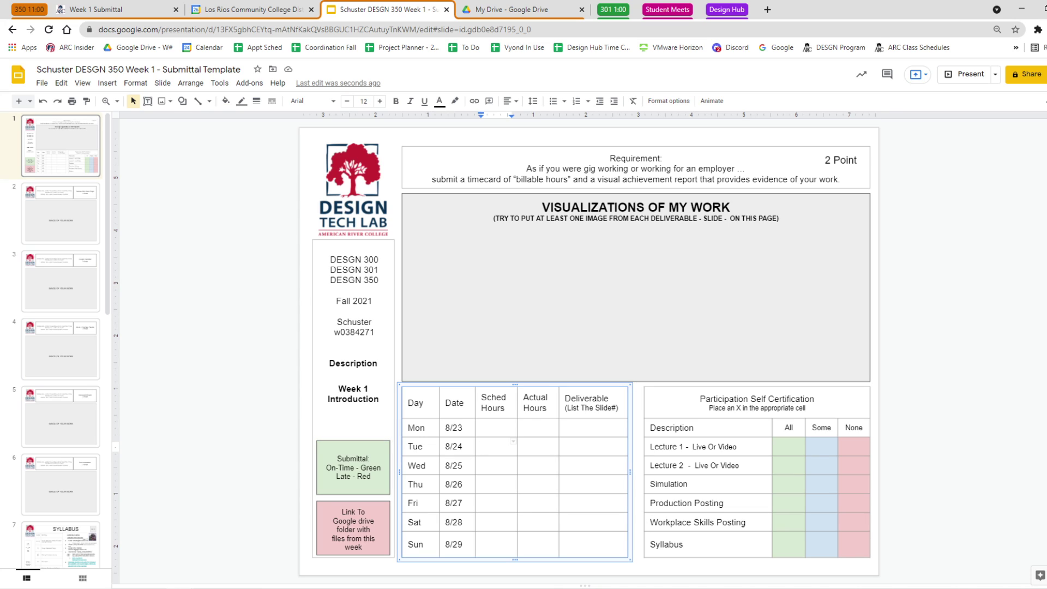
type("2")
left_click(513, 479)
left_click(513, 535)
type("1")
left_click(483, 503)
type("1")
left_click(484, 544)
key("BackSpace")
left_click(525, 446)
type("2")
left_click(525, 484)
type("2")
key("Escape")
key("Escape")
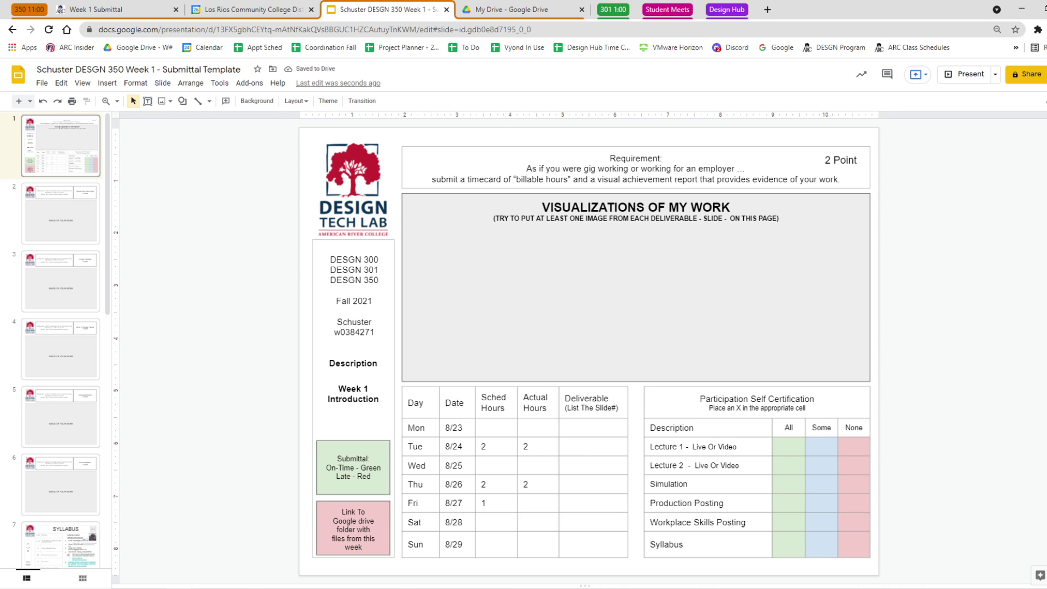
Enter deliverables 'Reading List' for Tuesday and 'Slides 1-15' for Thursday.
left_click(566, 446)
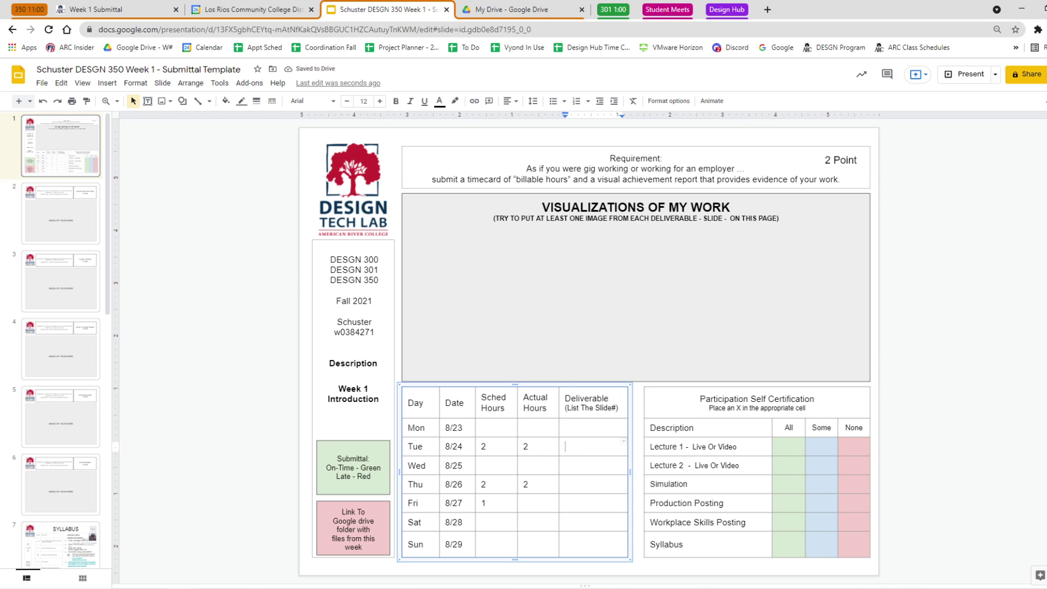
type("Reading List")
left_click(566, 484)
type("Slide")
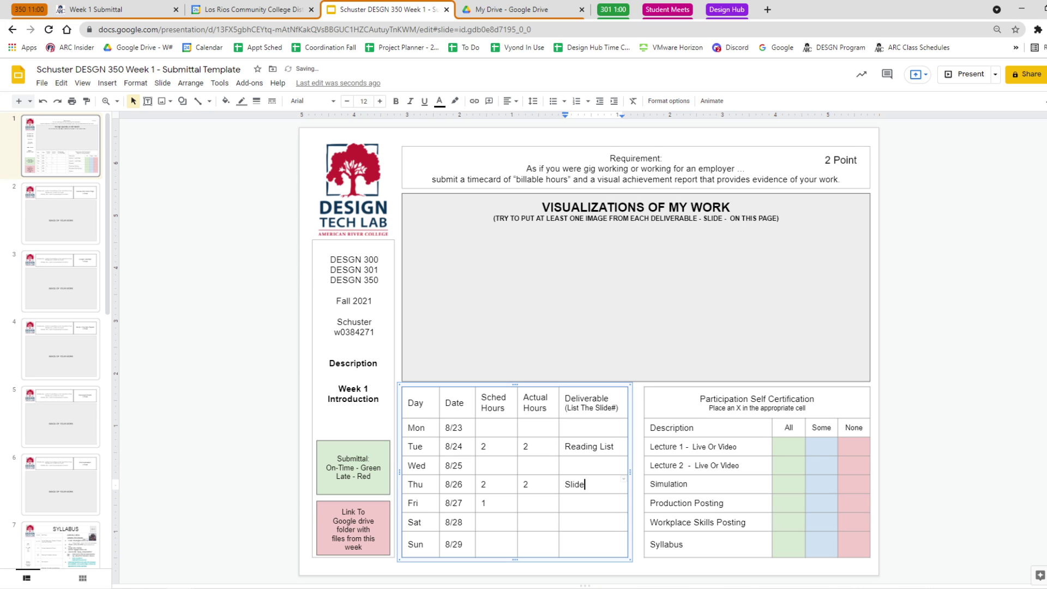
type("s 1-15")
left_click(185, 386)
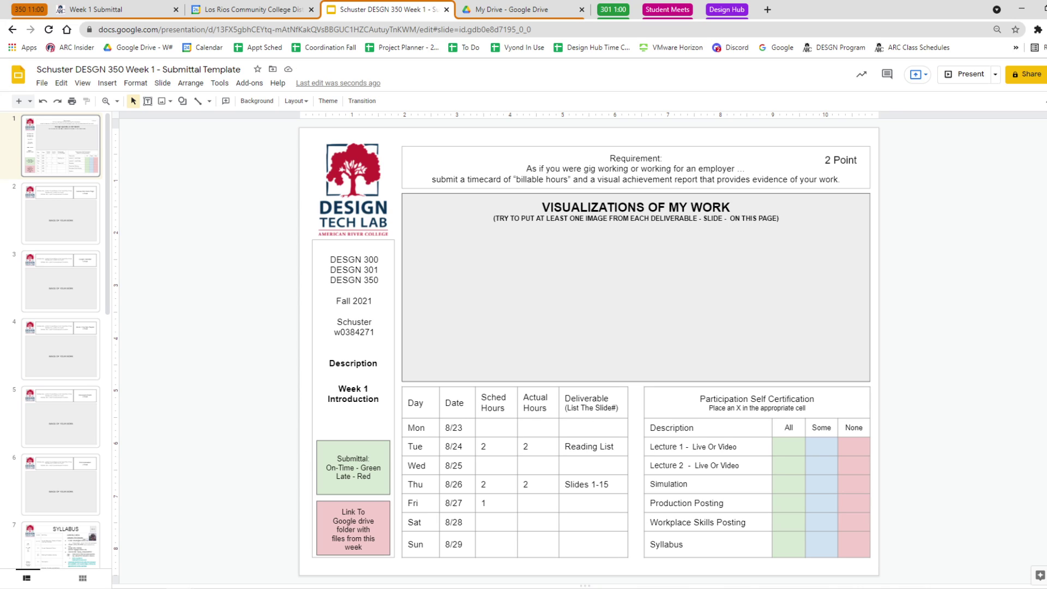
left_click_drag(614, 446, 565, 447)
left_click(569, 447)
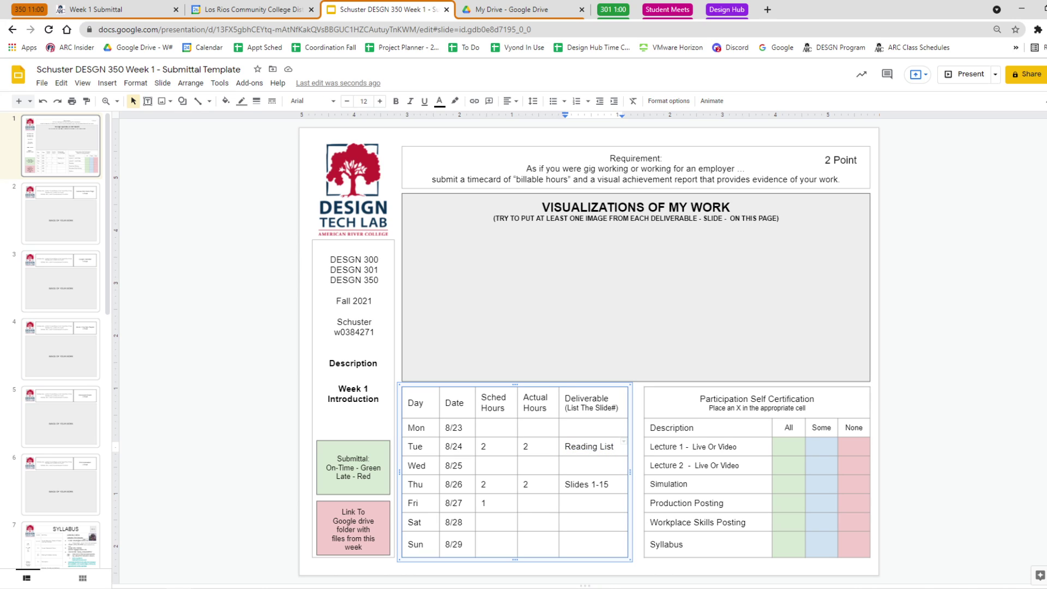
left_click_drag(610, 484, 563, 484)
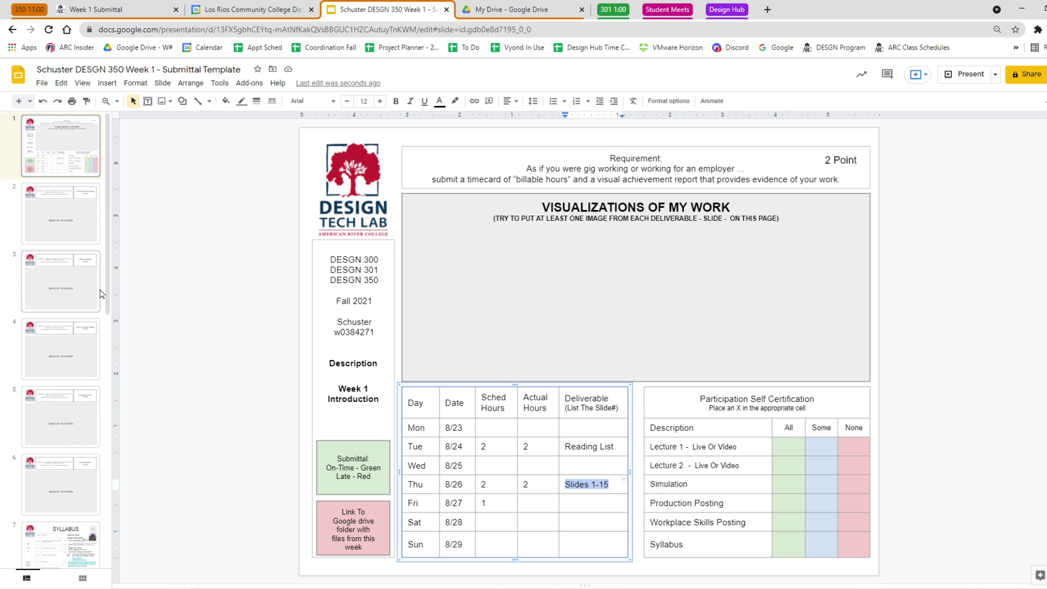
left_click_drag(100, 290, 109, 180)
left_click(191, 182)
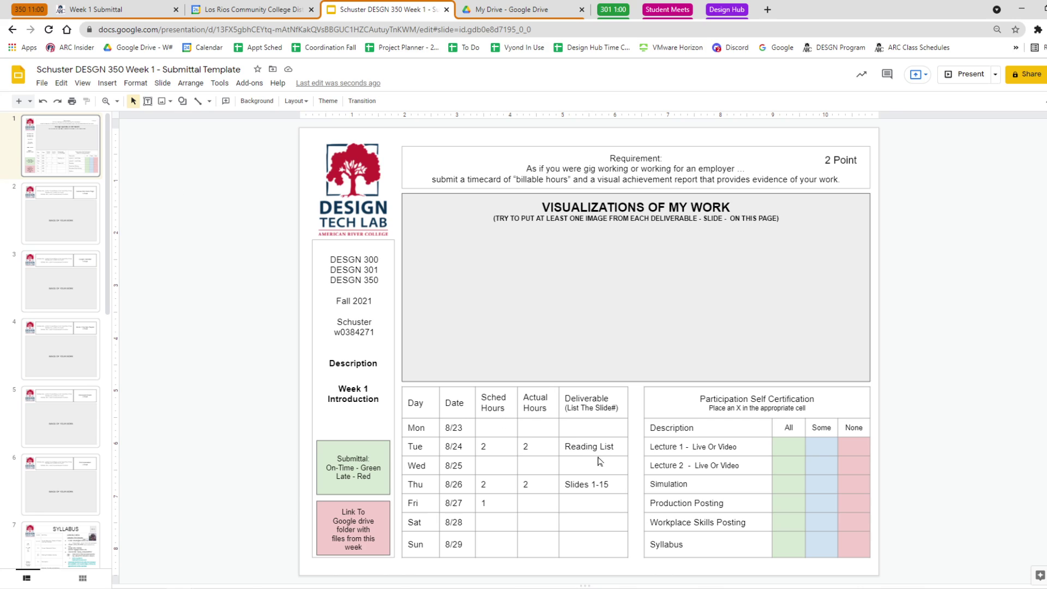
Enter 'Upload Submittal' as Friday's deliverable.
left_click(567, 502)
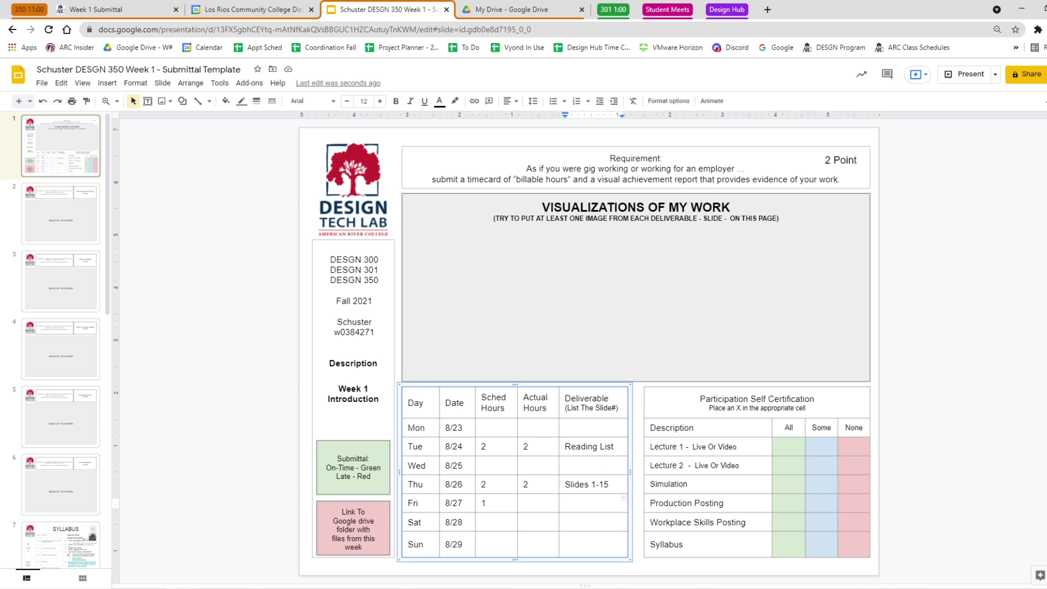
type("Upload Submitta;")
key("BackSpace")
type("l")
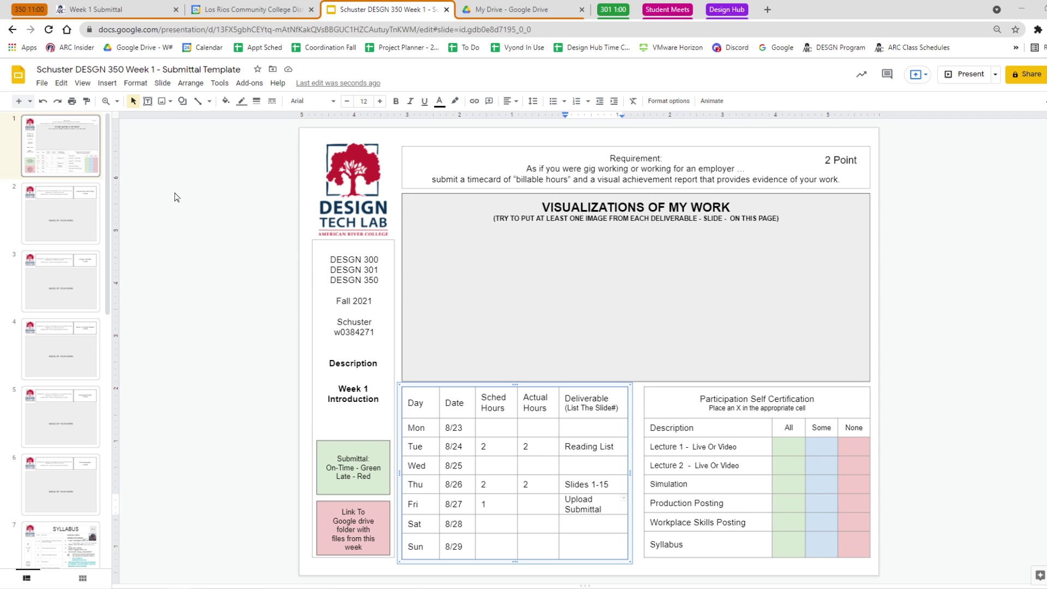
left_click(228, 274)
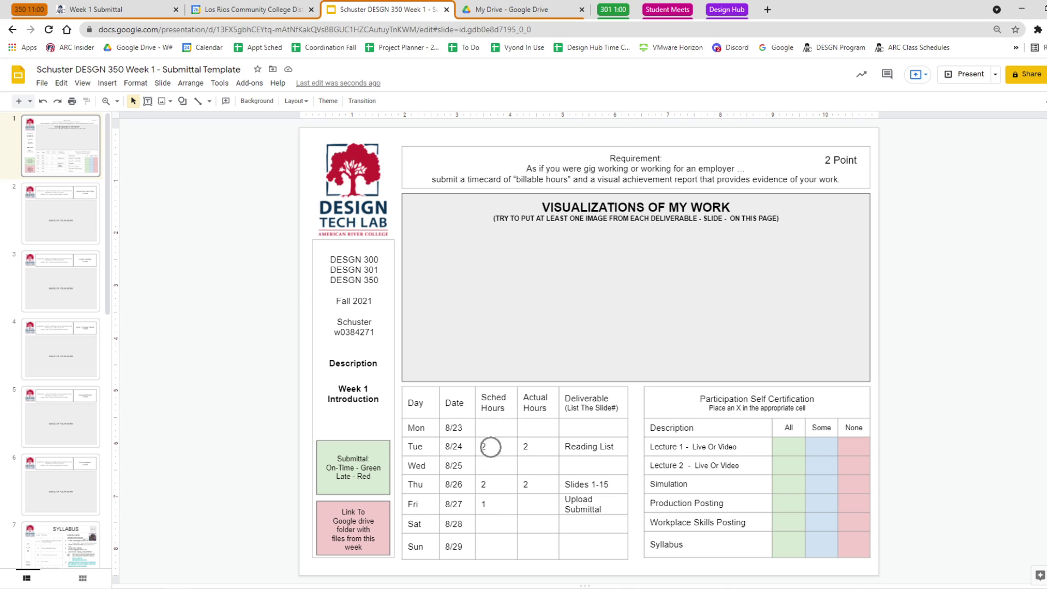
double_click(525, 447)
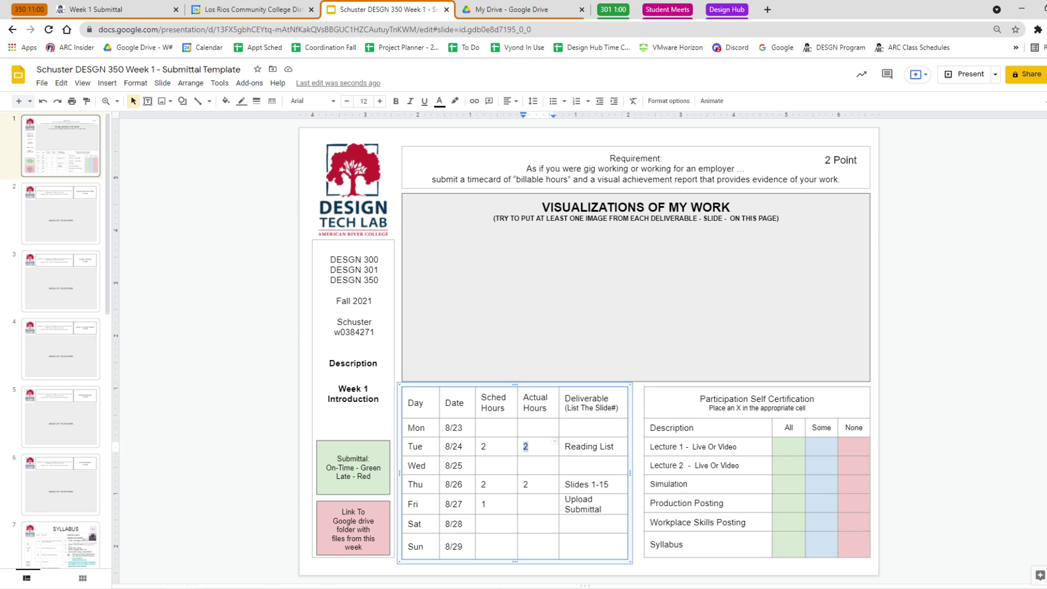
left_click(930, 471)
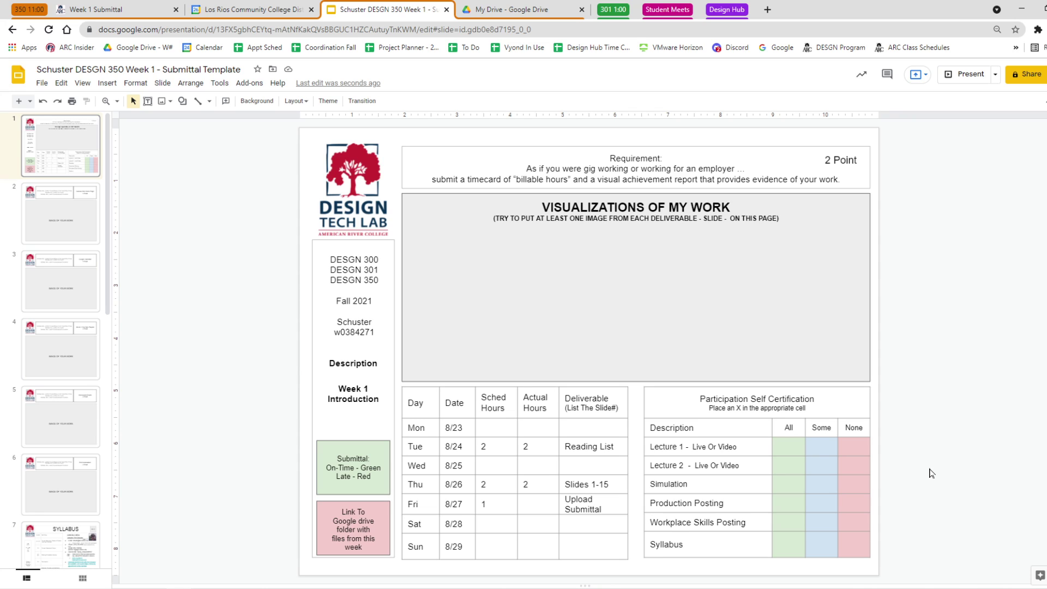
Mark X under All for Lecture 1 and Lecture 2, and under None for Simulation.
left_click(787, 447)
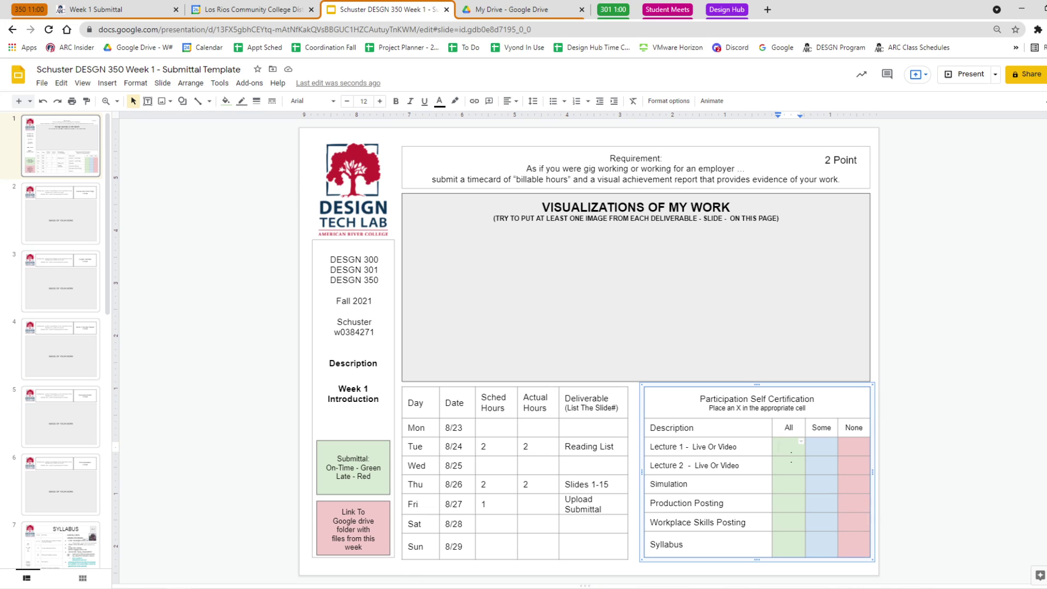
type("X")
left_click(792, 460)
type("X")
left_click(851, 483)
type("X")
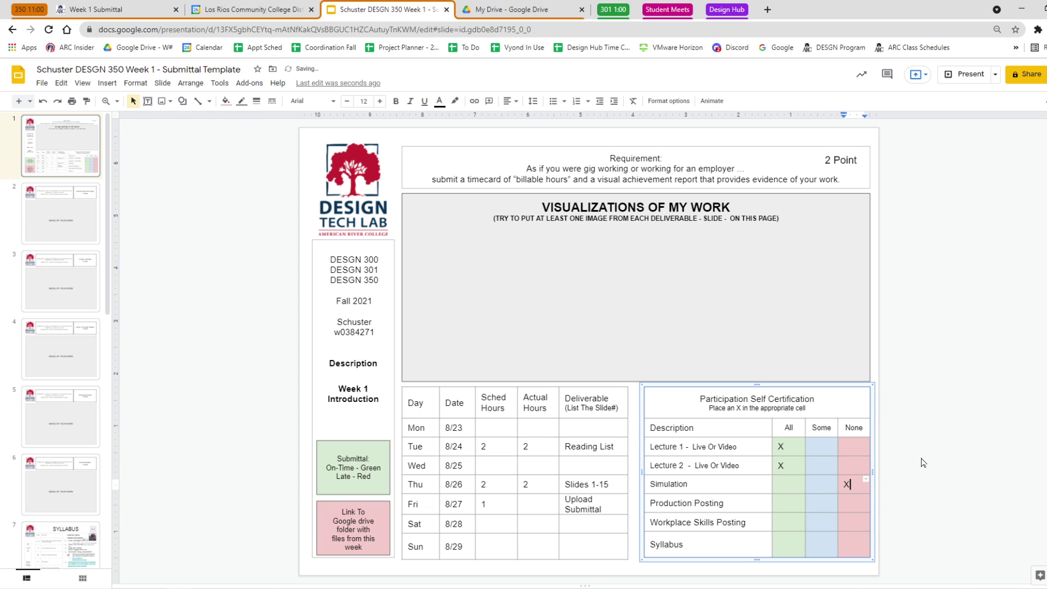
Mark X under All for Production Posting, Workplace Skills Posting and Syllabus.
left_click(785, 502)
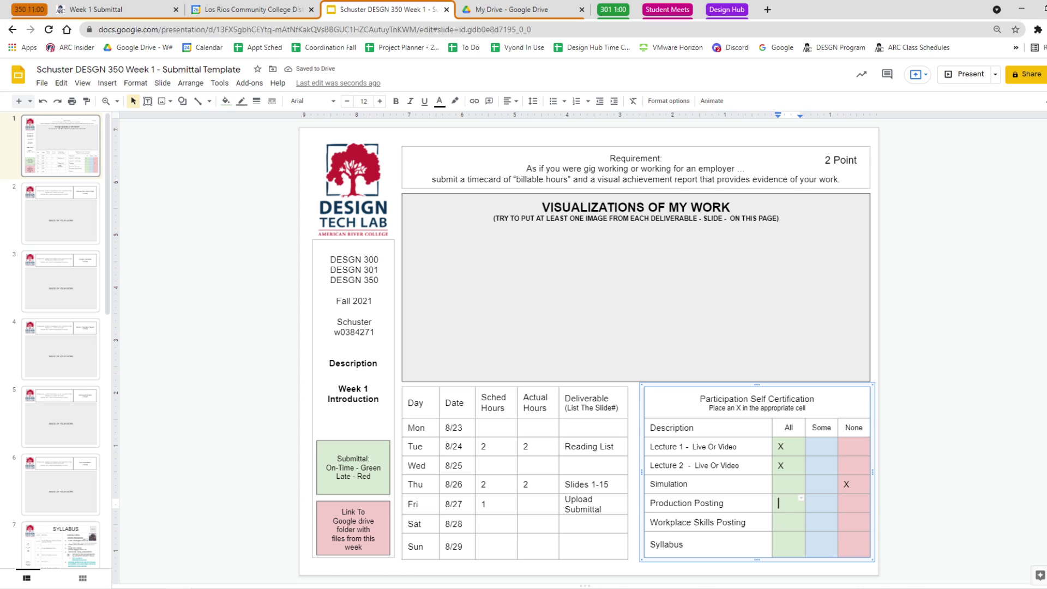
type("X")
left_click(781, 522)
type("X")
left_click(780, 545)
type("x")
key("BackSpace")
type("C")
key("BackSpace")
type("X")
left_click(955, 492)
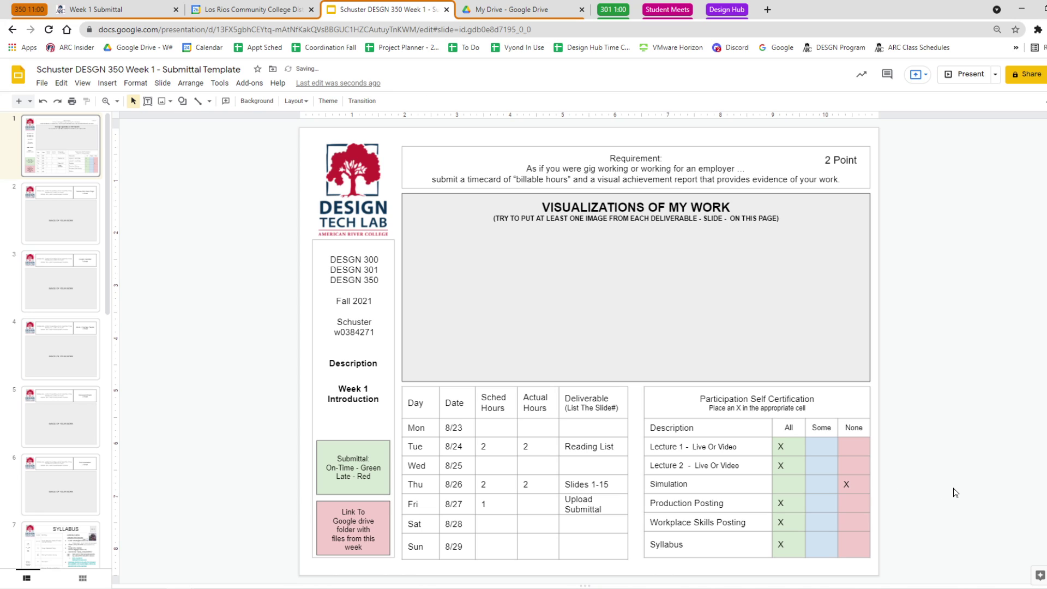
Go to slide 2, the Canvas Site Home Page (1 Point) slide.
left_click(616, 290)
left_click(625, 239)
left_click(602, 273)
left_click(837, 162)
left_click(162, 304)
left_click(76, 215)
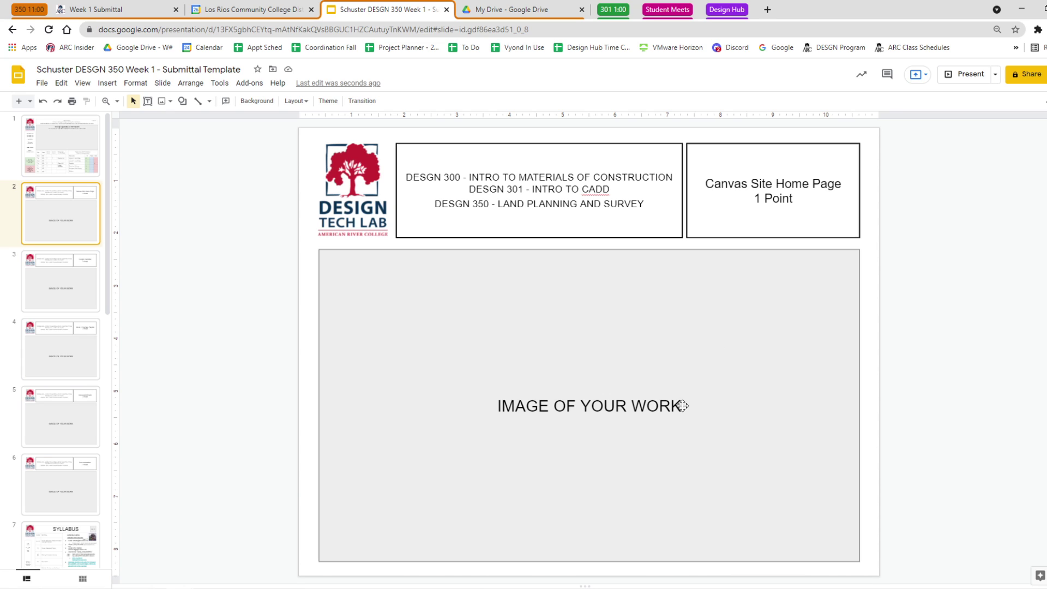
Delete slide 2's IMAGE OF YOUR WORK placeholder text and switch to the Canvas course home page.
triple_click(655, 405)
key("Delete")
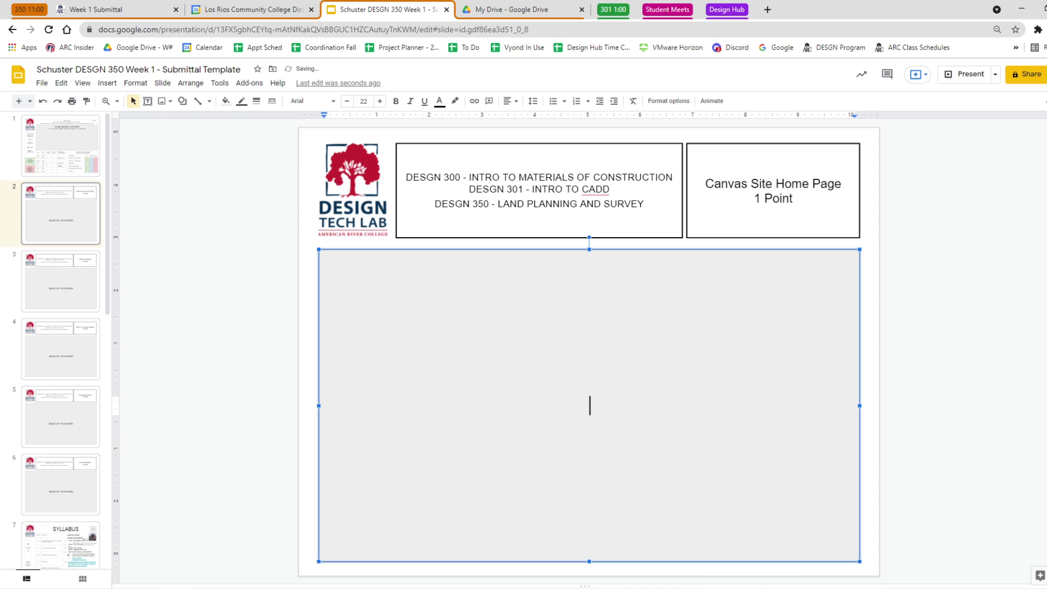
left_click(109, 9)
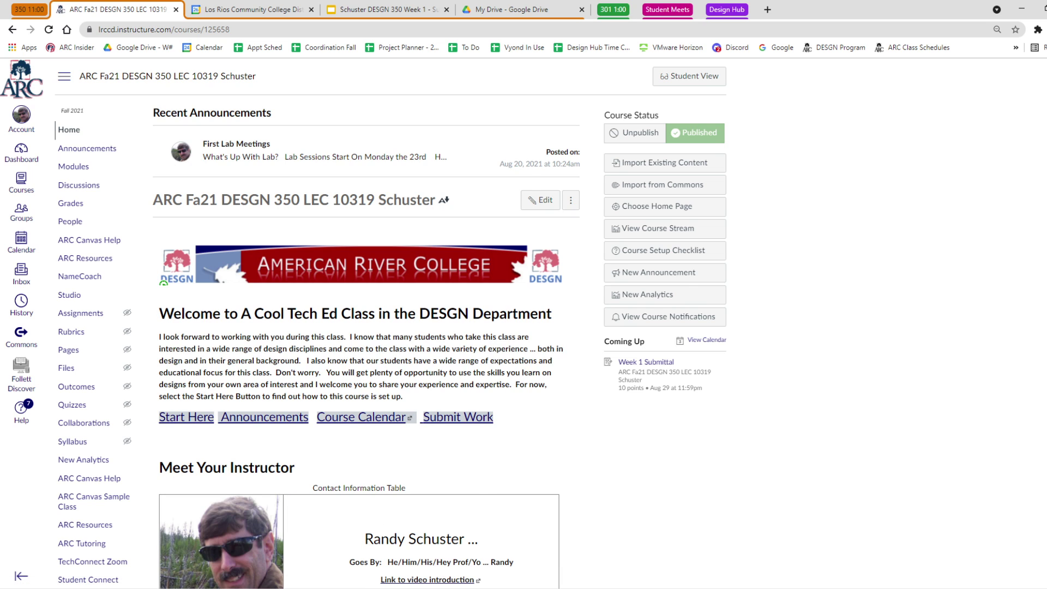
Snip the Canvas announcements and welcome area and highlight the course title in yellow.
key("alt+Tab")
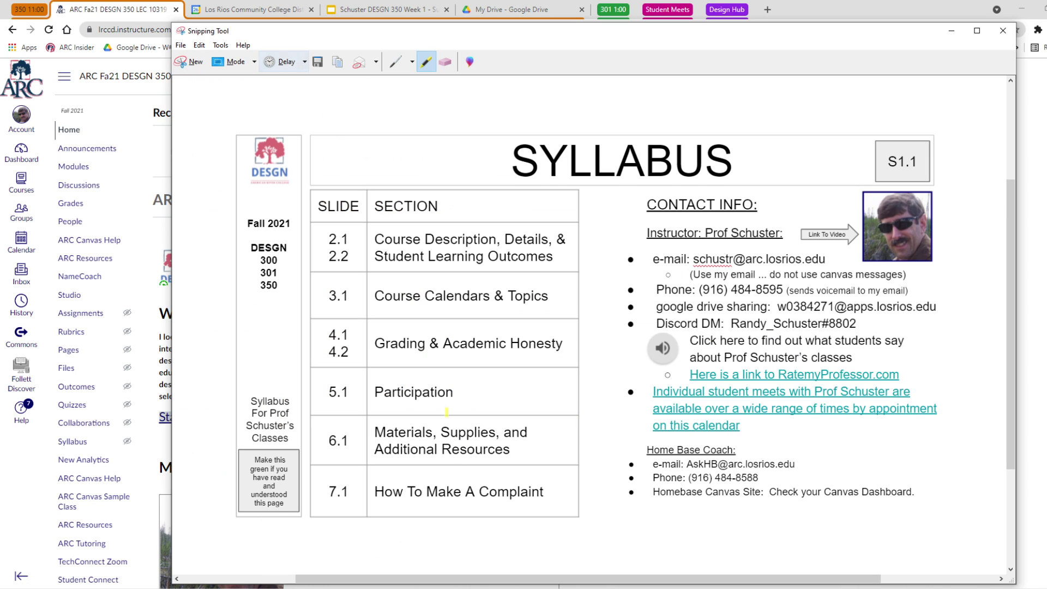
left_click(190, 62)
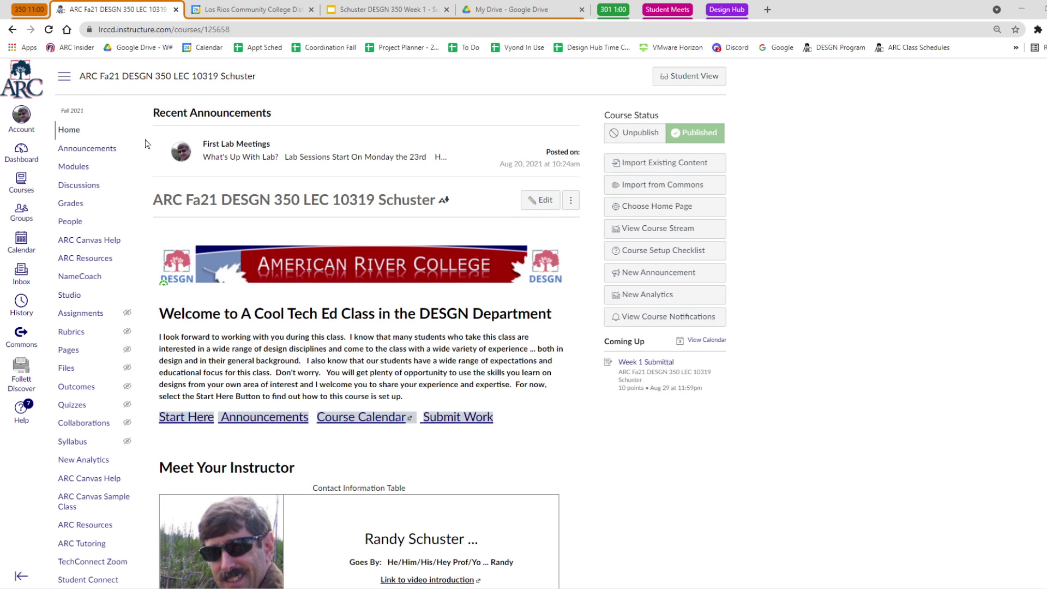
mouse_move(136, 102)
left_mouse_down()
mouse_move(399, 327)
mouse_move(557, 404)
mouse_move(587, 445)
left_mouse_up()
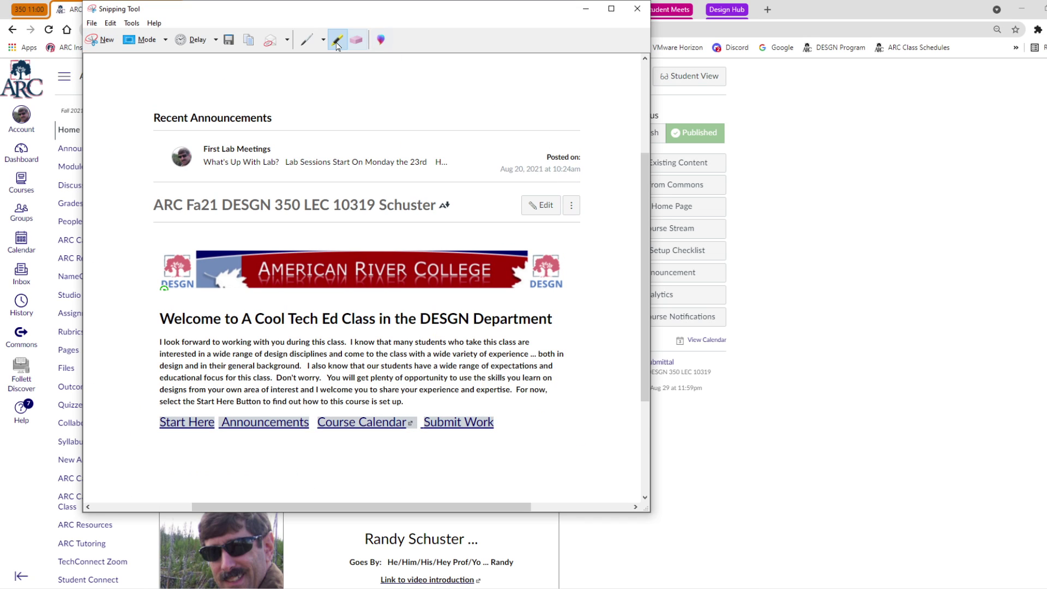
left_click(336, 43)
mouse_move(155, 206)
left_mouse_down()
mouse_move(439, 209)
mouse_move(161, 203)
left_mouse_up()
mouse_move(224, 206)
left_mouse_down()
mouse_move(430, 198)
mouse_move(287, 203)
mouse_move(256, 217)
left_mouse_up()
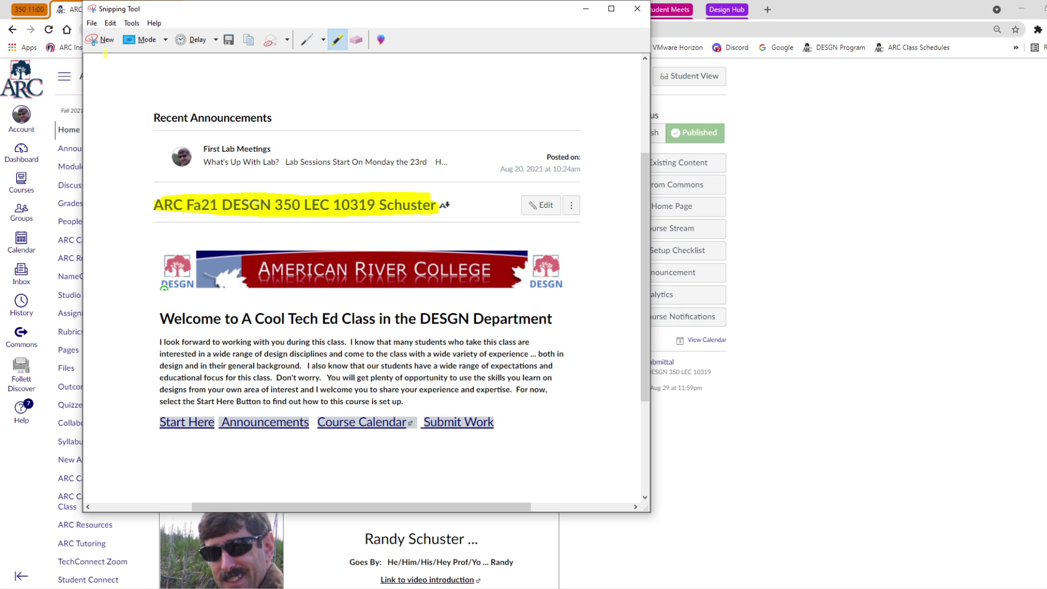
Copy the annotated snip to the clipboard and return to the browser.
right_click(185, 86)
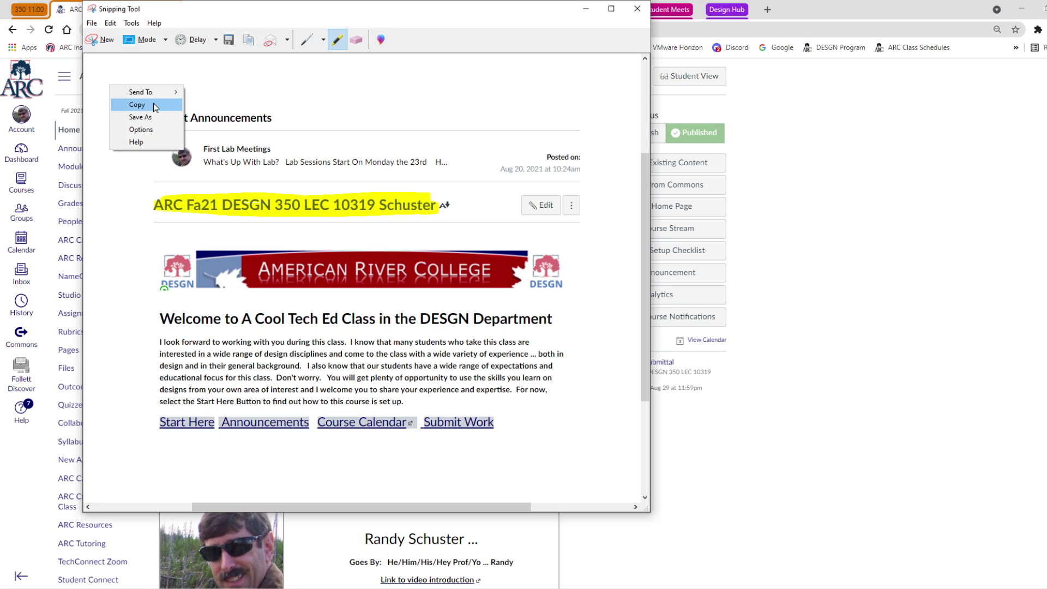
left_click(109, 25)
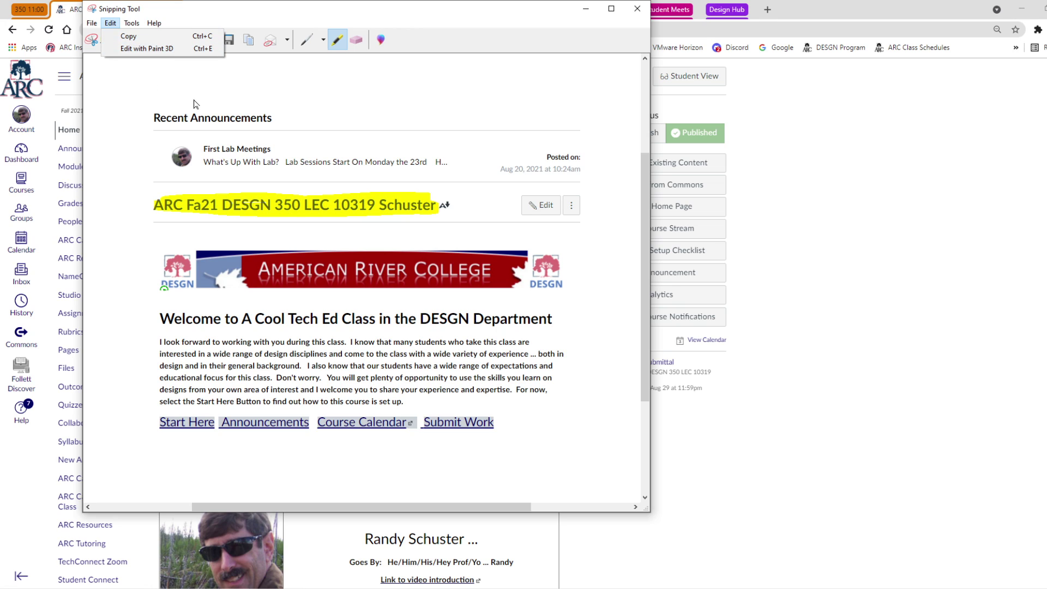
left_click(202, 36)
left_click(794, 141)
Paste the Canvas home page capture onto slide 2, then shrink and centre it in the grey box.
left_click(363, 14)
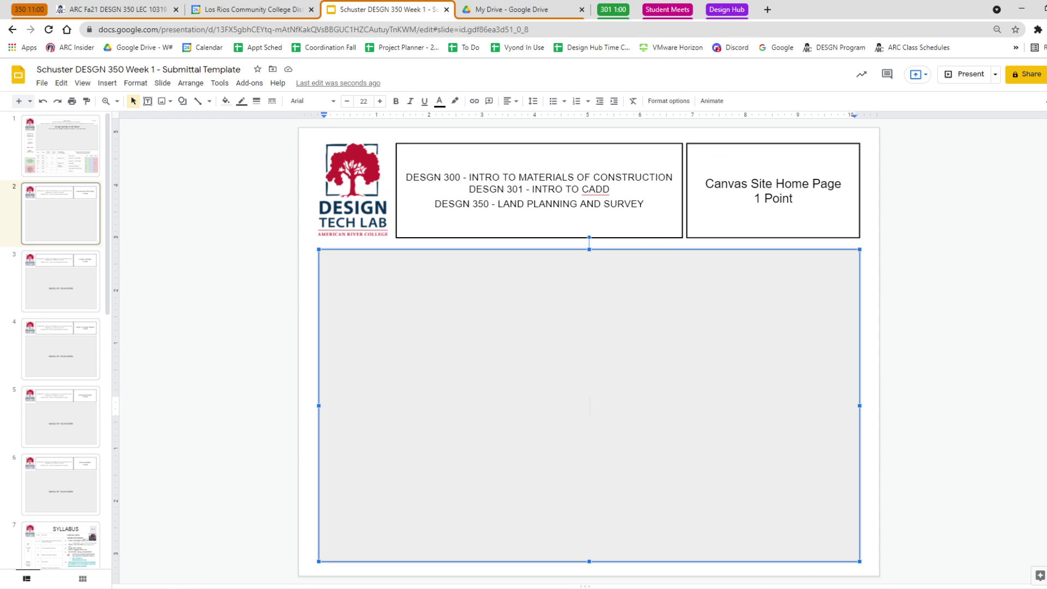
key("ctrl+v")
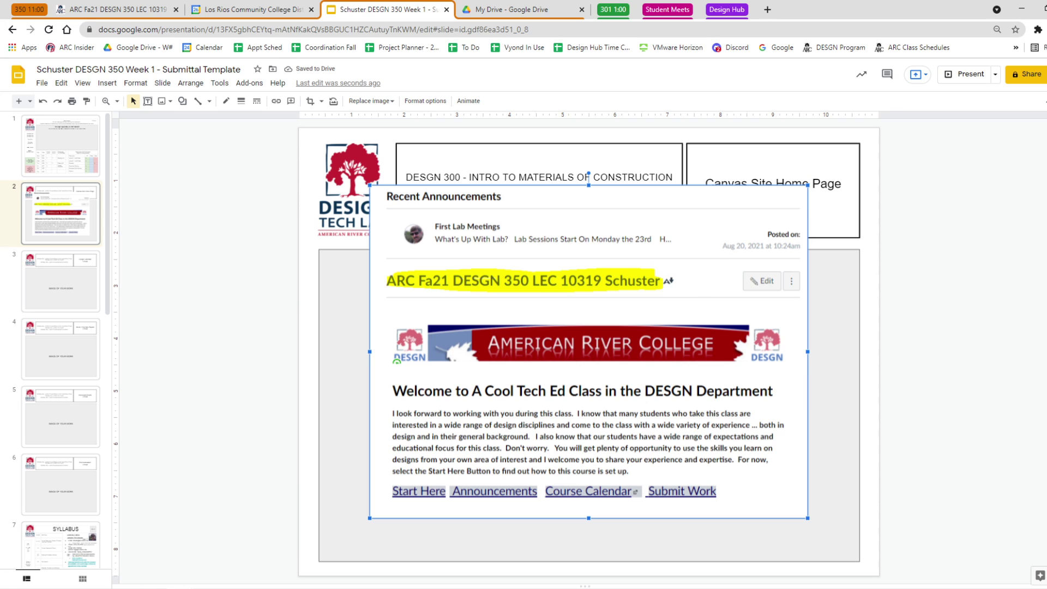
left_click_drag(807, 185, 709, 300)
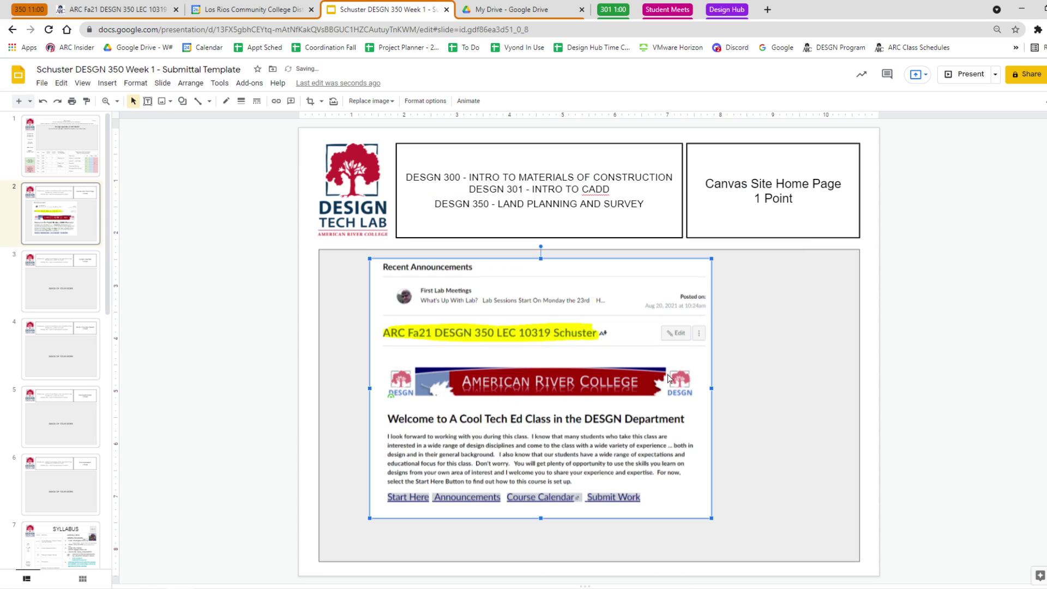
left_click_drag(668, 377, 713, 388)
left_click(949, 396)
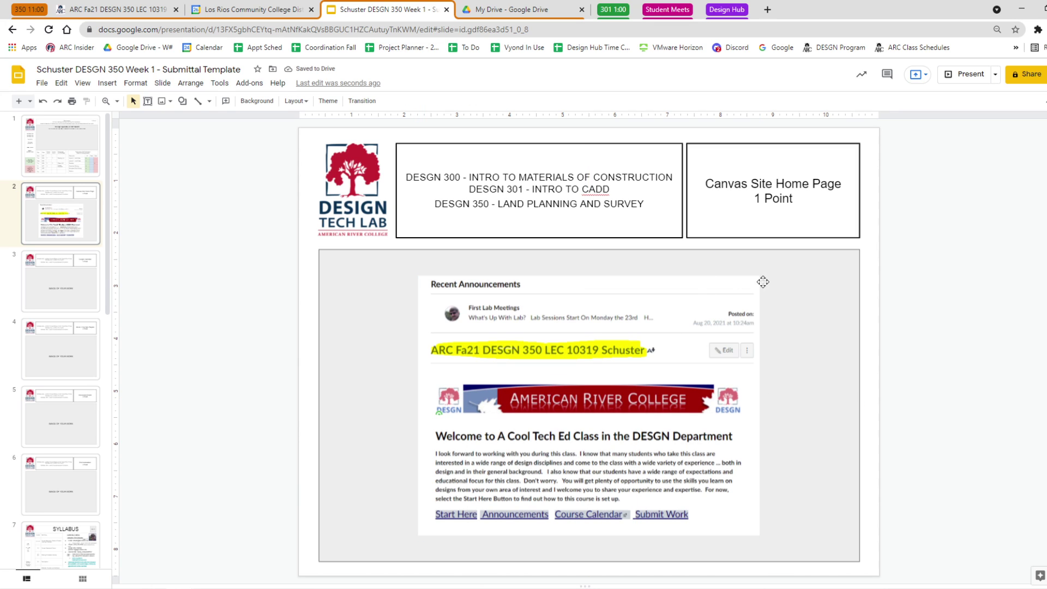
Give the Canvas screenshot a thin border.
left_click(676, 349)
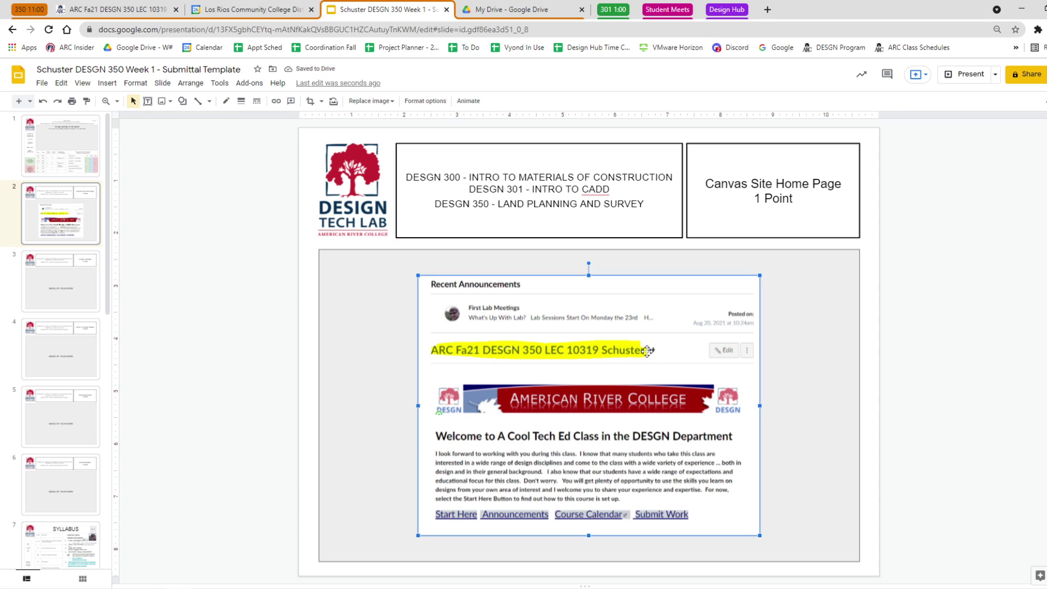
left_click(241, 101)
left_click(261, 133)
left_click(191, 288)
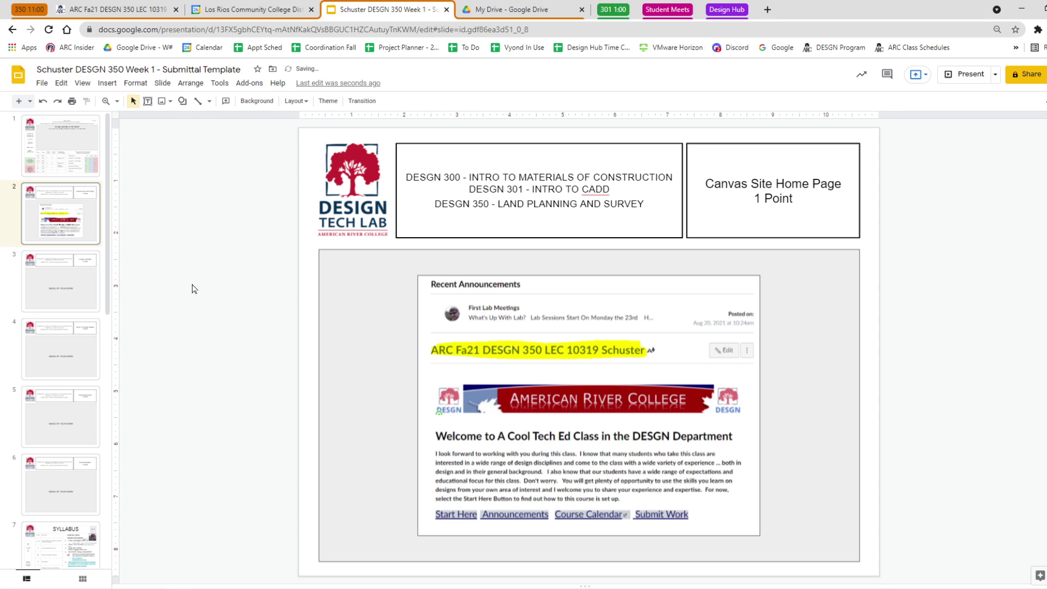
Try the crop and mask shape options on the screenshot, then leave it uncropped.
left_click(446, 289)
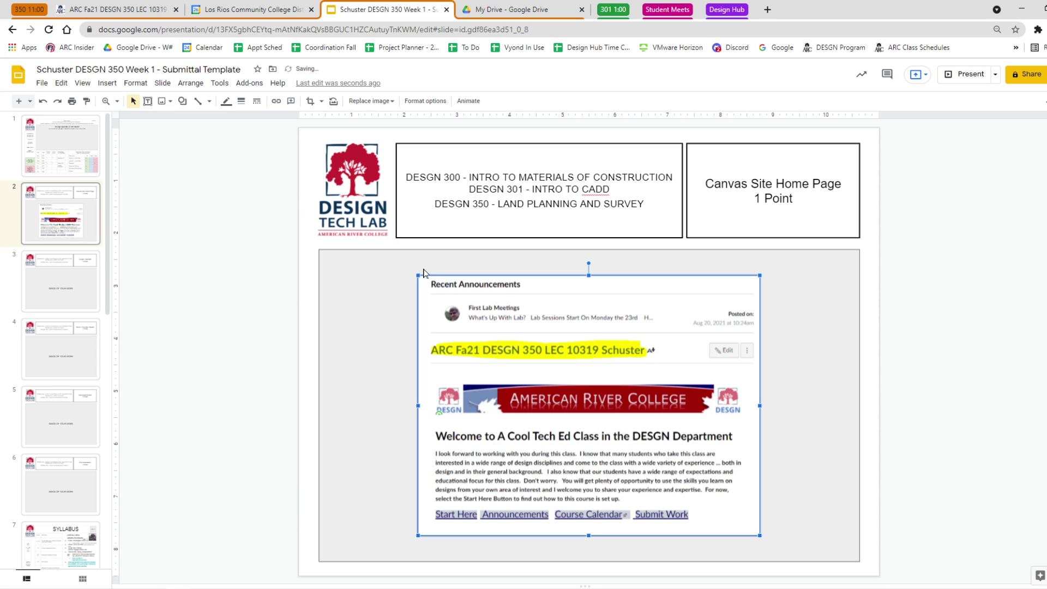
left_click(309, 101)
left_click(323, 104)
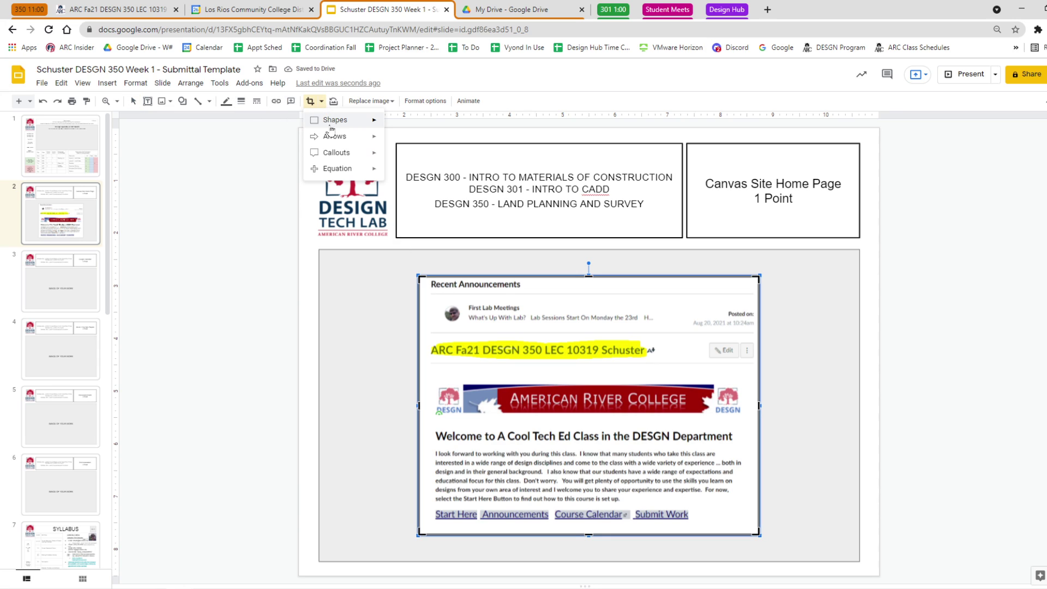
mouse_move(374, 125)
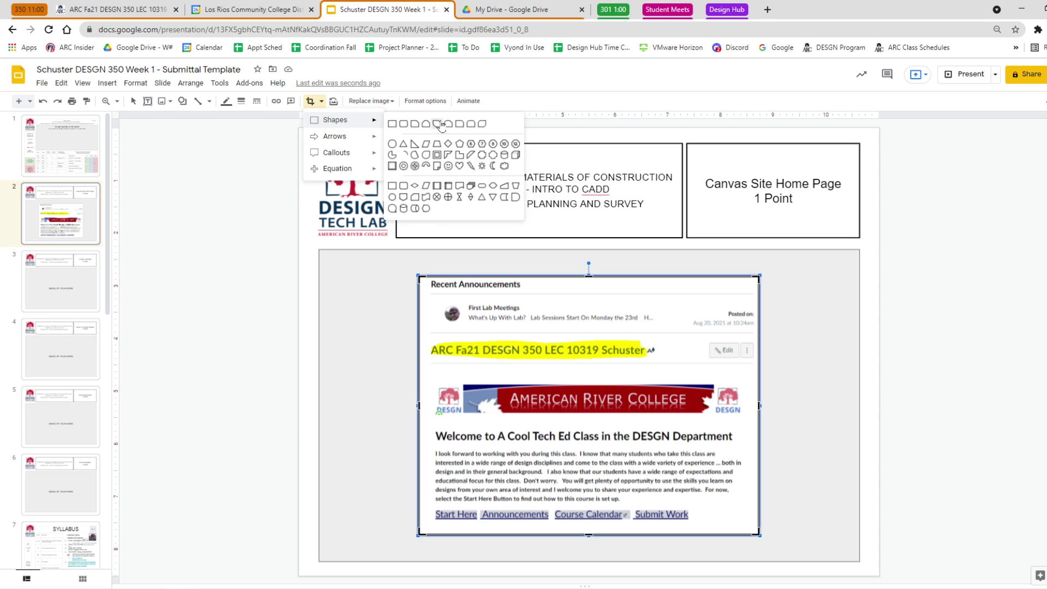
left_click(184, 283)
left_click(144, 346)
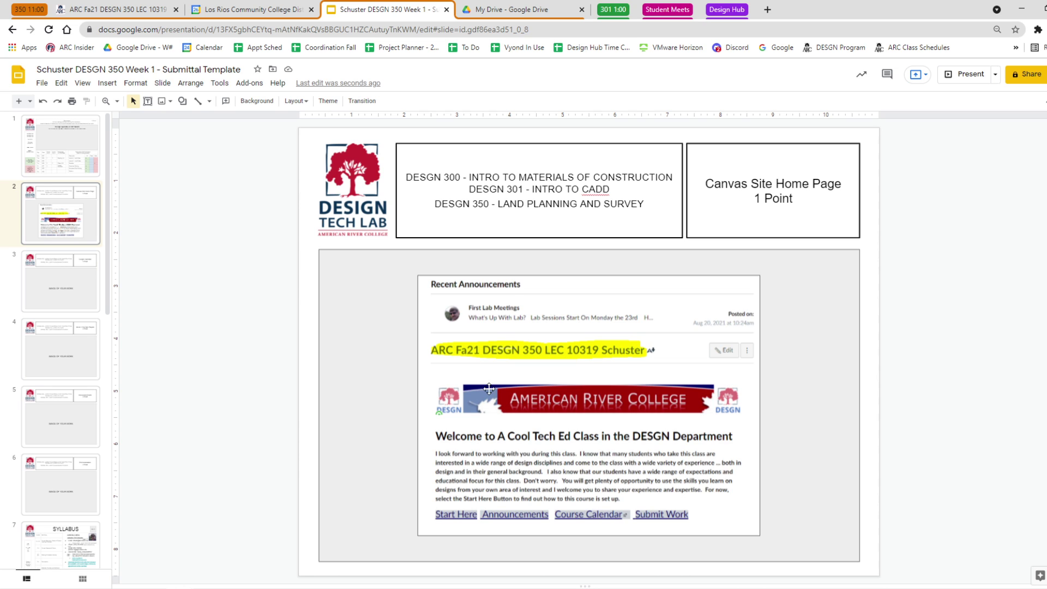
Go back to the Canvas course page and select its whole web address.
left_click(497, 344)
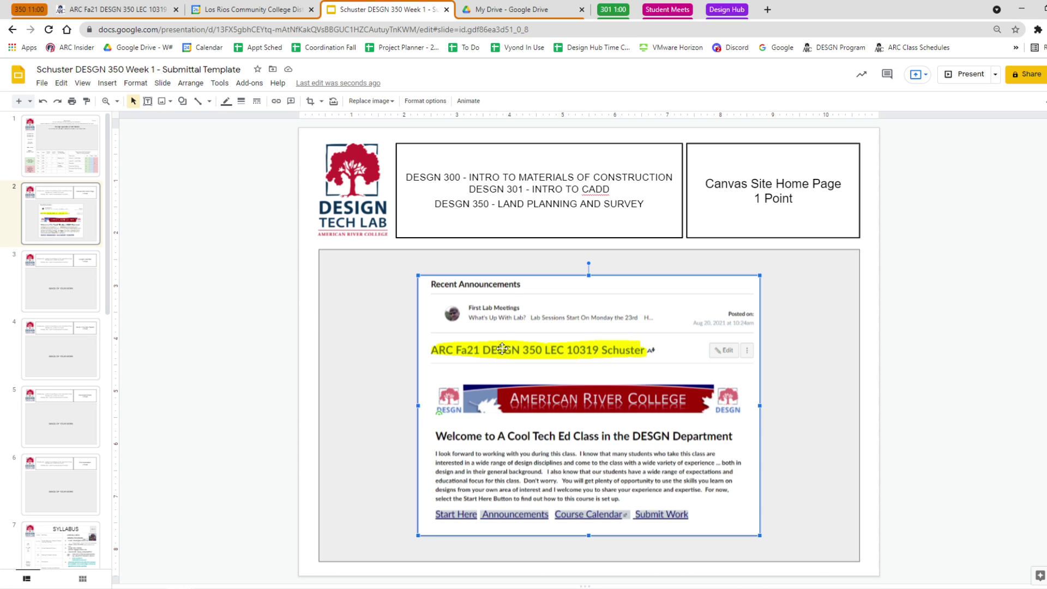
left_click(119, 10)
key("ctrl+a")
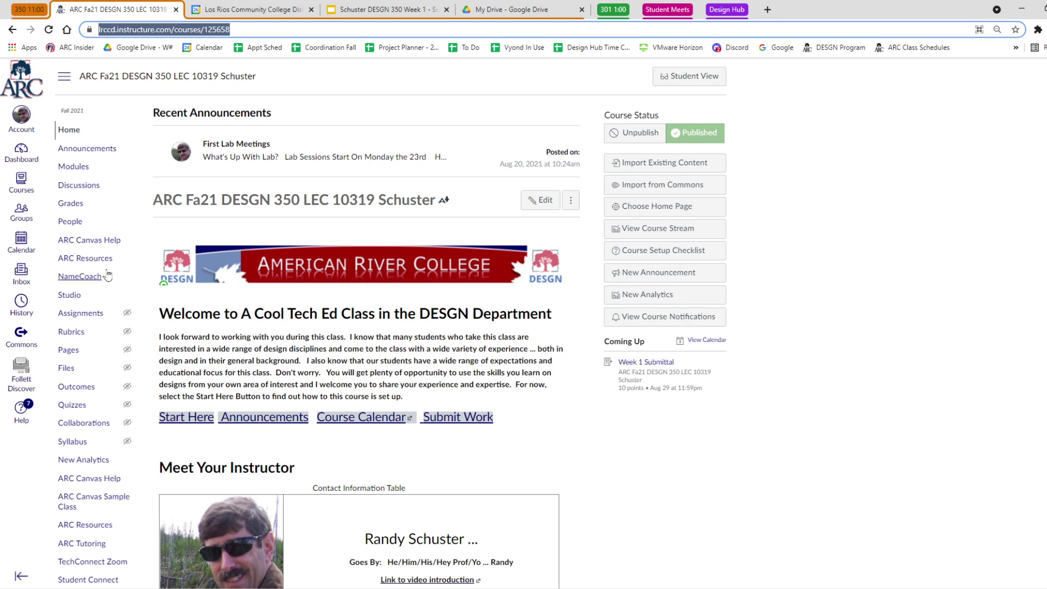
Open the Canvas dashboard and snip the published course cards area.
left_click(21, 153)
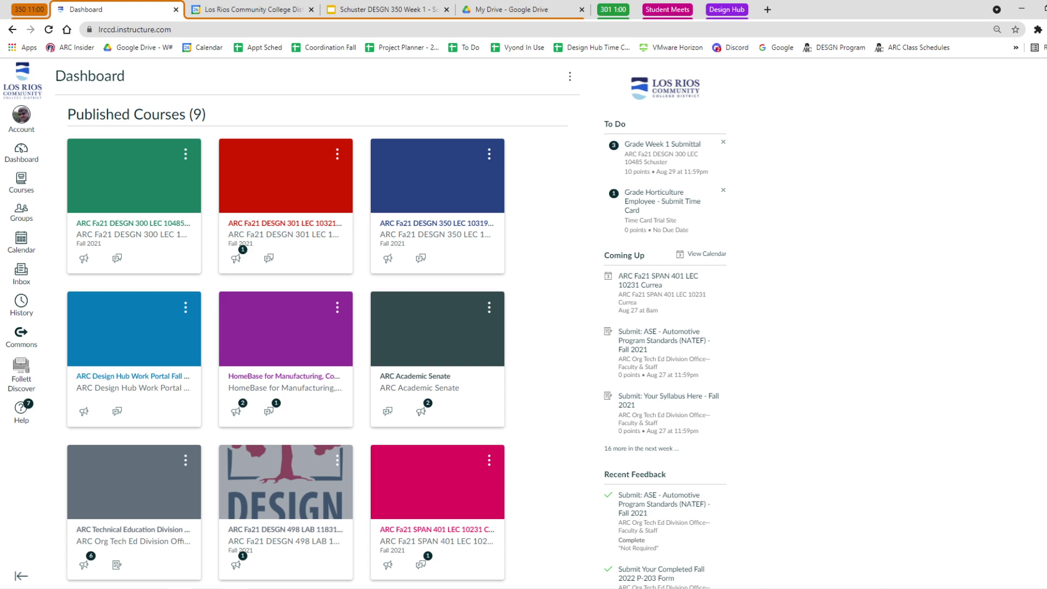
key("alt+Tab")
left_click(104, 46)
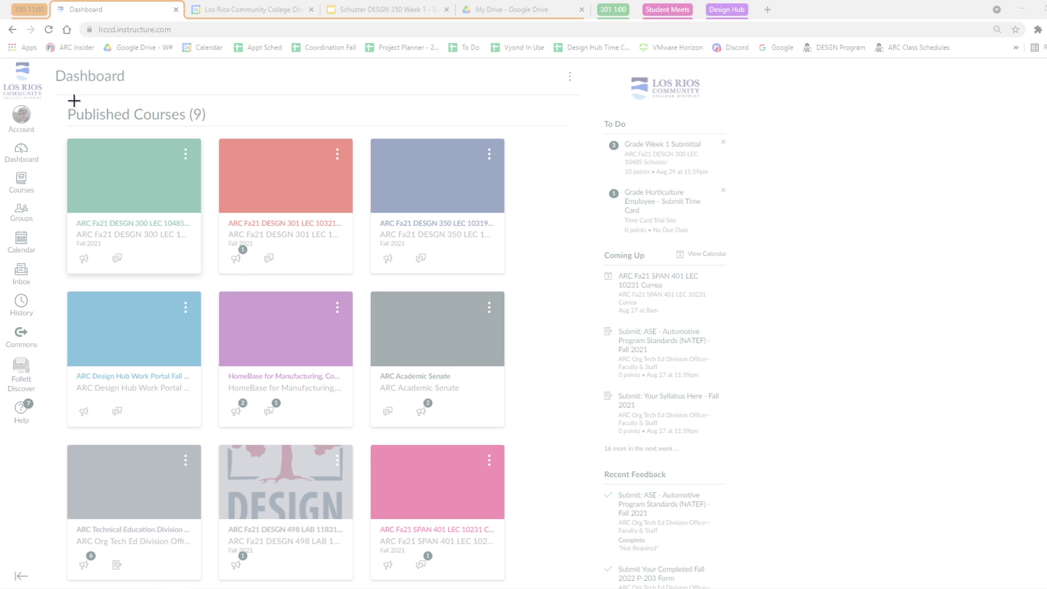
left_click_drag(58, 126, 513, 583)
left_click(28, 41)
mouse_move(43, 62)
left_mouse_down()
mouse_move(542, 542)
mouse_move(523, 583)
left_mouse_up()
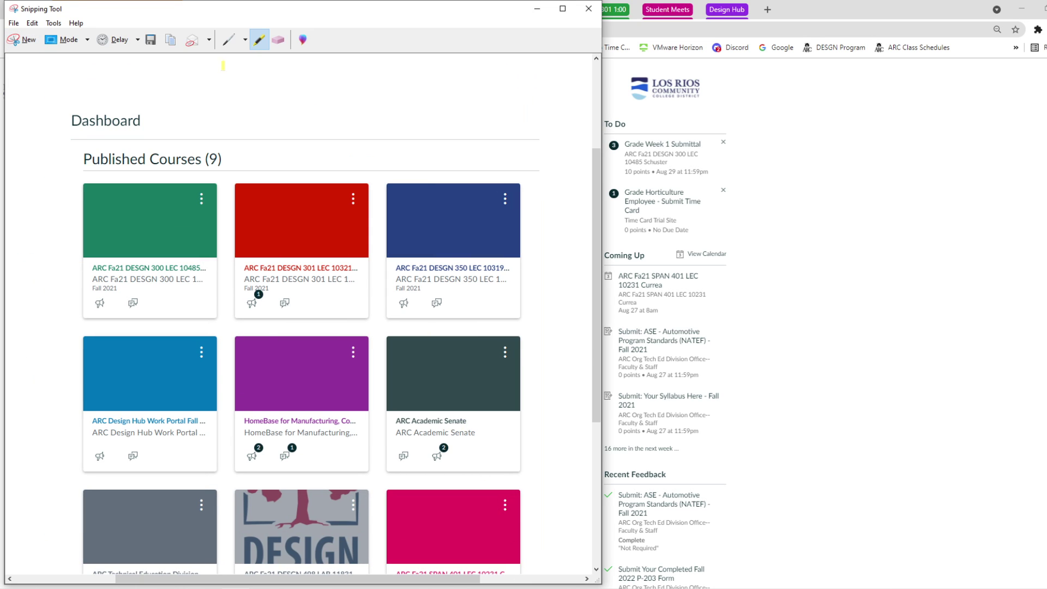
Circle the DESGN 350 course card in red with the pen.
left_click(229, 40)
mouse_move(406, 180)
left_mouse_down()
mouse_move(376, 298)
mouse_move(512, 311)
mouse_move(545, 219)
mouse_move(493, 176)
mouse_move(413, 178)
left_mouse_up()
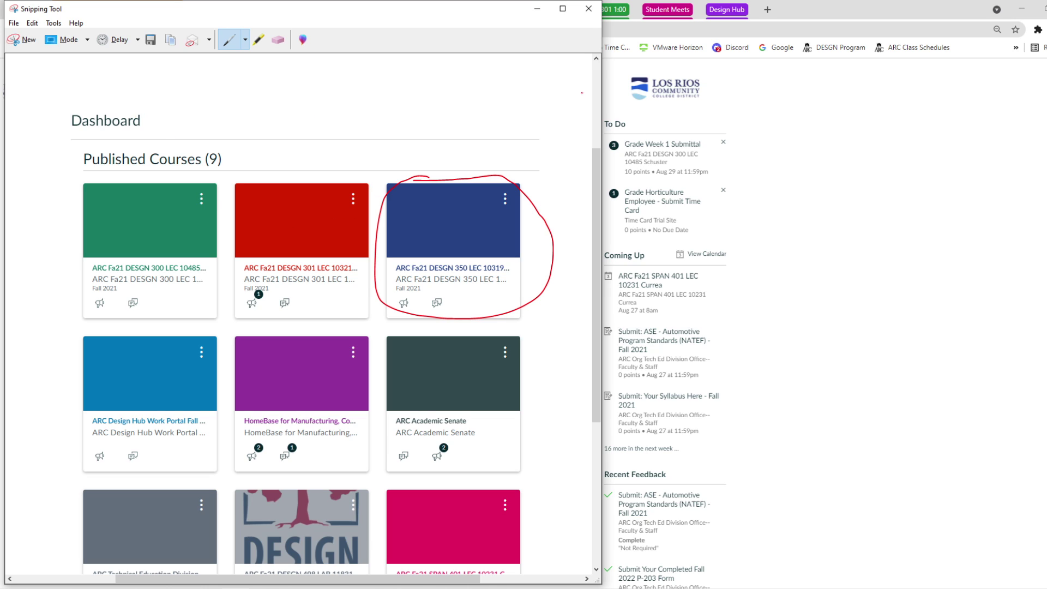
left_click(788, 94)
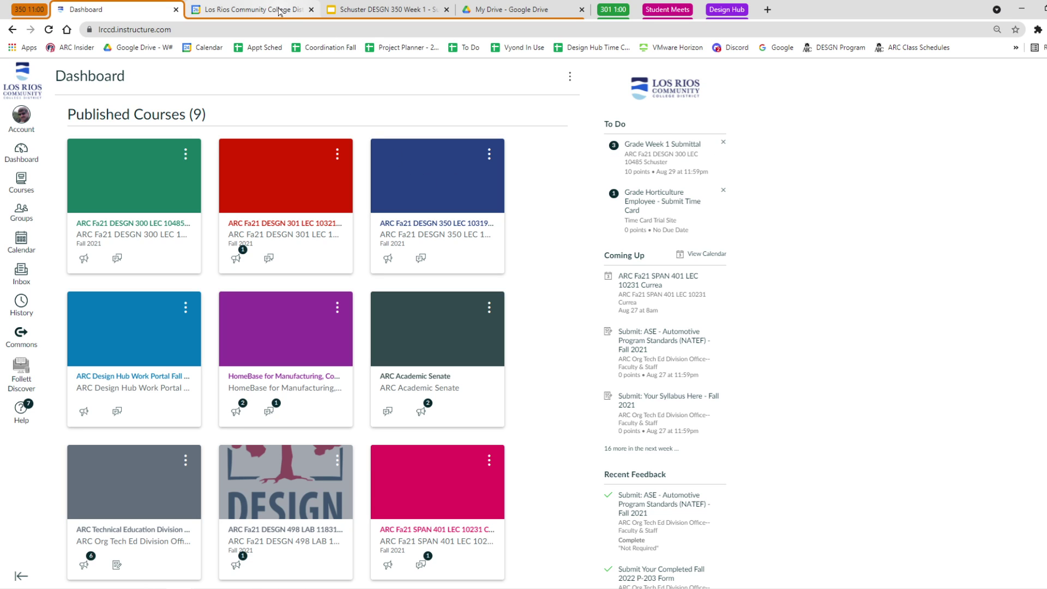
Paste the circled dashboard capture onto slide 2 and shrink it into the grey box's upper-left.
left_click(377, 10)
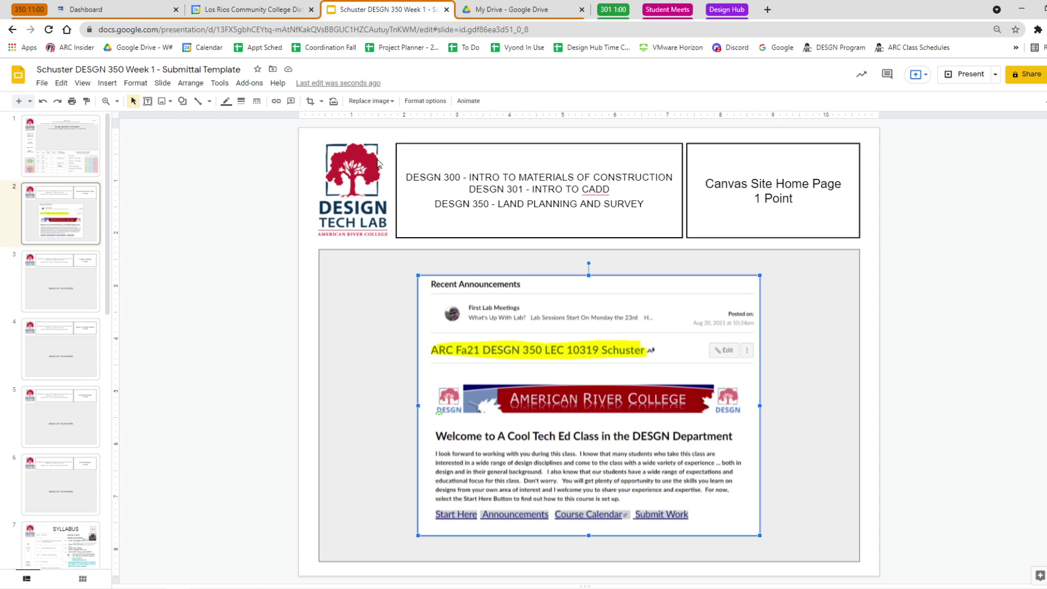
key("ctrl+v")
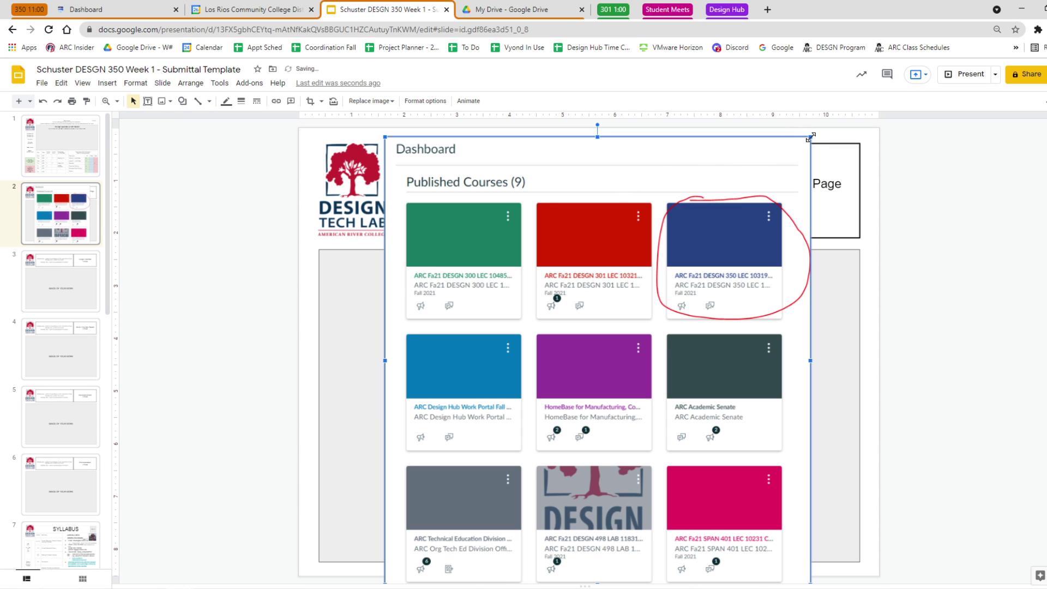
left_click_drag(810, 136, 405, 294)
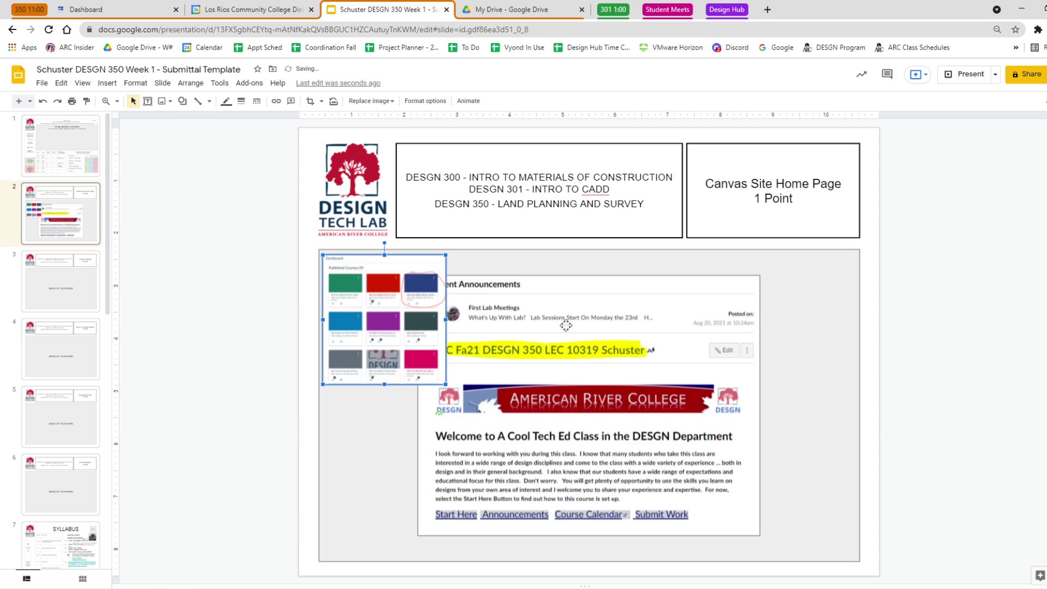
Draw a curved arrow beside the dashboard screenshot, rotate it to point down, and thin its shaft.
left_click(182, 101)
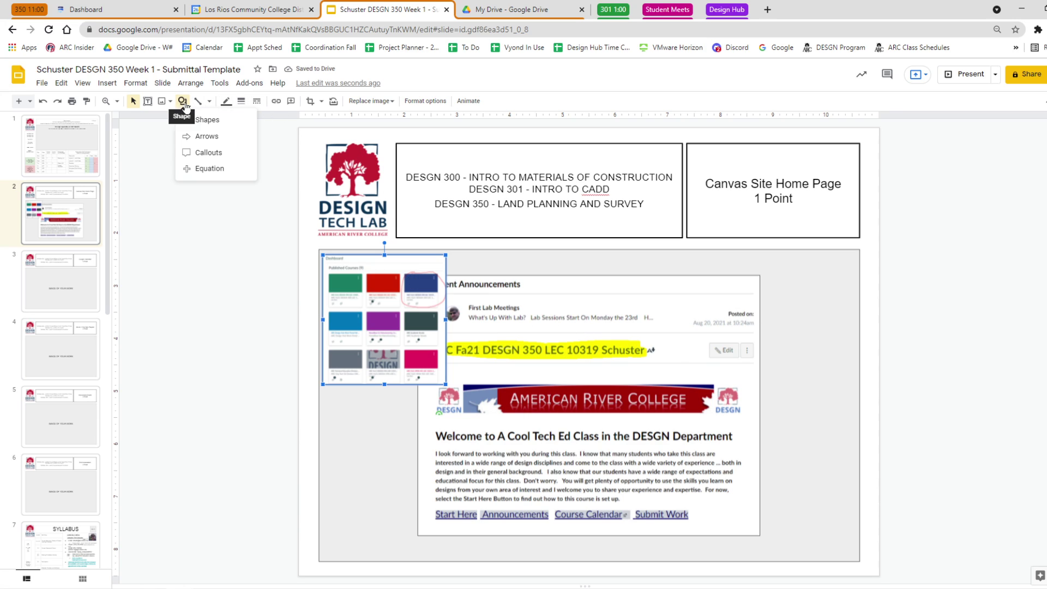
mouse_move(210, 137)
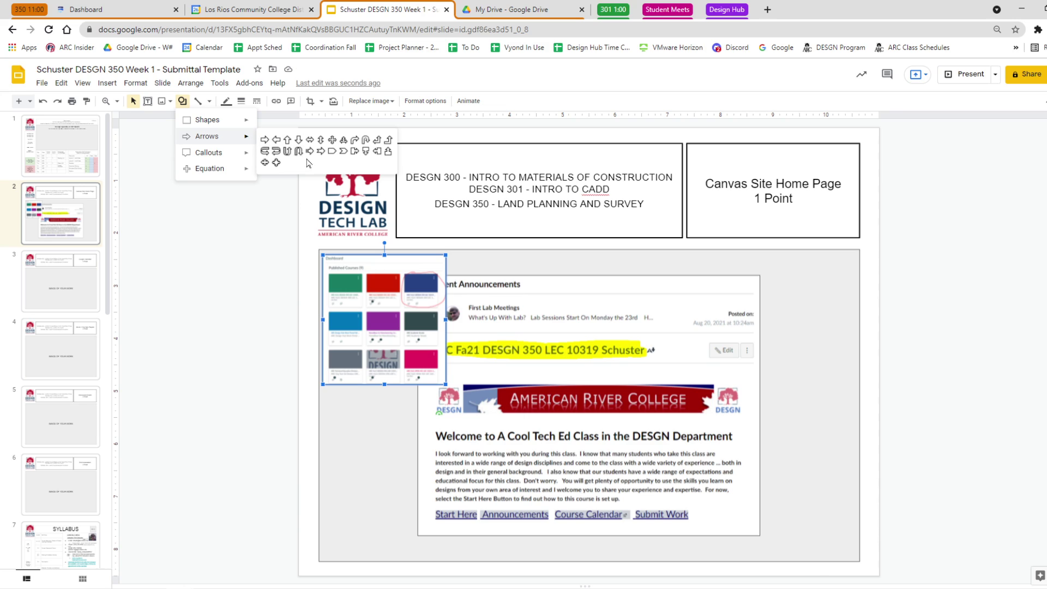
left_click(355, 141)
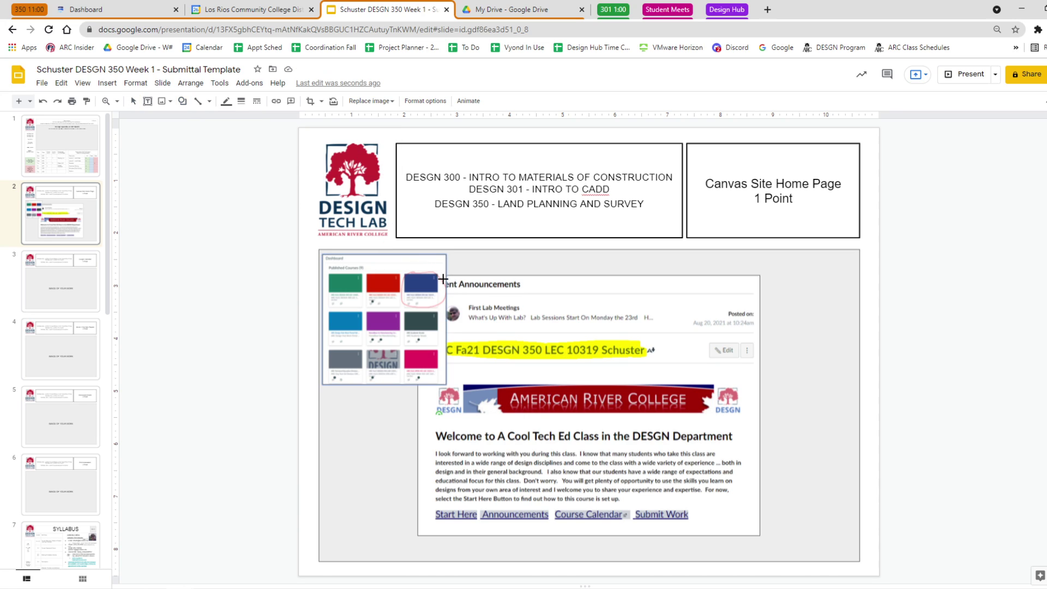
left_click_drag(440, 279, 494, 295)
left_click_drag(467, 263, 538, 306)
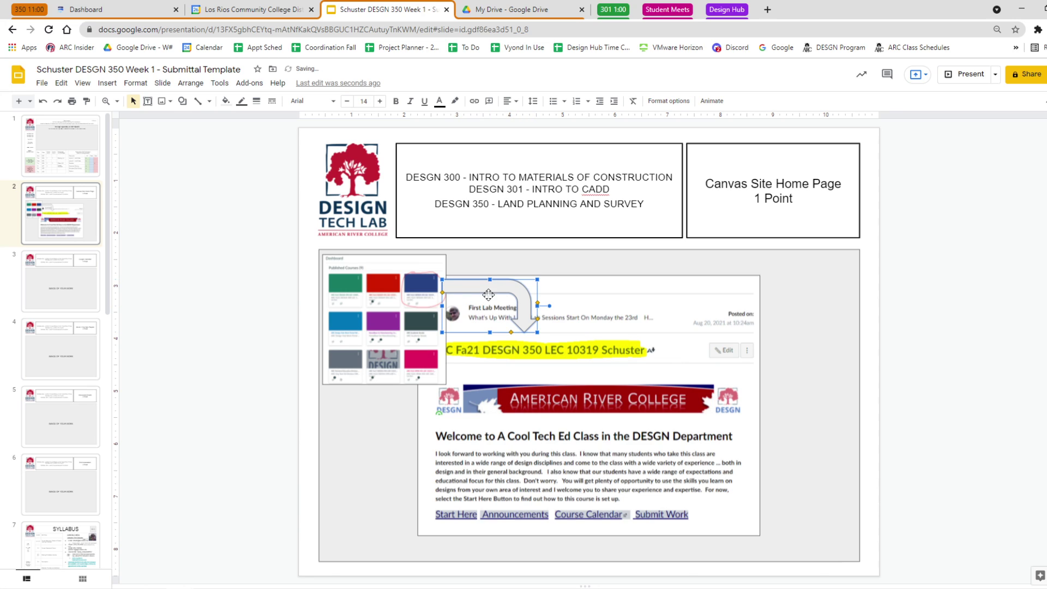
left_click_drag(443, 293, 443, 286)
left_click(919, 266)
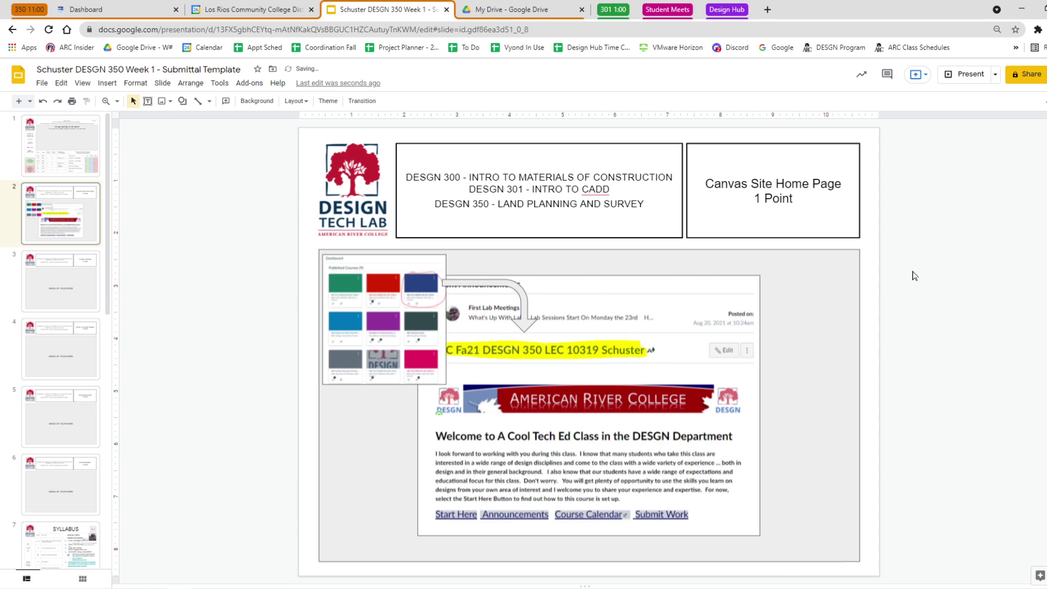
Fill the curved arrow with yellow.
left_click(519, 292)
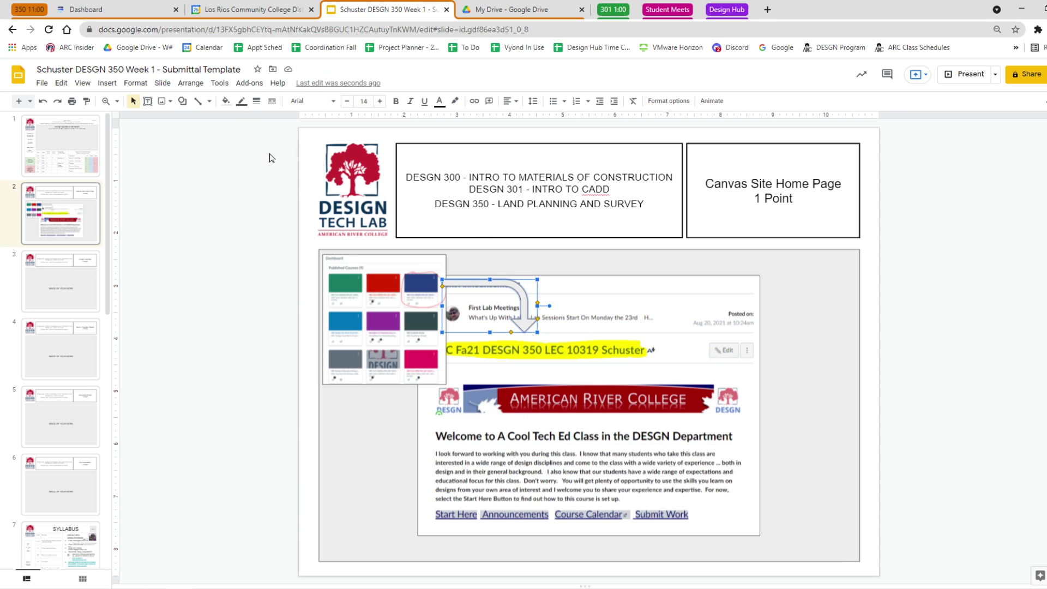
left_click(225, 101)
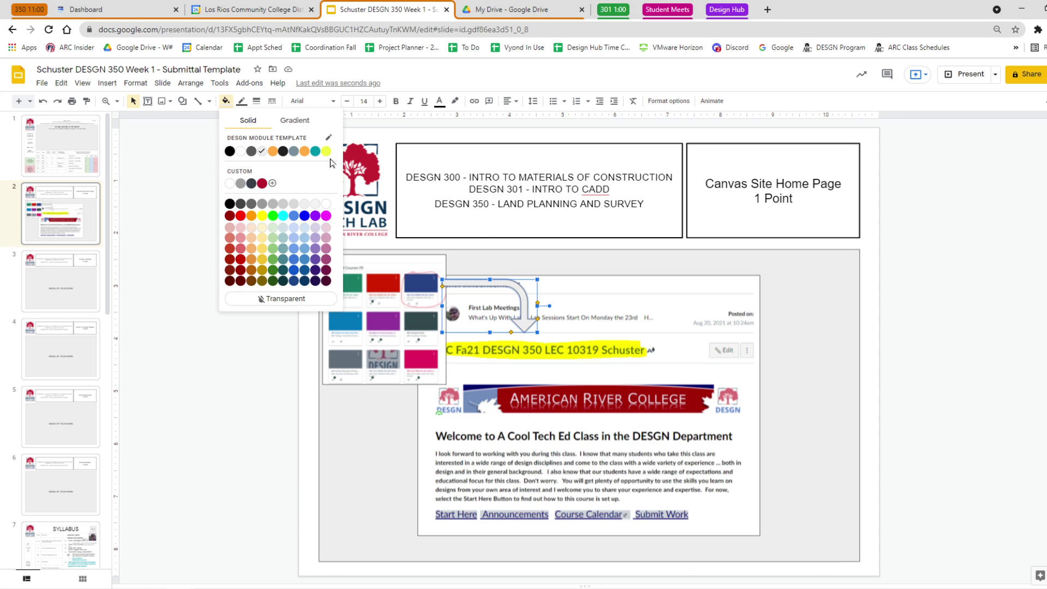
left_click(270, 201)
left_click(199, 250)
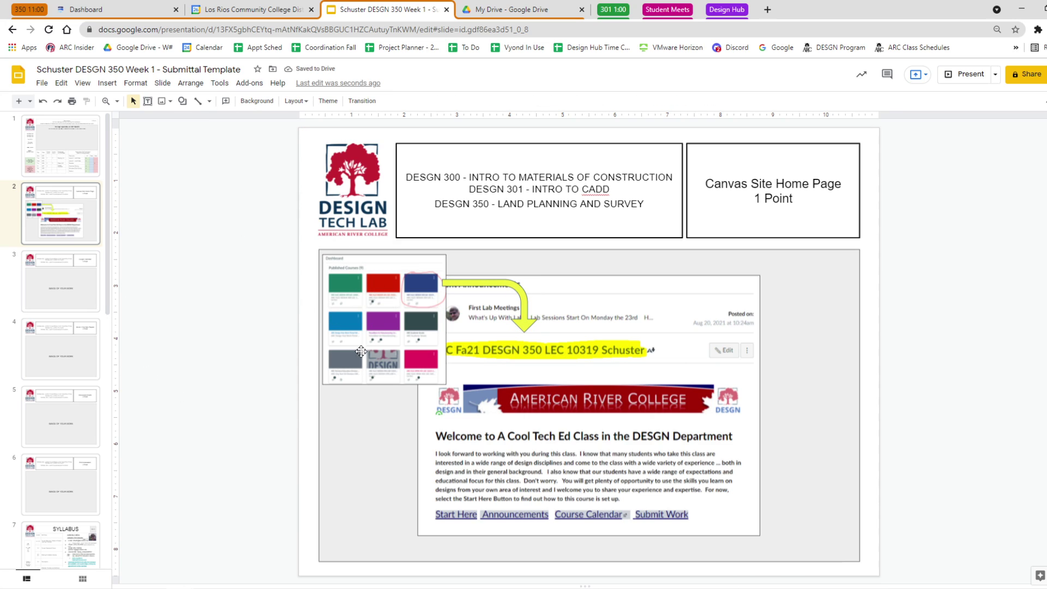
Add a small one-line 'Canvas Dashboard' caption just below the dashboard screenshot.
left_click(147, 101)
left_click_drag(330, 389, 405, 410)
type("Canvas Dashboard")
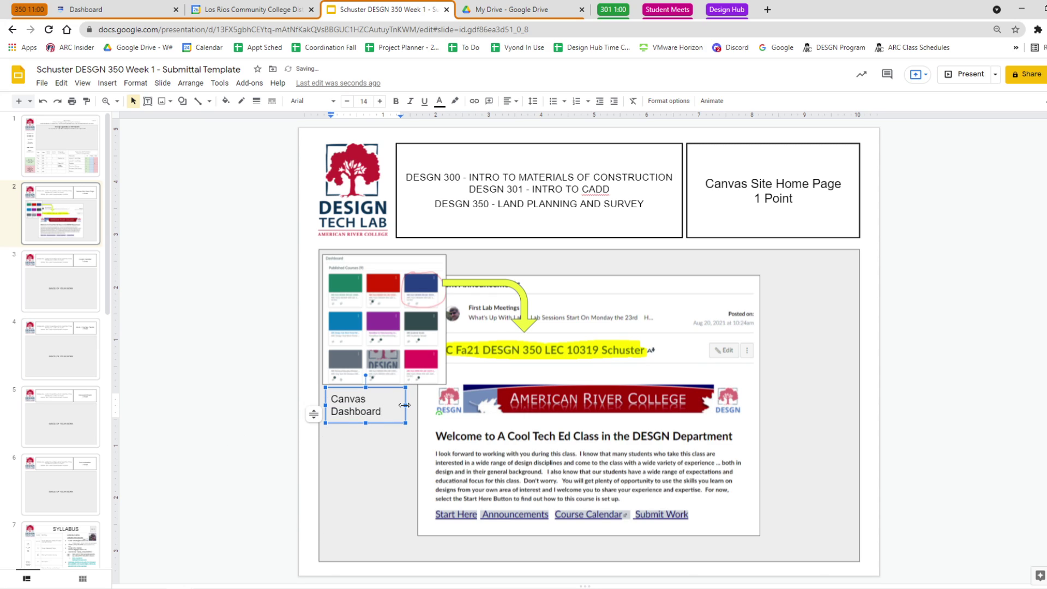
left_click_drag(405, 404, 420, 405)
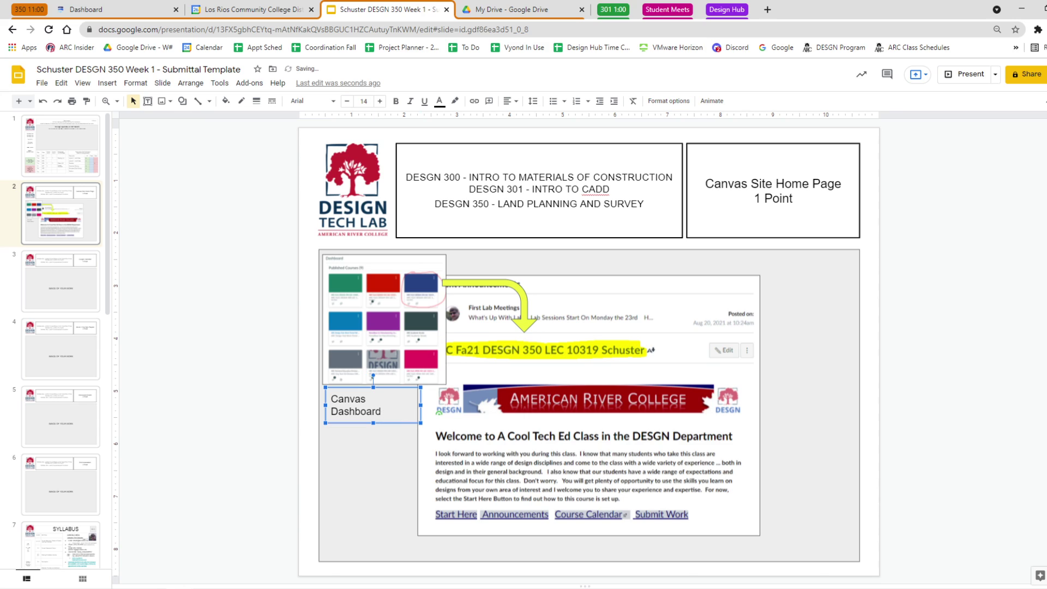
key("Return")
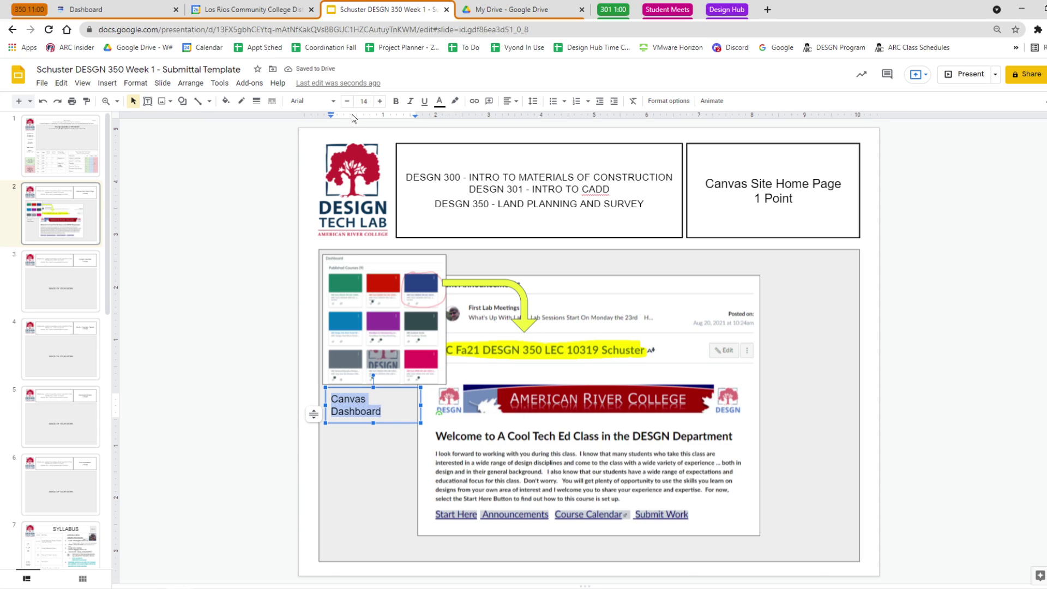
left_click(347, 100)
left_click(182, 284)
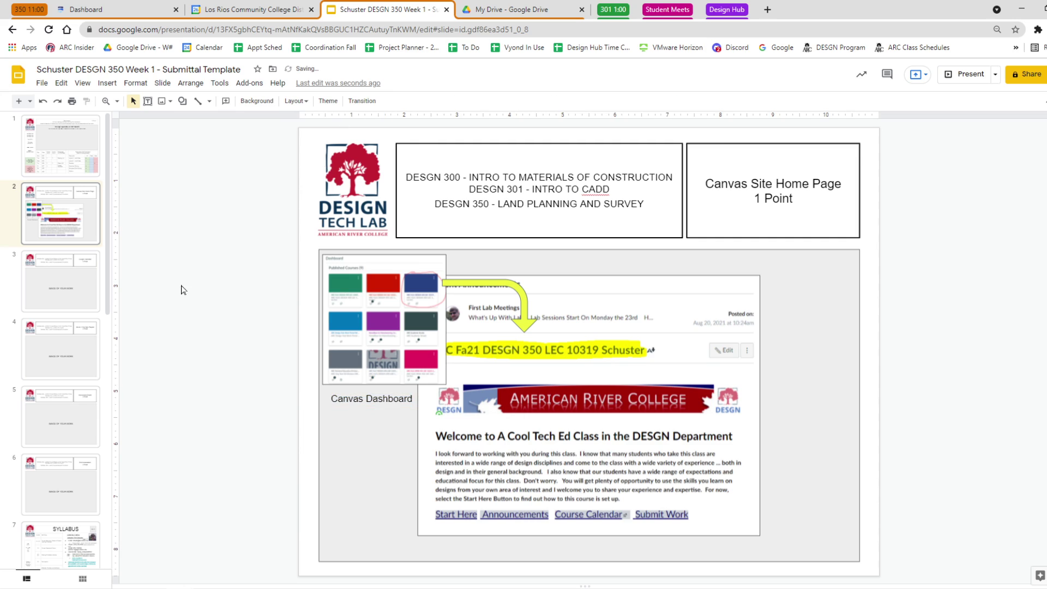
left_click(360, 399)
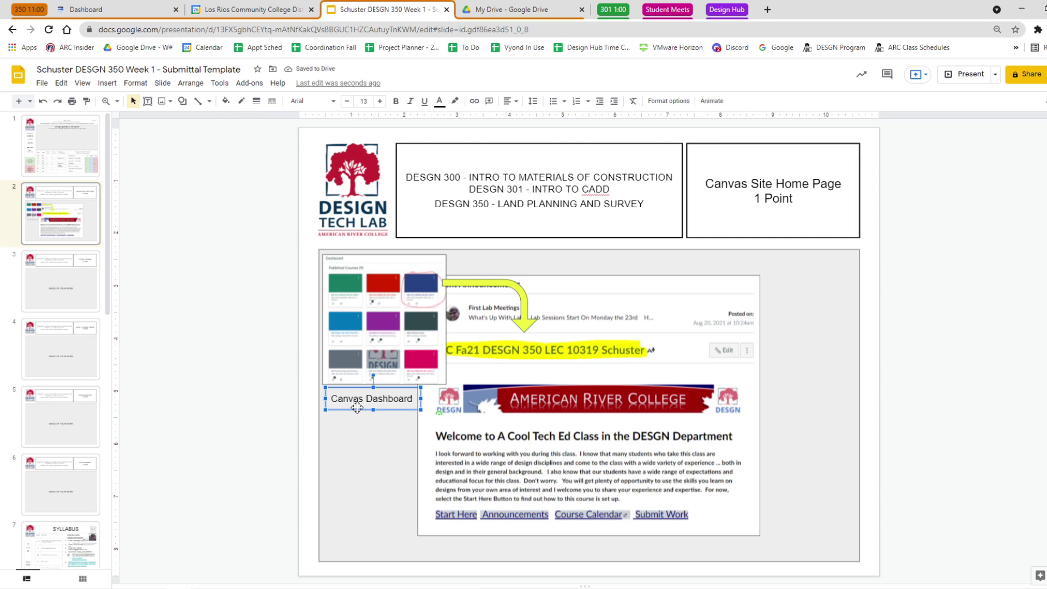
left_click_drag(358, 409, 357, 403)
left_click(883, 443)
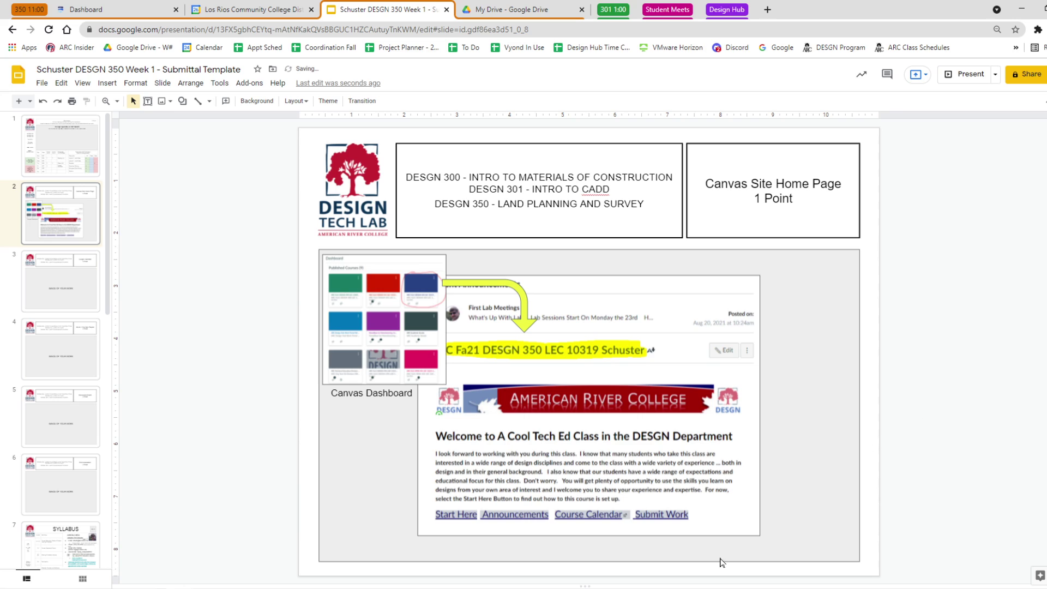
Copy the caption below the homepage screenshot and retype it as 'DESGN 350 Home Page'.
left_click(384, 396)
left_click_drag(386, 403, 655, 548)
double_click(727, 545)
left_click(705, 544)
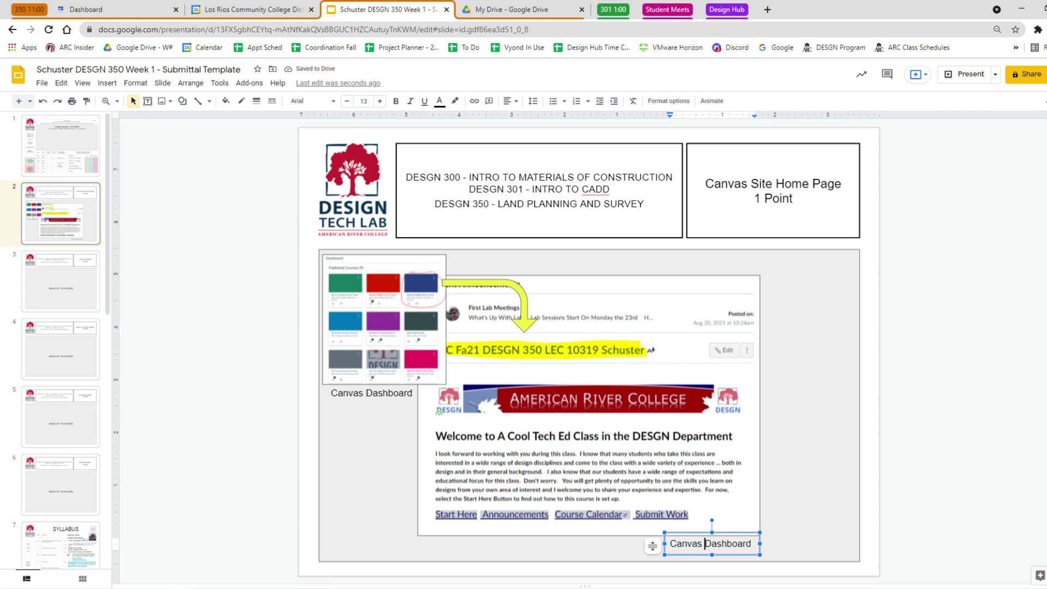
key("ctrl+a")
type("DESGN")
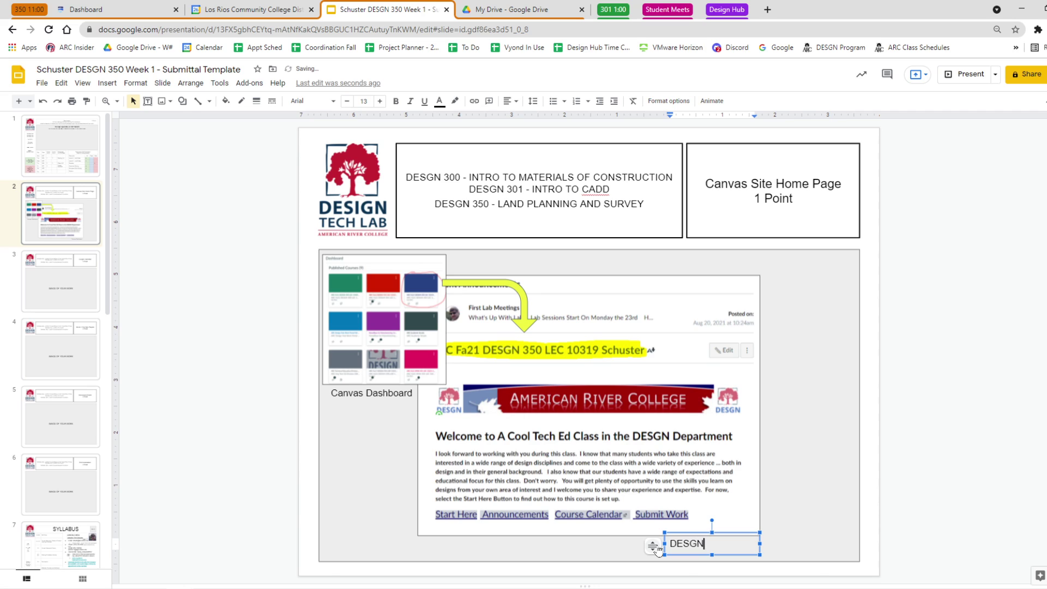
type(" 350 Home Pa")
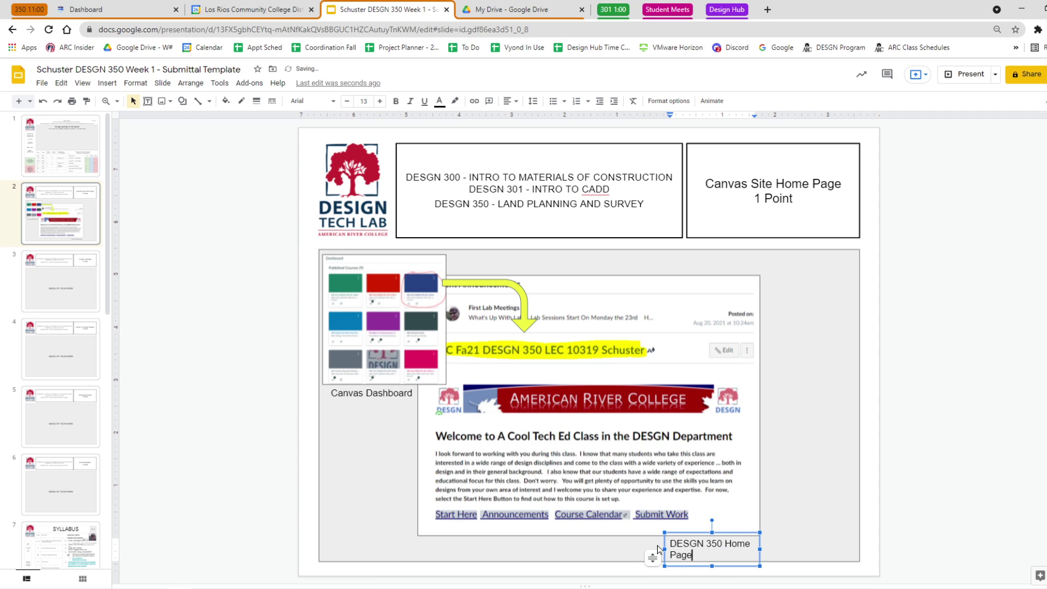
type("ge")
left_click_drag(661, 549, 620, 550)
Change the copied caption to 'DESGN 350 HomePage' and narrow its box.
left_click(819, 535)
left_click(752, 547)
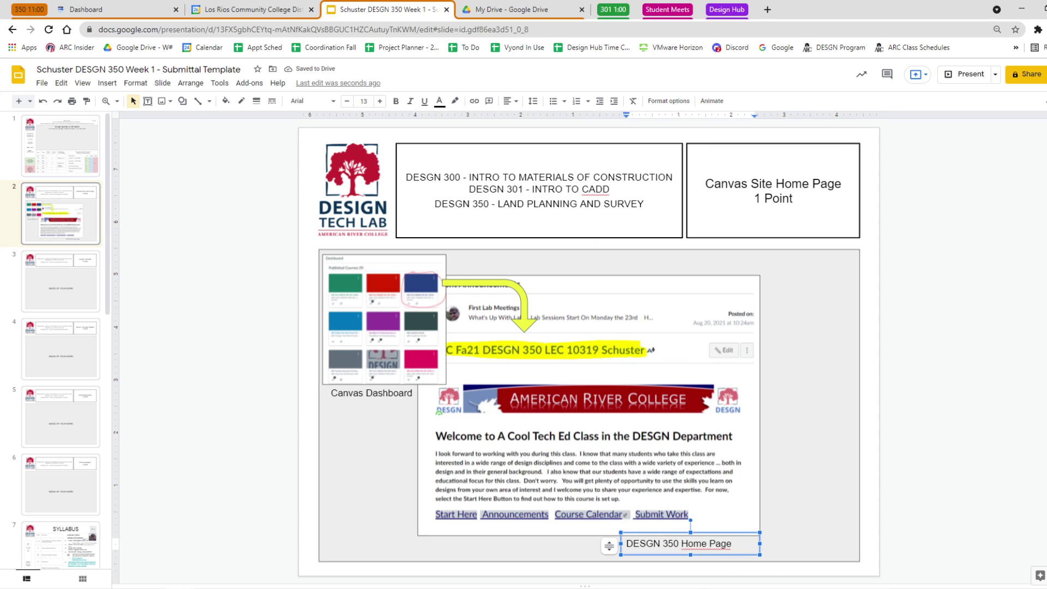
left_click(709, 543)
key("BackSpace")
left_click(868, 509)
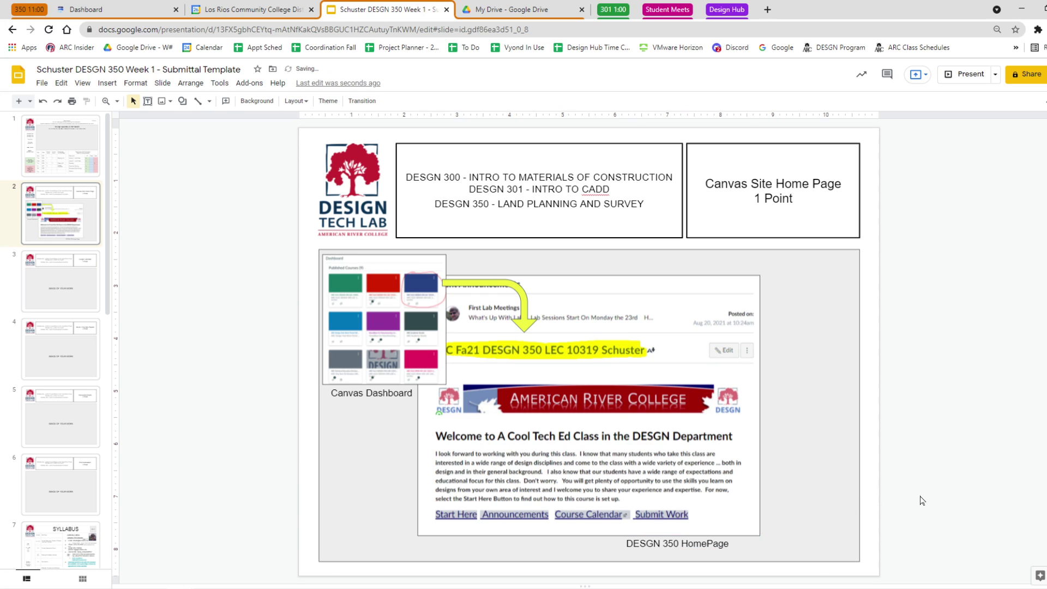
left_click(719, 544)
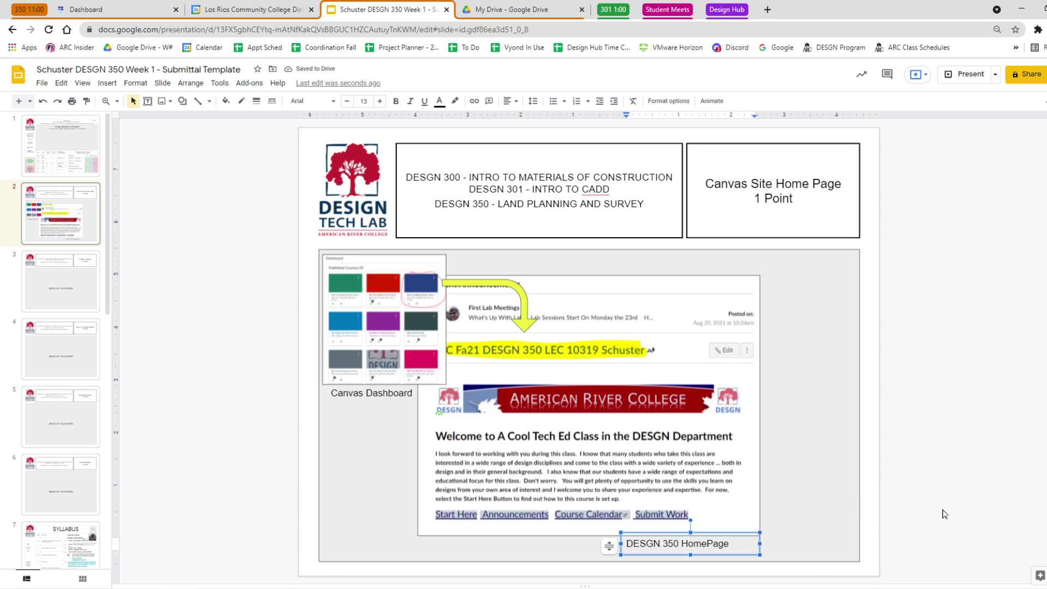
left_click_drag(621, 544, 636, 543)
left_click(925, 487)
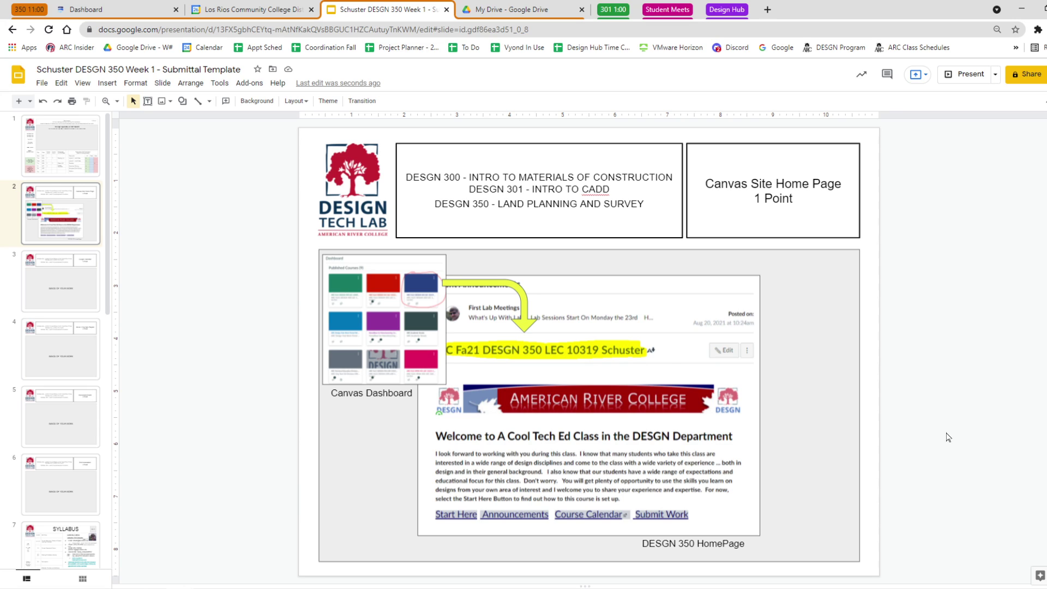
left_click(706, 411)
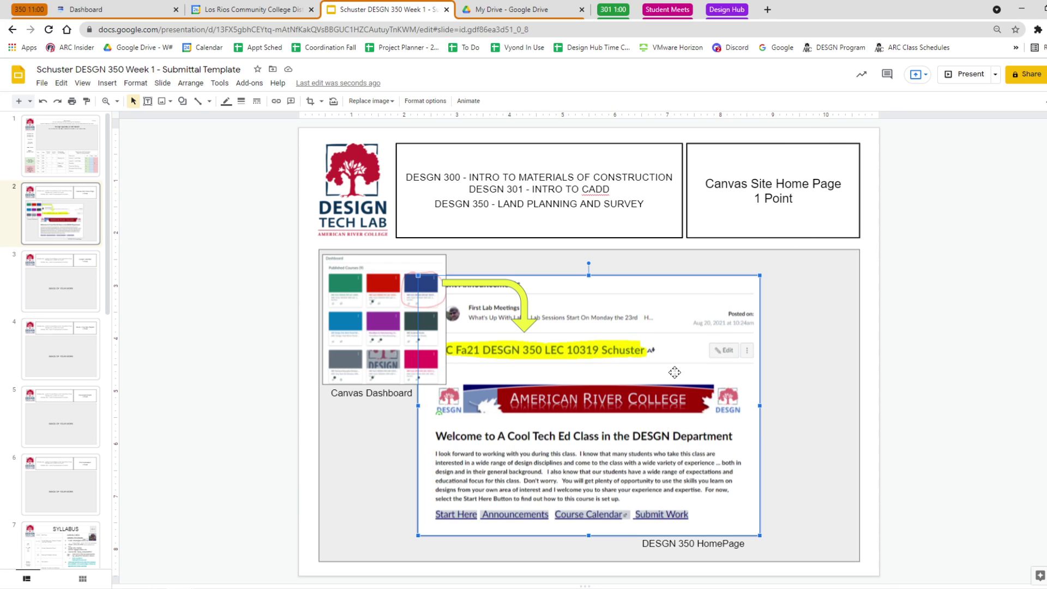
left_click(905, 369)
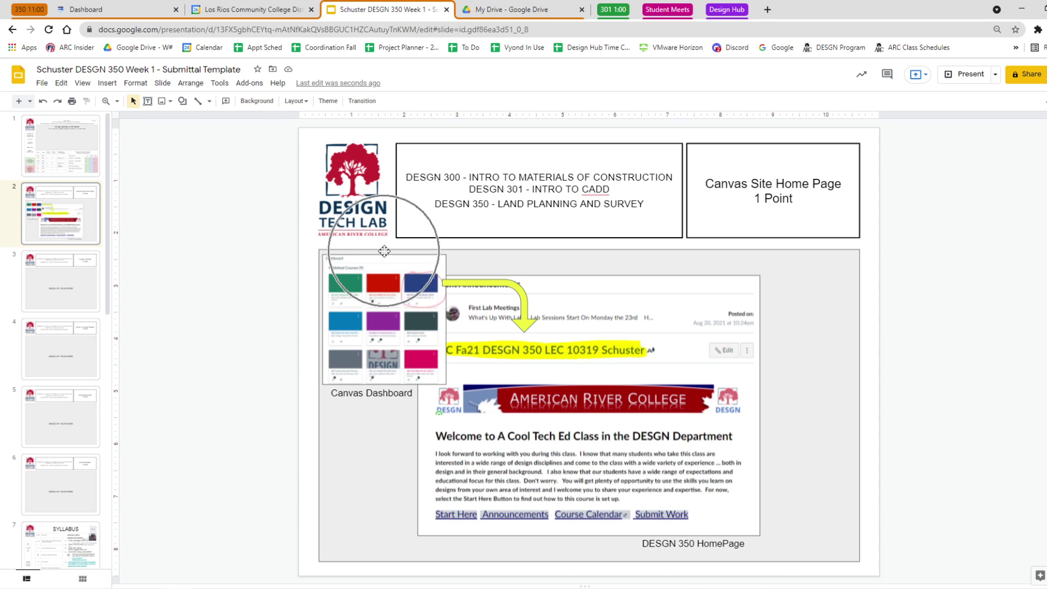
left_click(320, 311)
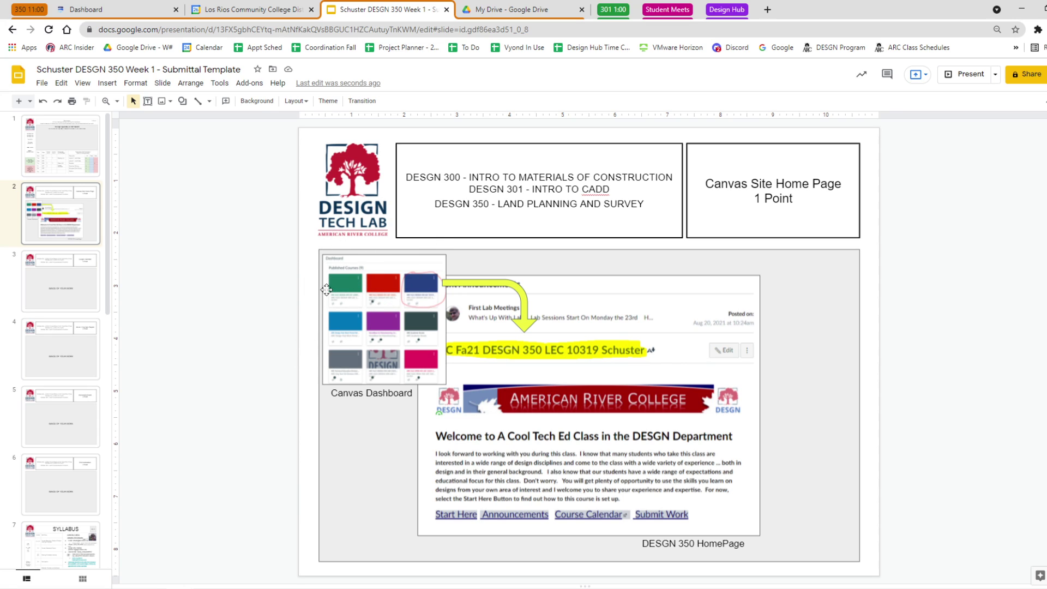
left_click(810, 459)
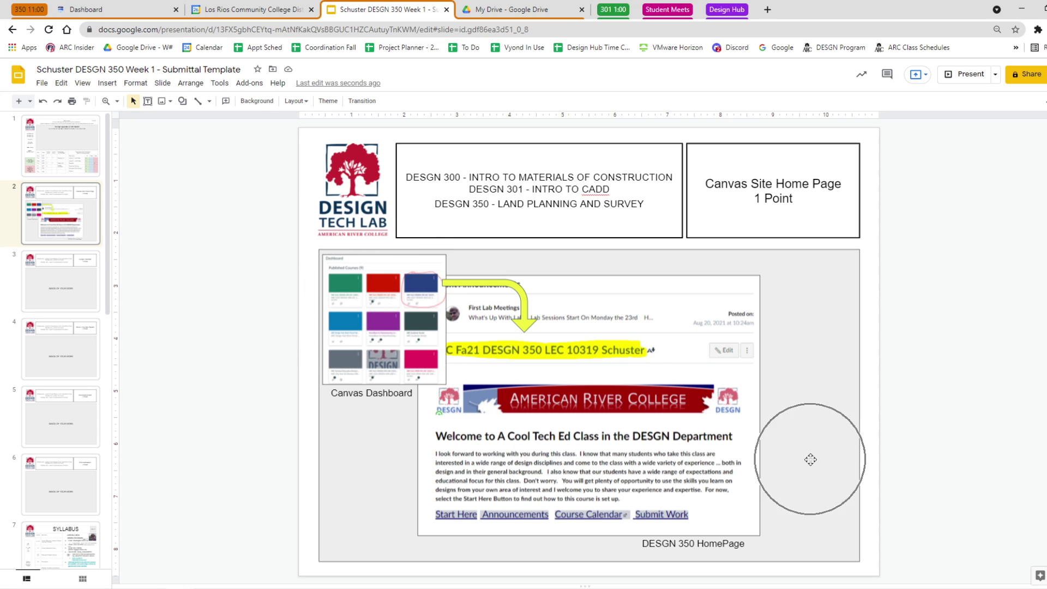
left_click(760, 311)
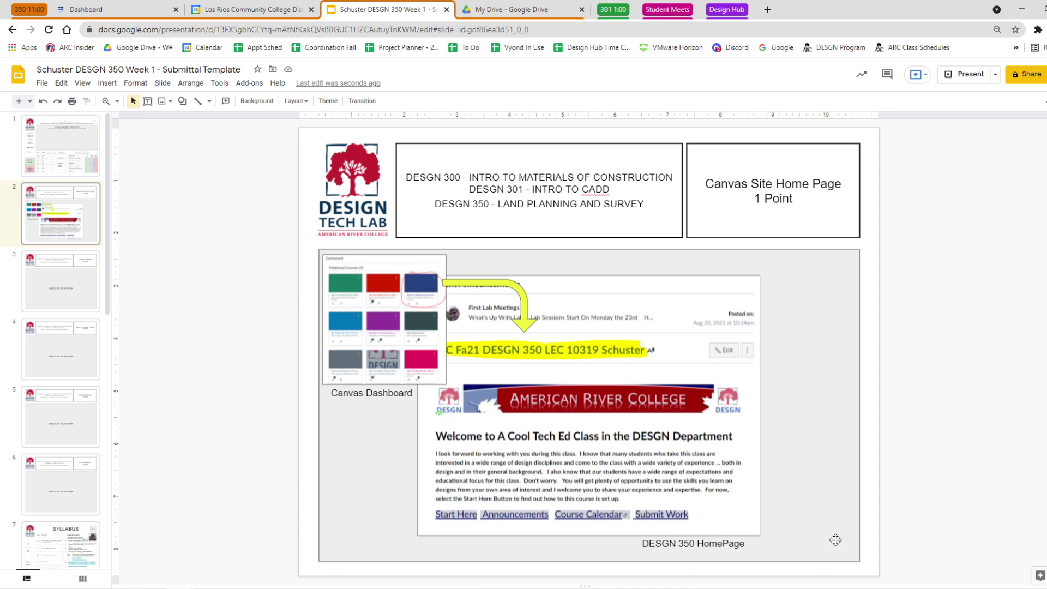
left_click(750, 546)
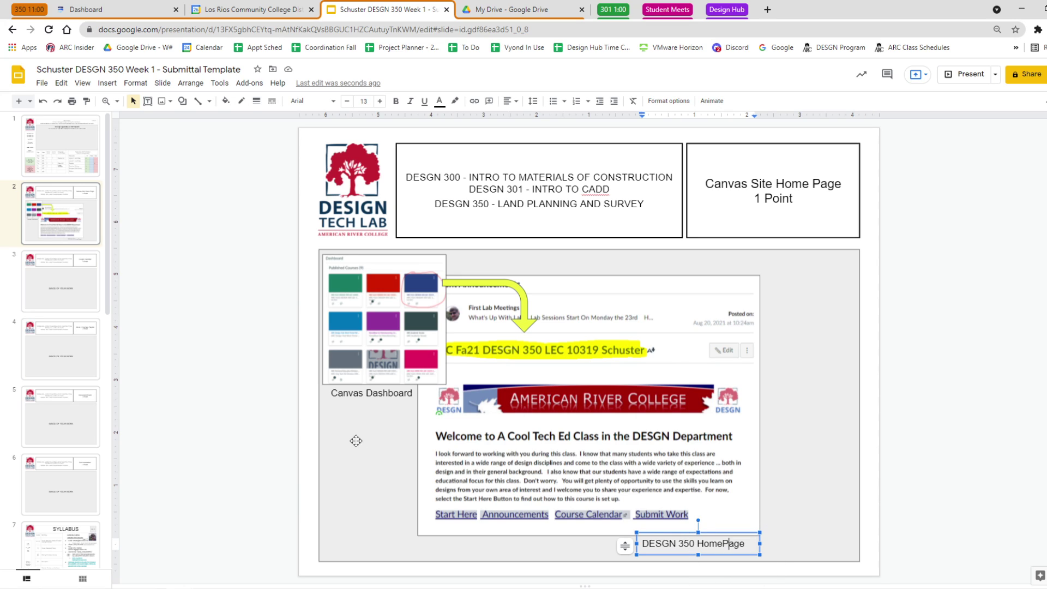
left_click(376, 399)
left_click(214, 406)
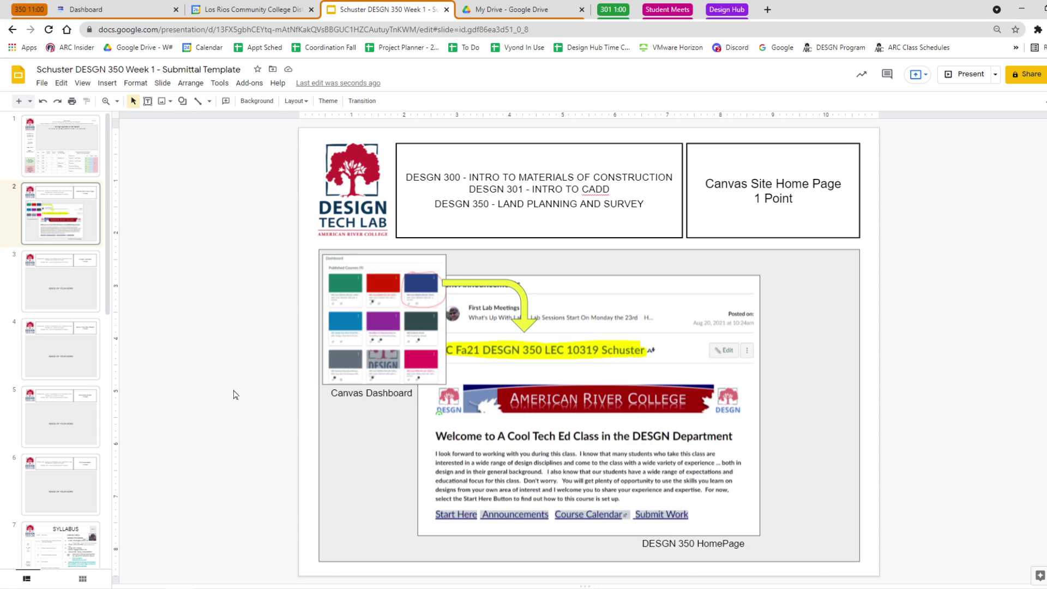
Move to slide 3 (Google Calendar) and delete its 'IMAGE OF YOUR WORK' placeholder text.
key("Down")
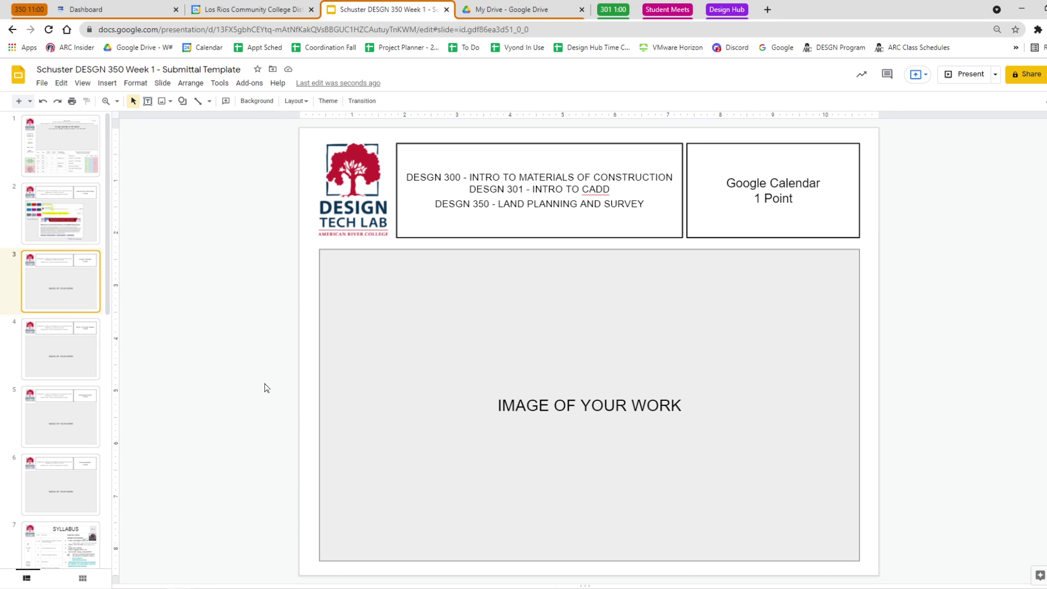
left_click(671, 405)
triple_click(677, 405)
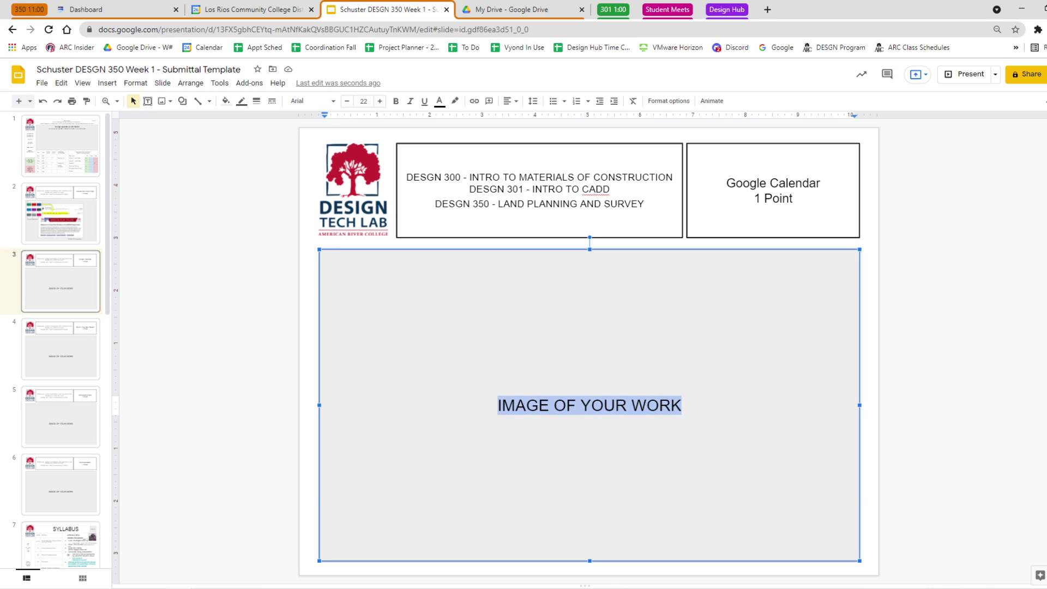
key("BackSpace")
left_click(243, 320)
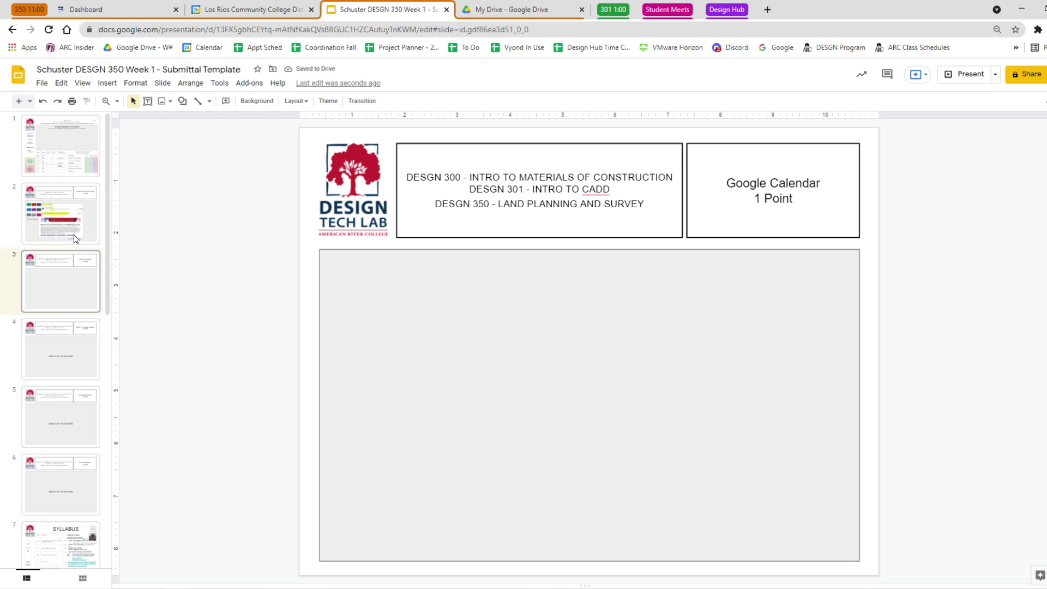
Open the DESGN 350 course home page in Canvas and scroll down to the August 2021 calendar.
left_click(126, 9)
left_click(431, 180)
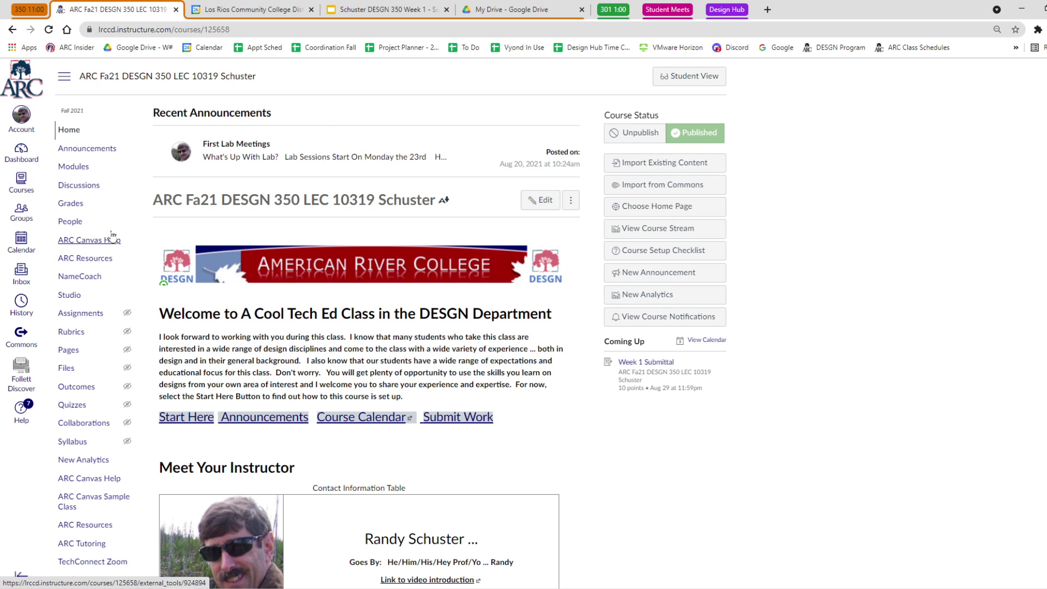
scroll(101, 203, "down", 15)
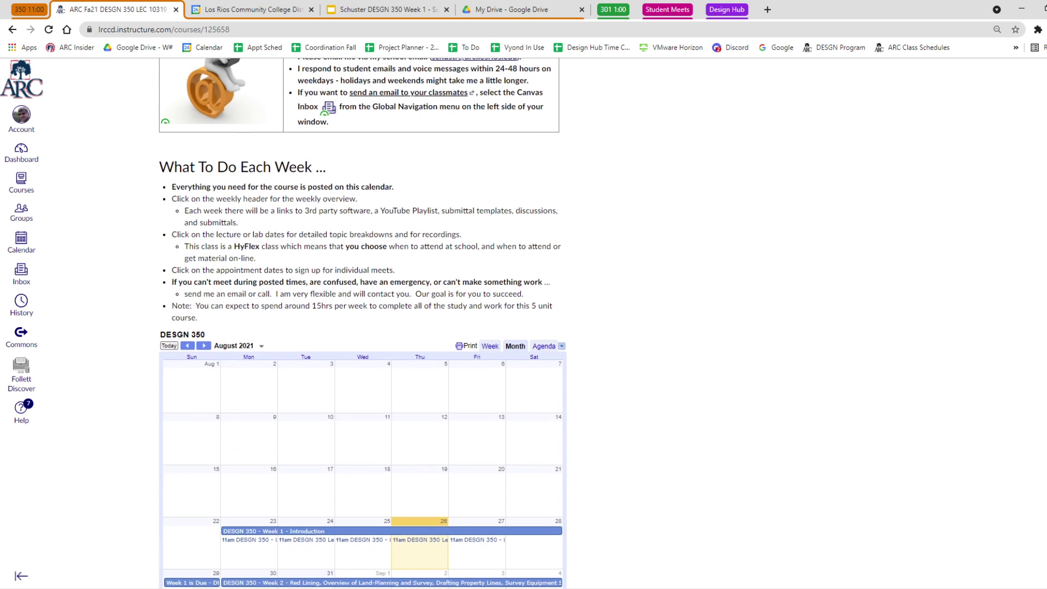
scroll(287, 425, "down", 2)
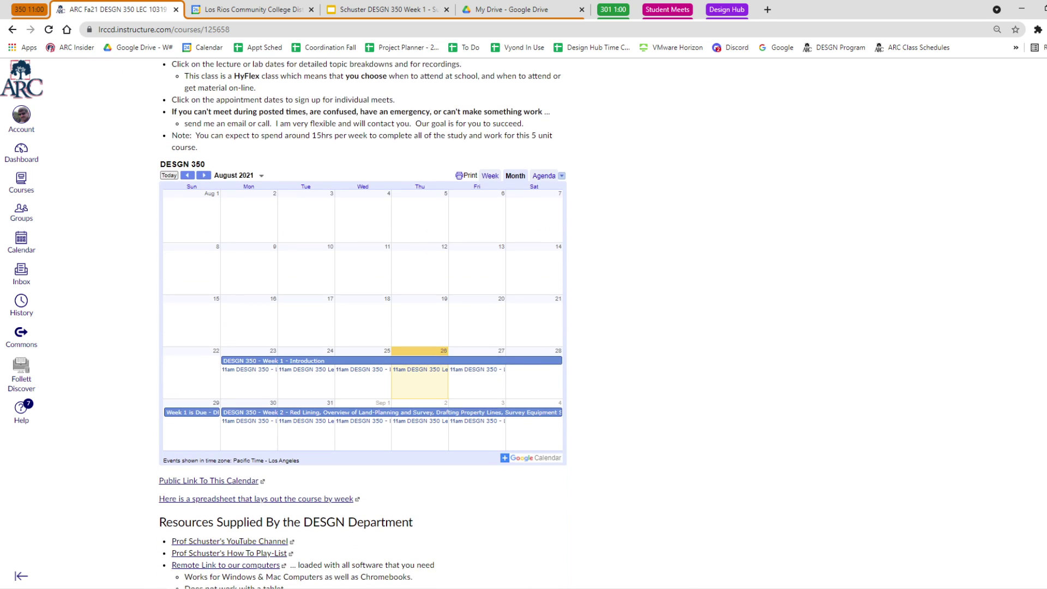
left_click(235, 588)
Snip the calendar area of the Canvas course page.
right_click(236, 588)
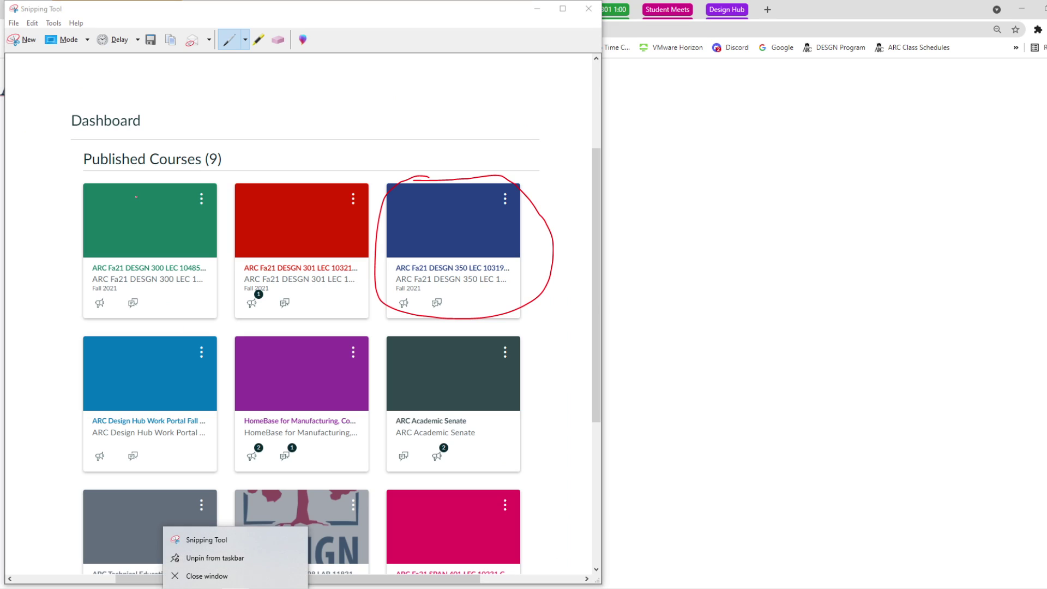
left_click(36, 46)
left_click_drag(135, 140, 584, 523)
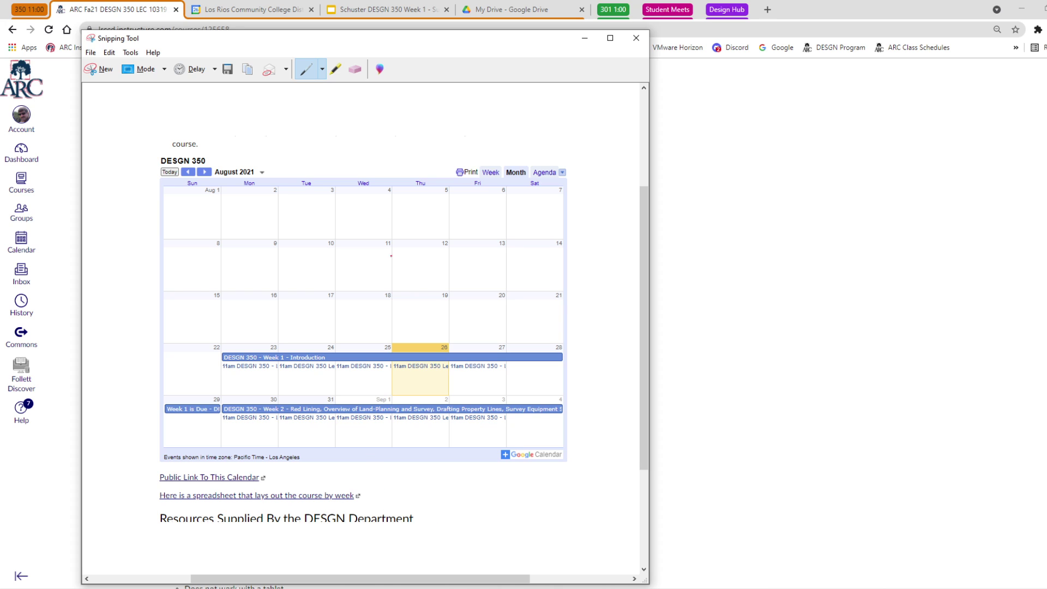
Highlight DESGN 350, Public Link To This Calendar and Google Calendar in yellow on the snip.
left_click(336, 70)
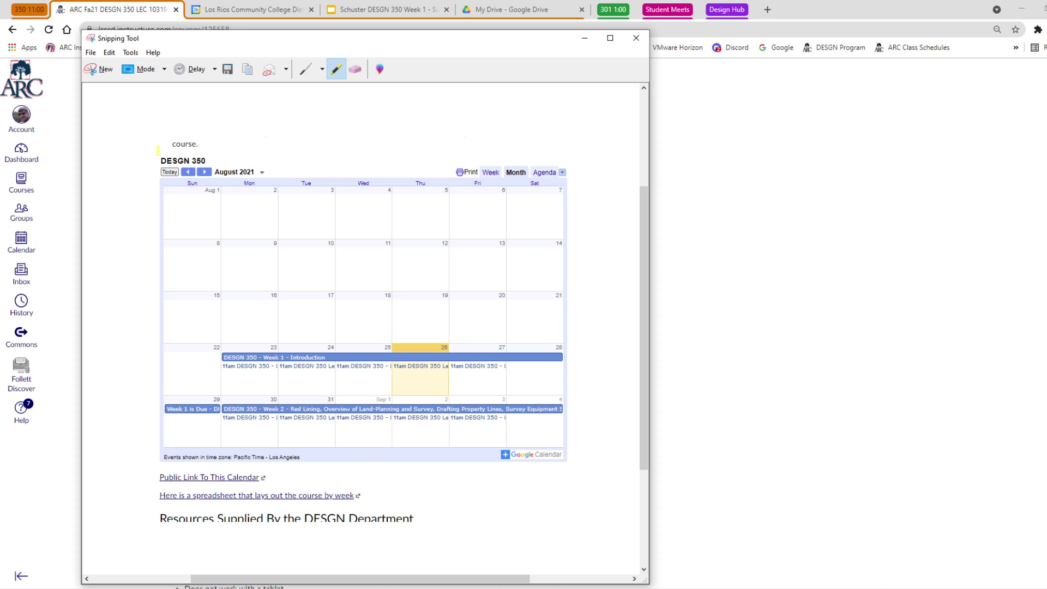
left_click_drag(159, 160, 210, 161)
left_click_drag(157, 478, 270, 478)
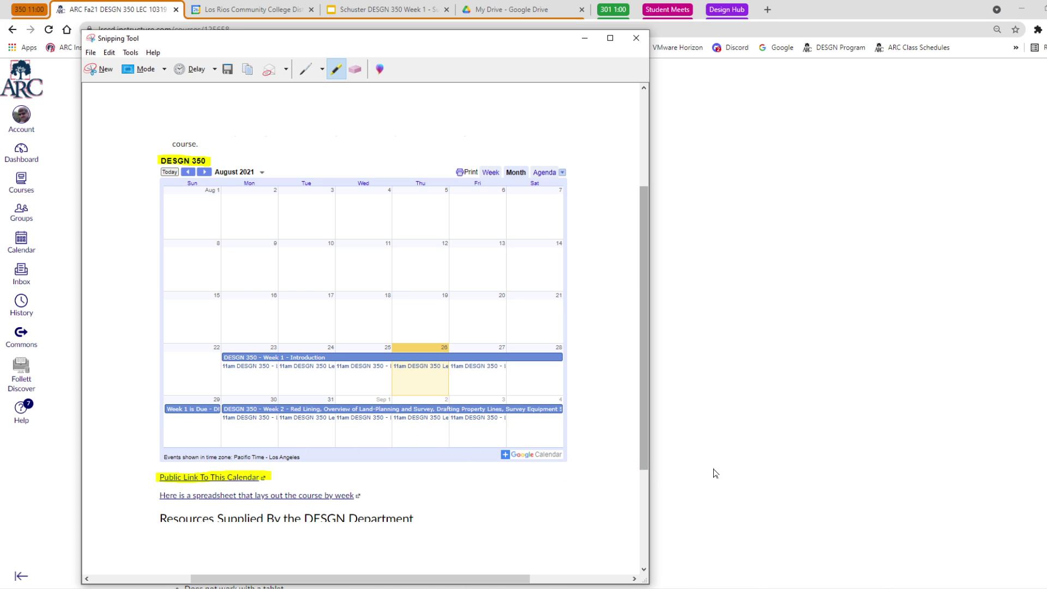
left_click_drag(566, 451, 511, 452)
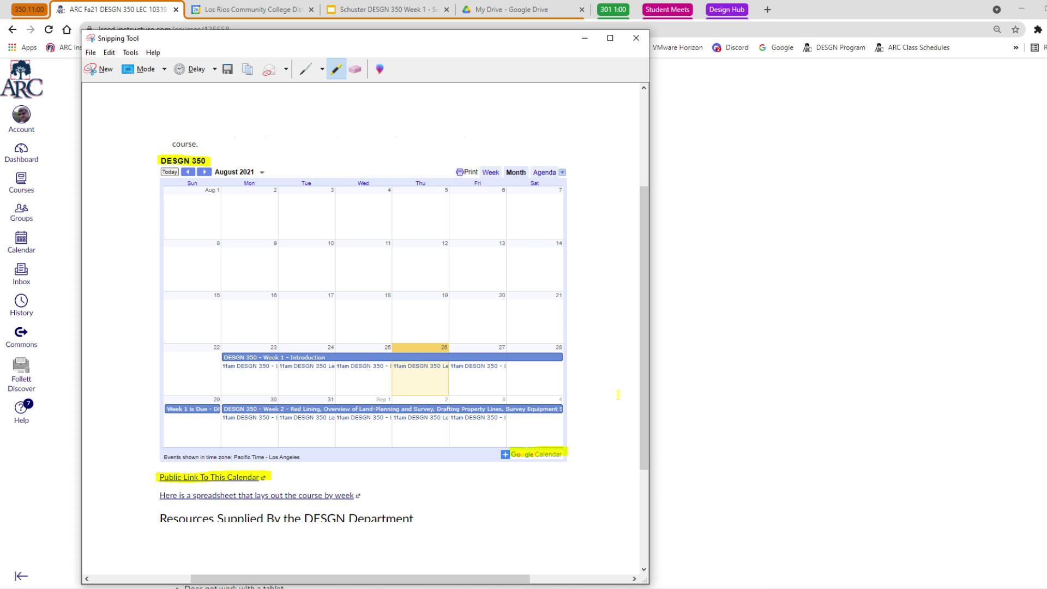
left_click(585, 38)
Paste the calendar capture onto slide 3 and crop its top, left and right edges.
left_click(385, 9)
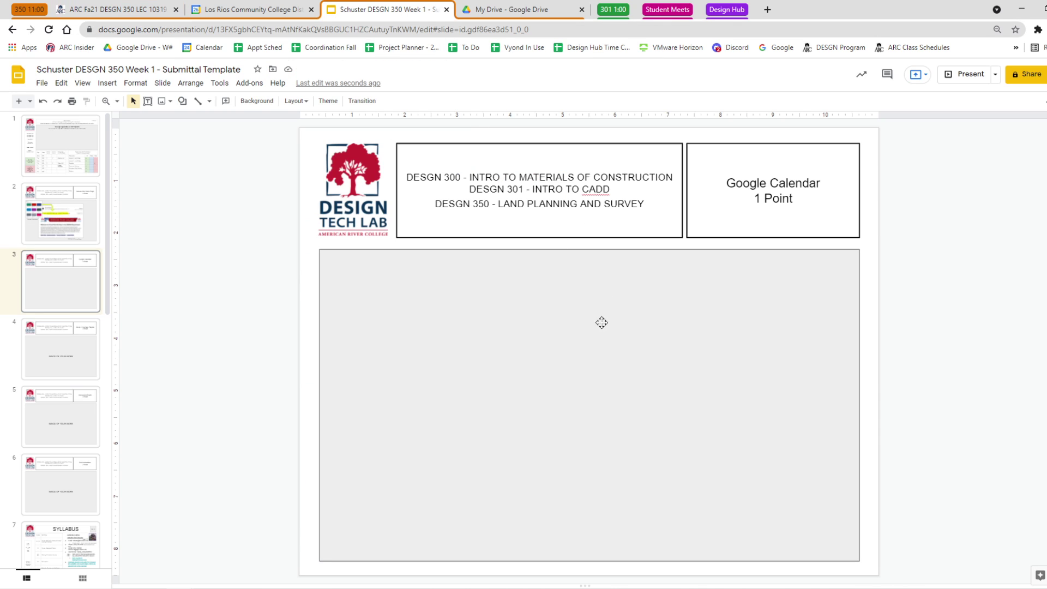
key("ctrl+v")
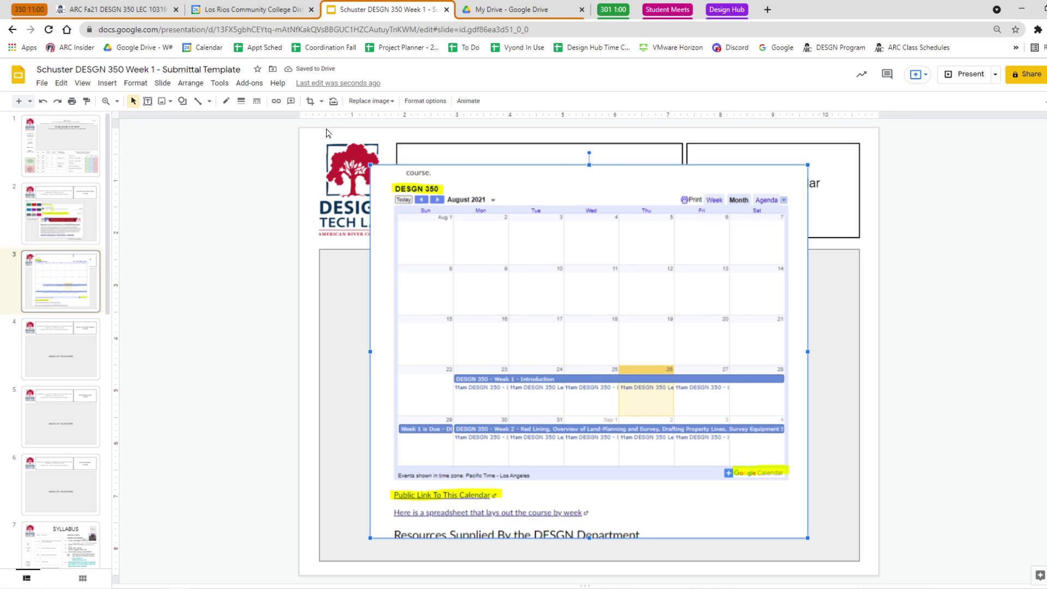
left_click(310, 101)
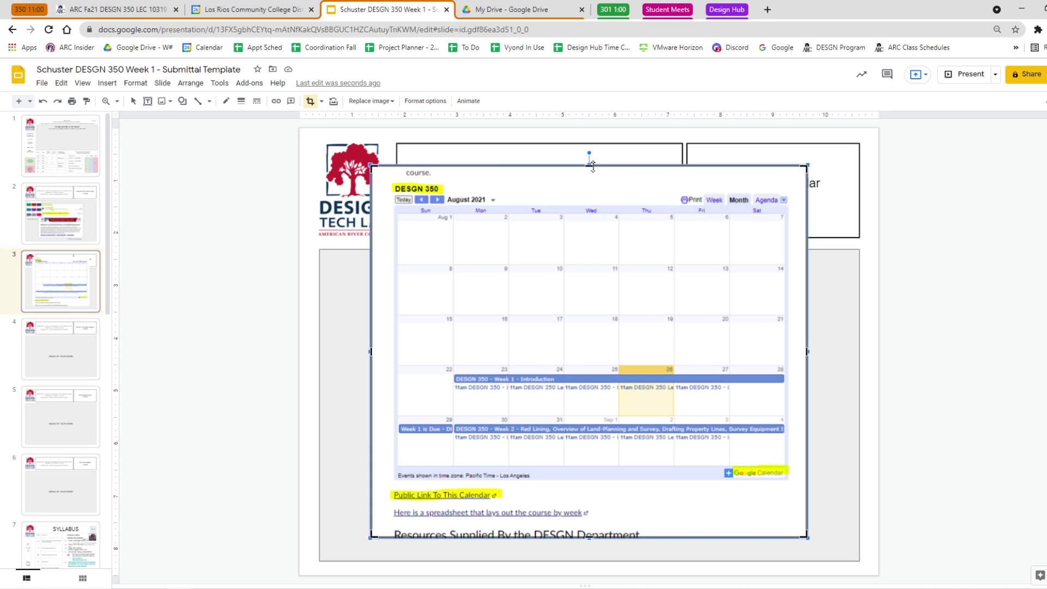
left_click_drag(593, 166, 592, 184)
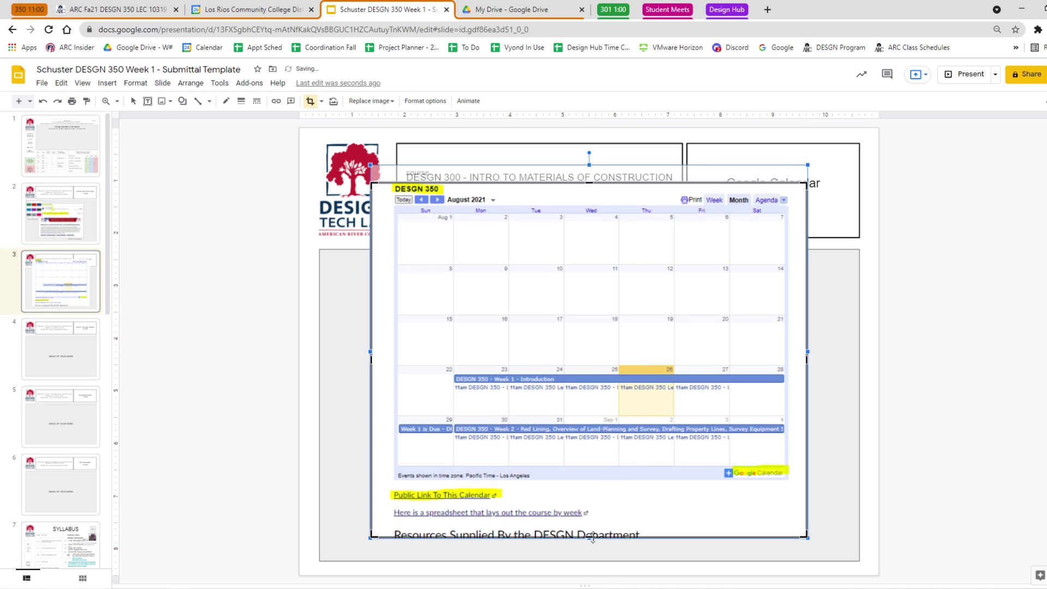
left_click_drag(593, 538, 596, 524)
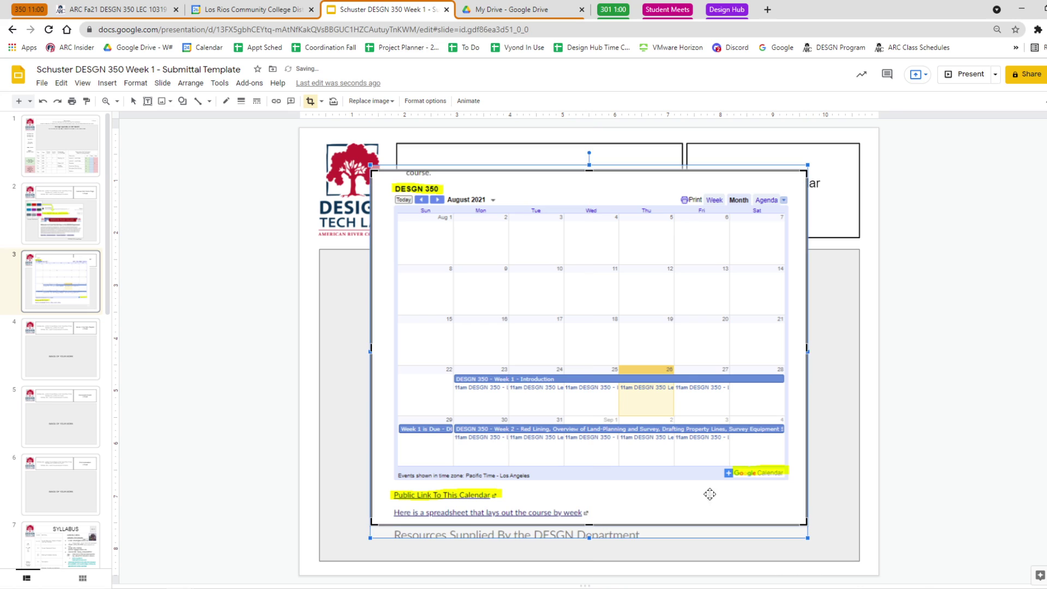
left_click_drag(807, 348, 796, 350)
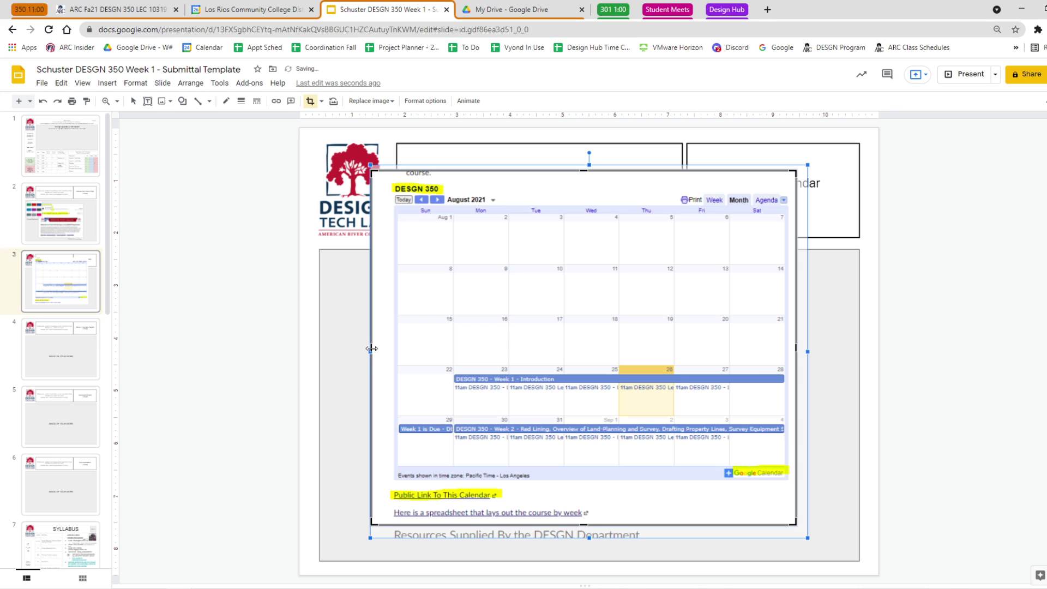
left_click_drag(371, 349, 387, 348)
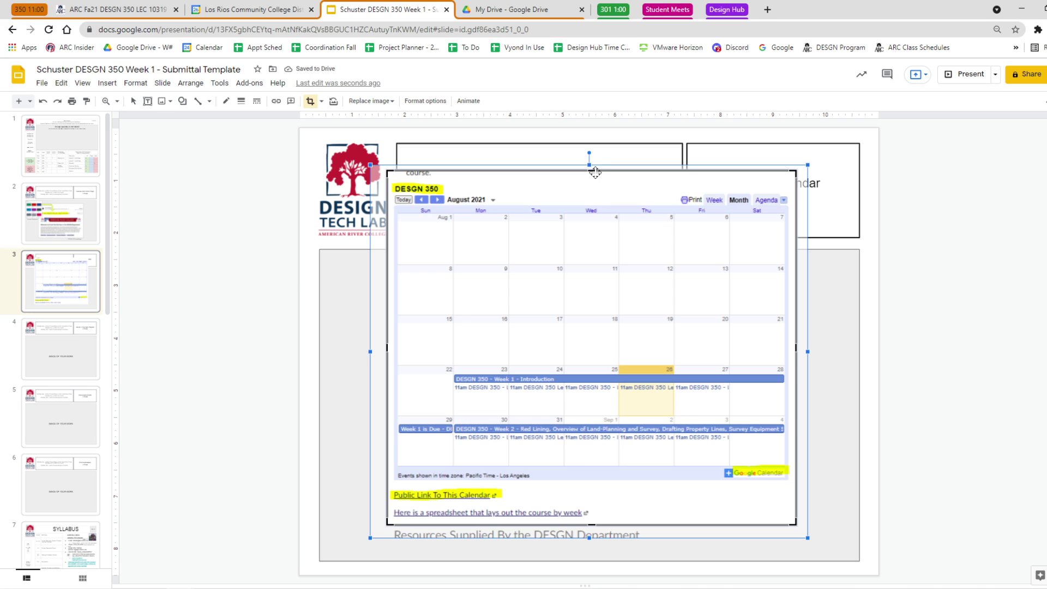
left_click_drag(594, 170, 606, 186)
left_click(949, 228)
Move and resize the cropped calendar image to fill the grey area.
left_click_drag(757, 191, 682, 306)
left_click_drag(573, 409, 593, 376)
left_click_drag(569, 418, 494, 405)
left_click_drag(631, 507, 669, 539)
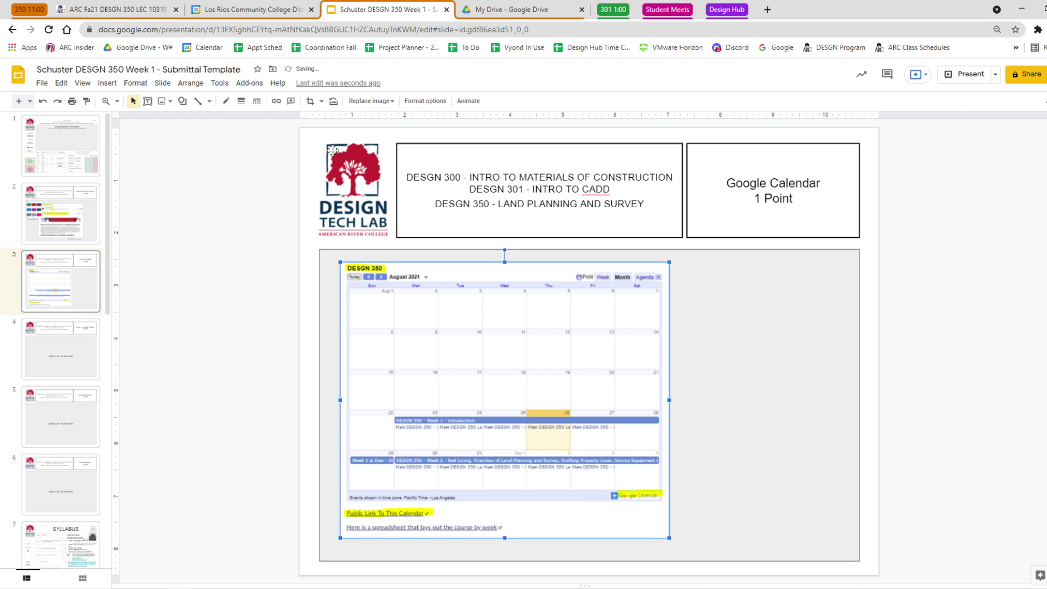
Open the DESGN 350 course calendar spreadsheet from Canvas and turn off its gridlines.
left_click(131, 11)
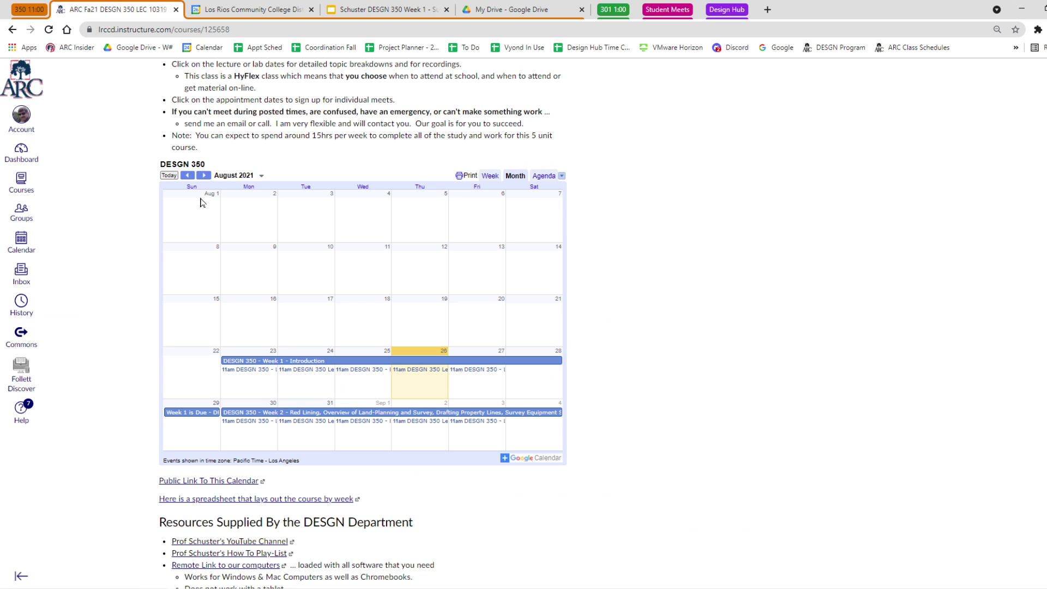
left_click(230, 497)
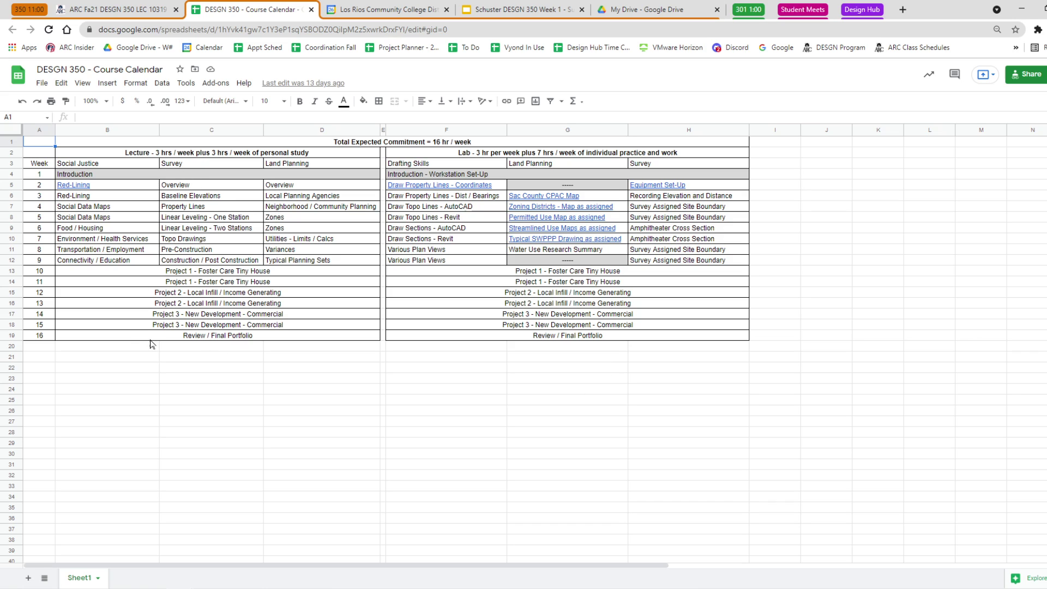
left_click(82, 86)
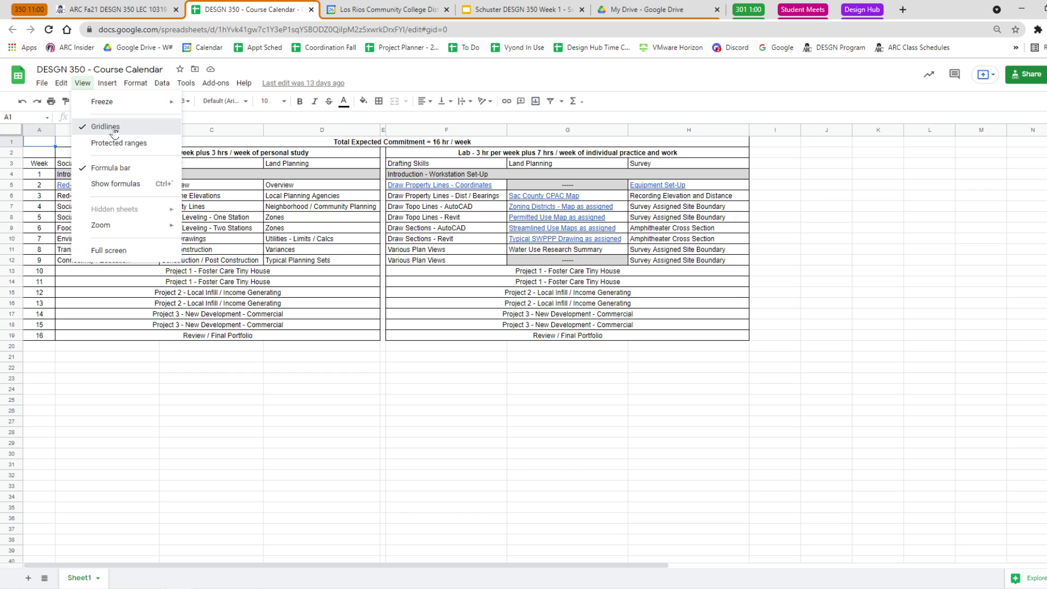
left_click(111, 129)
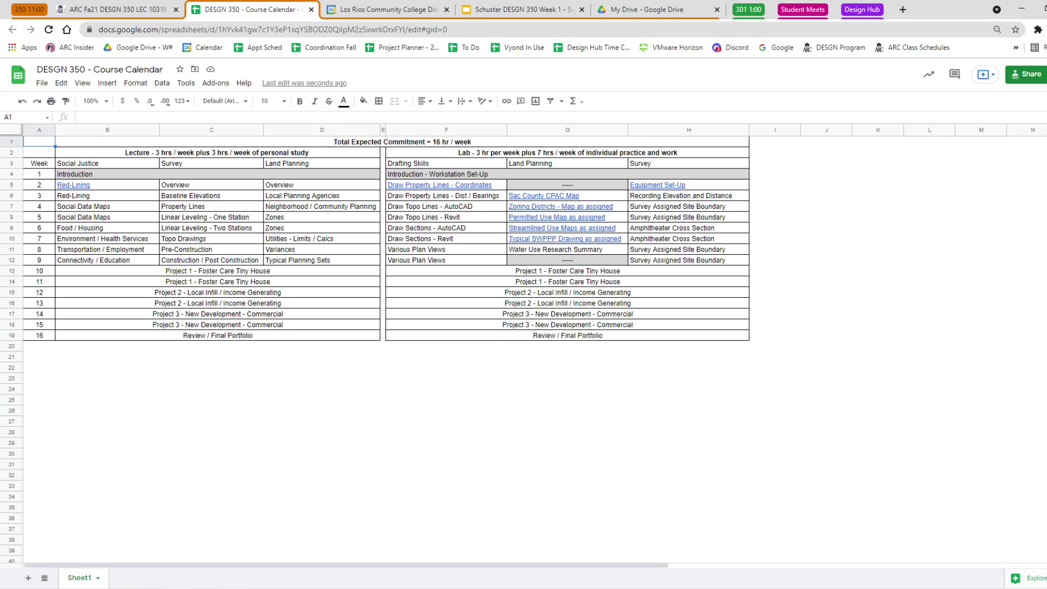
Snip the weekly lecture and lab schedule table with Snipping Tool.
key("alt+Tab")
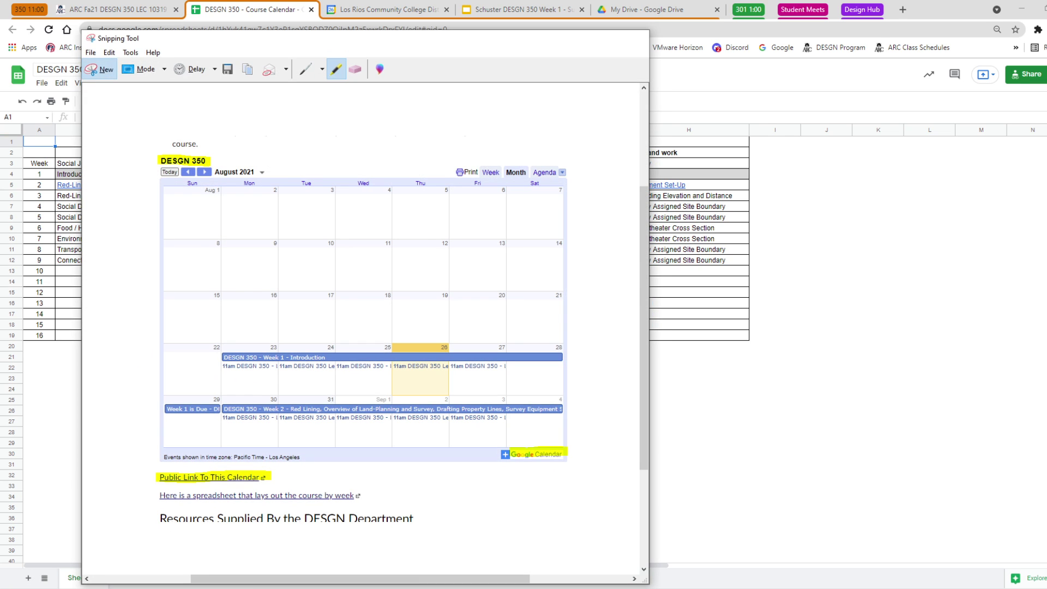
left_click(100, 75)
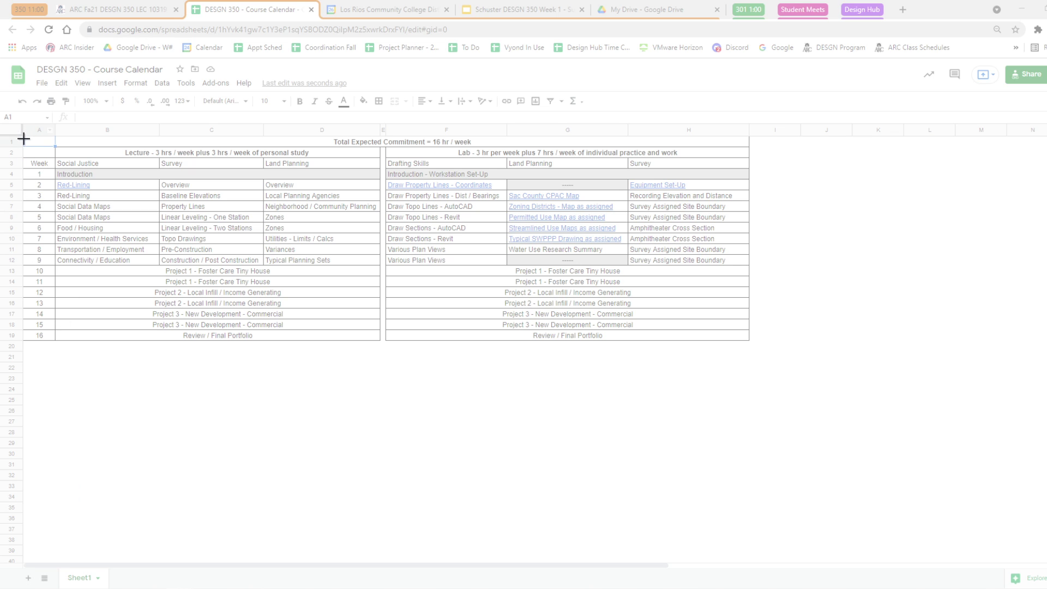
left_click_drag(24, 138, 754, 341)
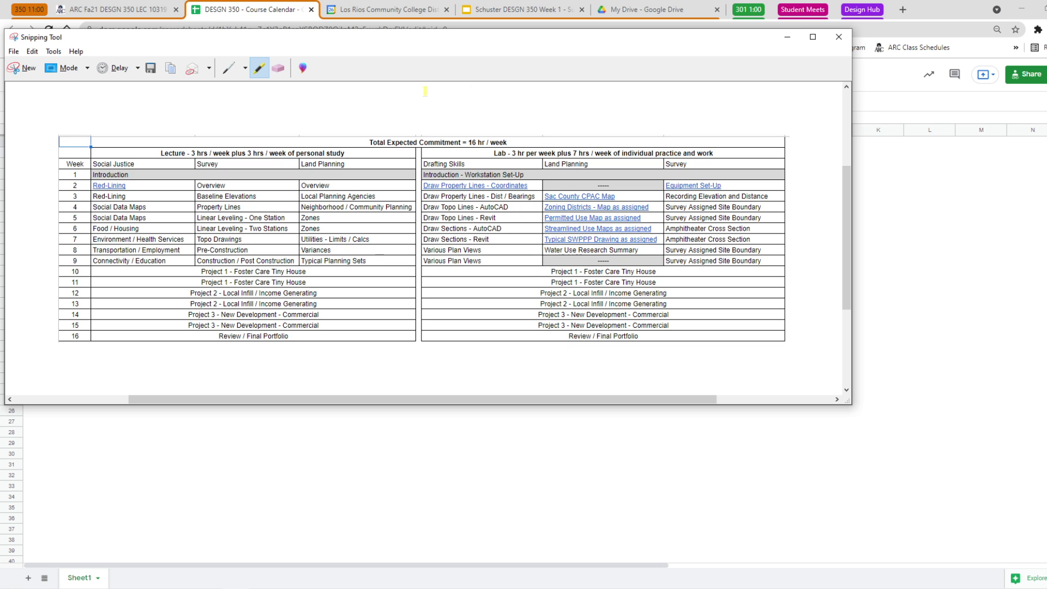
left_click(786, 37)
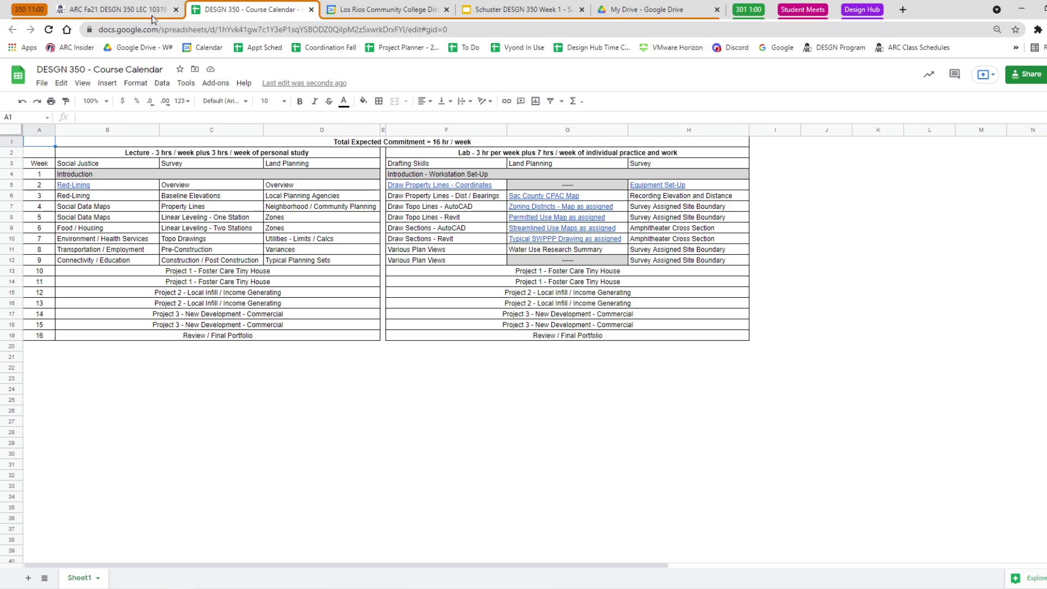
Paste the course schedule table capture onto slide 3 and size it in the grey area's lower-right corner.
left_click(520, 9)
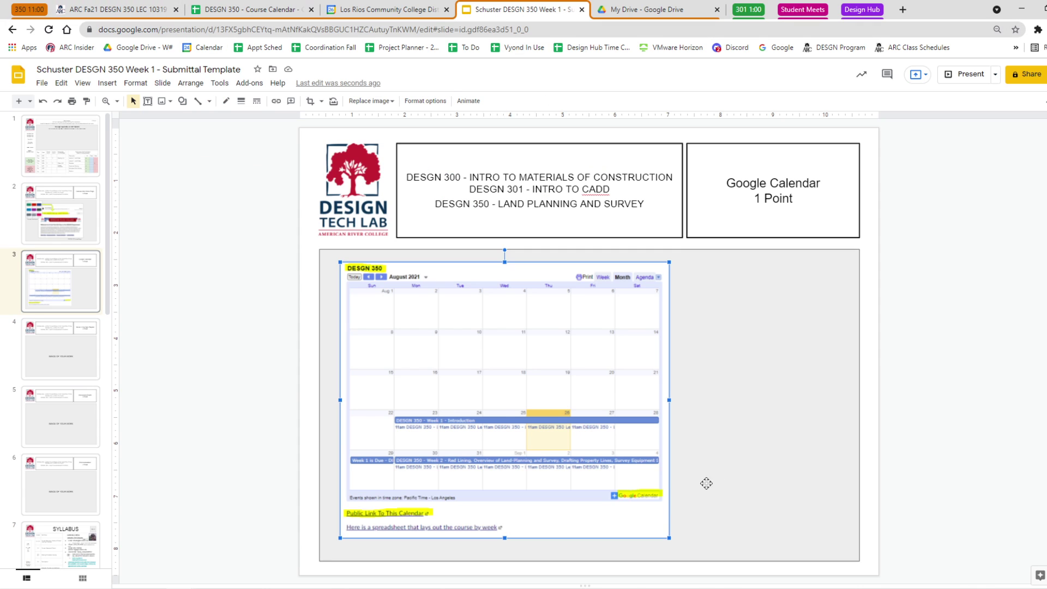
key("ctrl+v")
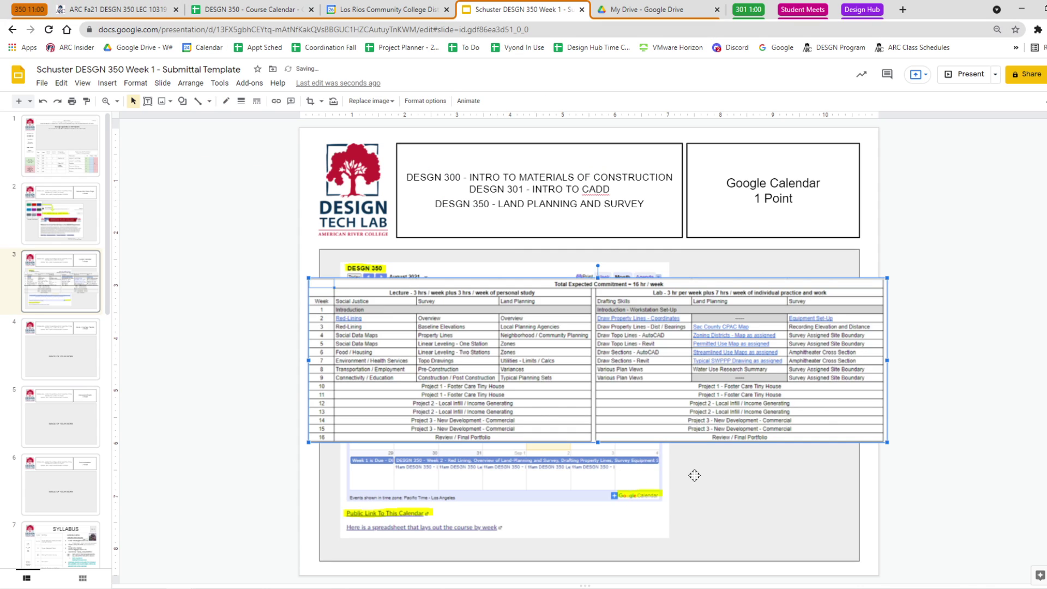
left_click_drag(887, 277, 806, 528)
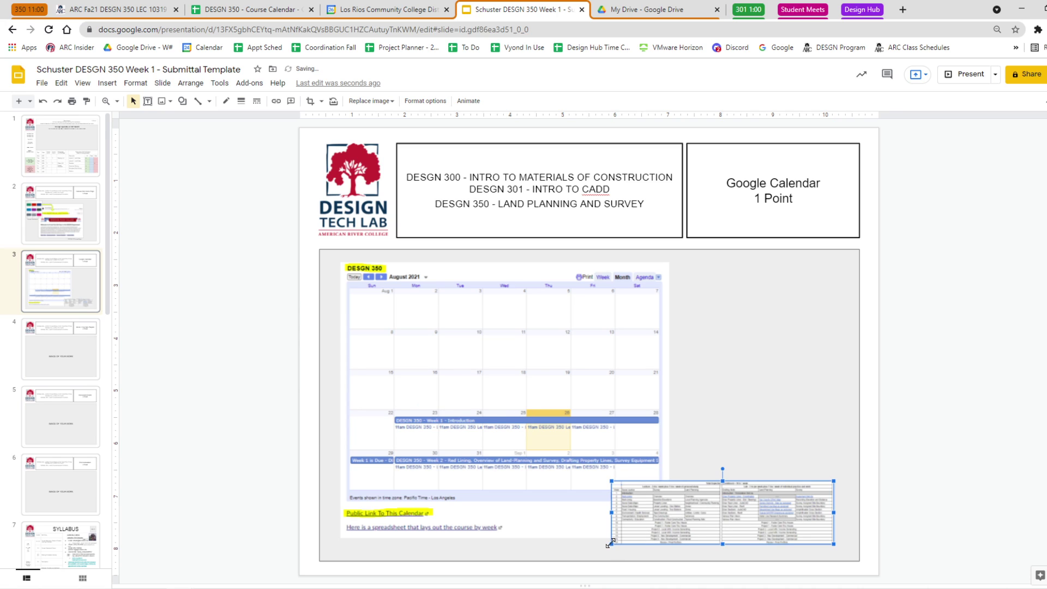
left_click_drag(610, 545, 594, 556)
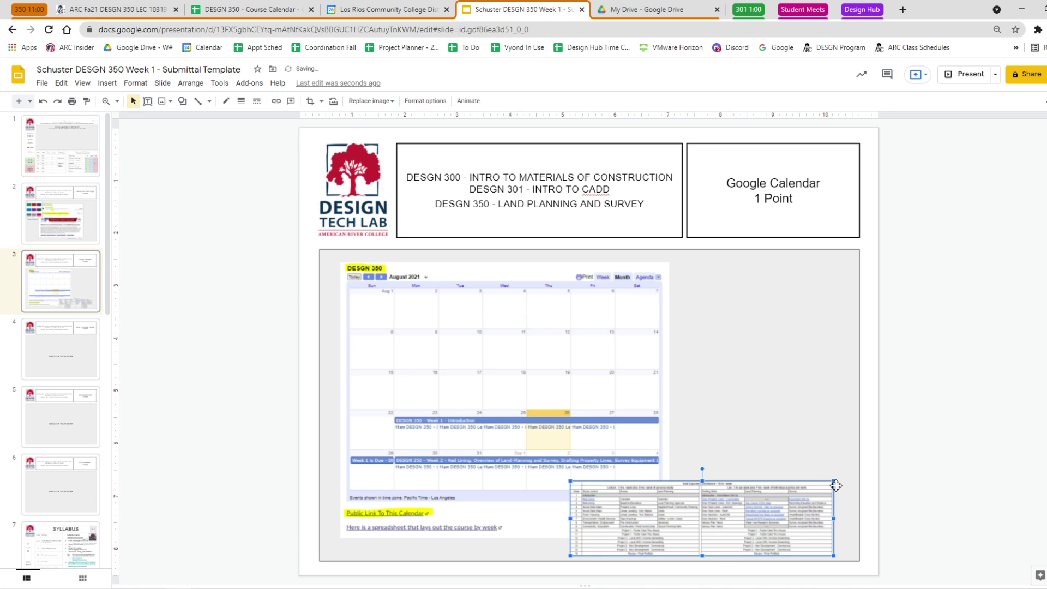
left_click_drag(835, 481, 850, 473)
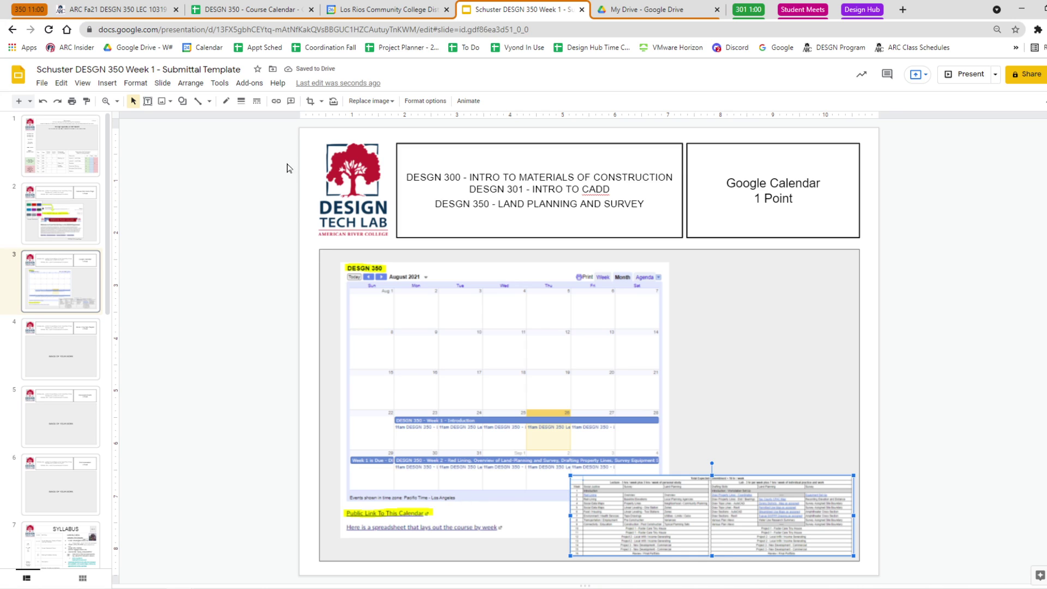
Draw a yellow arrow beside the Public Link To This Calendar link.
left_click(181, 103)
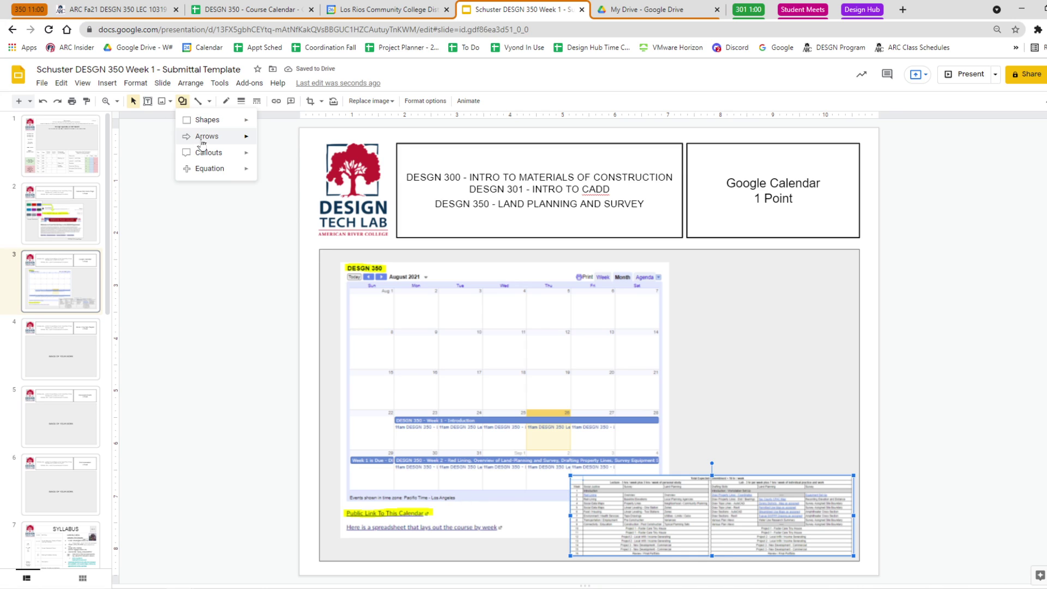
left_click(265, 139)
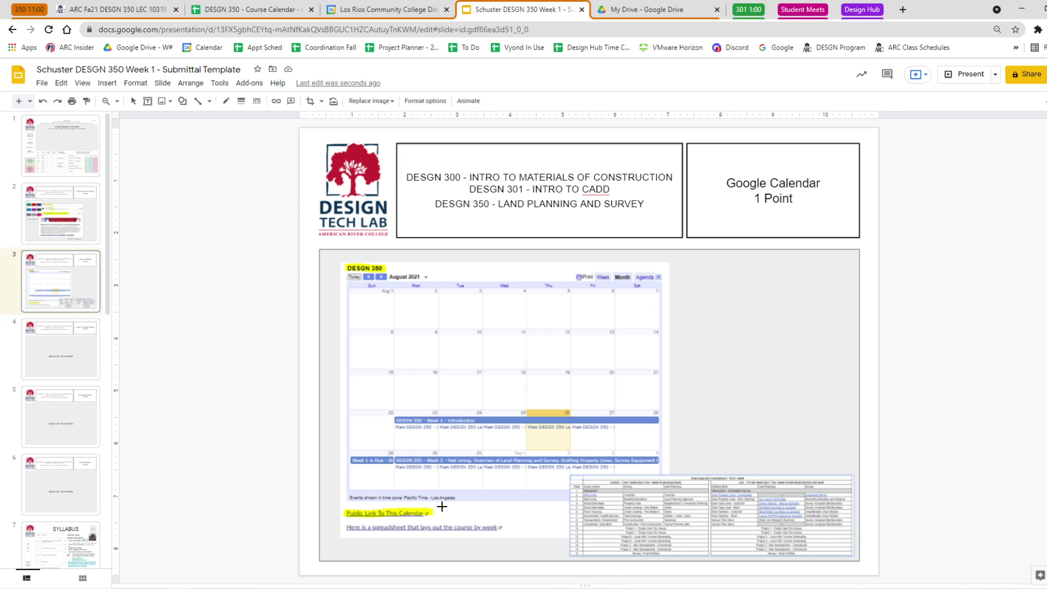
left_click_drag(442, 507, 563, 513)
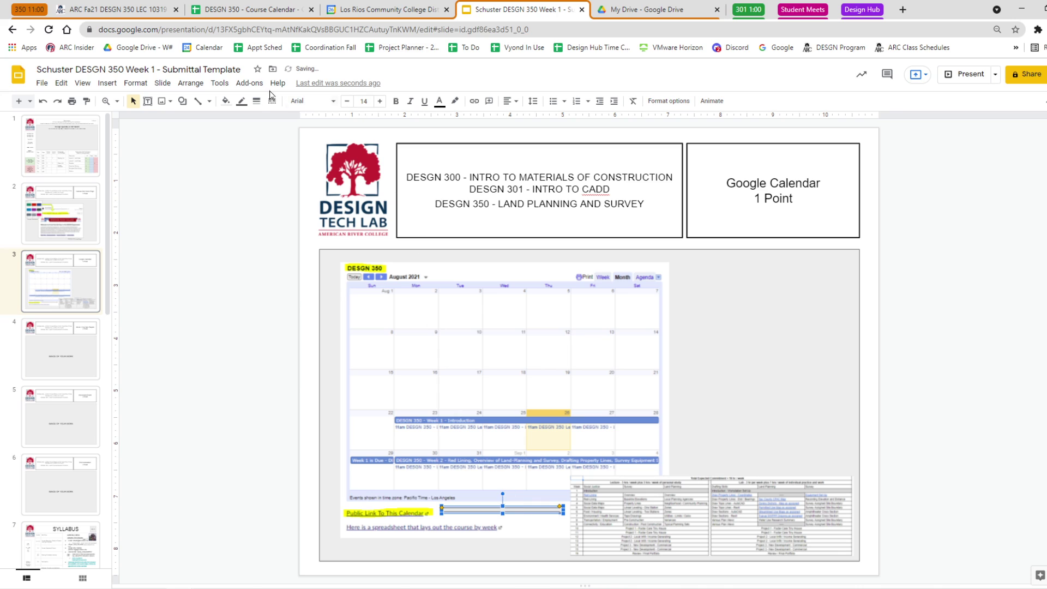
left_click(225, 101)
left_click(325, 149)
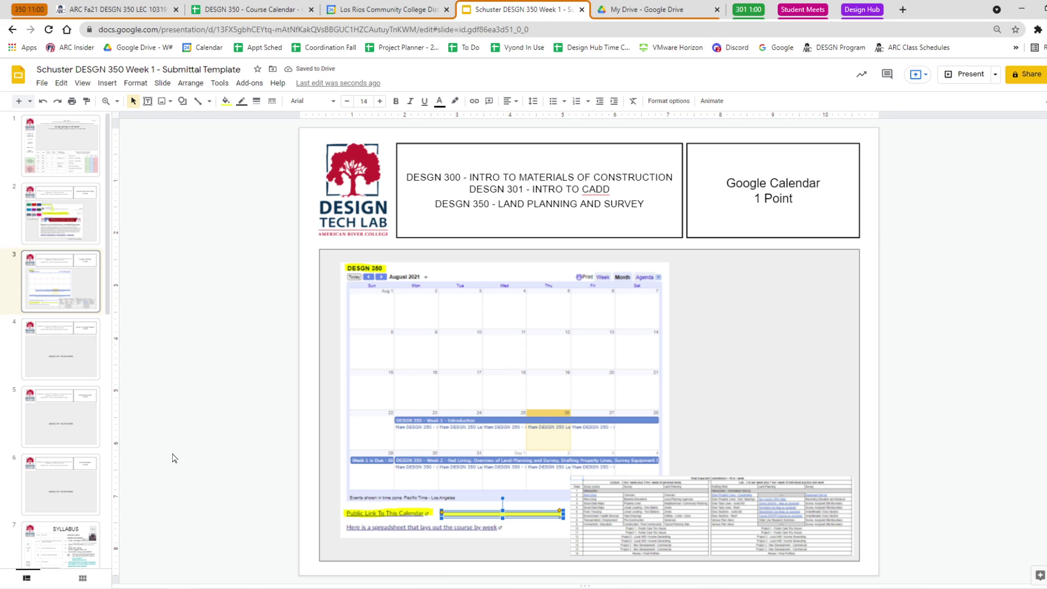
Reposition and reshape the yellow arrow so it sits beside the link without covering it.
key("Down")
key("Down")
key("Down")
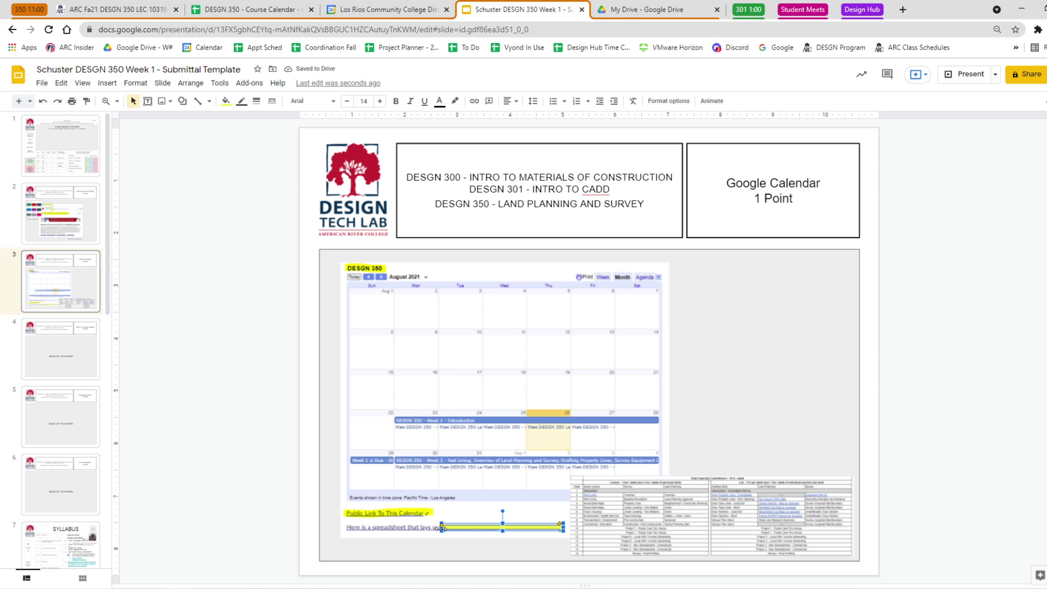
left_click_drag(486, 529, 487, 527)
left_click_drag(490, 527, 502, 527)
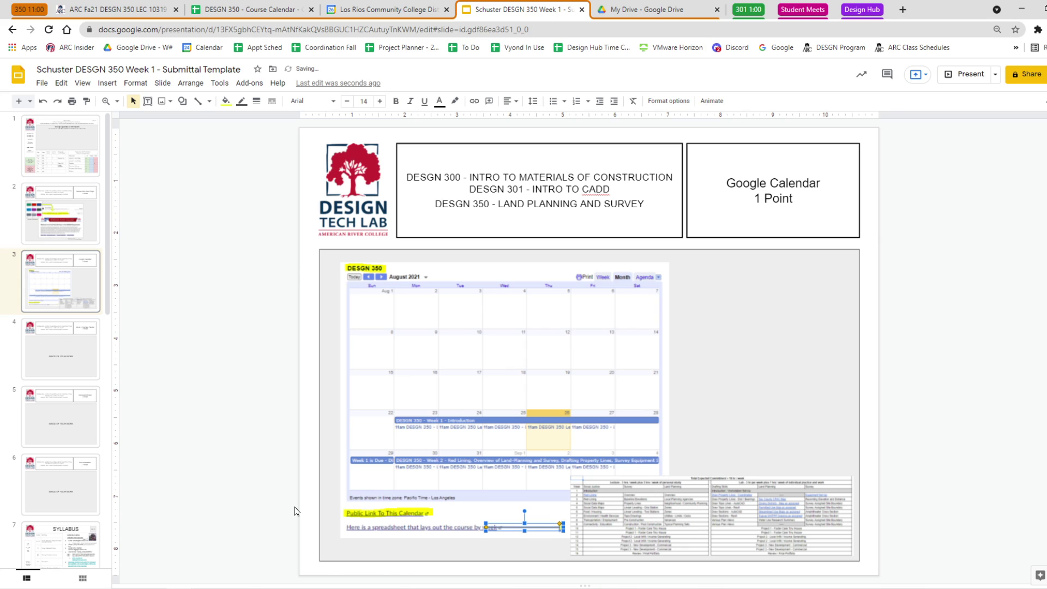
key("ctrl+z")
key("ctrl+z")
key("ctrl+z")
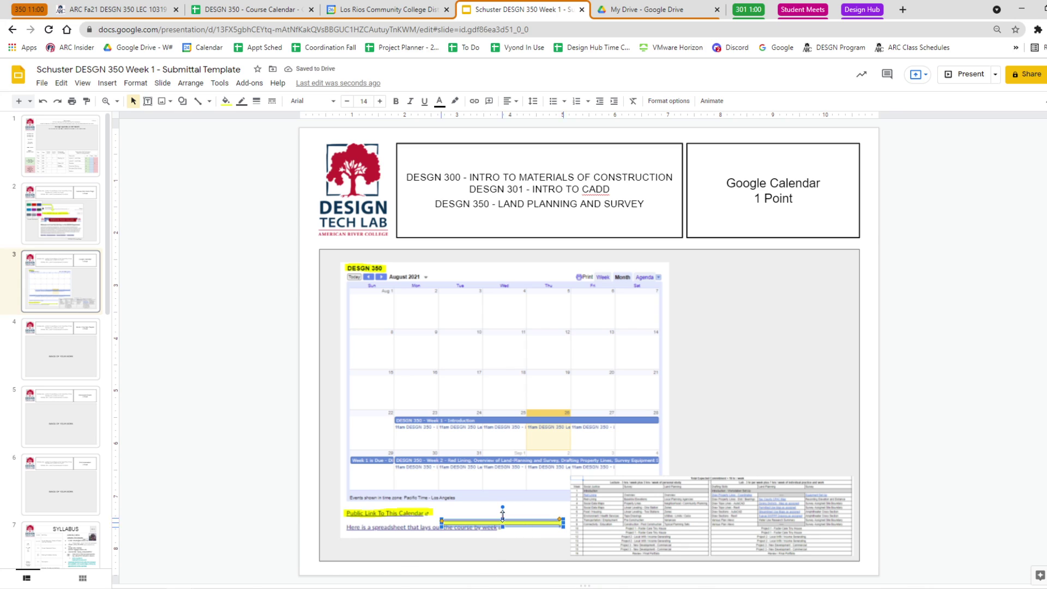
left_click_drag(503, 515, 571, 528)
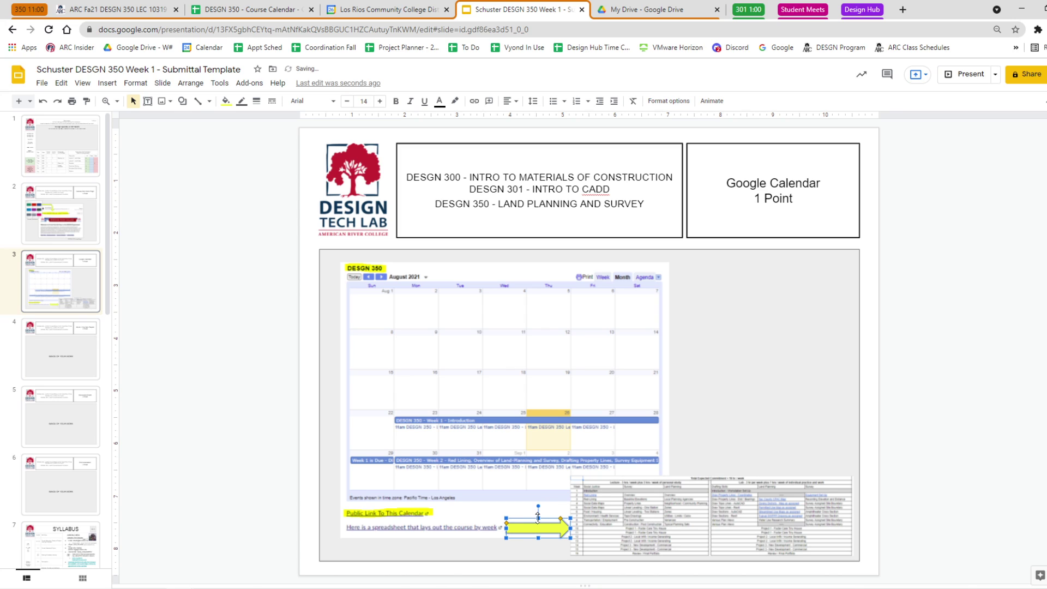
left_click_drag(538, 517, 538, 533)
left_click(218, 482)
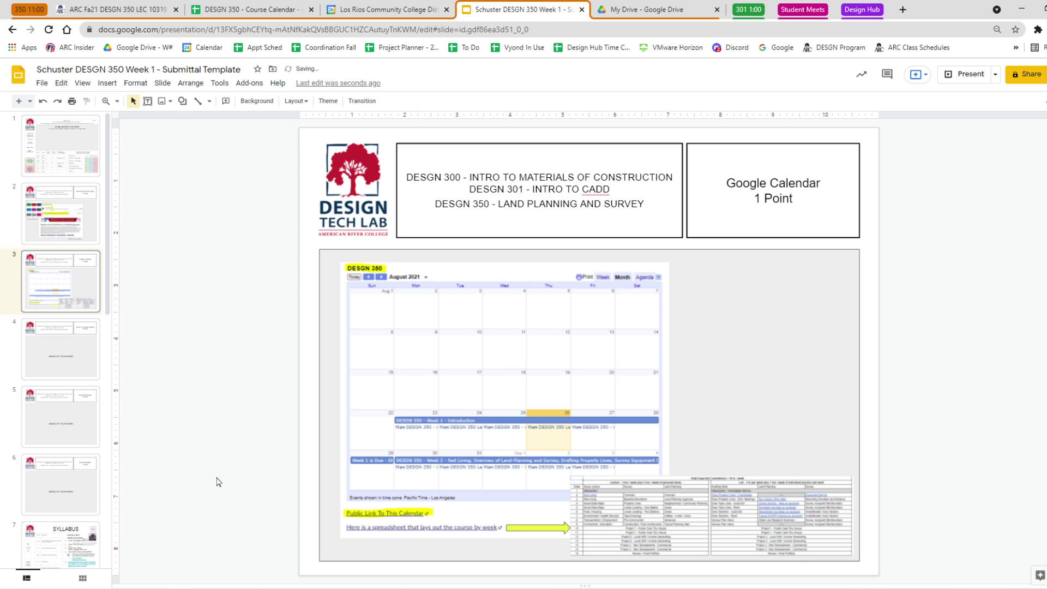
Add borders to the course spreadsheet and calendar screenshots.
left_click(738, 514)
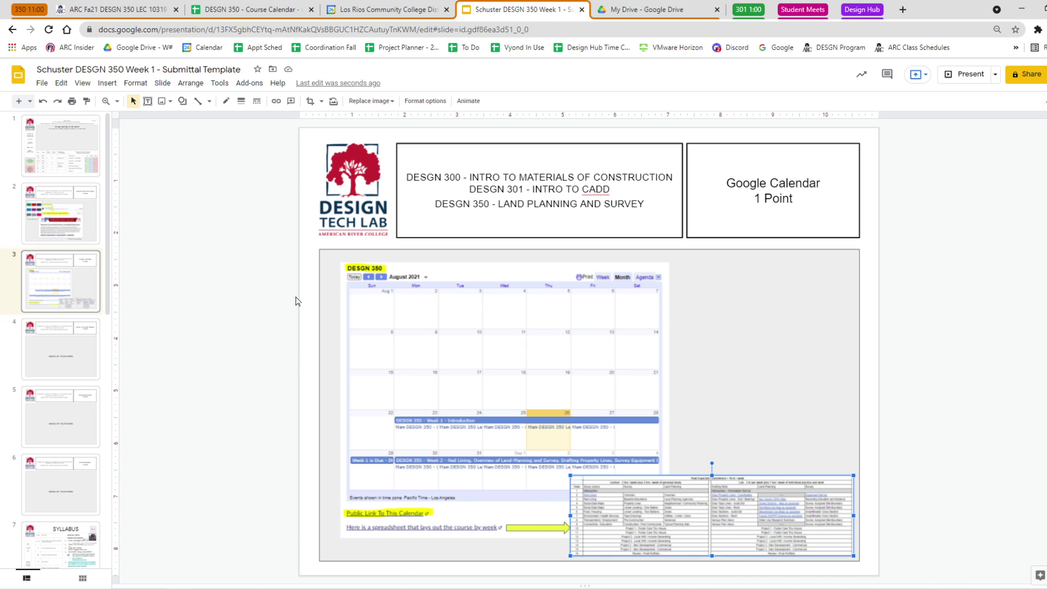
left_click(257, 105)
left_click(233, 132)
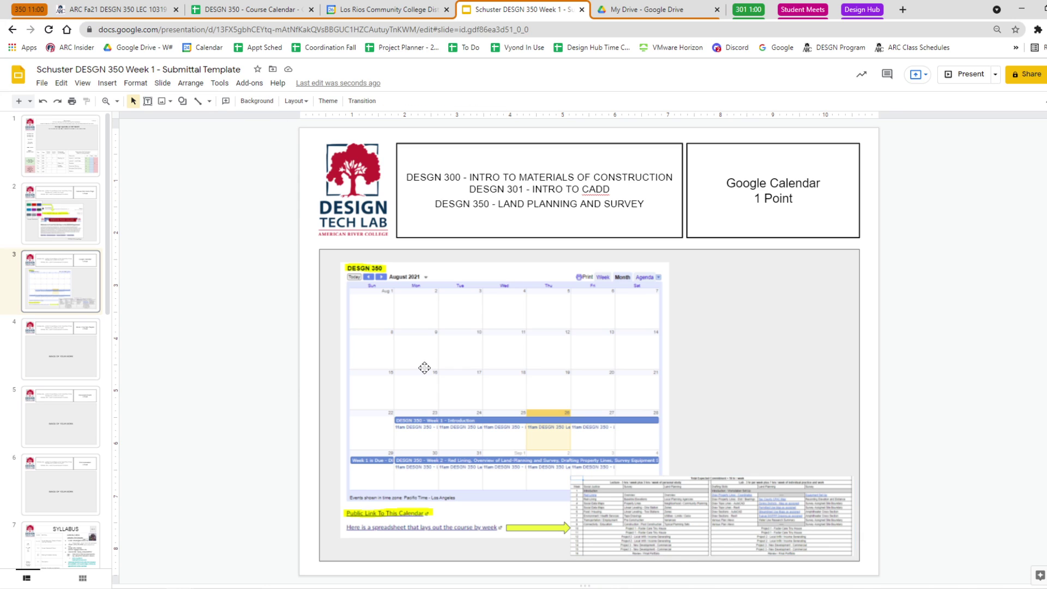
left_click(688, 498)
left_click(241, 100)
left_click(250, 133)
left_click(480, 338)
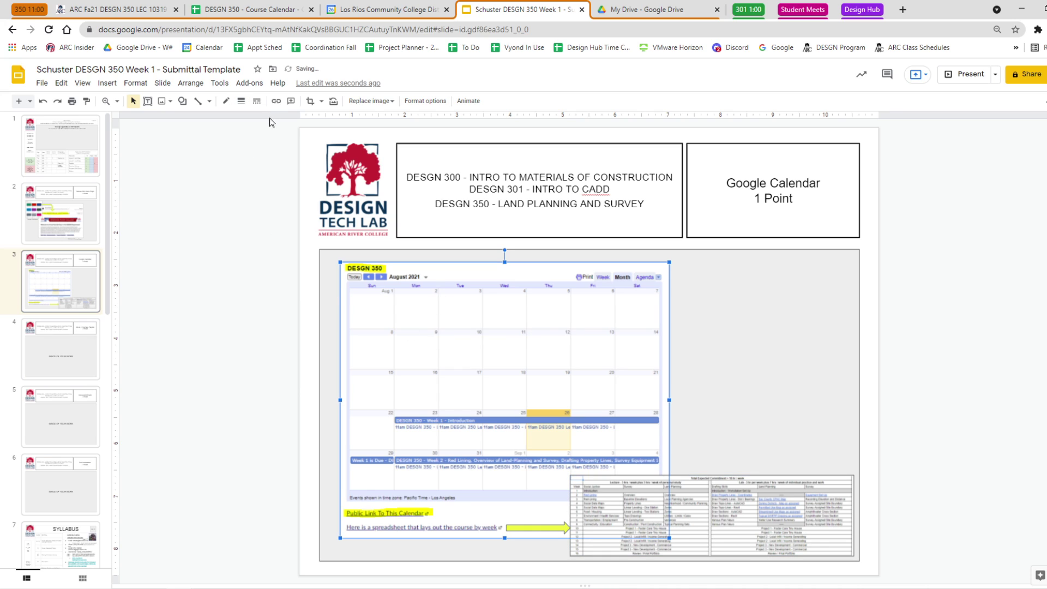
left_click(241, 101)
left_click(257, 130)
left_click(223, 218)
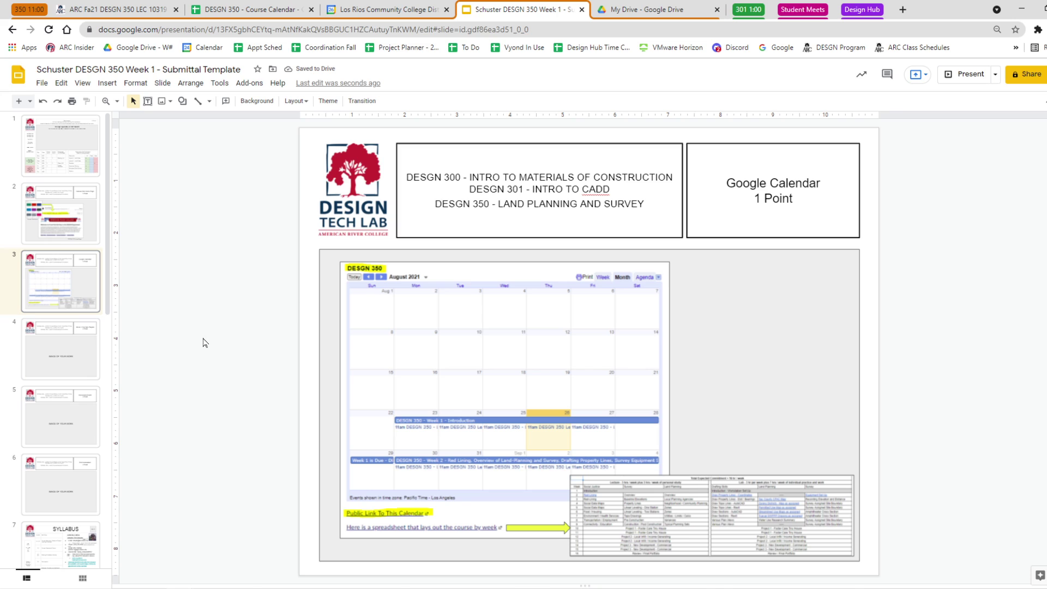
left_click(641, 544)
Draw an arrow shape right of the calendar labelled 'HomePage View Of The Calendar'.
left_click(183, 103)
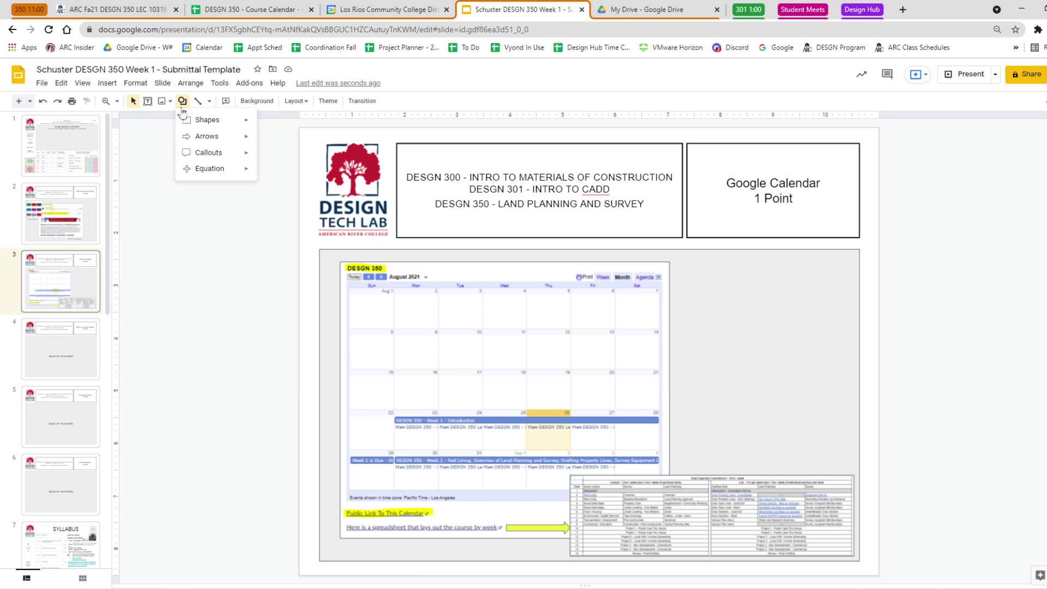
mouse_move(214, 144)
left_click(277, 140)
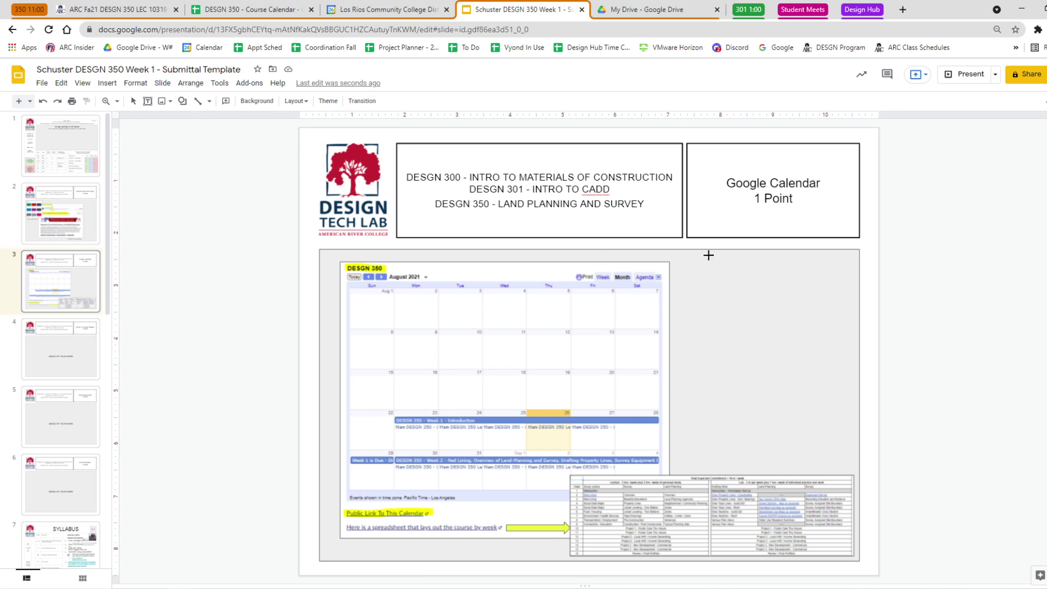
left_click_drag(679, 285, 808, 329)
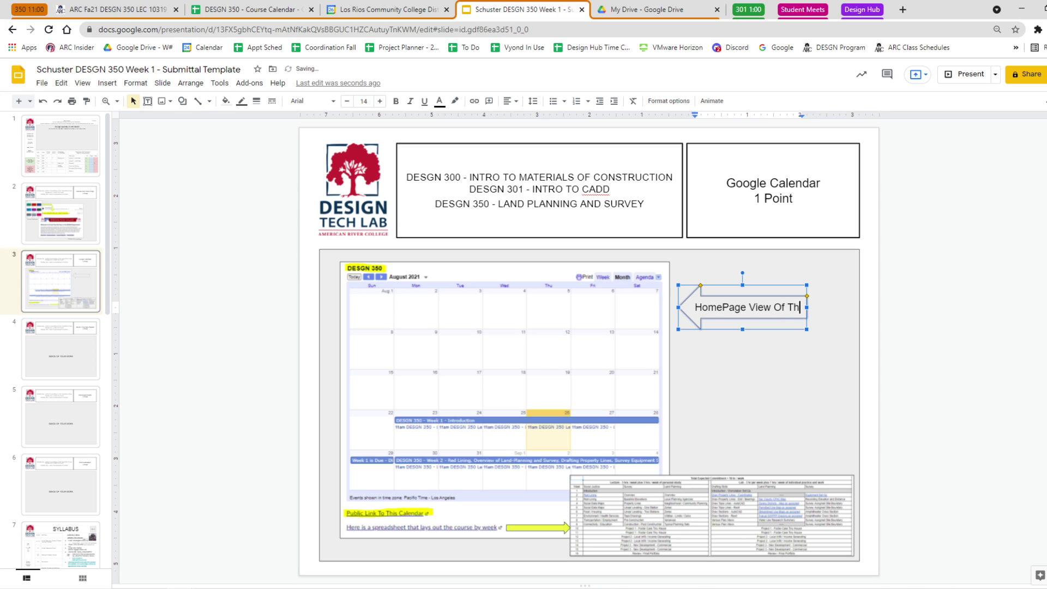
type("e Calendar")
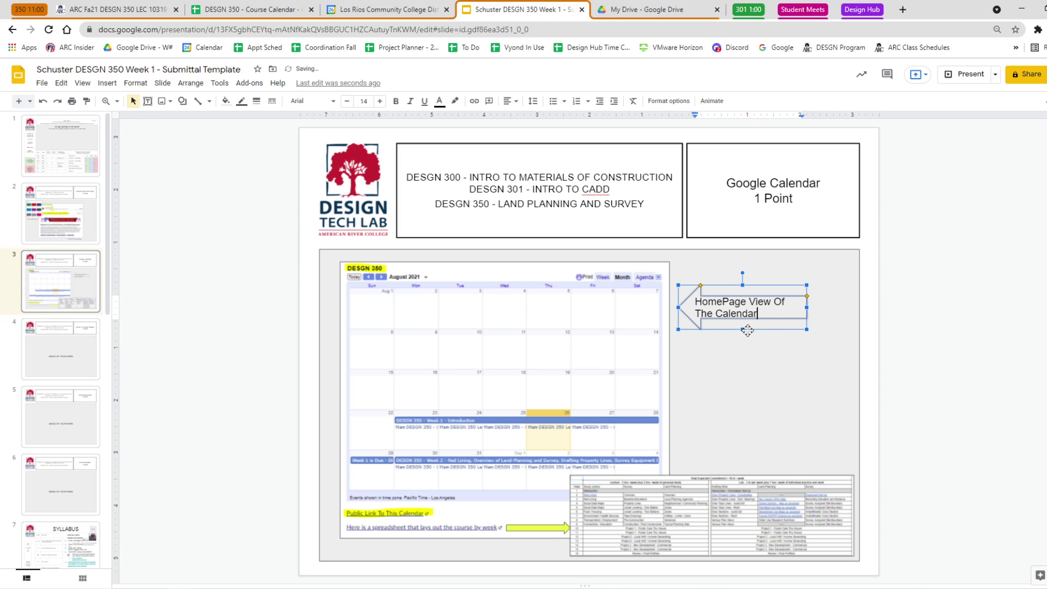
left_click_drag(743, 330, 744, 337)
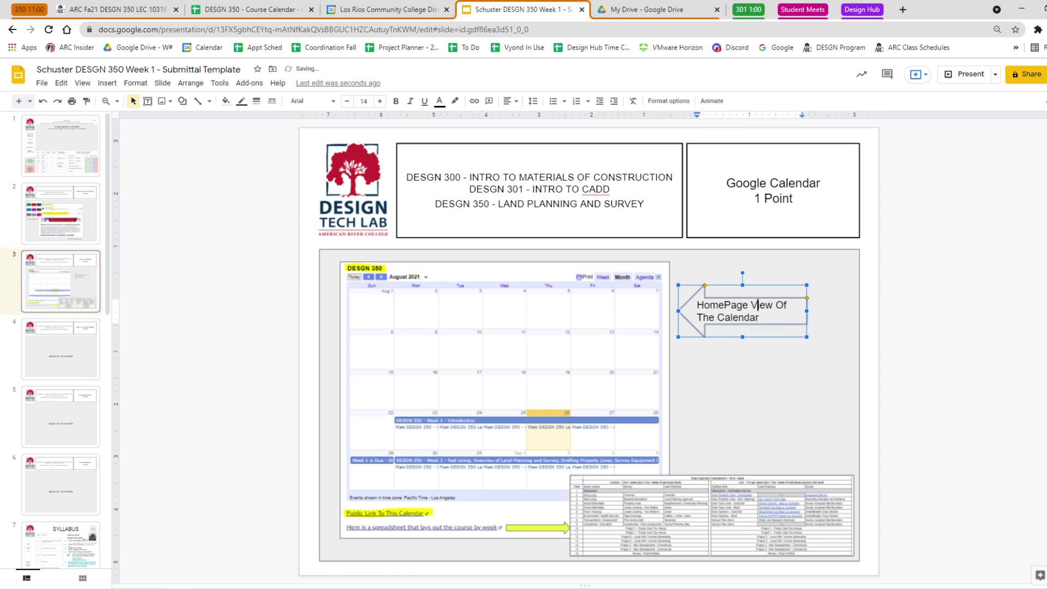
Centre the arrow's label text and fill the arrow yellow.
triple_click(747, 304)
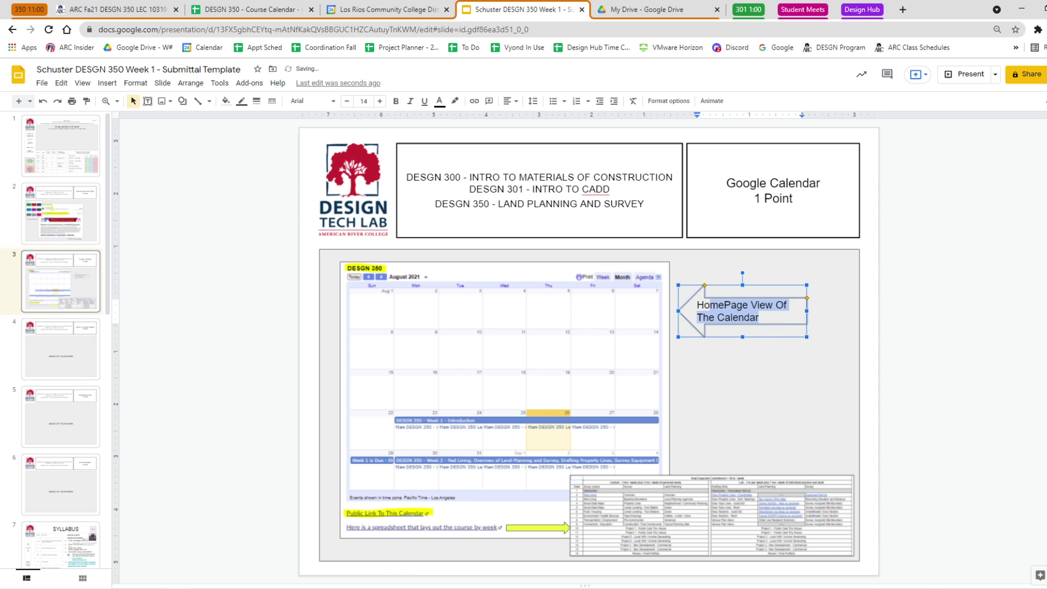
left_click(511, 101)
left_click(524, 118)
left_click(912, 345)
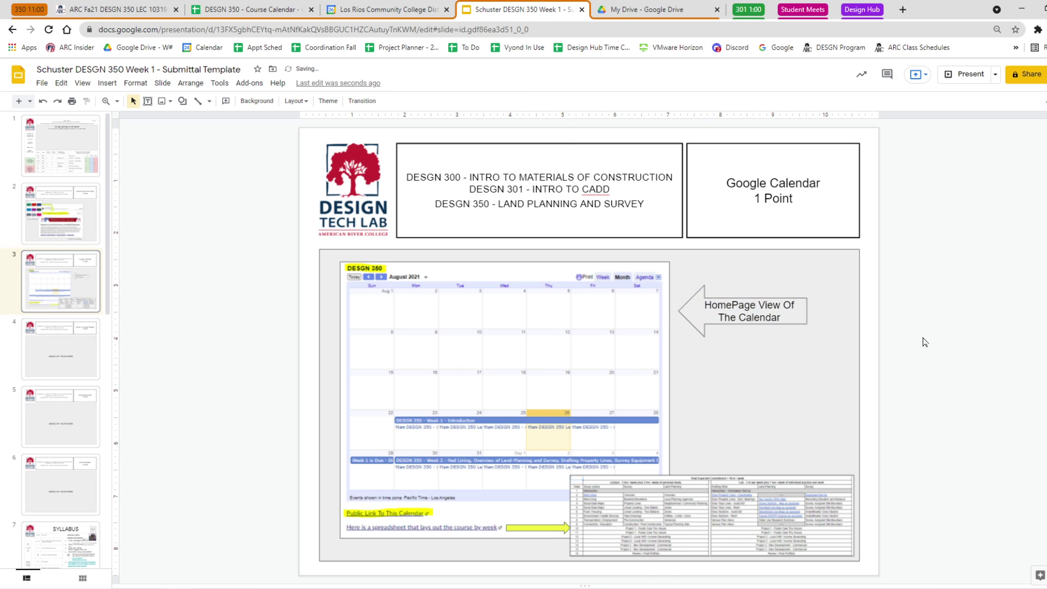
left_click(781, 318)
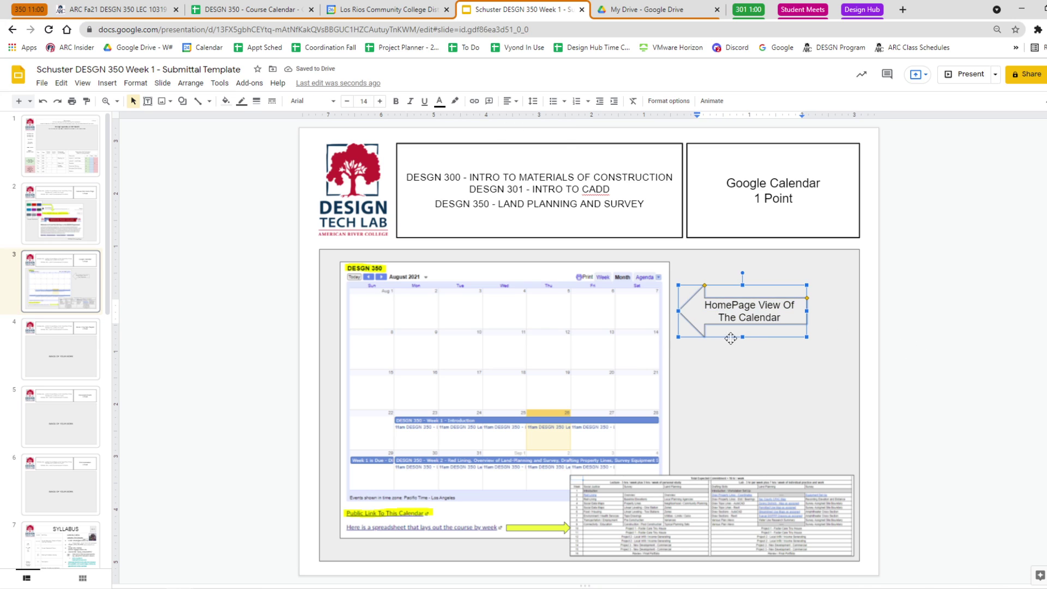
left_click(225, 101)
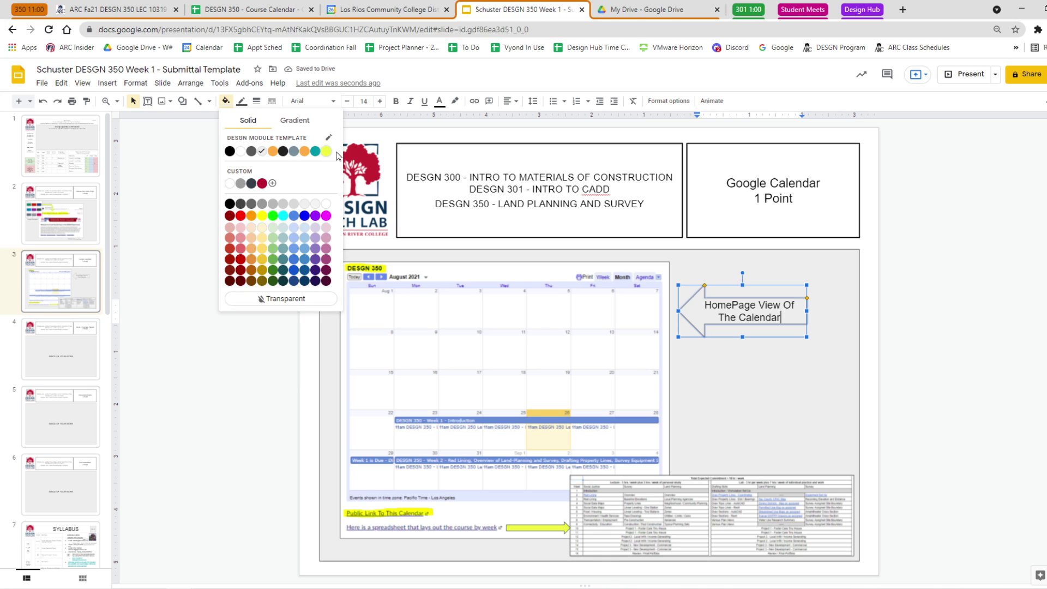
left_click(326, 152)
left_click(980, 348)
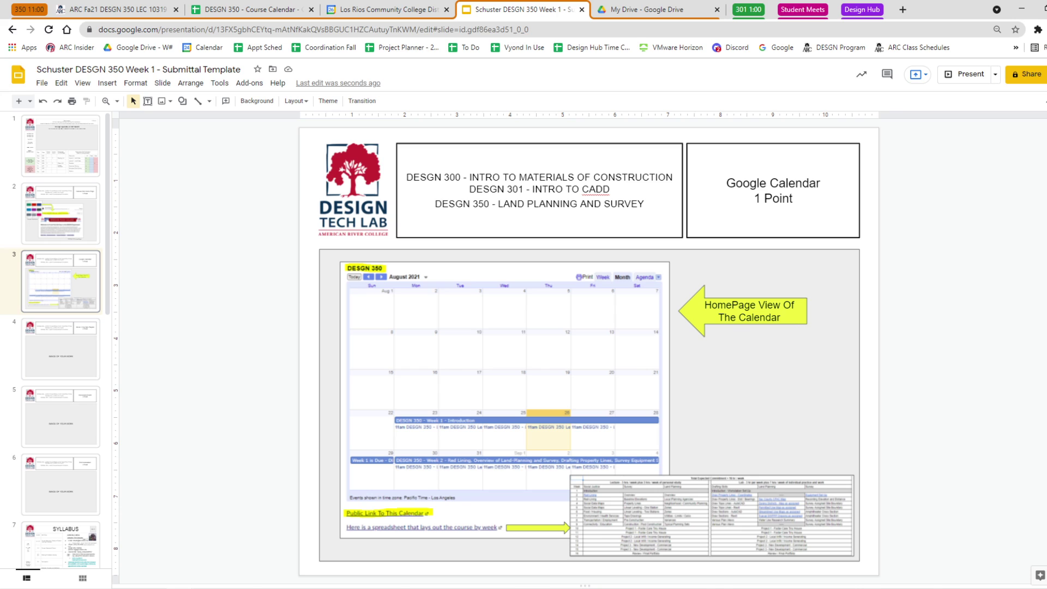
Delete slide 4's IMAGE OF YOUR WORK placeholder text, then return to the Week 1 calendar event.
key("Page_Down")
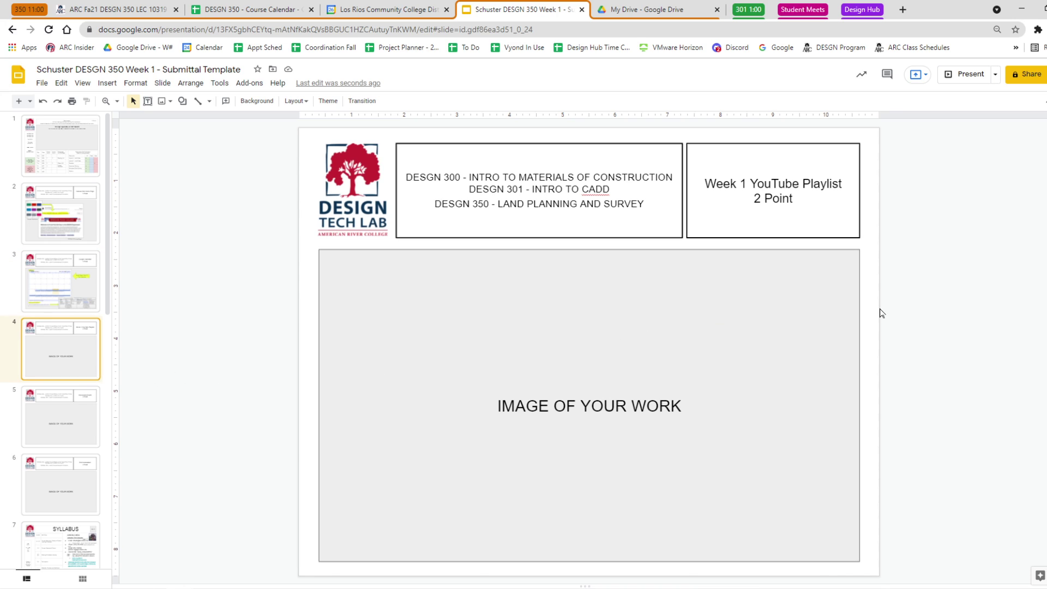
triple_click(589, 406)
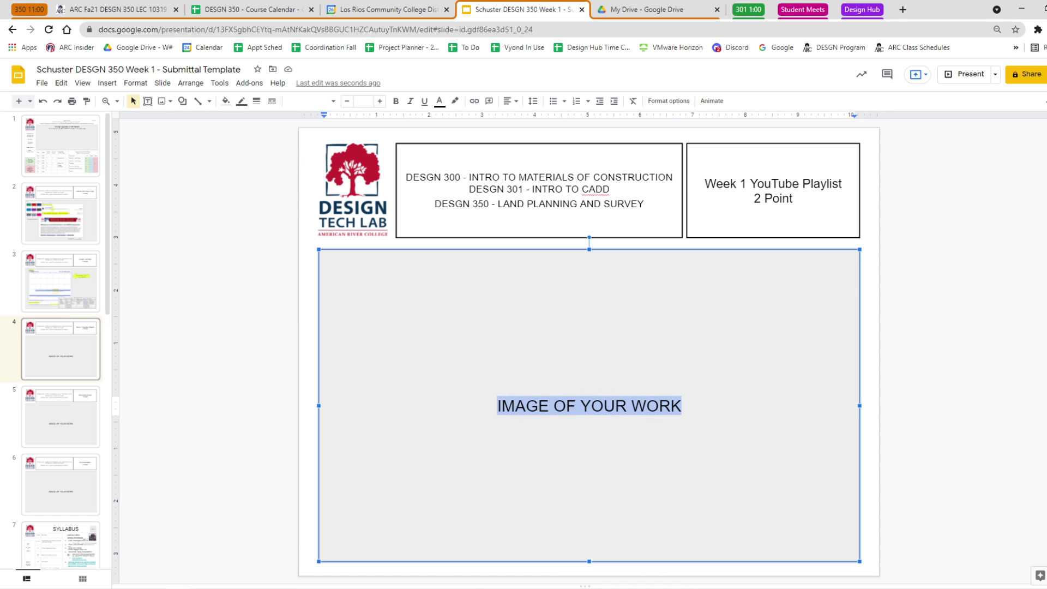
key("BackSpace")
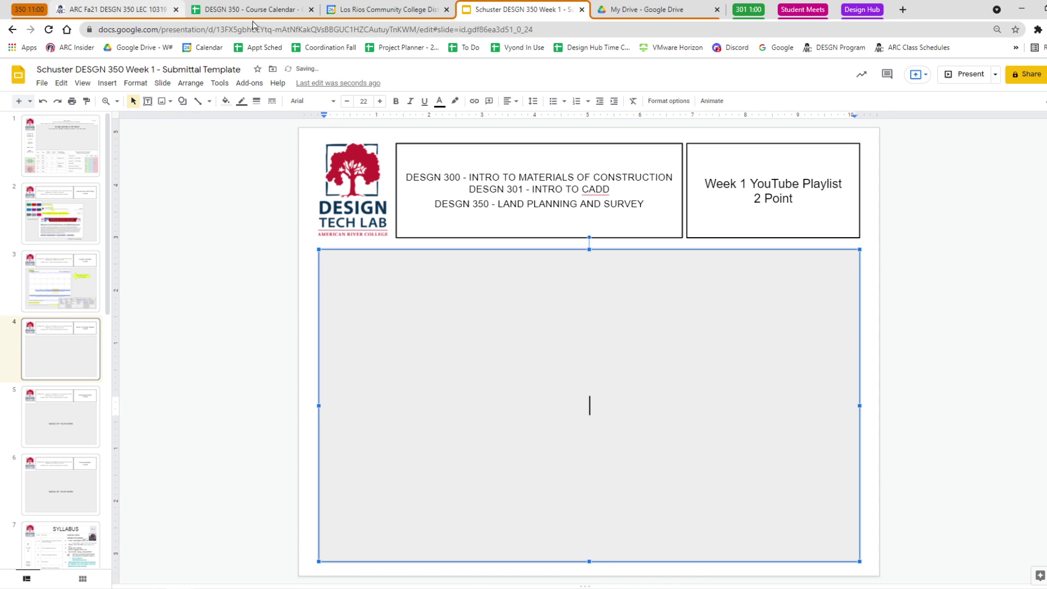
left_click(380, 11)
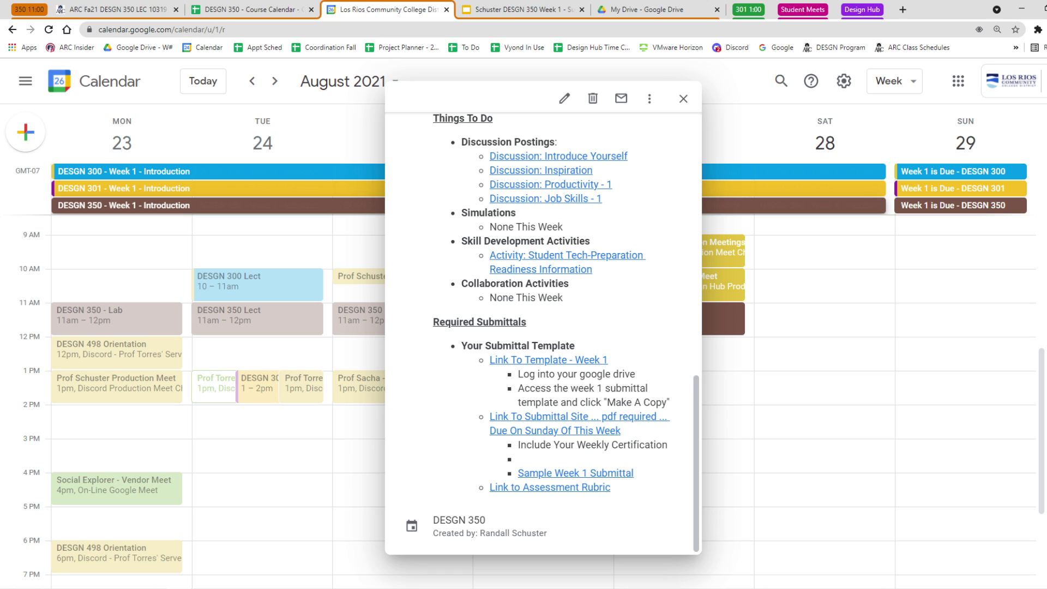
scroll(520, 257, "up", 1)
scroll(533, 335, "up", 6)
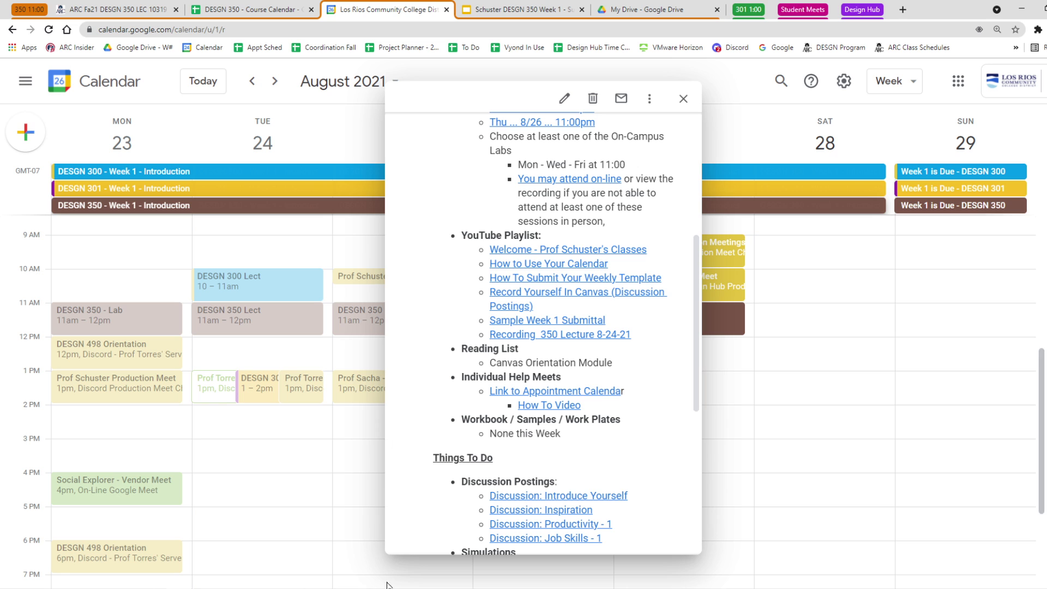
key("alt+Tab")
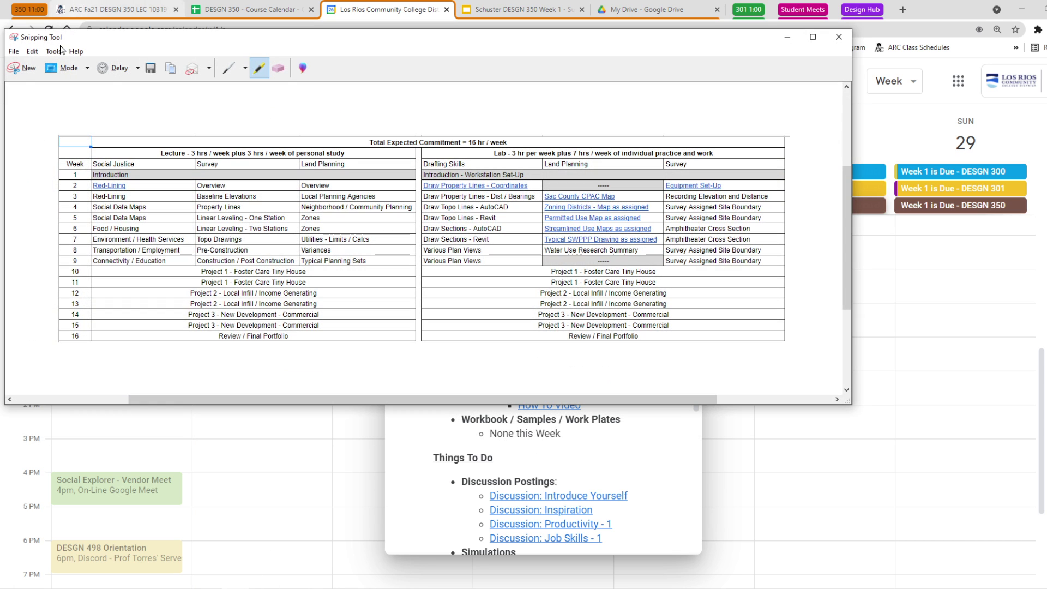
Snip the event's YouTube Playlist section and highlight its heading in yellow.
left_click(24, 70)
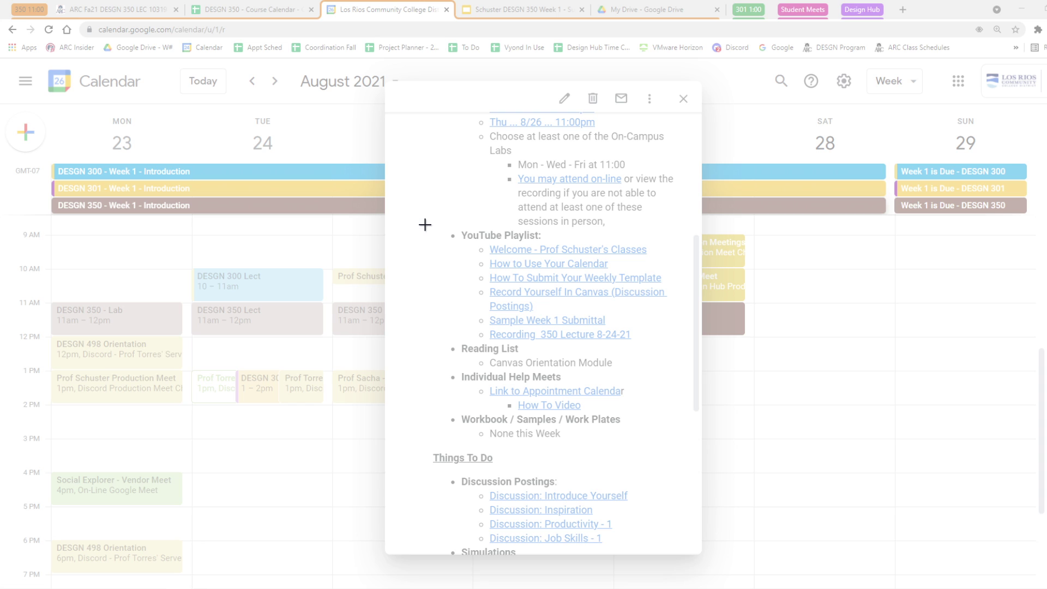
mouse_move(435, 225)
left_mouse_down()
mouse_move(591, 332)
mouse_move(678, 343)
left_mouse_up()
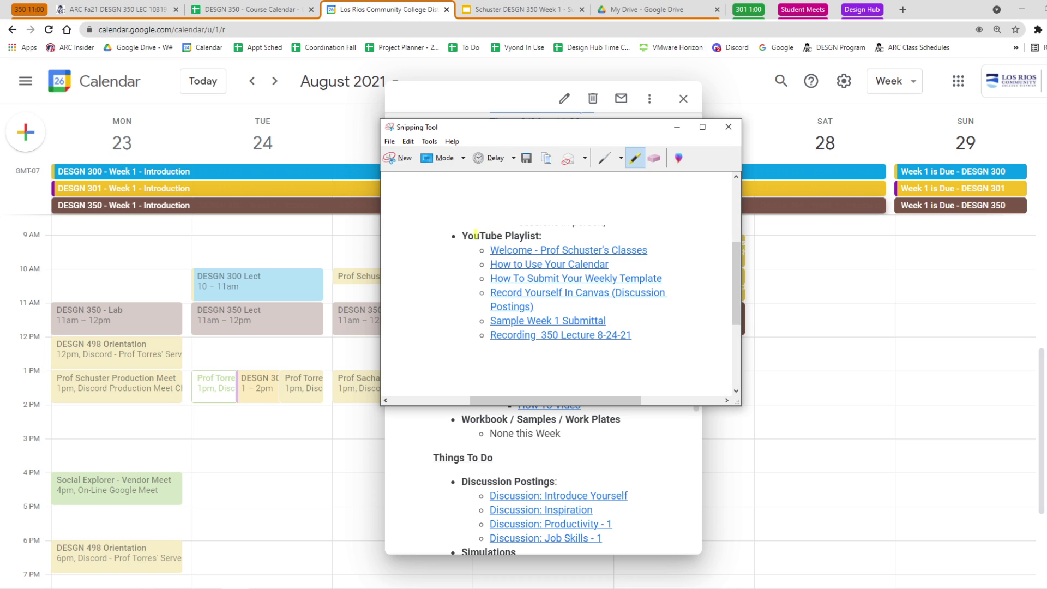
mouse_move(473, 235)
left_mouse_down()
mouse_move(543, 235)
mouse_move(494, 235)
left_mouse_up()
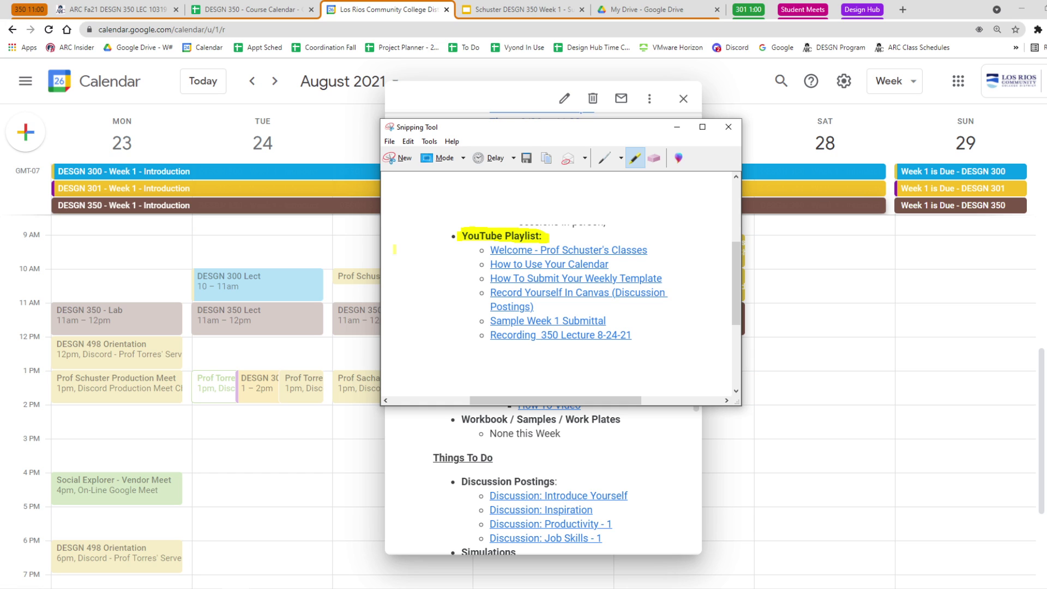
Paste the YouTube Playlist links capture onto slide 4, shrunk in the upper left.
left_click(520, 11)
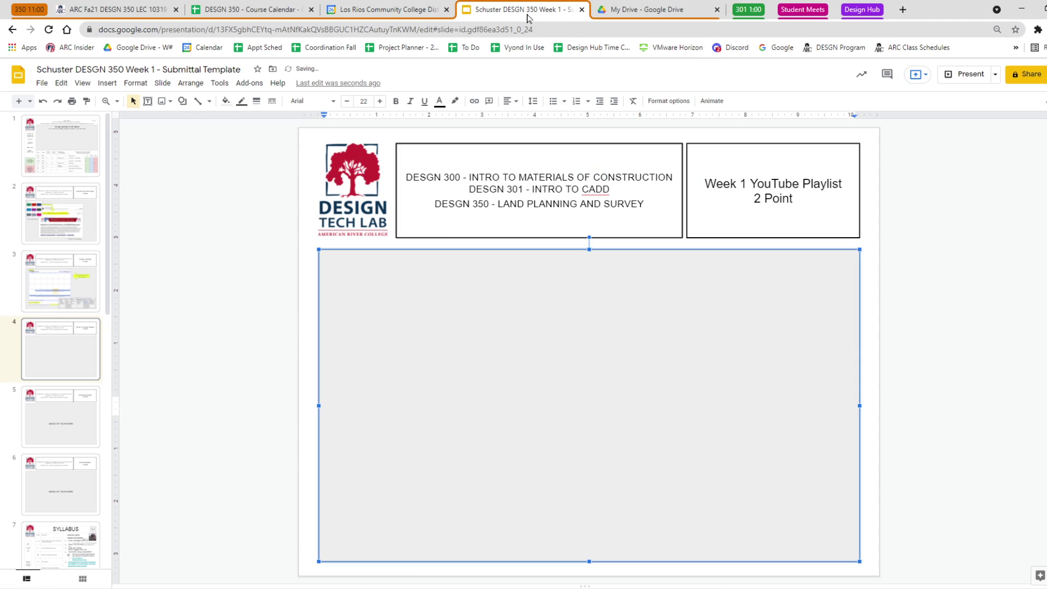
key("ctrl+v")
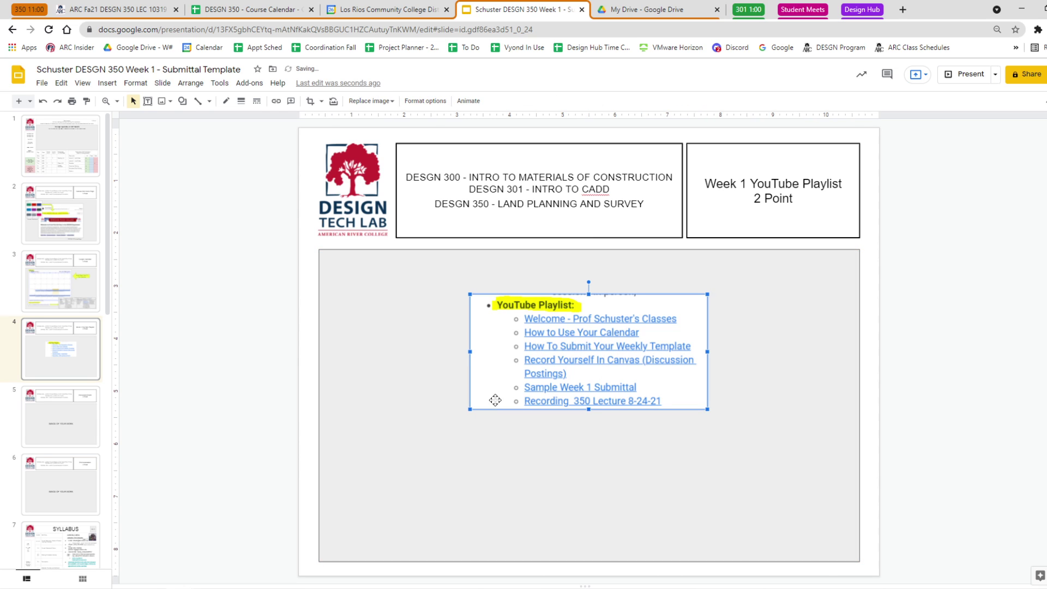
left_click_drag(508, 380, 372, 348)
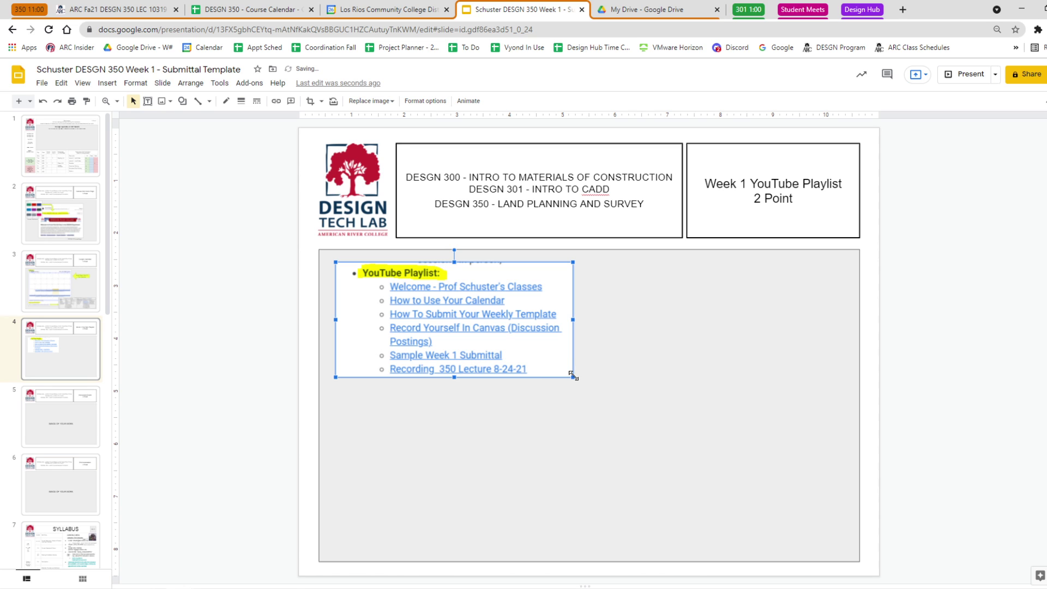
left_click_drag(573, 375, 521, 352)
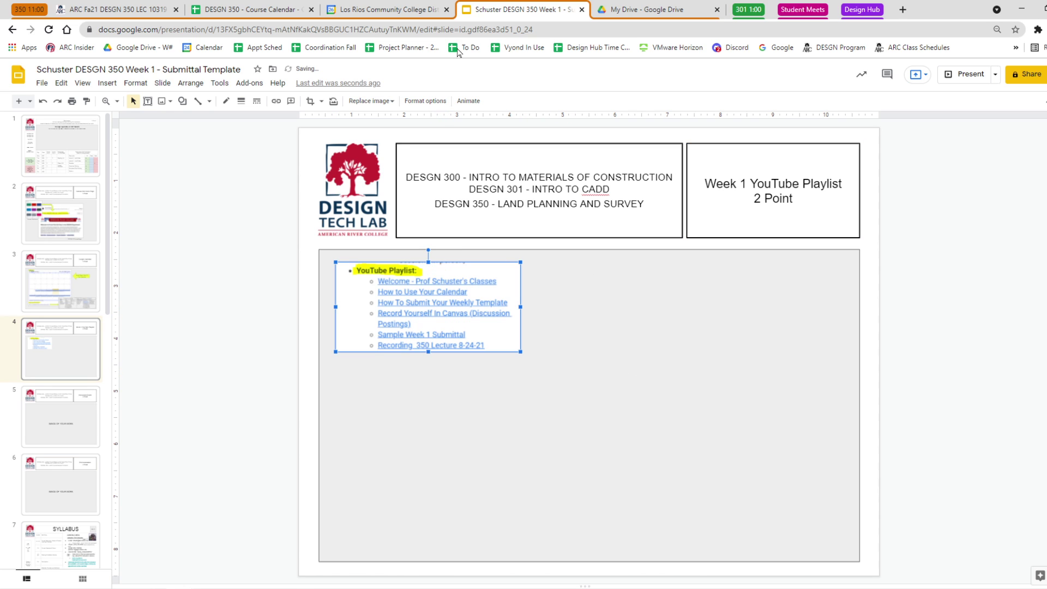
left_click(407, 11)
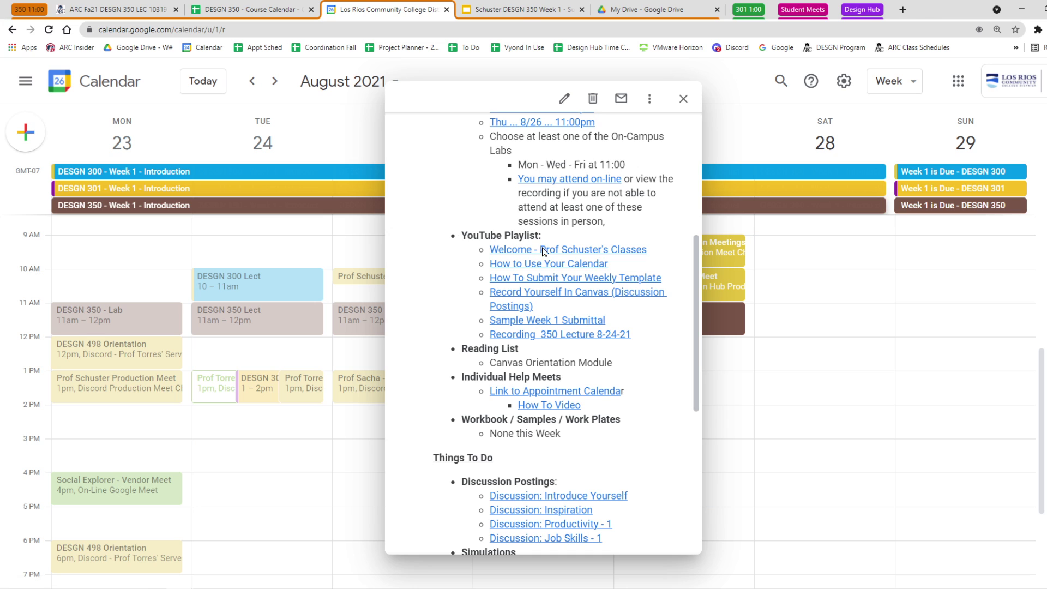
Open the Welcome playlist link and snip the 'Welcome - Prof Schuster's Classes' YouTube page.
left_click(543, 252)
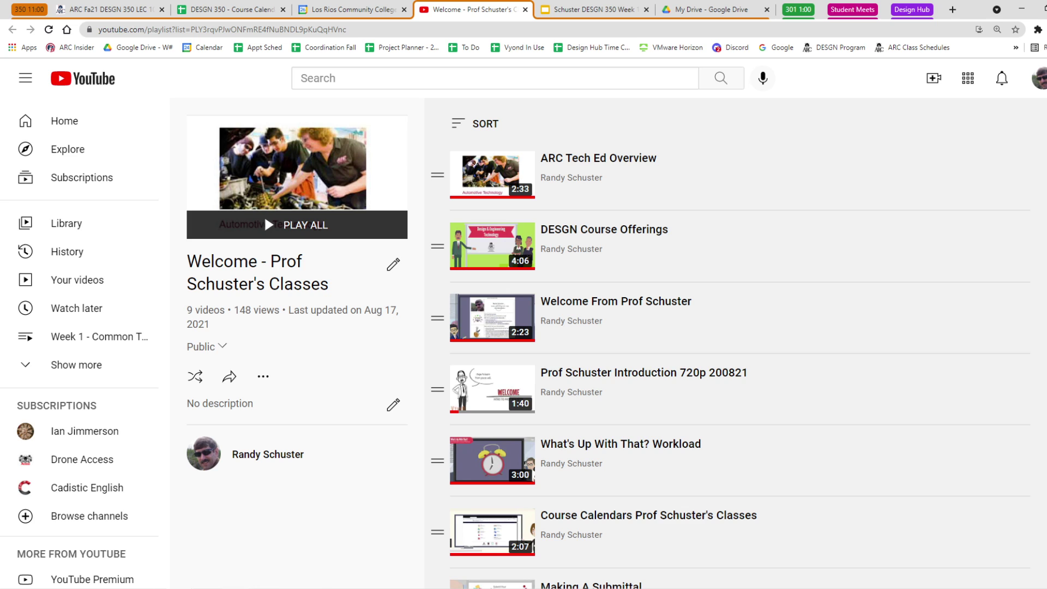
key("alt+Tab")
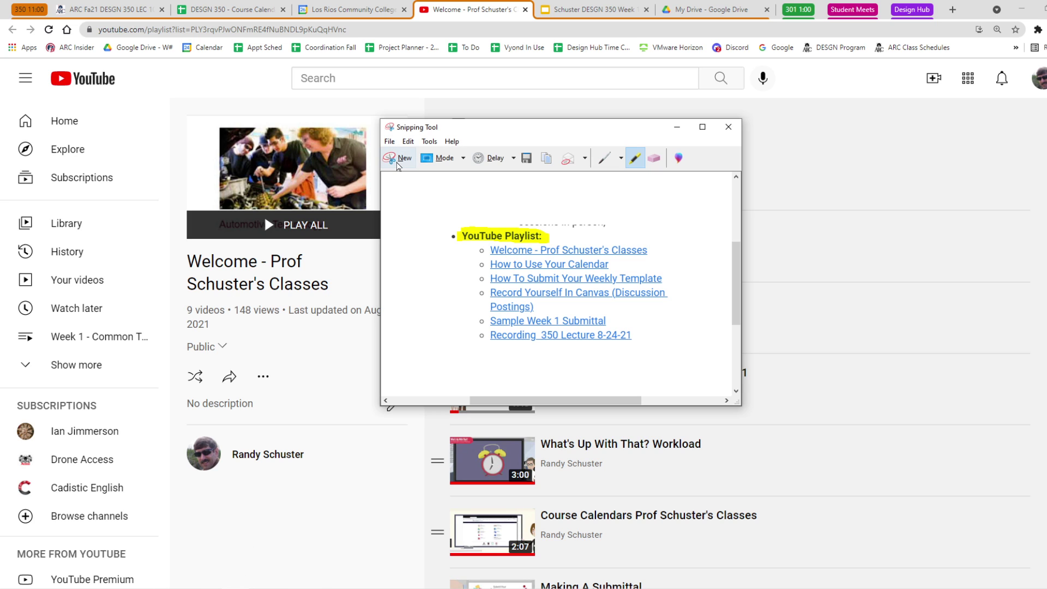
left_click(397, 158)
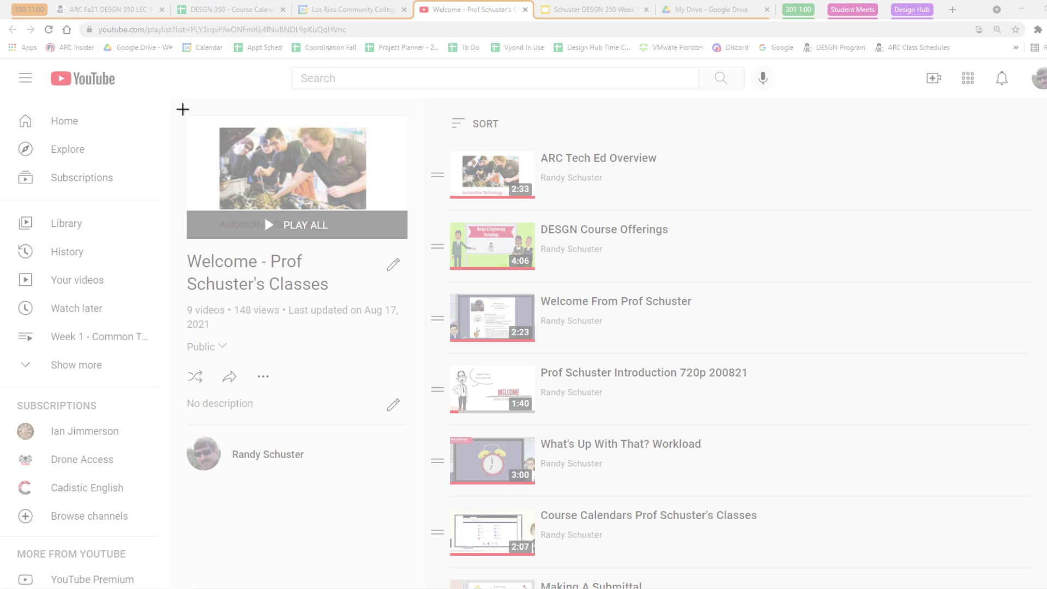
mouse_move(182, 109)
left_mouse_down()
mouse_move(807, 540)
mouse_move(765, 571)
left_mouse_up()
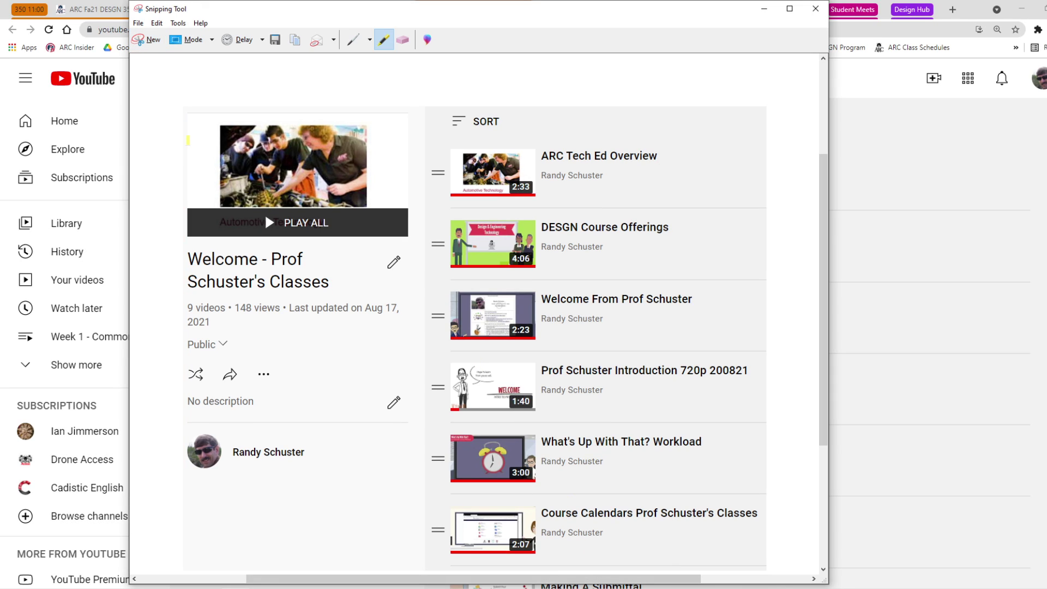
left_click(764, 9)
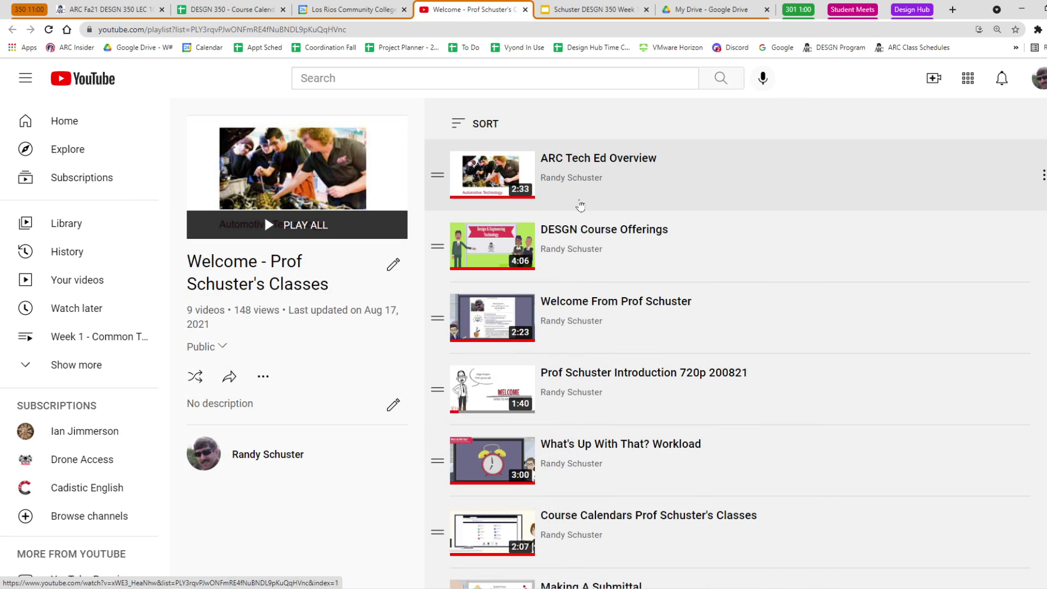
left_click(595, 9)
Paste the playlist page capture into slide 4's panel and shrink the links capture beside it.
key("ctrl+v")
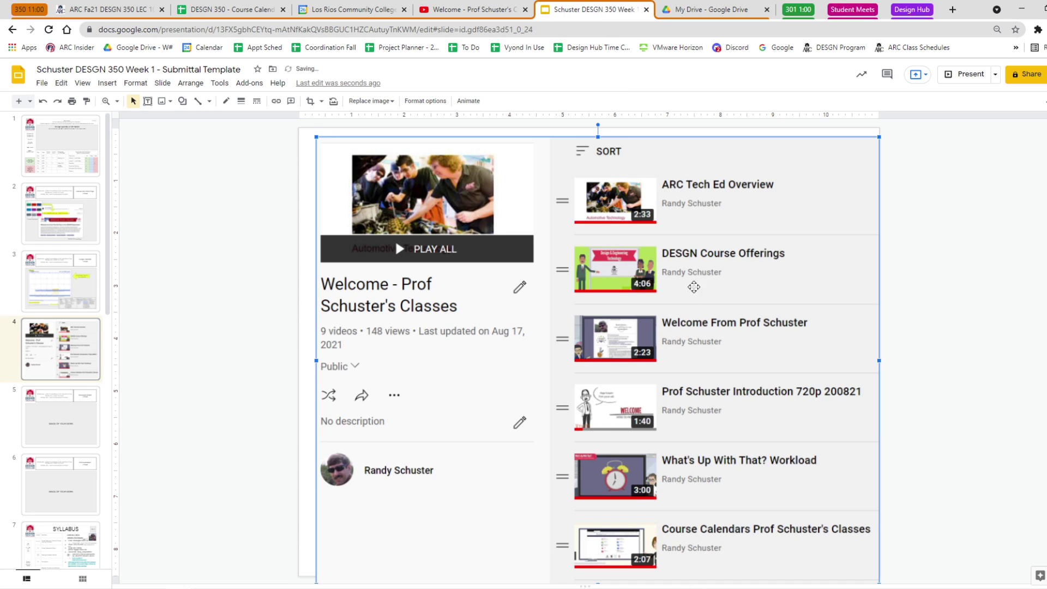
left_click_drag(317, 137, 514, 292)
left_click_drag(753, 399, 724, 362)
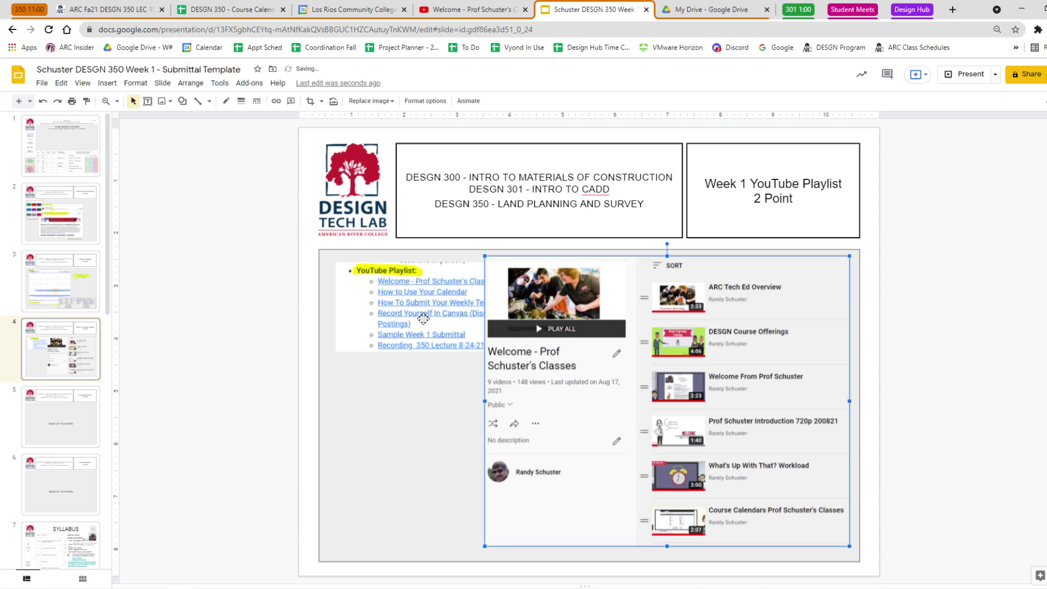
left_click(423, 319)
left_click_drag(424, 323, 424, 522)
left_click_drag(521, 462, 434, 293)
left_click(970, 297)
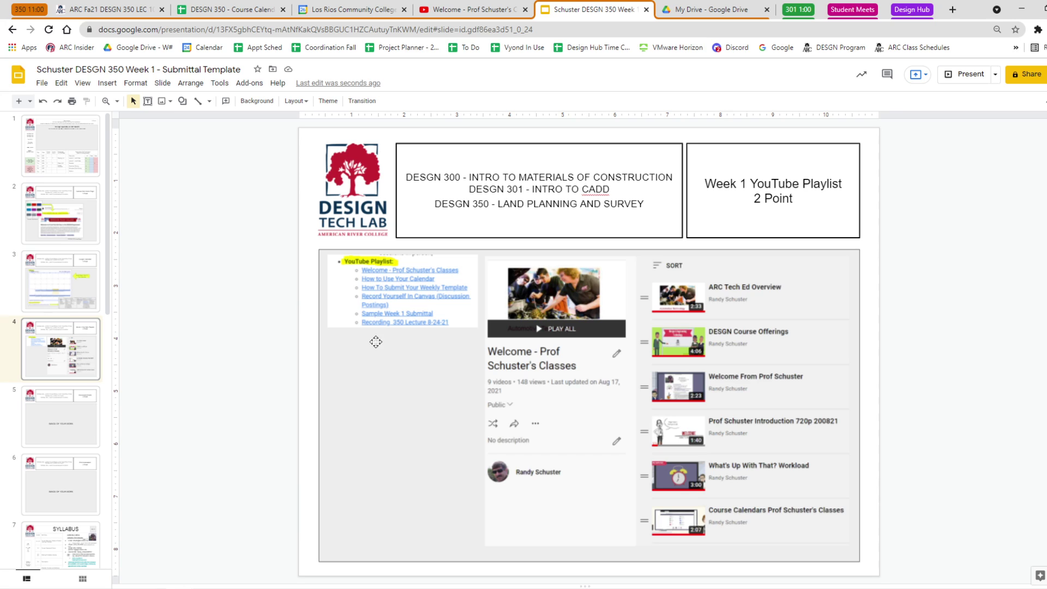
Give the playlist page screenshot and the links screenshot 1px borders.
left_click(641, 343)
left_click(240, 101)
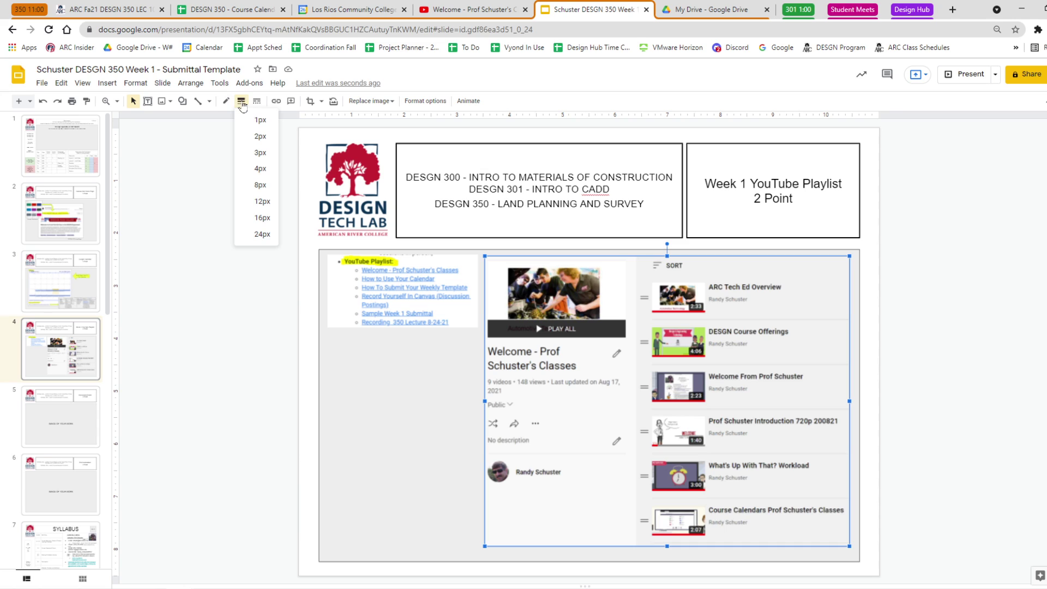
left_click(260, 123)
left_click(382, 267)
left_click(241, 100)
left_click(248, 121)
left_click(233, 304)
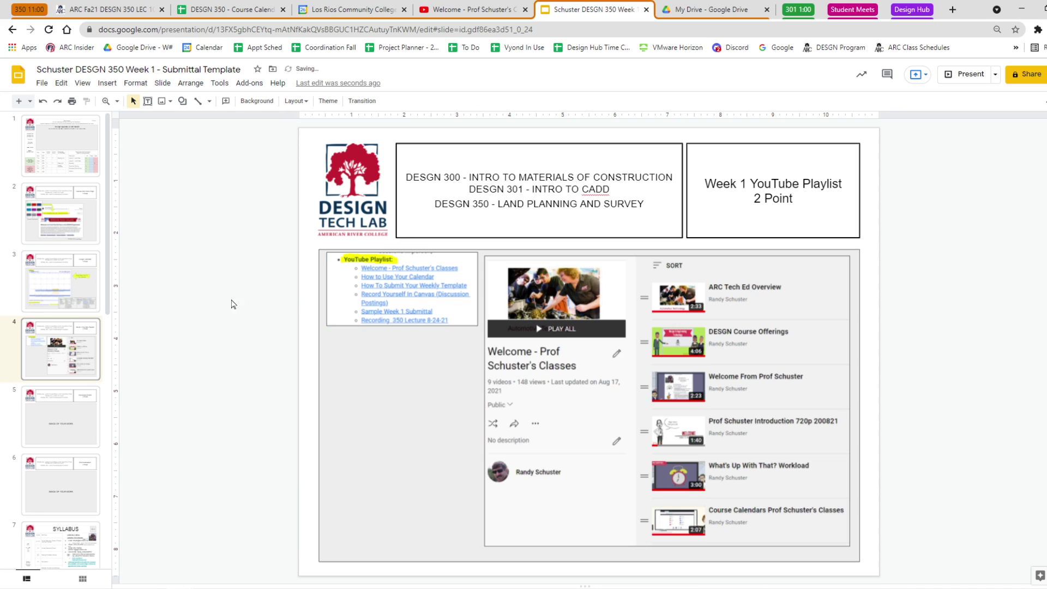
Crop a little off the top of the playlist links image.
left_click(413, 280)
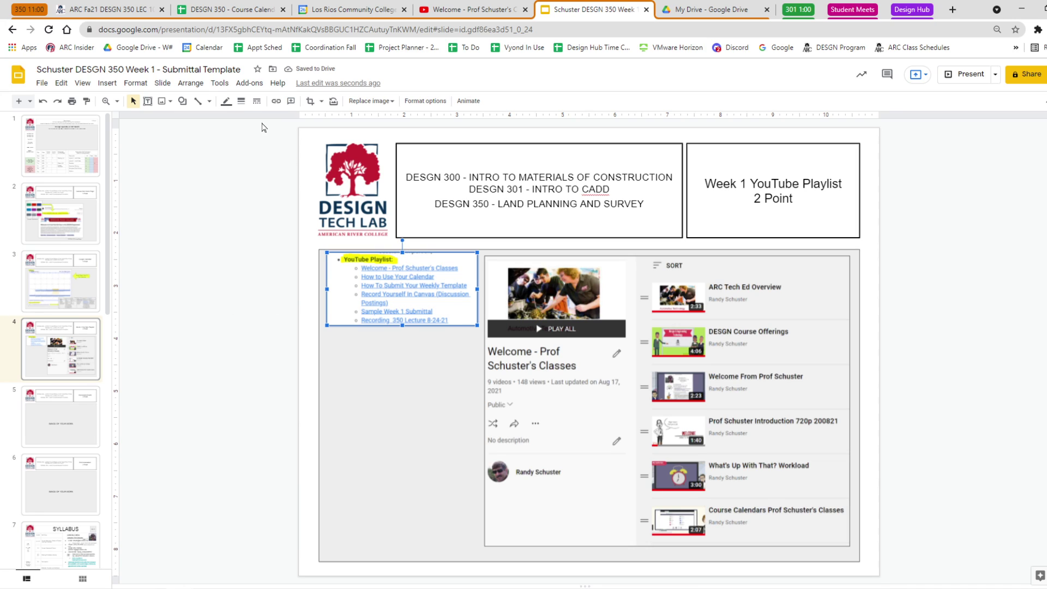
left_click(310, 101)
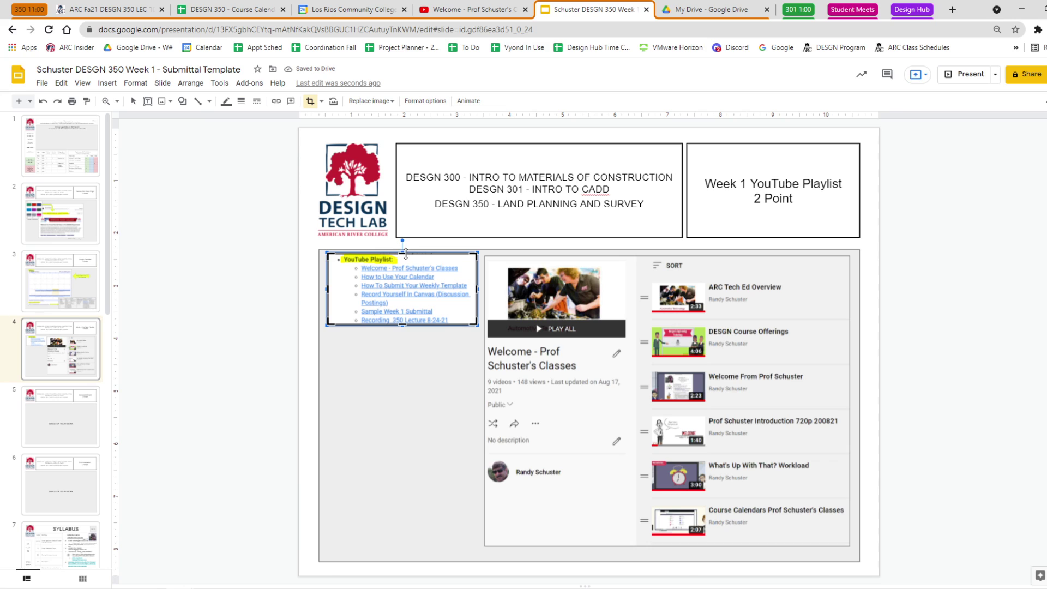
left_click_drag(405, 252, 405, 255)
key("Return")
left_click(207, 265)
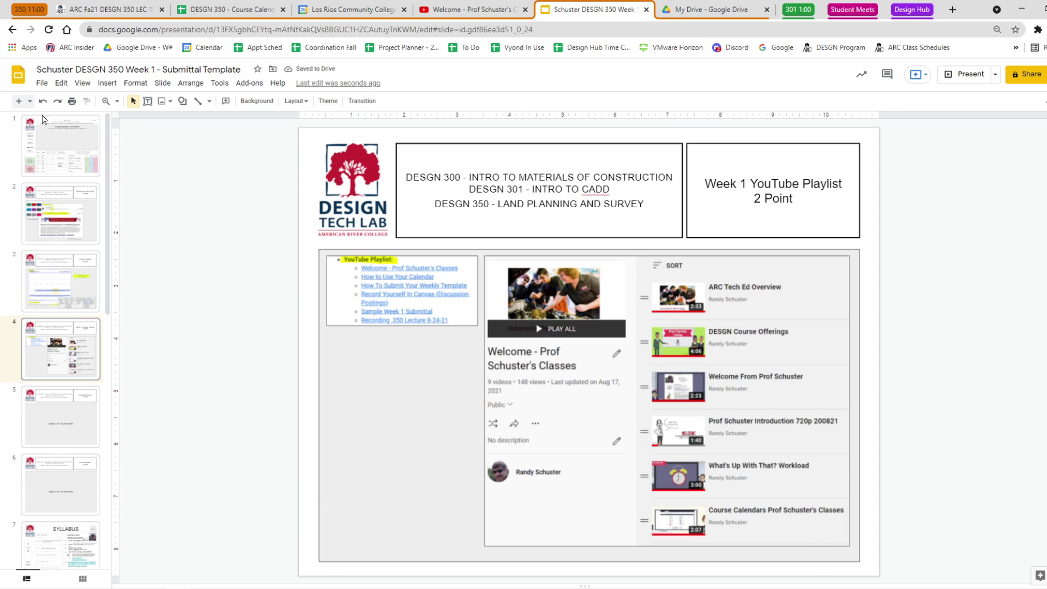
left_click(147, 101)
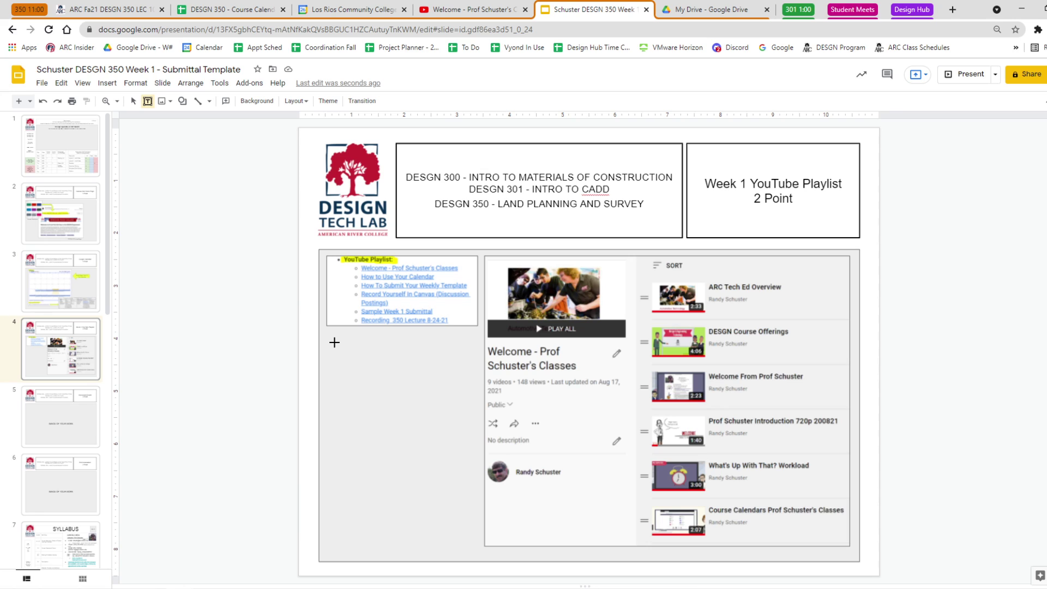
Add a text box above the links list reading 'PlayList From The Calendar'.
key("Escape")
left_click_drag(342, 320, 343, 335)
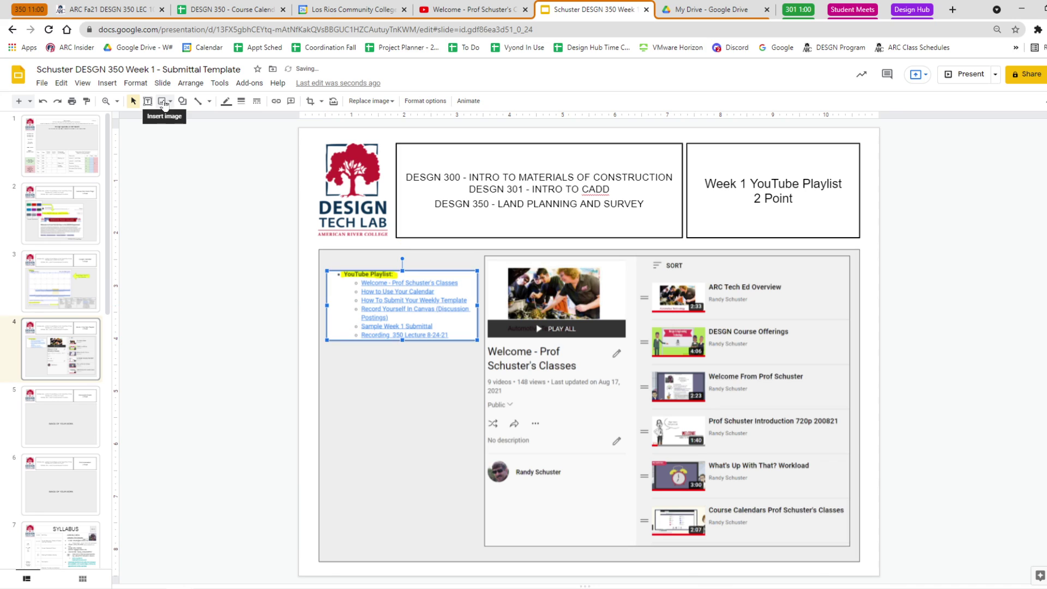
left_click(147, 101)
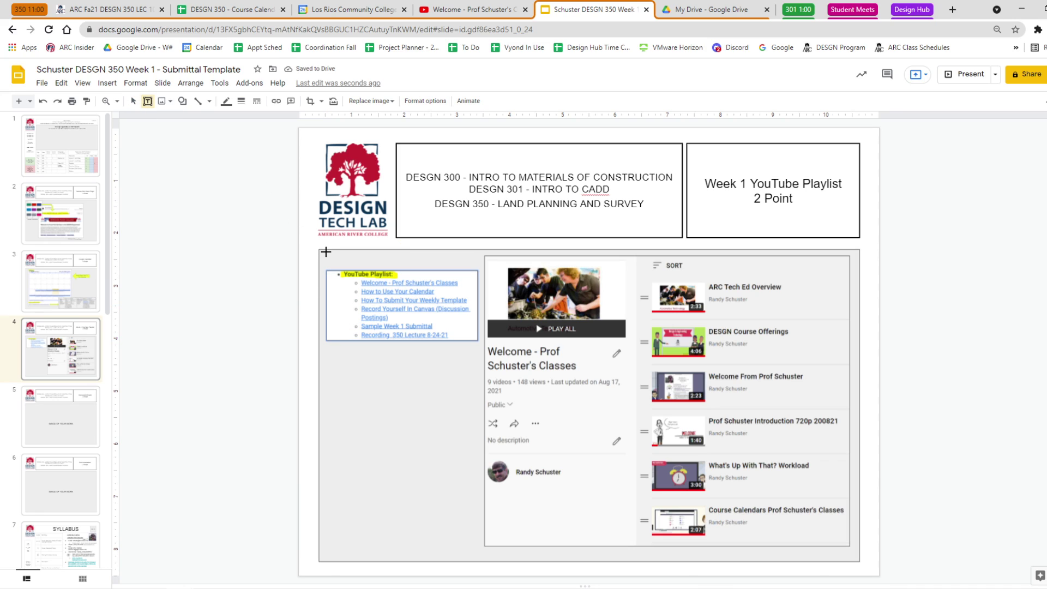
left_click_drag(326, 252, 480, 266)
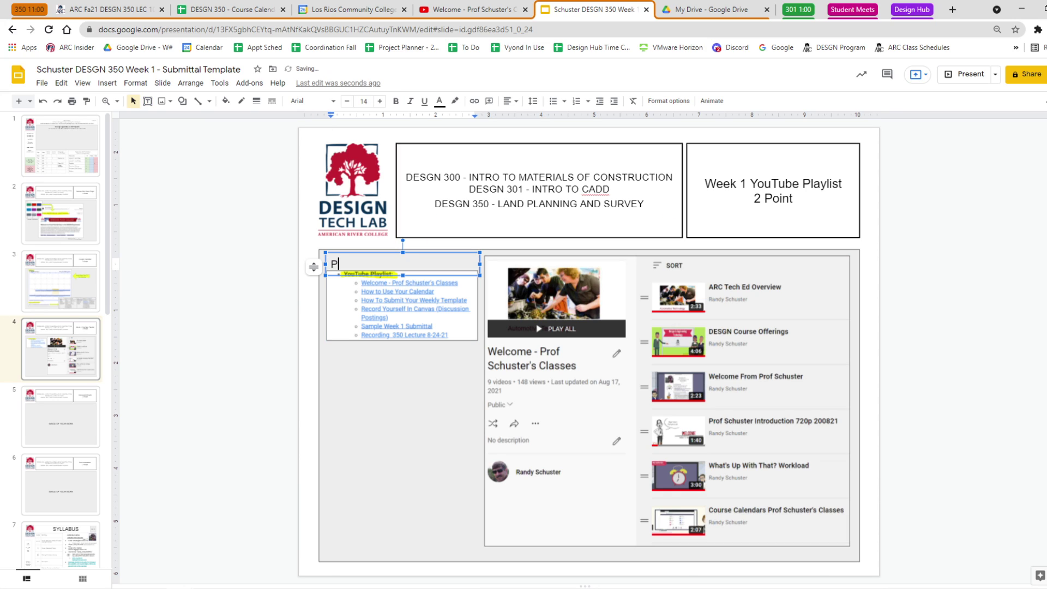
type("PlayList")
key("Return")
type("F")
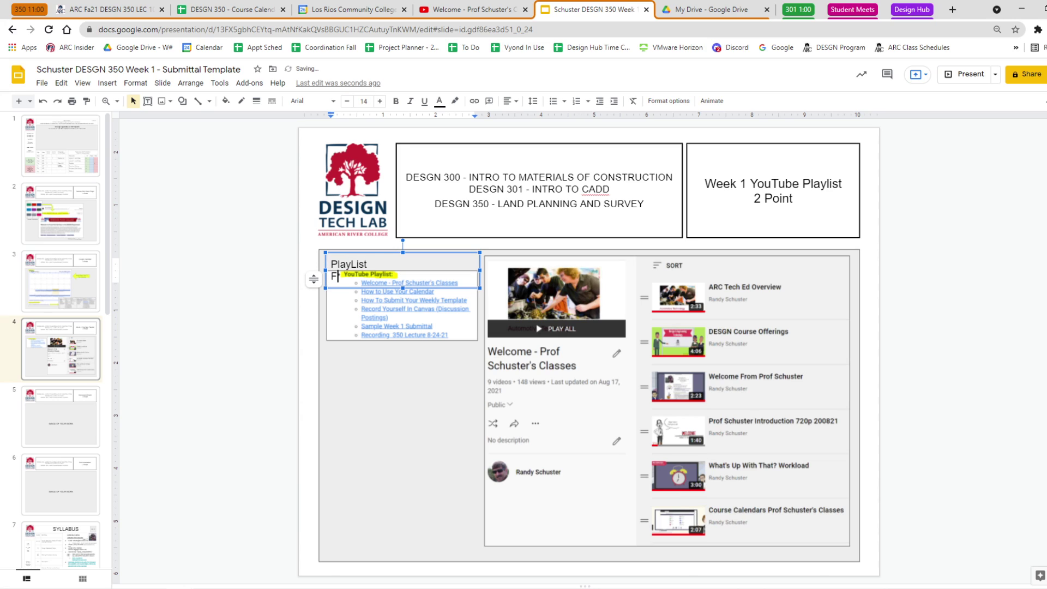
key("BackSpace")
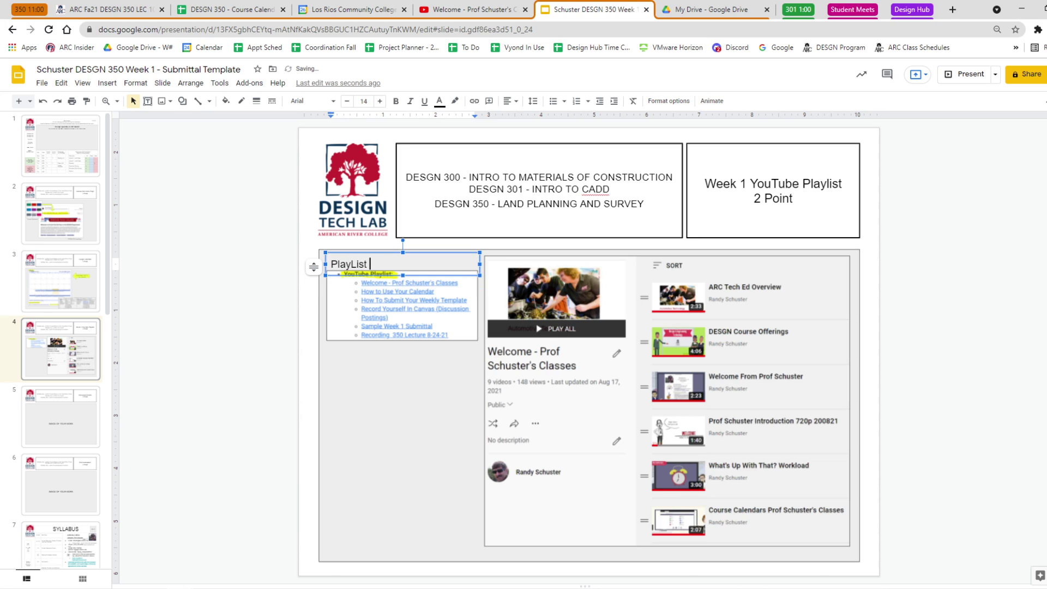
type("From The Calendar")
left_click(251, 294)
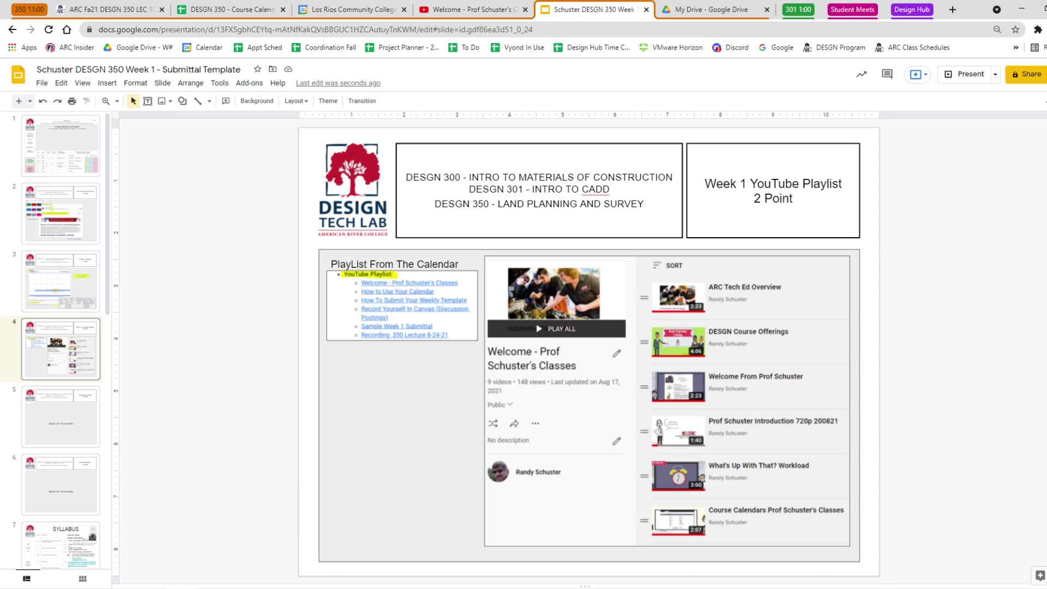
Fix the heading's spacing and nudge the links image slightly lower.
left_click(351, 263)
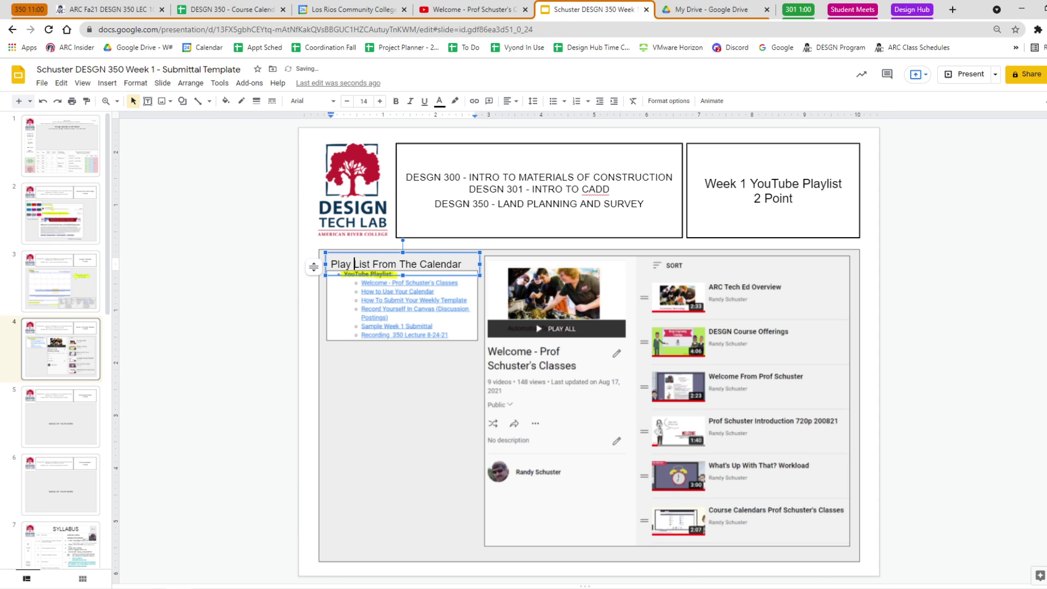
key("BackSpace")
left_click(218, 320)
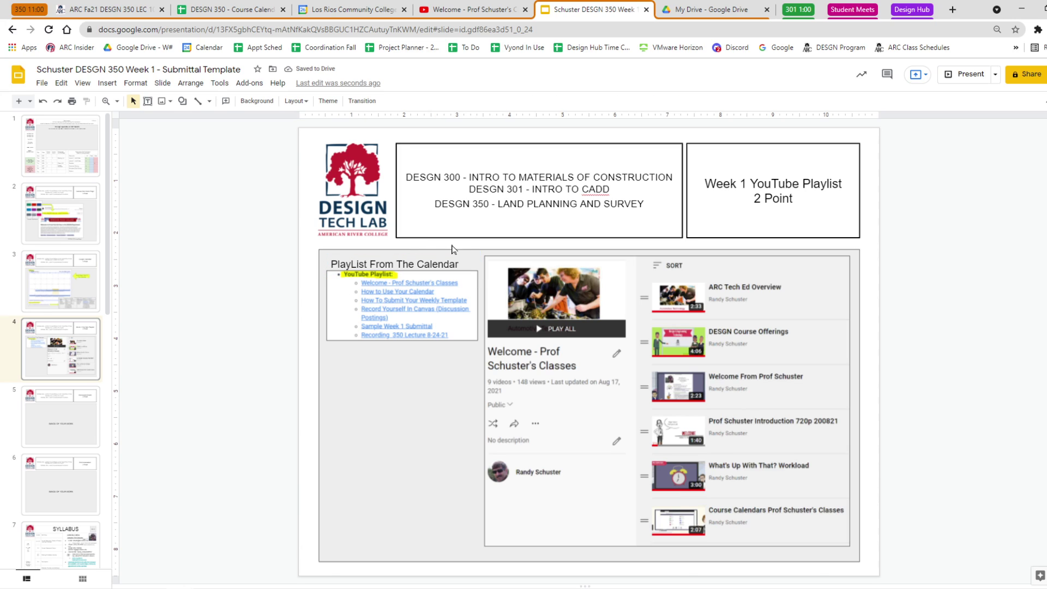
left_click(415, 307)
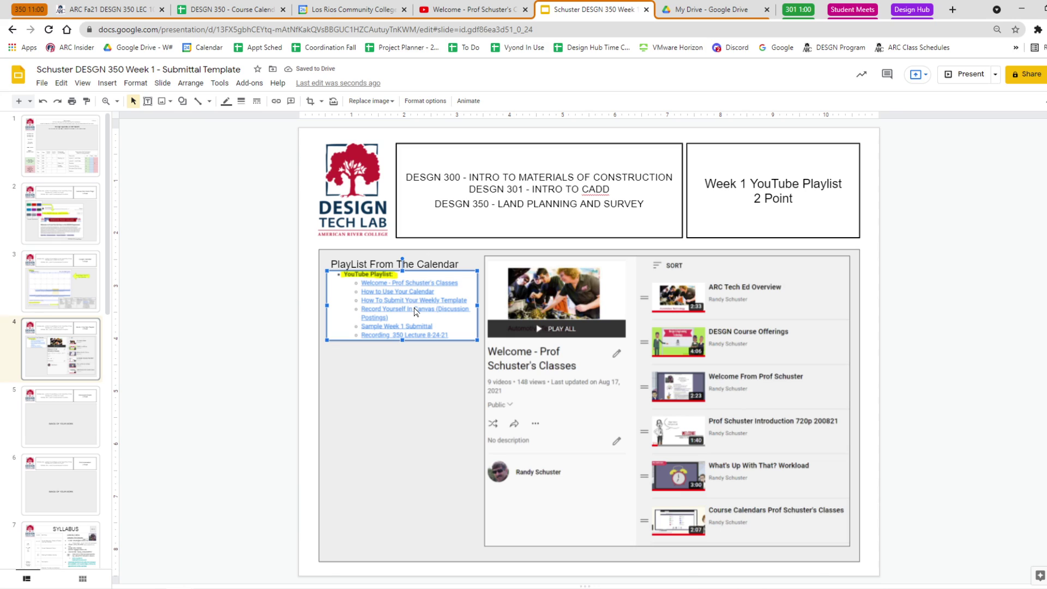
left_click_drag(415, 307, 414, 312)
left_click(212, 362)
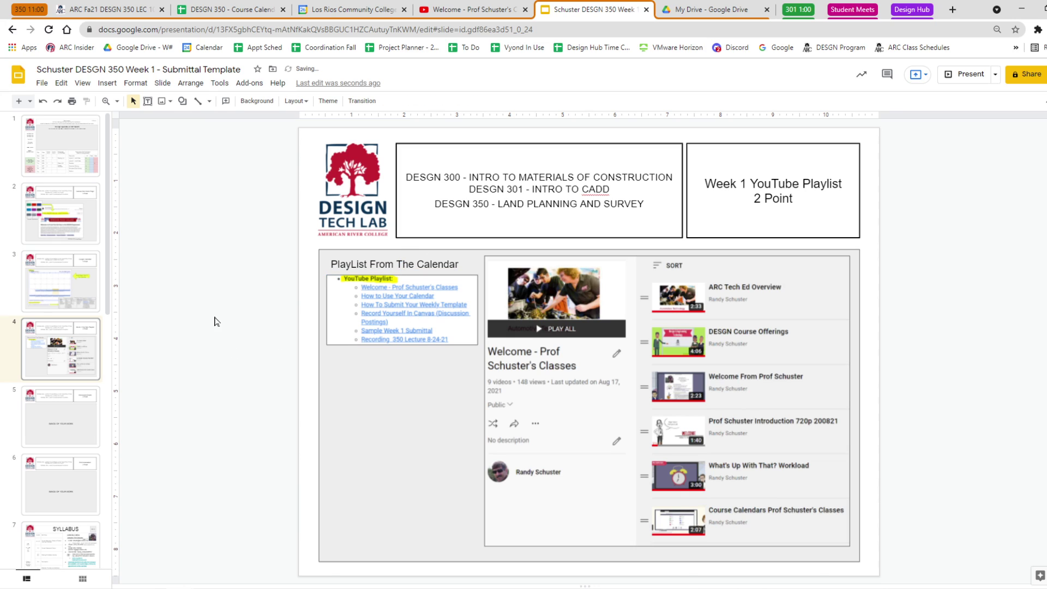
Draw a bent arrow from the links list, rotated 180 degrees toward the playlist page capture.
left_click(182, 101)
mouse_move(216, 125)
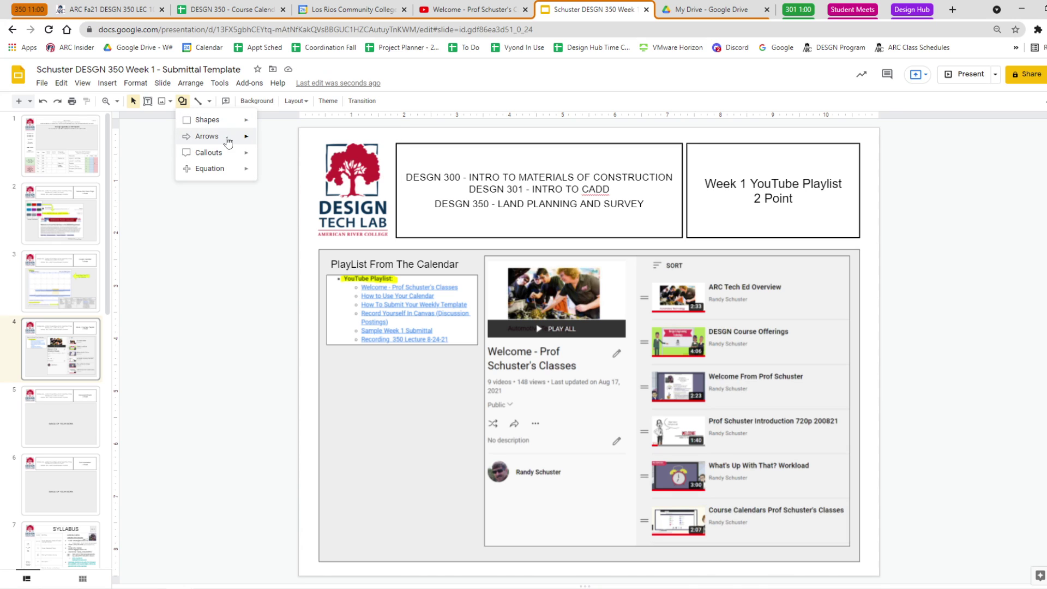
mouse_move(228, 141)
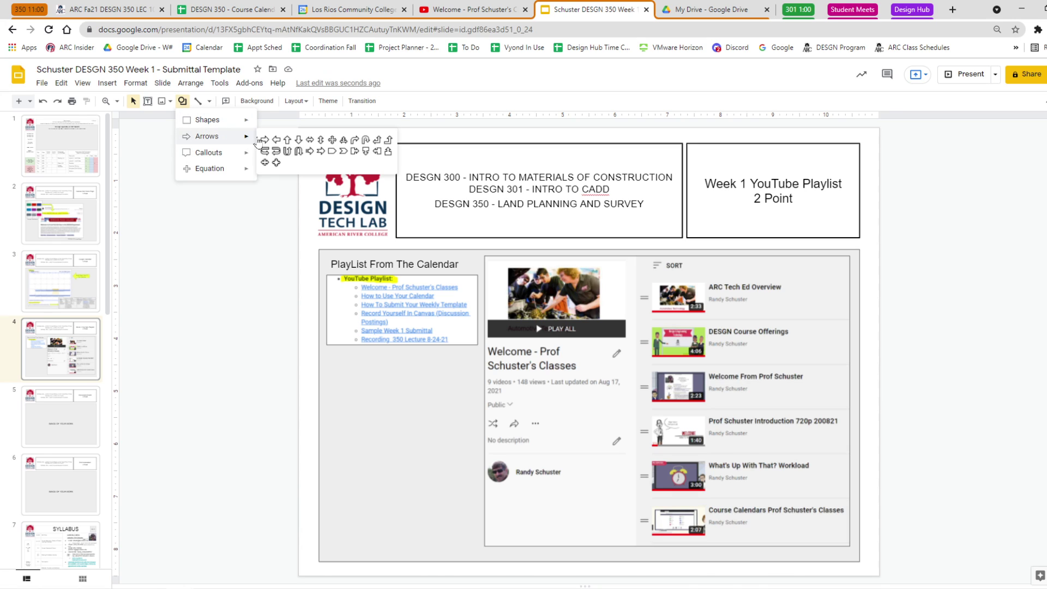
left_click(353, 141)
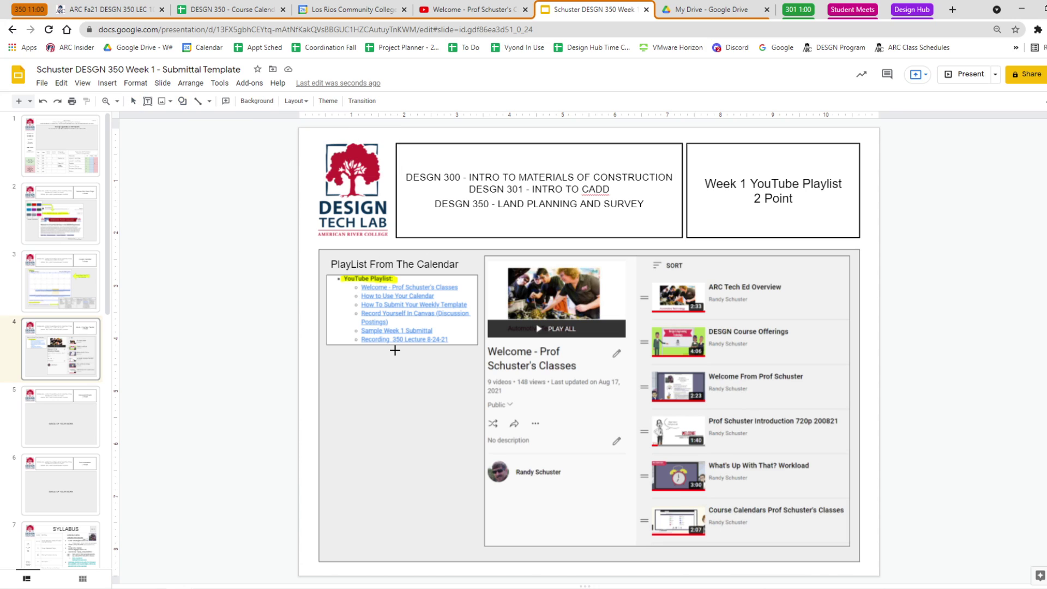
left_click_drag(395, 350, 441, 498)
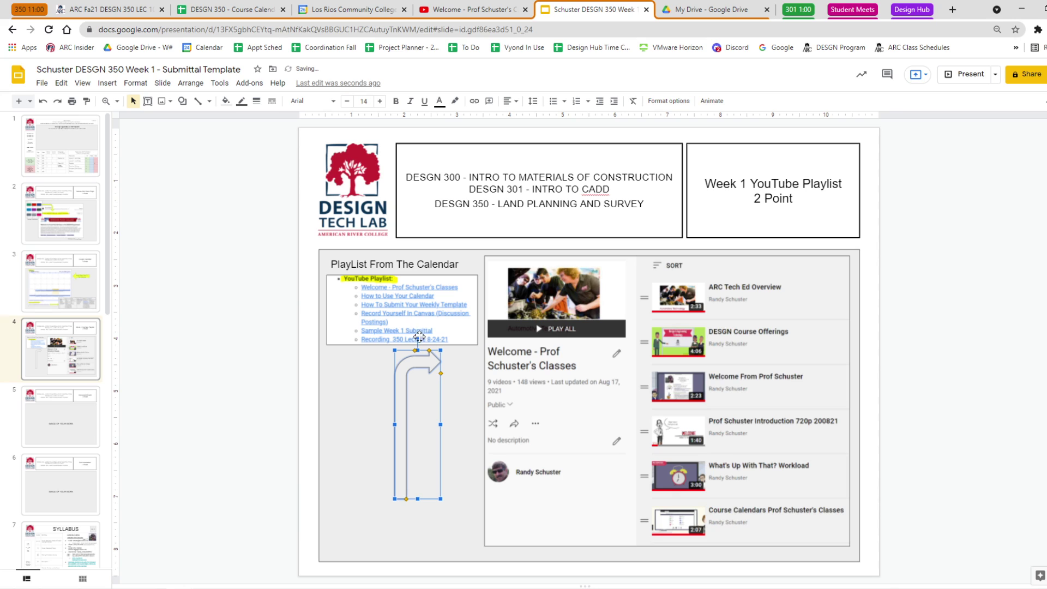
left_click_drag(419, 337, 418, 483)
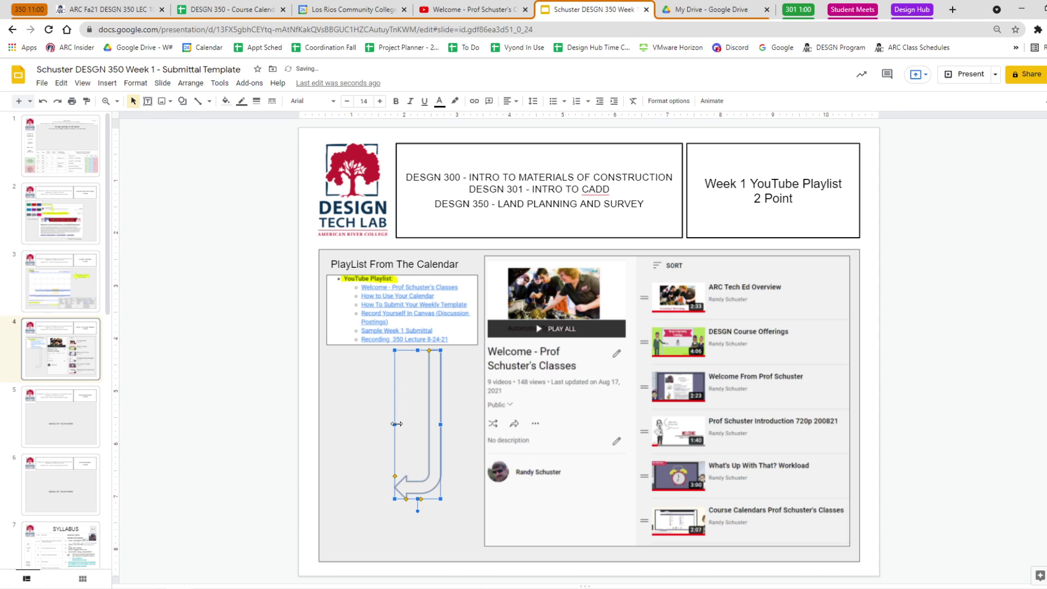
left_click_drag(441, 425, 482, 369)
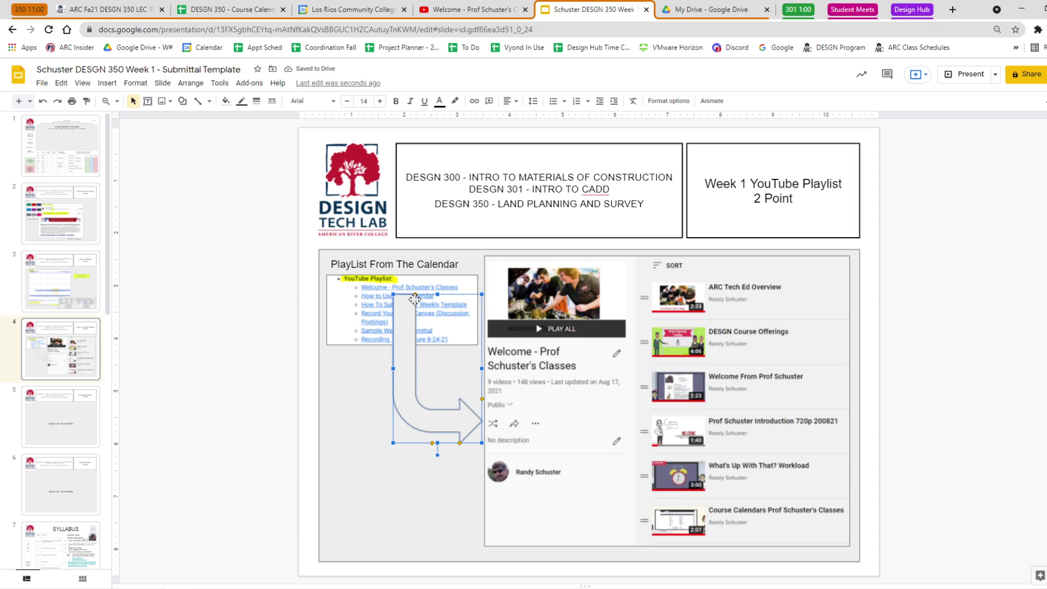
Make the bent arrow's shaft thinner and fill it yellow.
left_click_drag(414, 295, 405, 294)
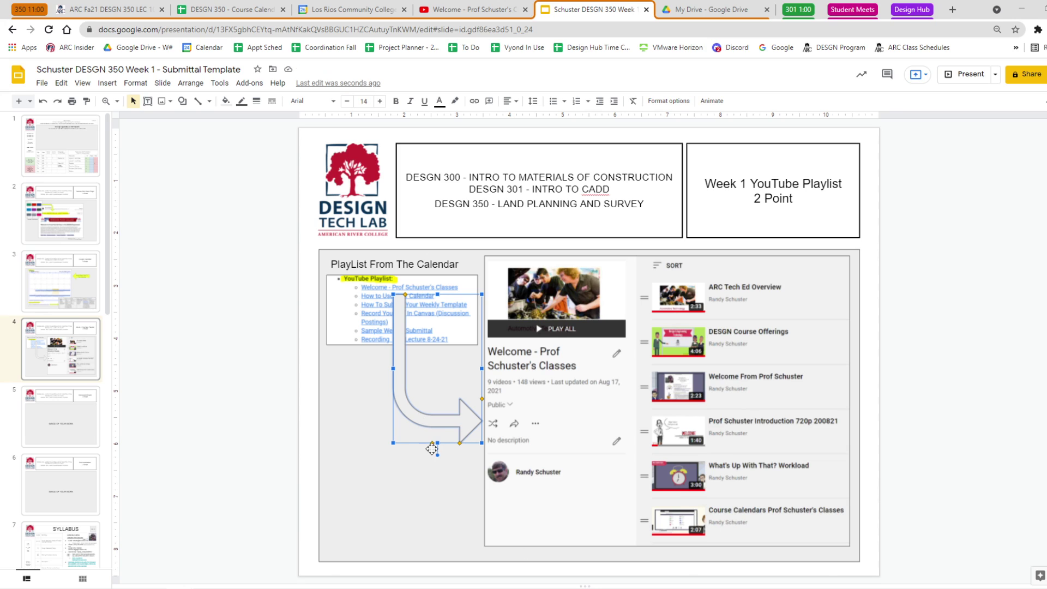
left_click(226, 101)
left_click(329, 155)
left_click(208, 349)
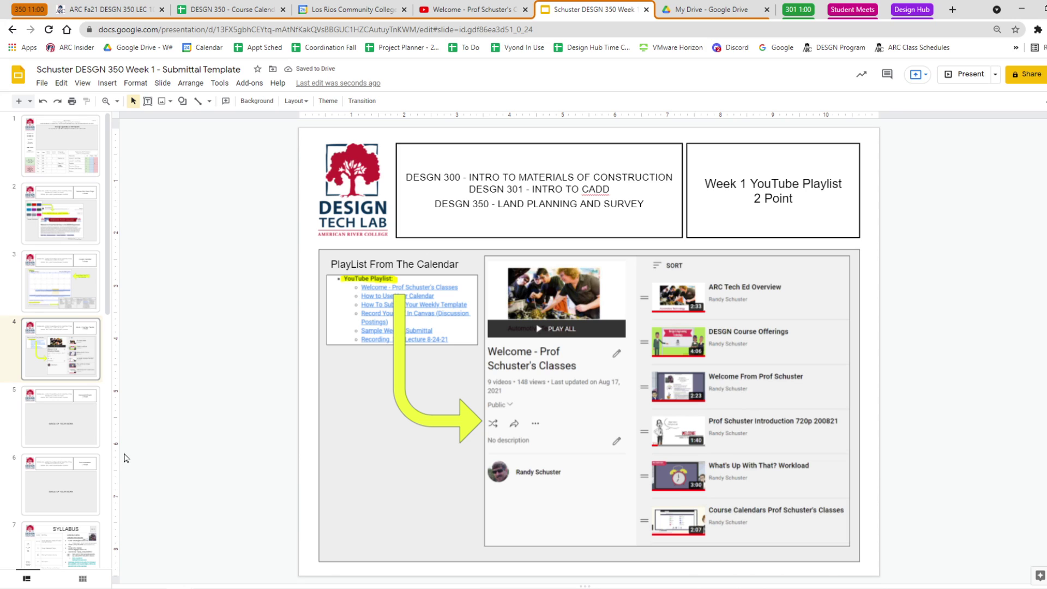
left_click(596, 375)
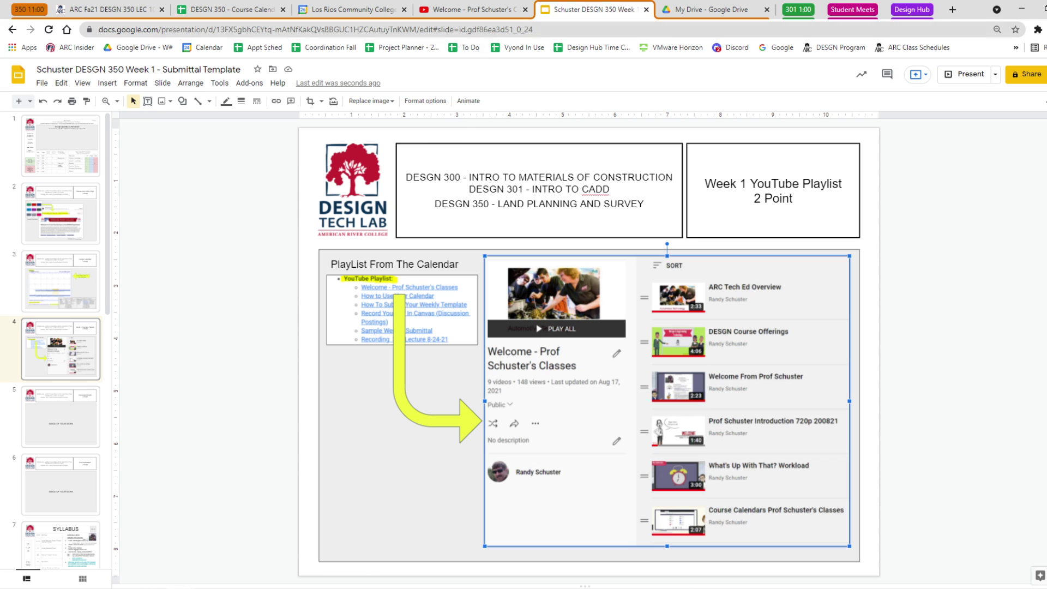
Copy the YouTube welcome playlist's share link, then come back to slide 4 of the deck.
left_click(470, 9)
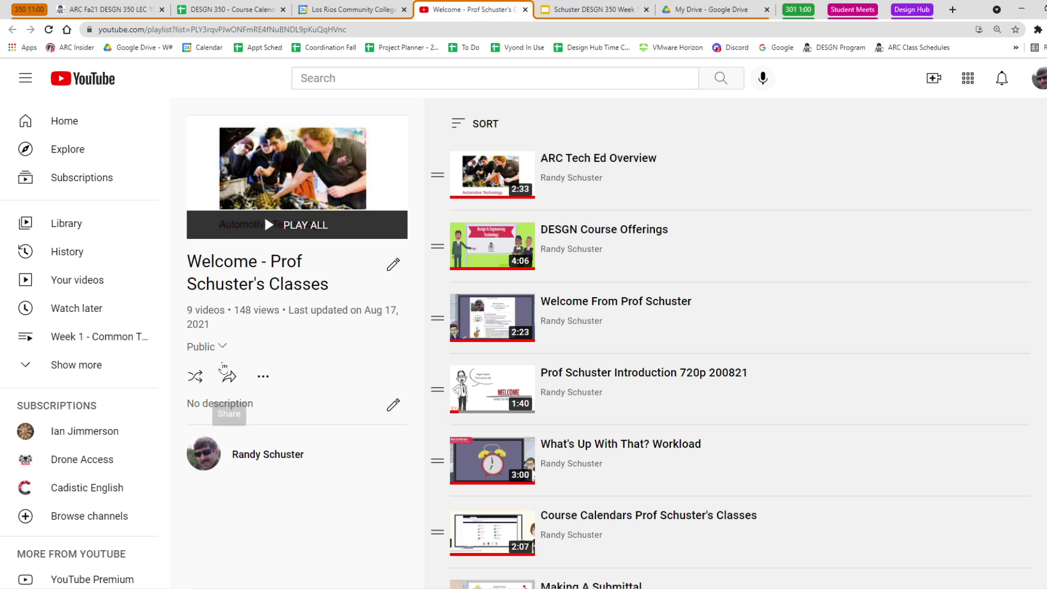
left_click(229, 377)
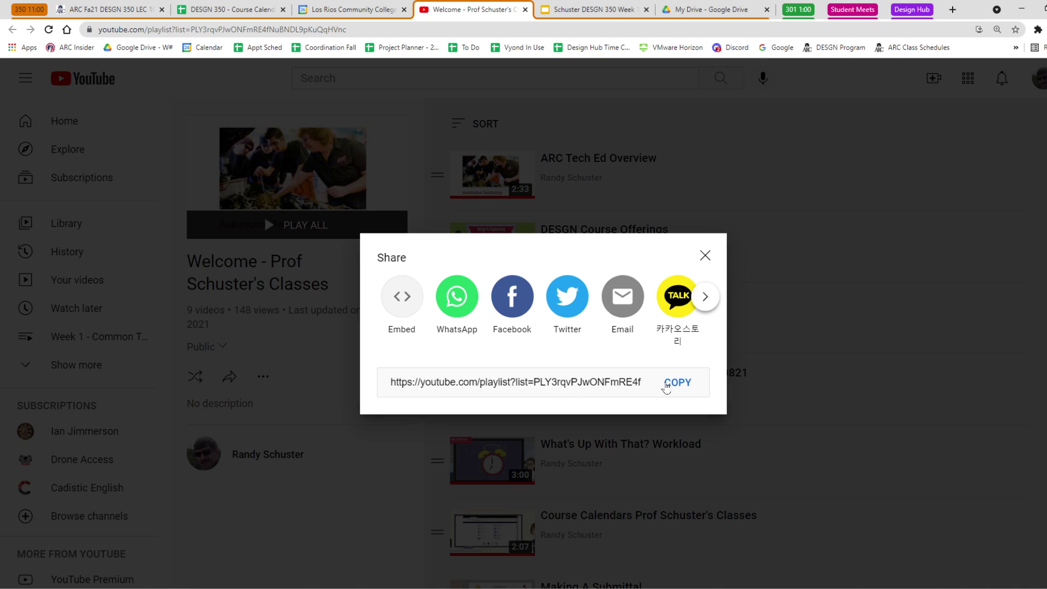
left_click(665, 384)
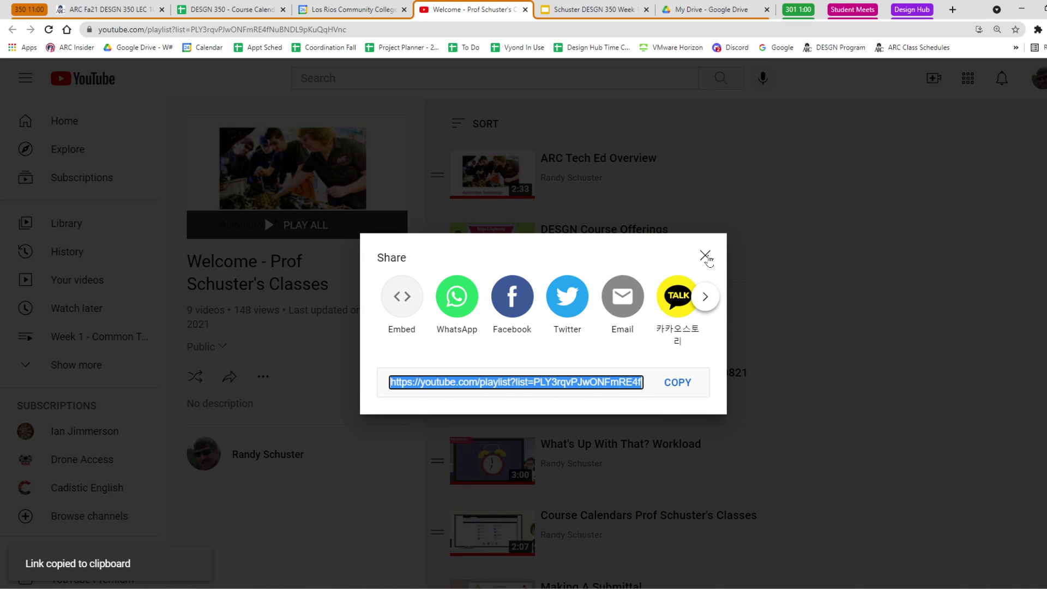
left_click(705, 255)
left_click(319, 10)
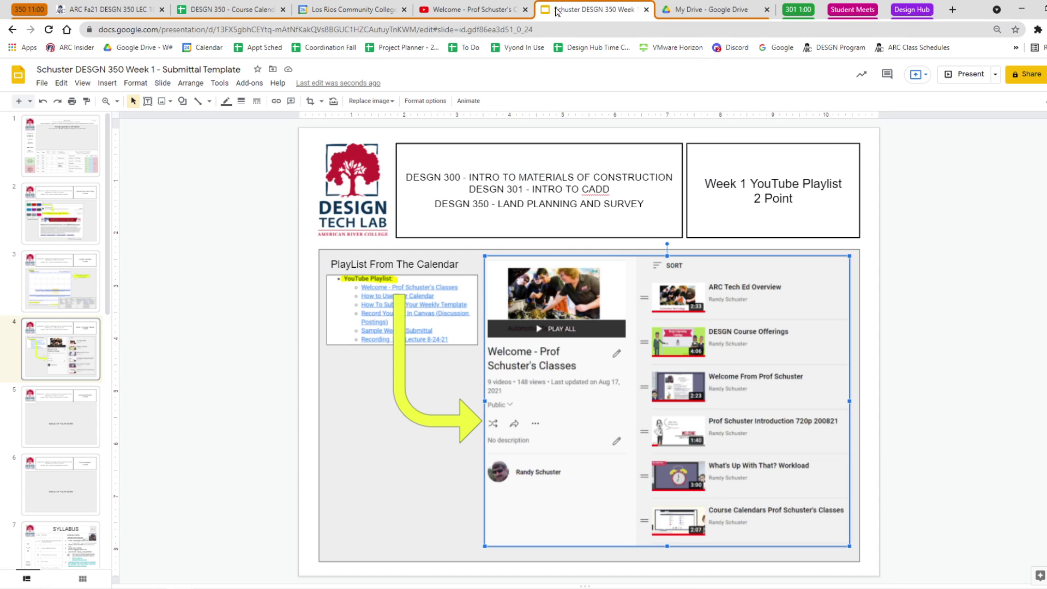
left_click(554, 11)
Link the slide 4 playlist screenshot to the pasted YouTube playlist URL.
left_click(677, 328)
left_click(276, 101)
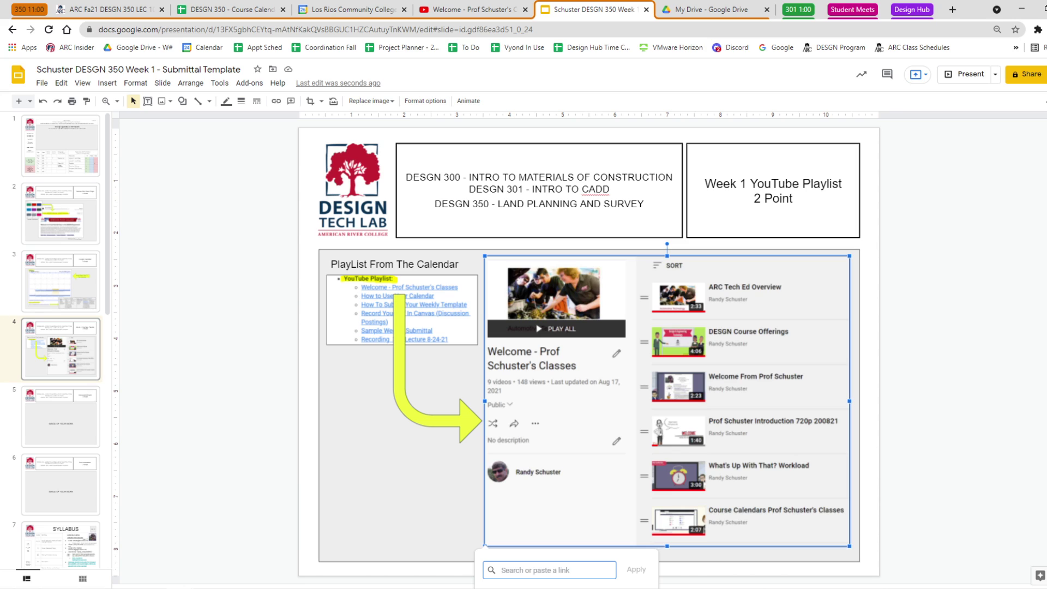
key("ctrl+v")
left_click(636, 569)
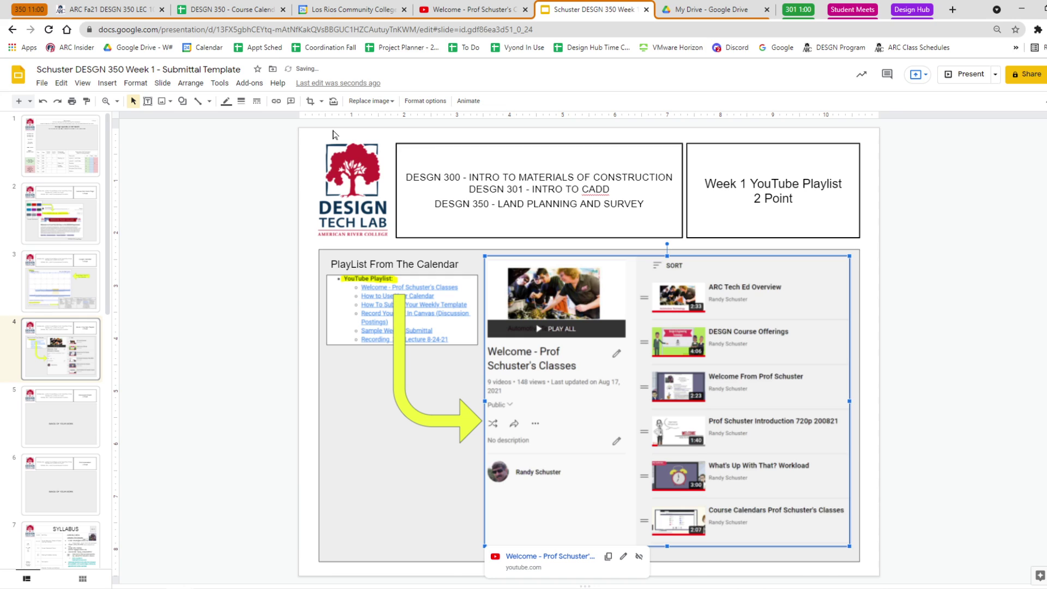
key("ctrl+k")
left_click(236, 173)
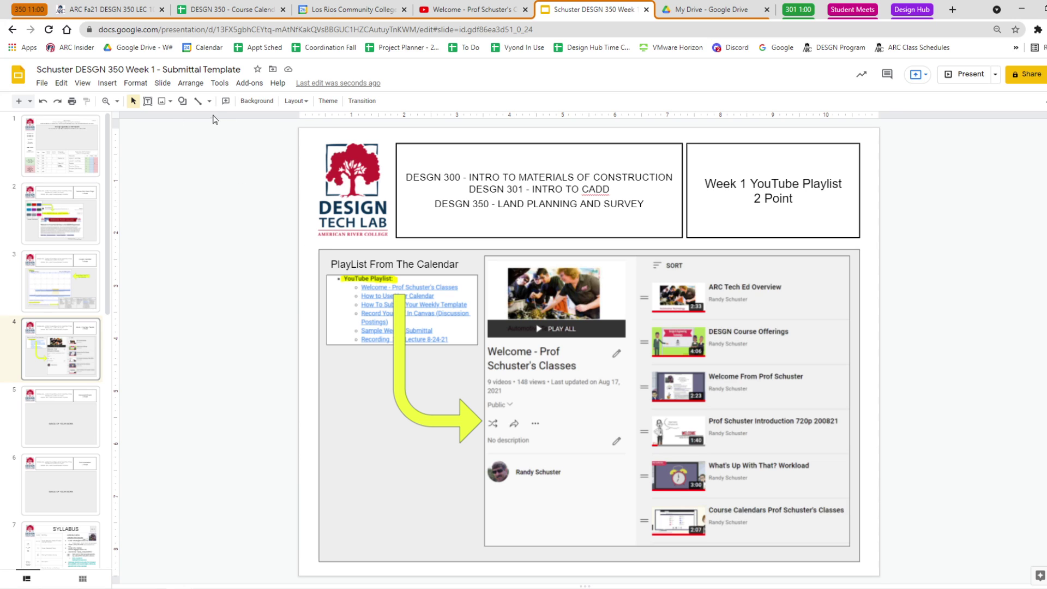
left_click(107, 87)
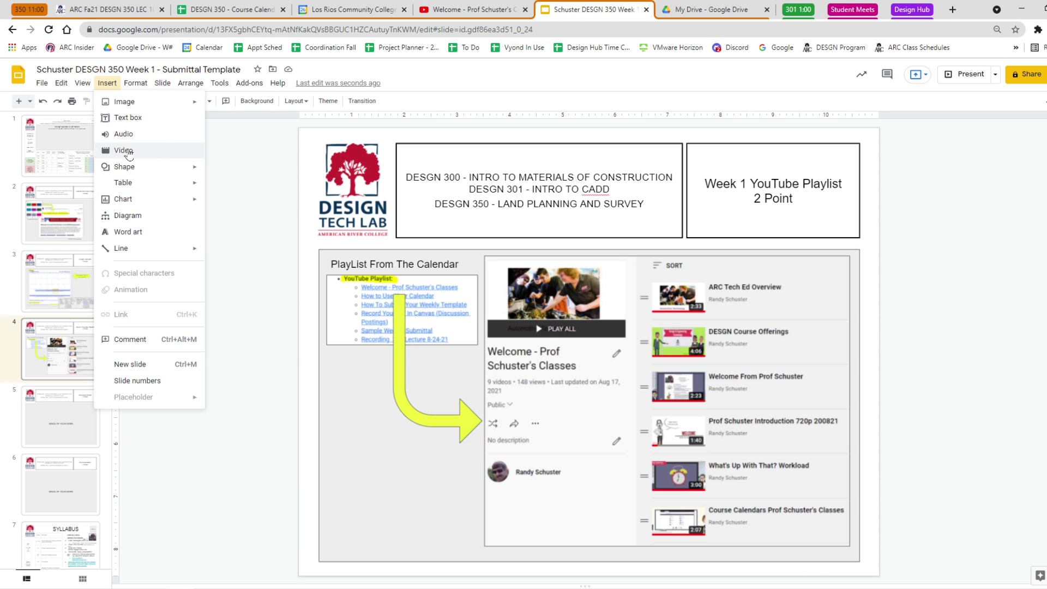
left_click(259, 266)
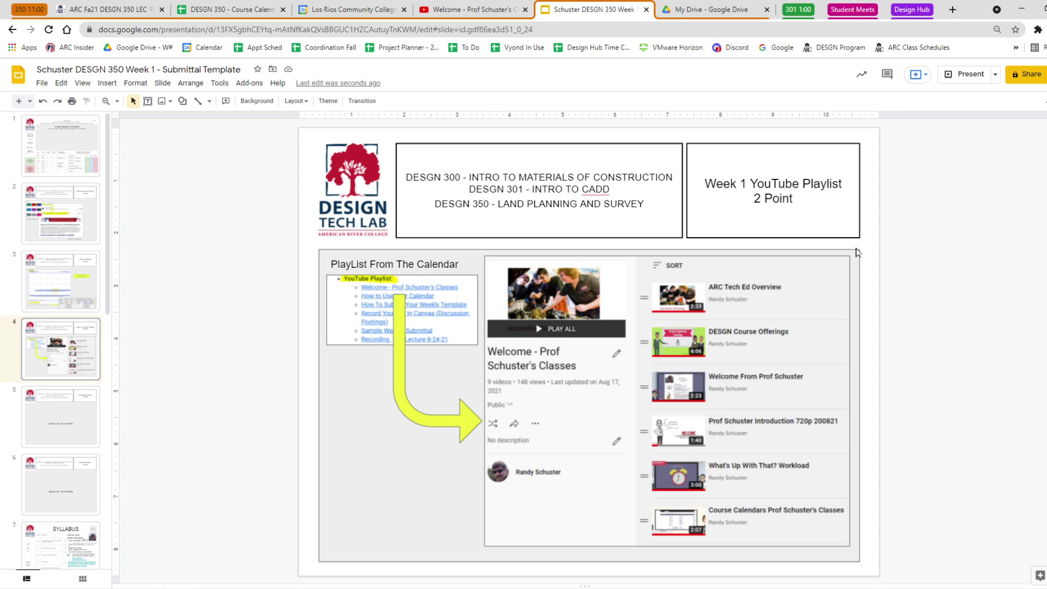
Delete the 'IMAGE OF YOUR WORK' placeholder on slide 5 and return to the Week 1 calendar event.
left_click(64, 424)
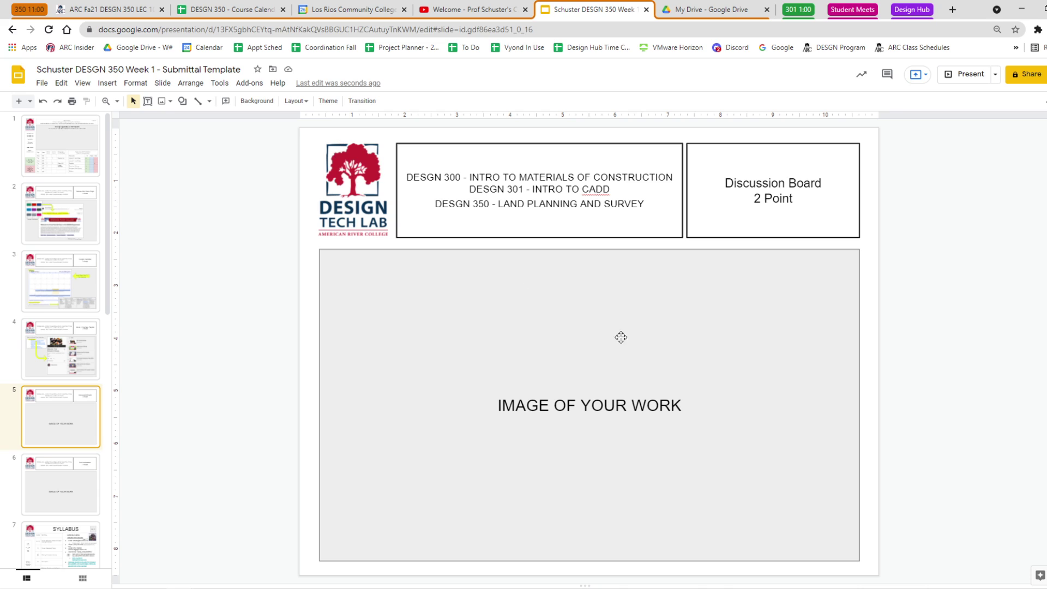
left_click_drag(681, 405, 498, 406)
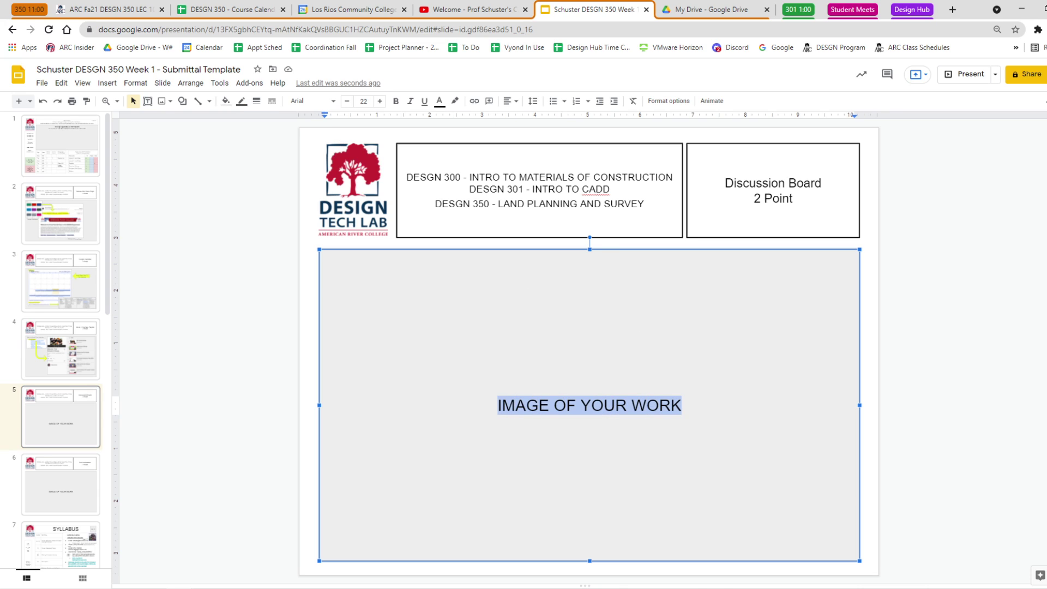
key("BackSpace")
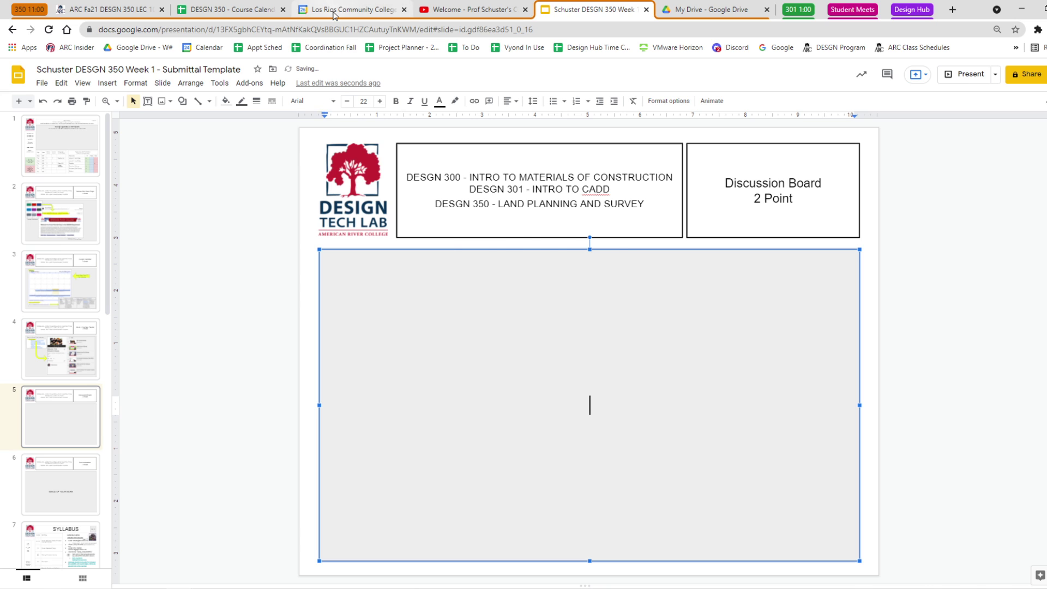
left_click(335, 10)
scroll(587, 387, "down", 4)
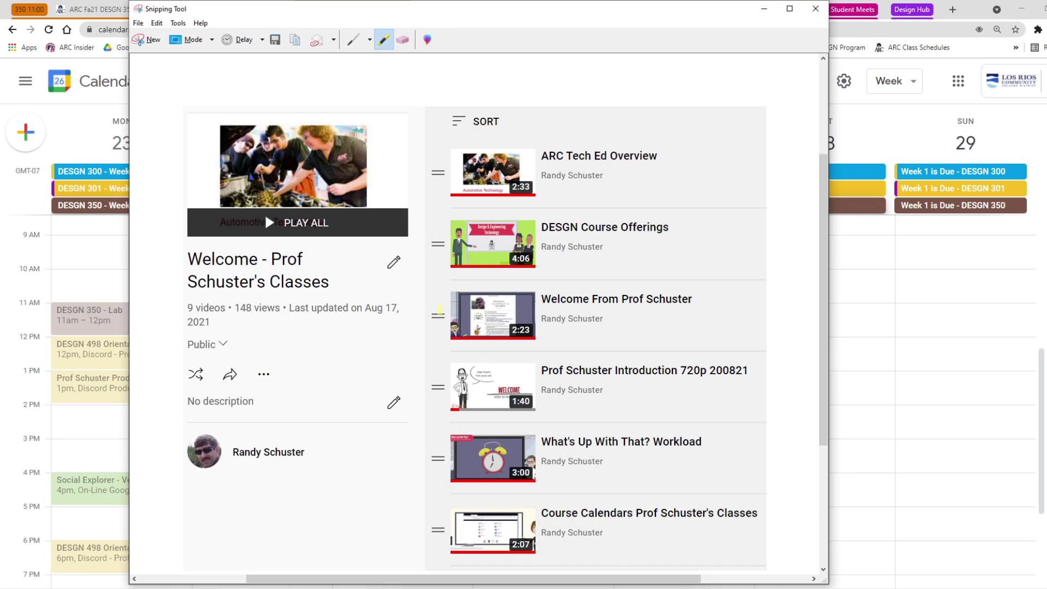
Snip the calendar's Things To Do discussion list with Discussion Postings highlighted yellow.
key("alt+Tab")
left_click(146, 42)
mouse_move(420, 220)
left_mouse_down()
mouse_move(547, 269)
mouse_move(635, 320)
left_mouse_up()
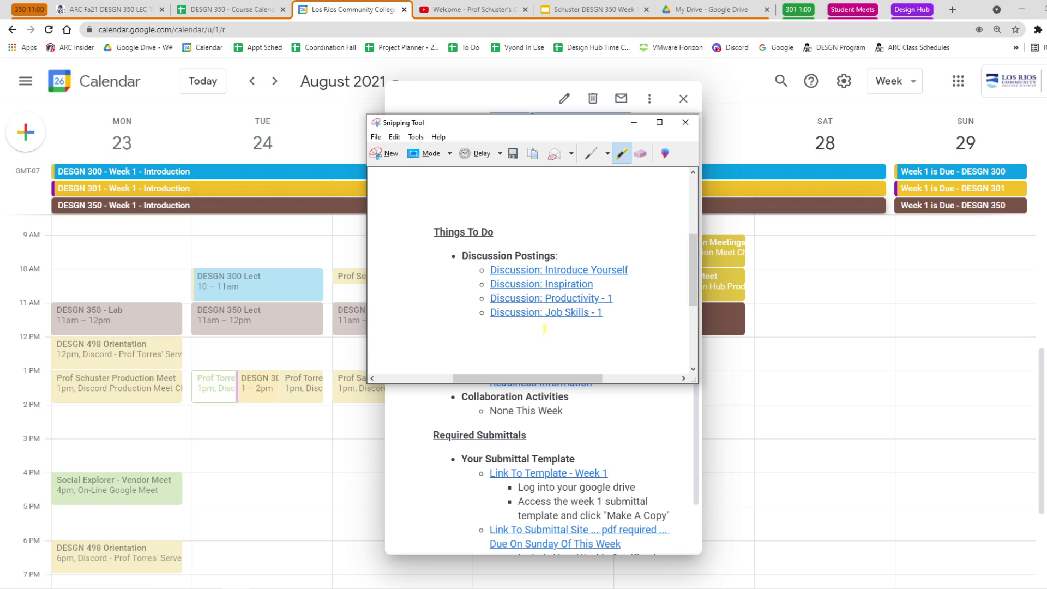
left_click_drag(463, 256, 557, 259)
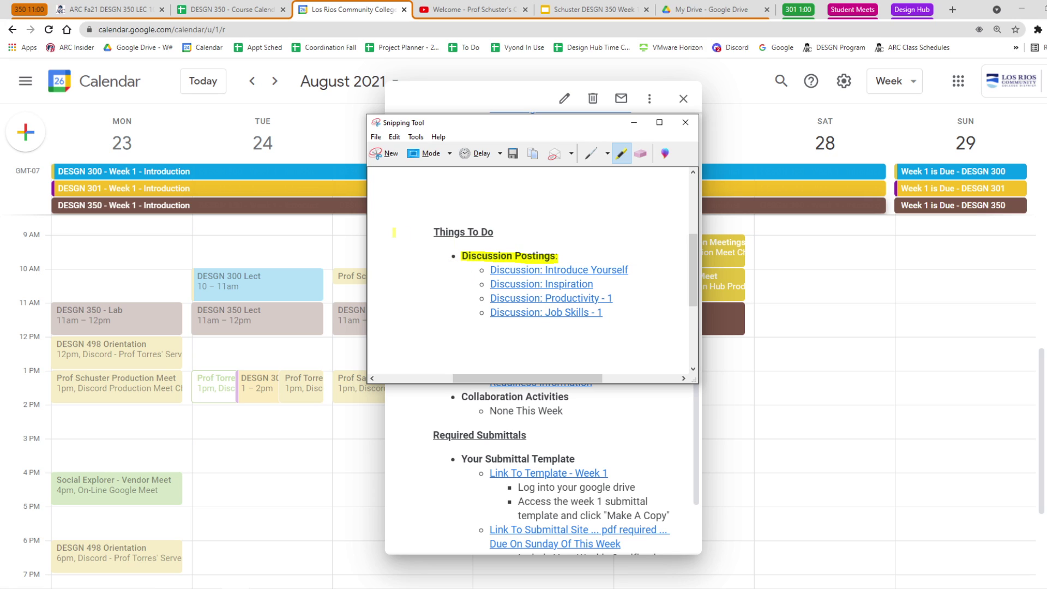
Paste the snip onto slide 5 at the top-left and give it a thin border.
left_click(583, 9)
key("ctrl+v")
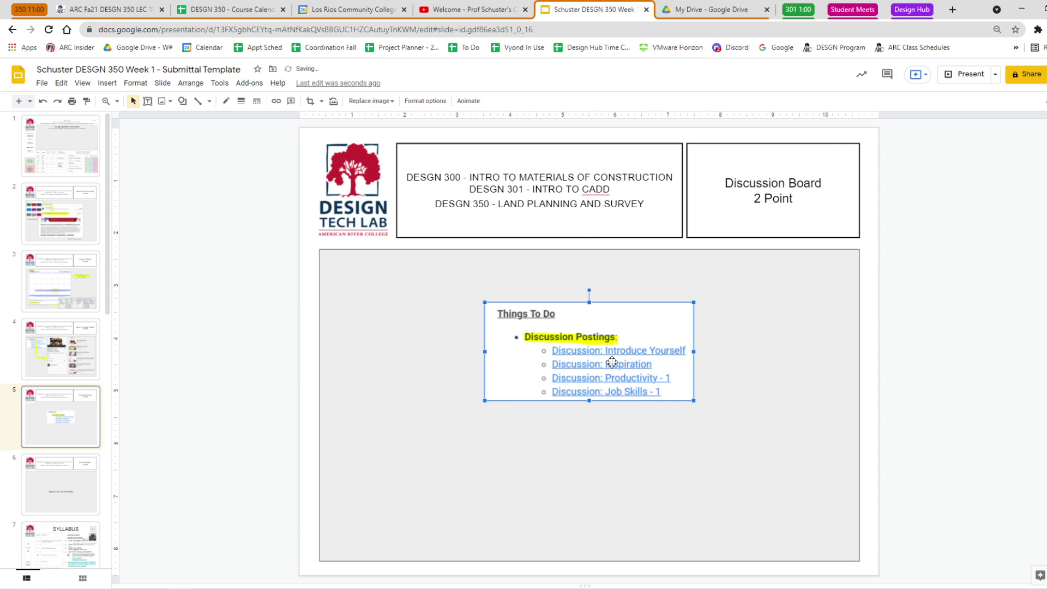
left_click_drag(599, 357, 451, 317)
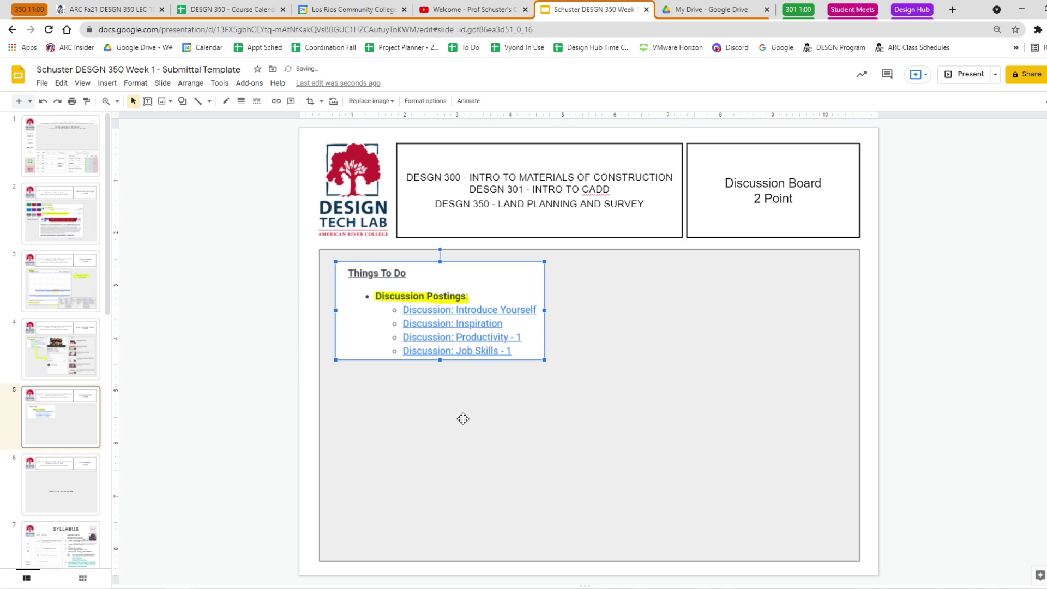
left_click(241, 100)
left_click(258, 121)
left_click(145, 245)
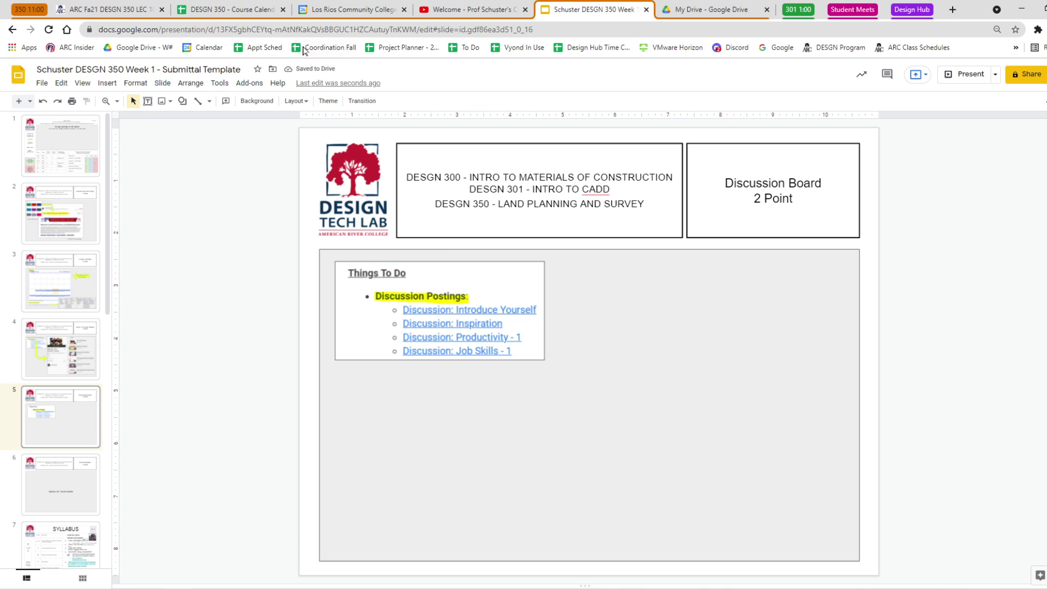
left_click(94, 11)
Snip Canvas's Pinned Discussions list, highlight its heading yellow, and paste it onto slide 5.
scroll(112, 213, "up", 10)
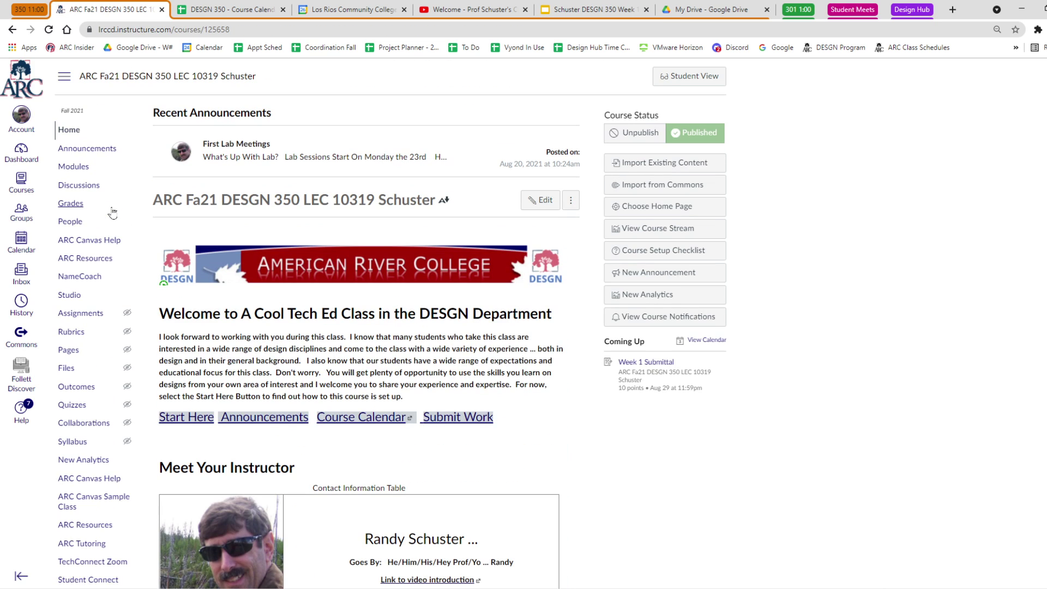
left_click(79, 185)
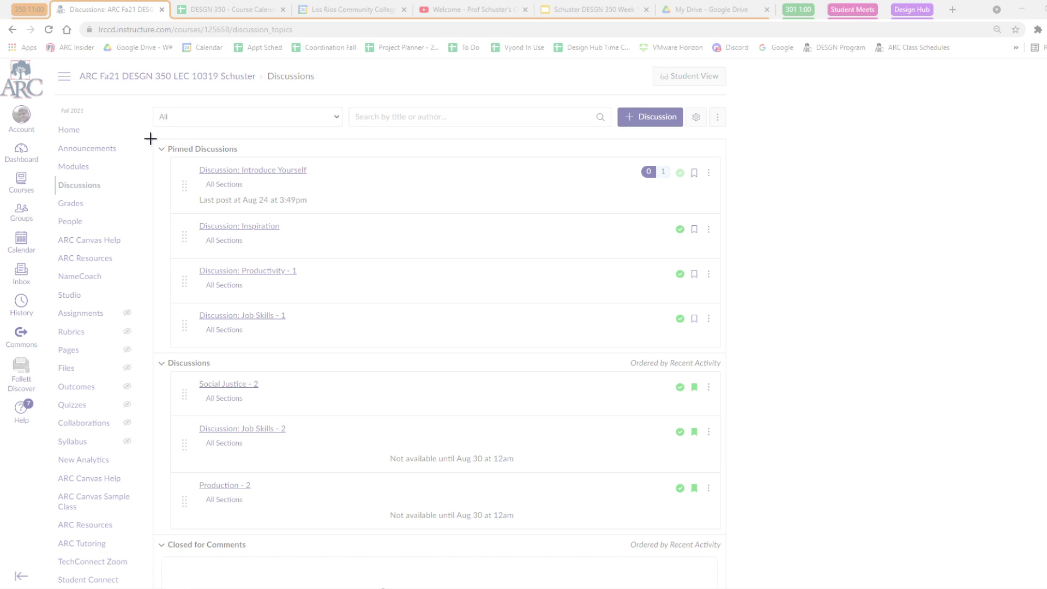
mouse_move(154, 139)
left_mouse_down()
mouse_move(708, 355)
mouse_move(725, 352)
left_mouse_up()
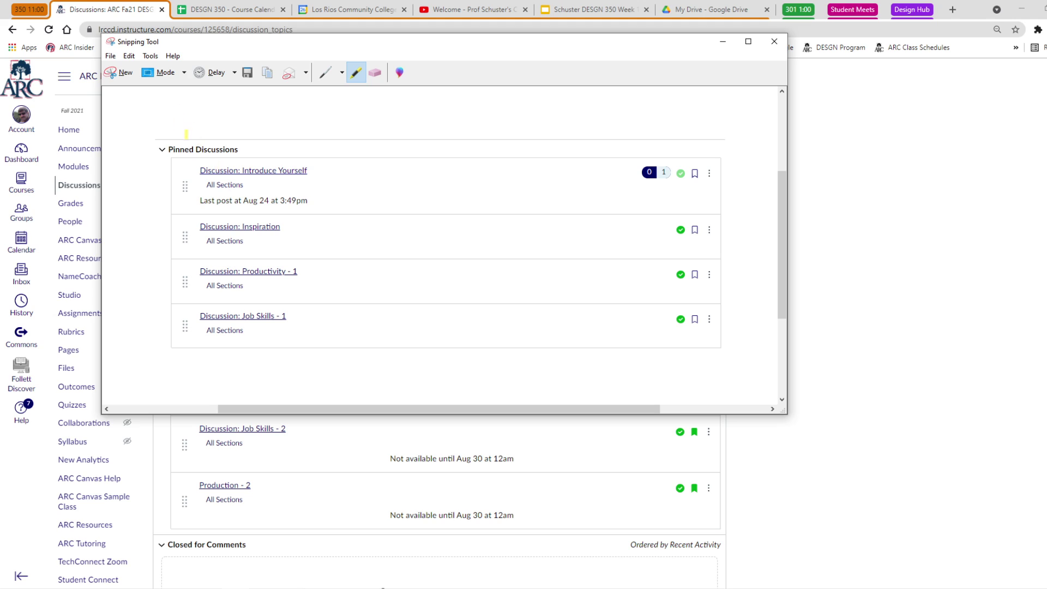
left_click_drag(168, 149, 237, 149)
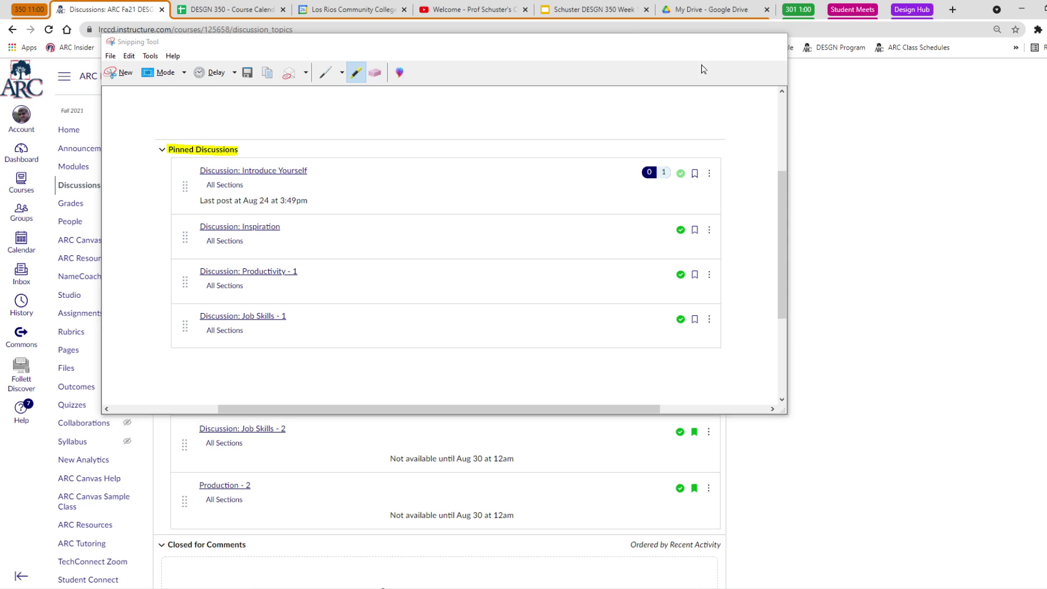
left_click(723, 41)
left_click(589, 9)
key("ctrl+v")
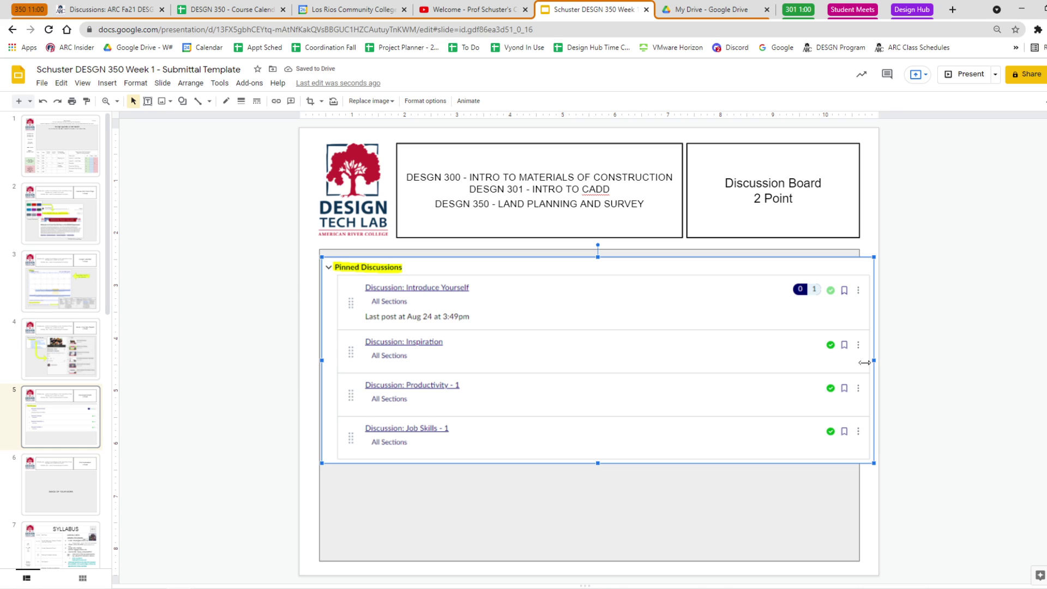
Crop the right side off the pinned discussions screenshot.
left_click_drag(859, 363, 632, 360)
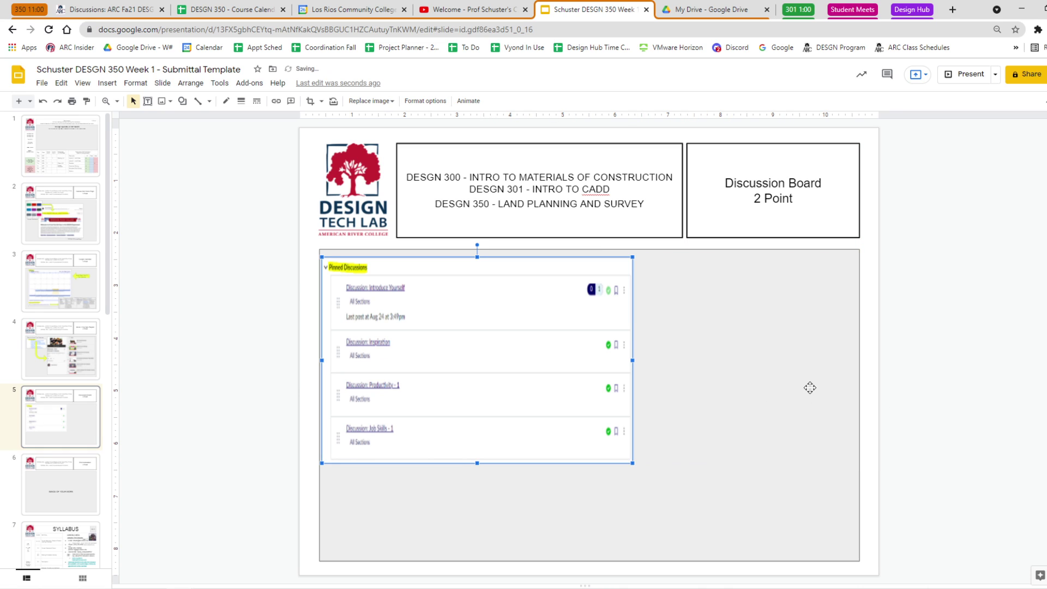
key("ctrl+z")
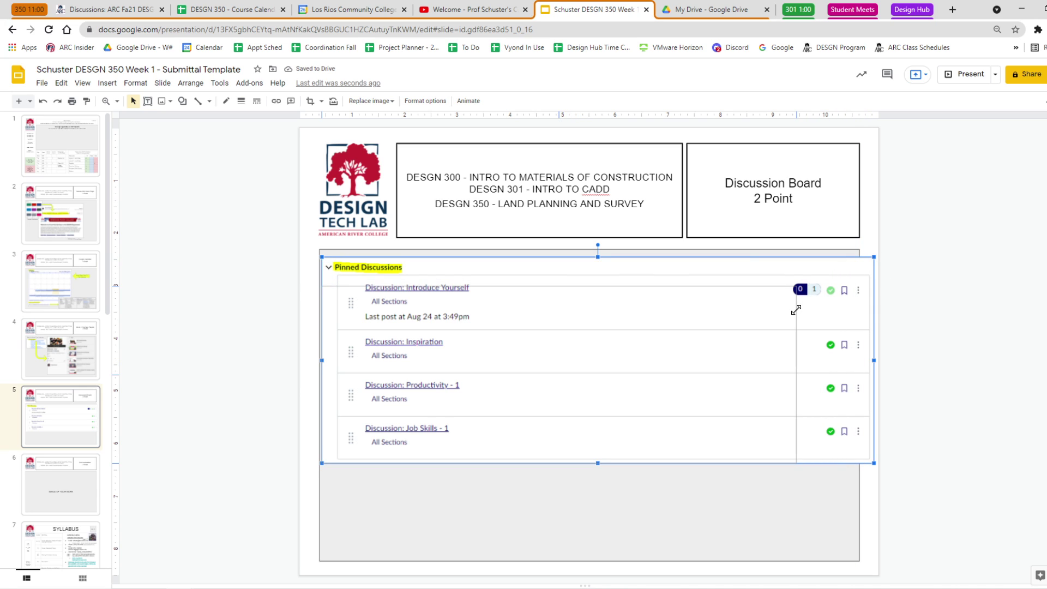
left_click_drag(873, 258, 871, 259)
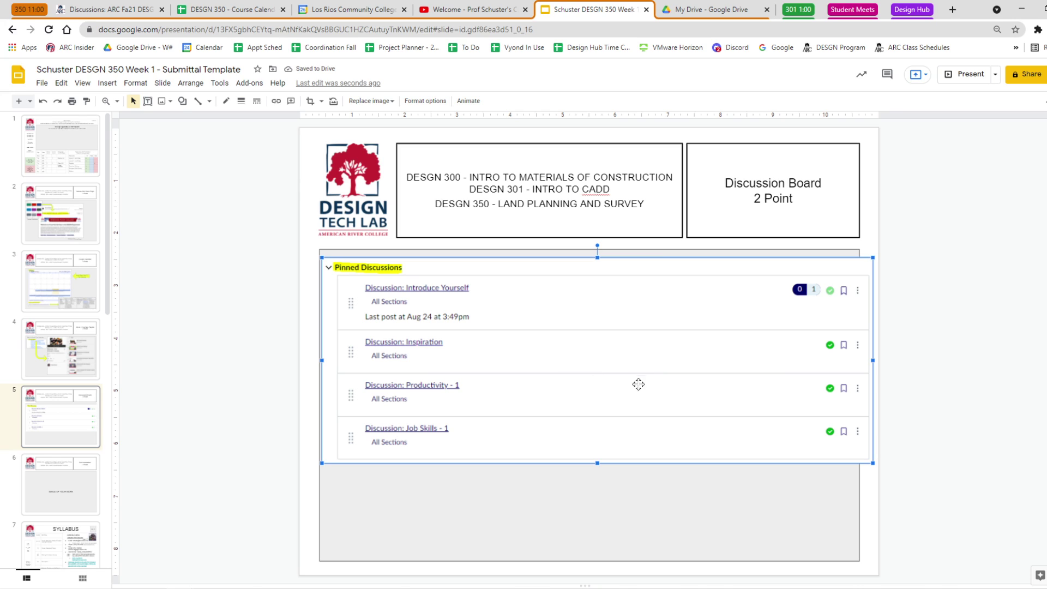
left_click(444, 364)
left_click(444, 427)
left_click(309, 101)
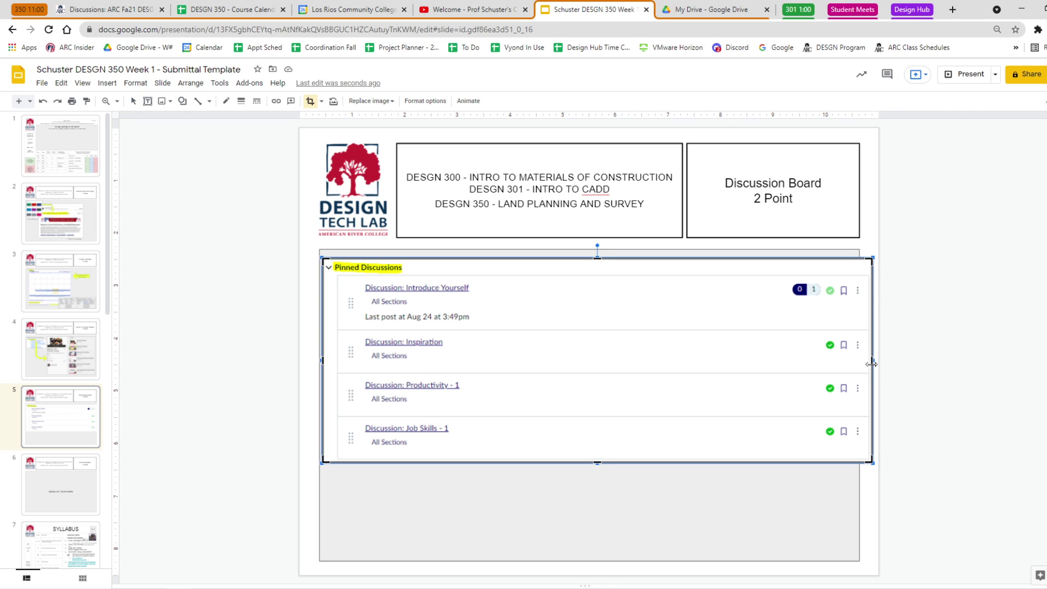
left_click_drag(871, 364, 546, 389)
left_click(982, 386)
Move and enlarge the cropped screenshot beside the Things To Do box.
left_click_drag(461, 383, 576, 419)
left_click_drag(662, 500, 703, 537)
left_click_drag(617, 493, 661, 498)
left_click_drag(626, 440, 743, 373)
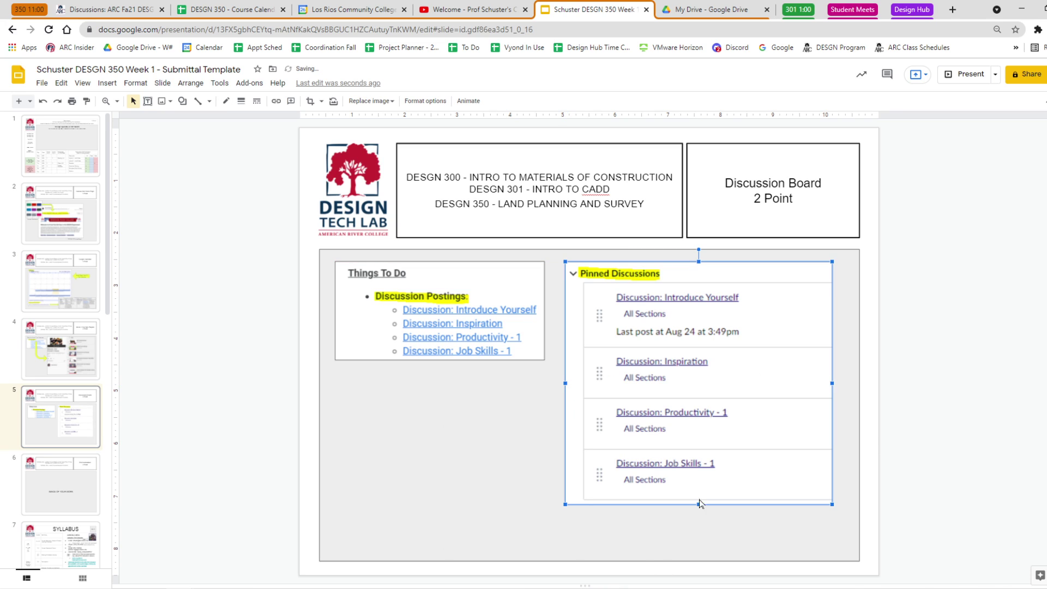
left_click_drag(565, 503, 552, 516)
left_click_drag(831, 514, 839, 521)
left_click(963, 476)
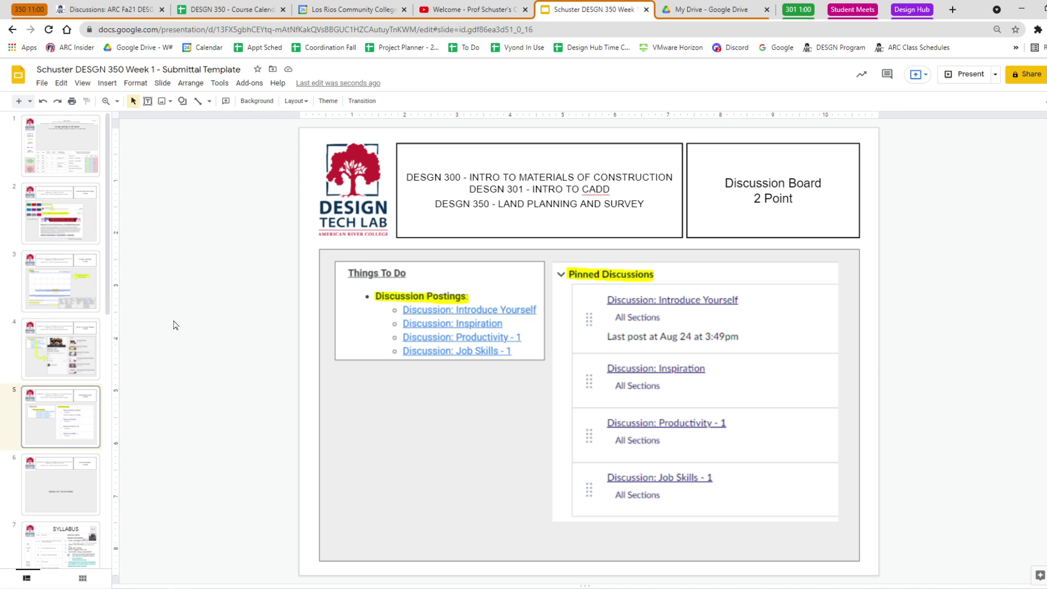
Open and pause the Prof Schuster Introduction 720p 200821 video, copy its share link, and go back to Slides.
left_click(468, 12)
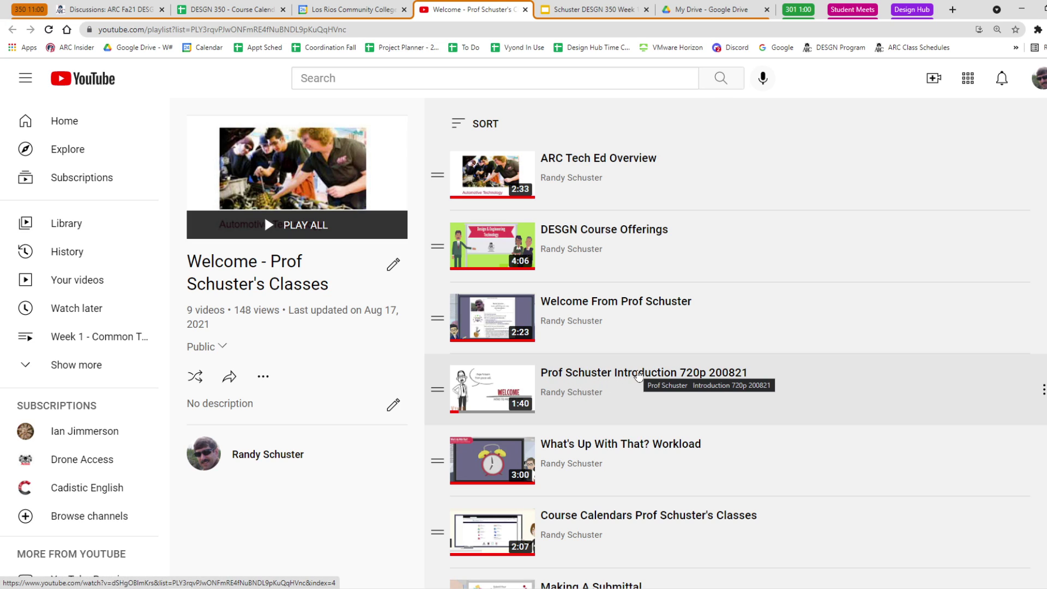
left_click(638, 375)
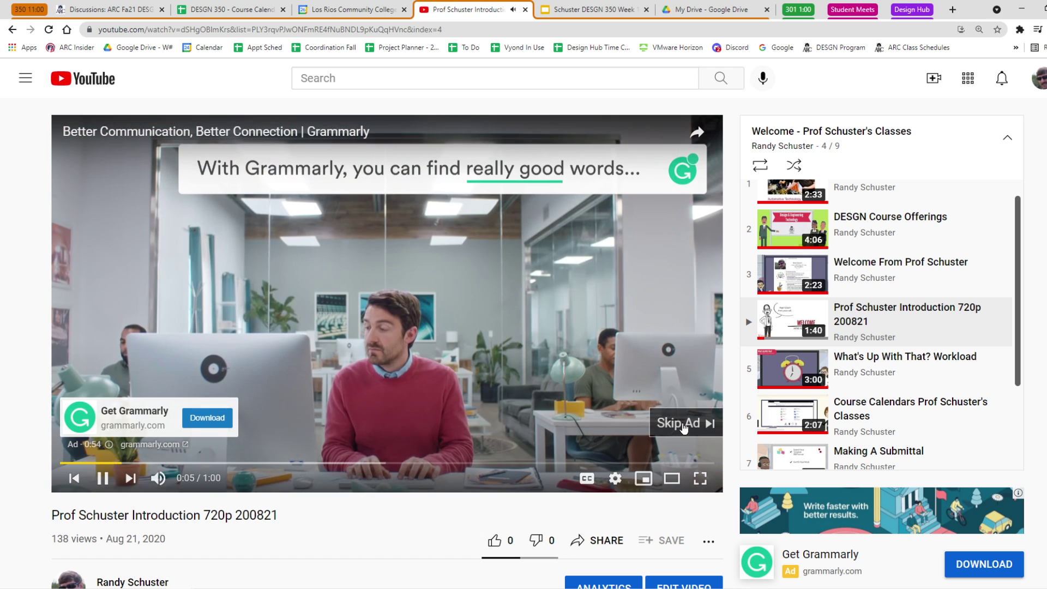
left_click(685, 423)
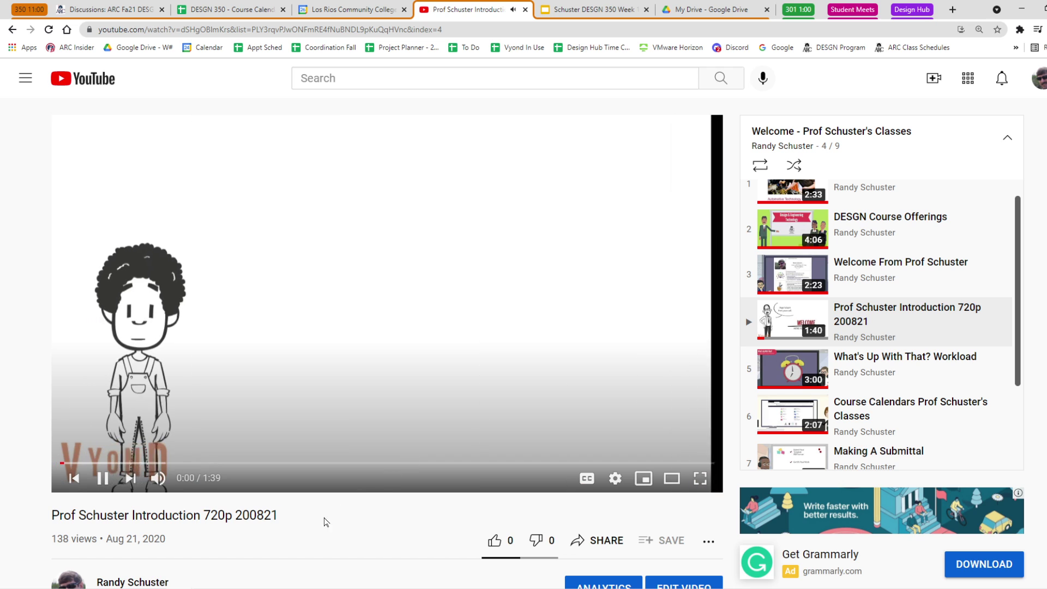
key("k")
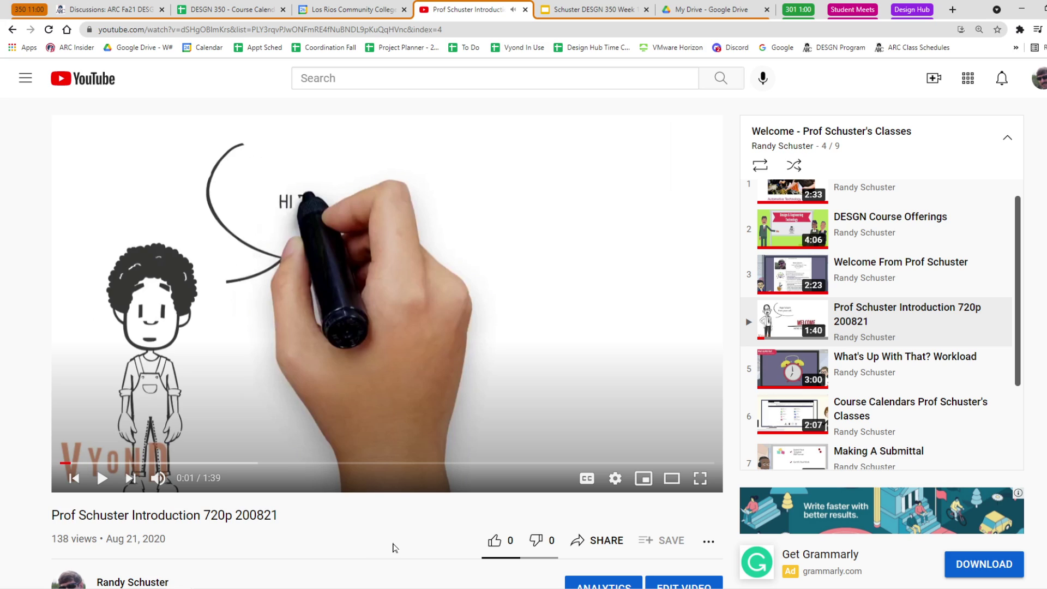
left_click(601, 542)
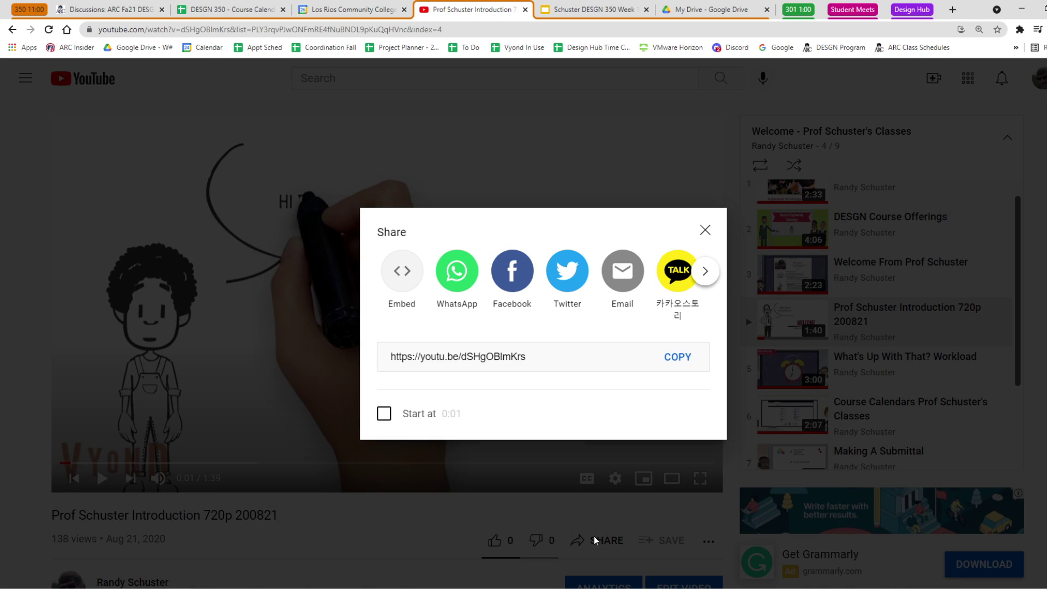
left_click(676, 355)
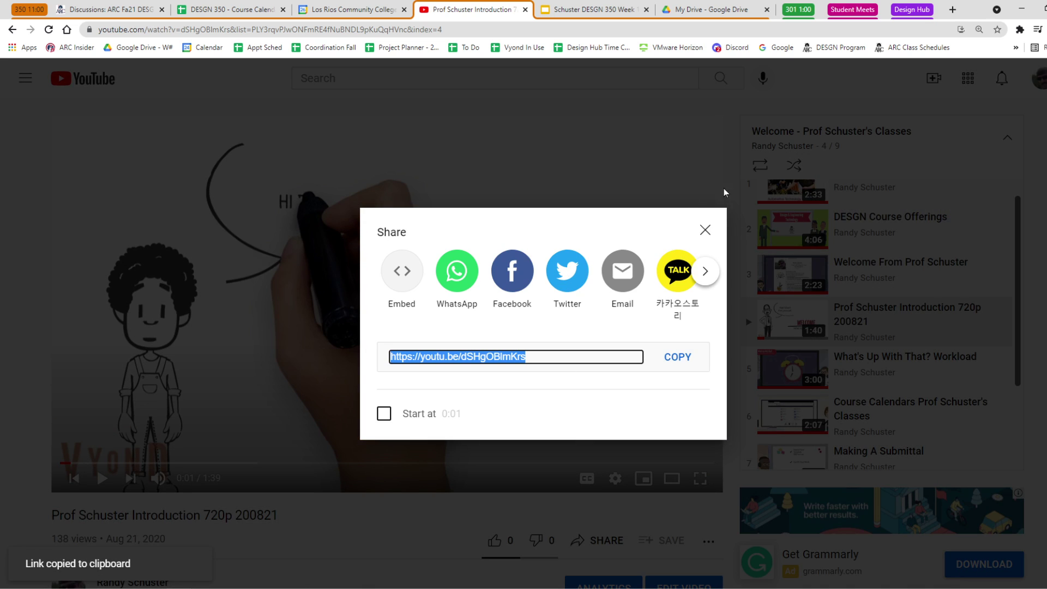
left_click(705, 231)
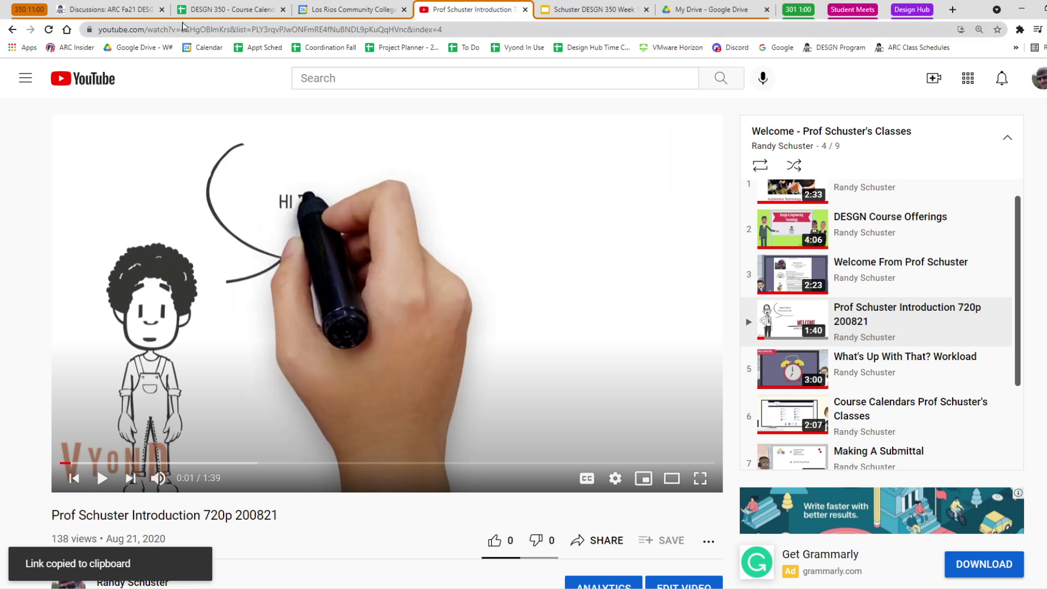
left_click(593, 6)
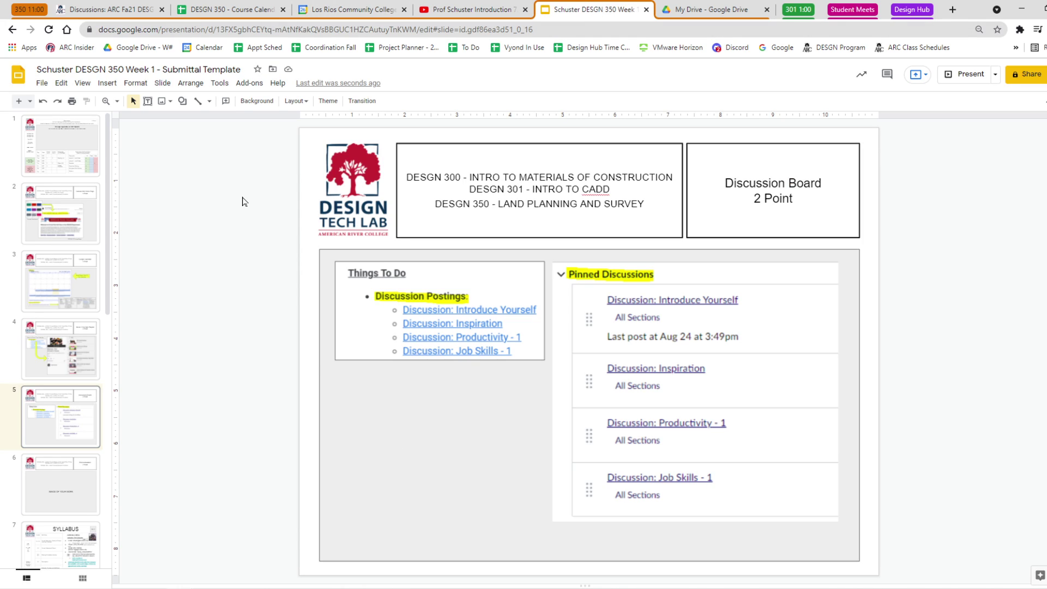
Insert the Prof Schuster Introduction YouTube video onto slide 5 using the pasted link.
left_click(106, 84)
left_click(123, 150)
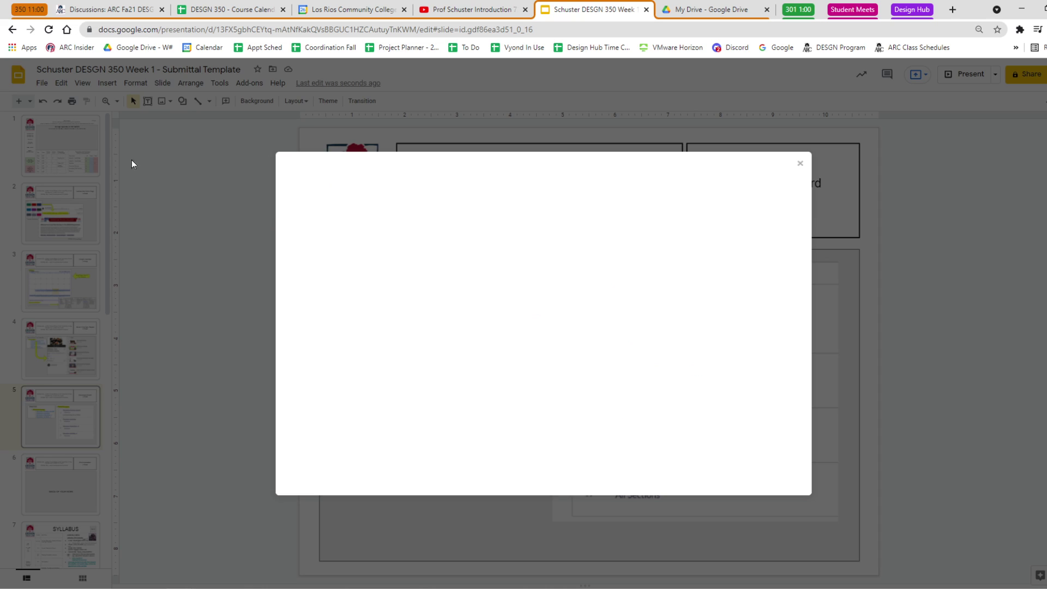
key("ctrl+v")
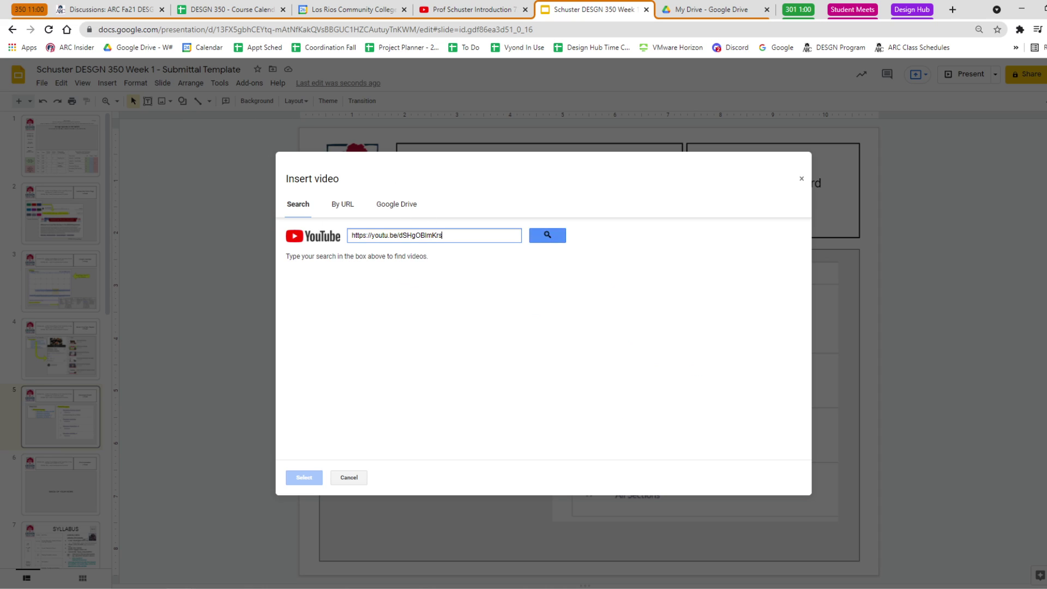
left_click(547, 235)
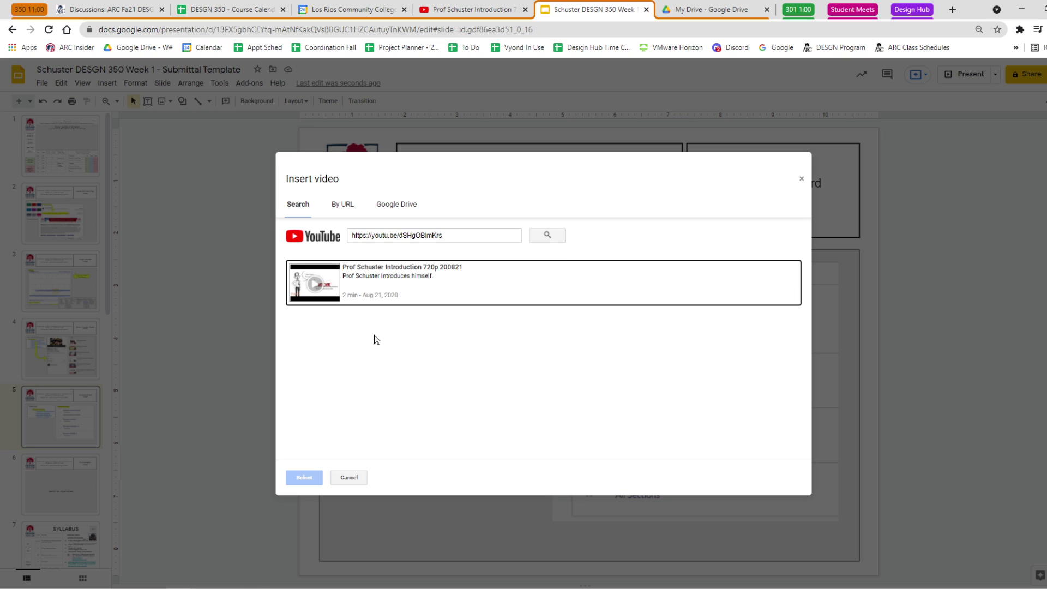
left_click(319, 284)
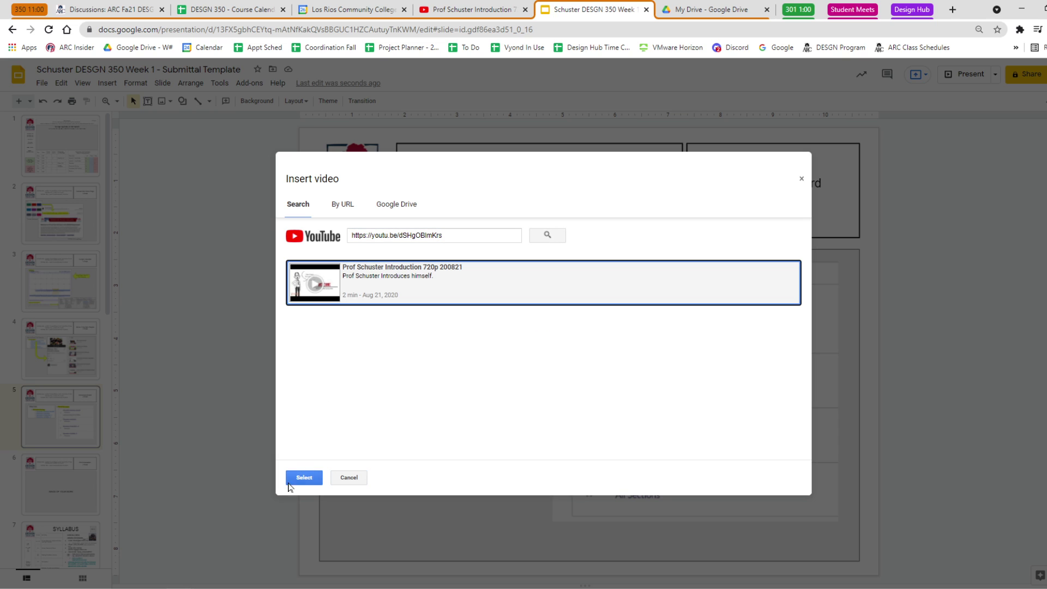
left_click(304, 478)
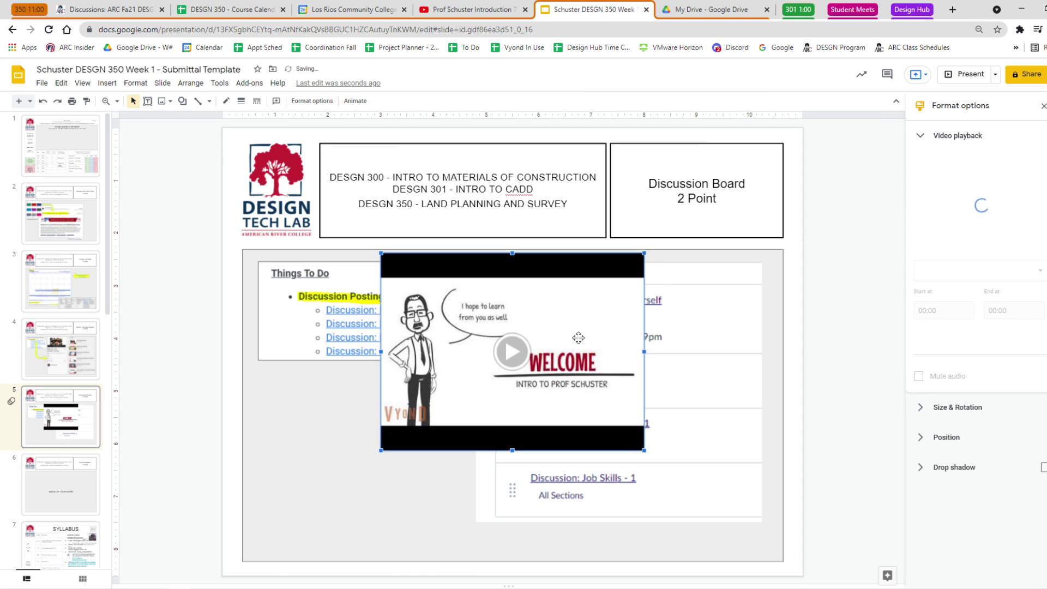
Resize the video and position it beneath the Things To Do box.
left_click_drag(644, 252, 537, 333)
left_click_drag(455, 407, 353, 478)
left_click_drag(438, 404, 464, 384)
left_click_drag(278, 383, 257, 368)
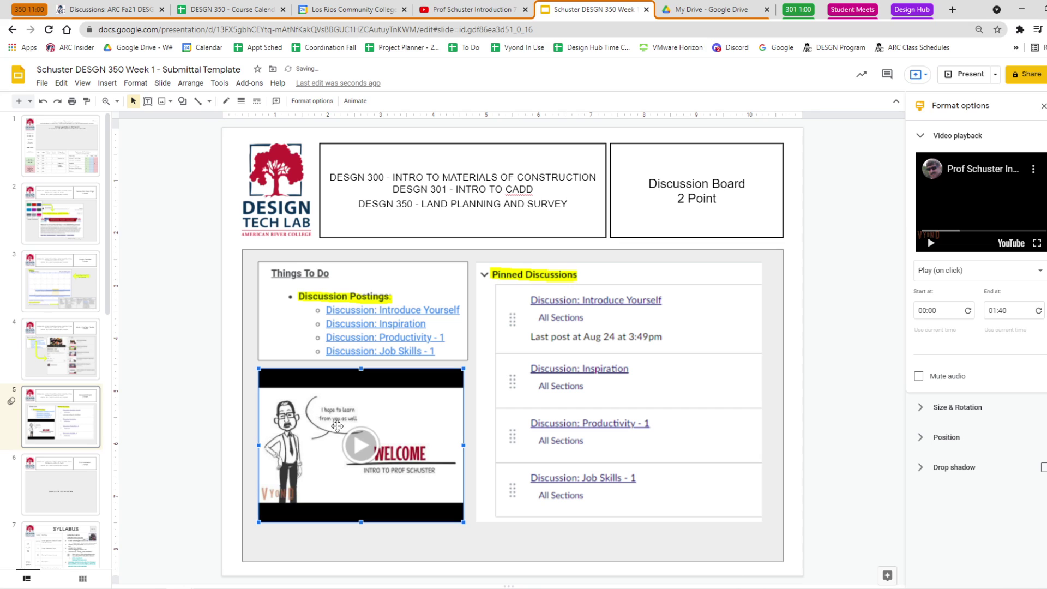
Draw a bent arrow shape on slide 5.
left_click(175, 390)
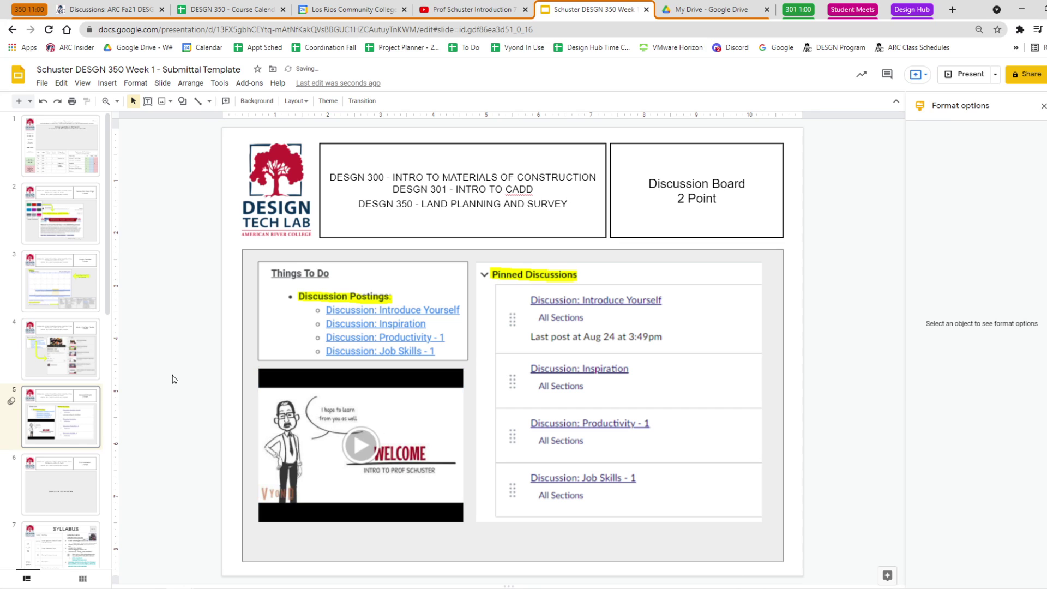
left_click(183, 101)
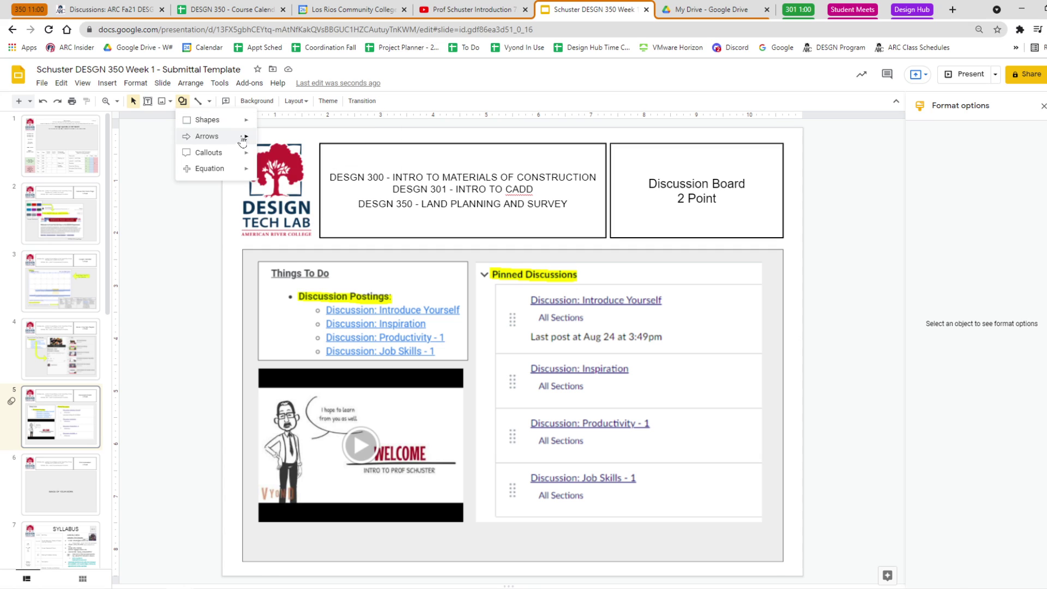
mouse_move(218, 137)
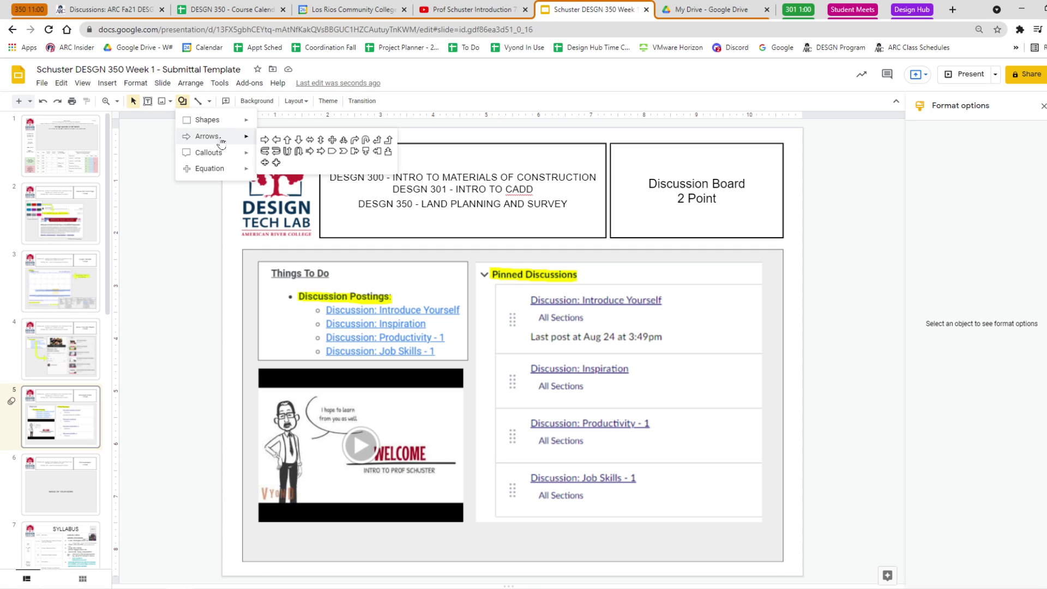
left_click(344, 140)
left_click_drag(515, 313, 473, 462)
Rotate the bent arrow 180° and stretch it from the pinned discussions toward the video.
left_click_drag(494, 299, 492, 453)
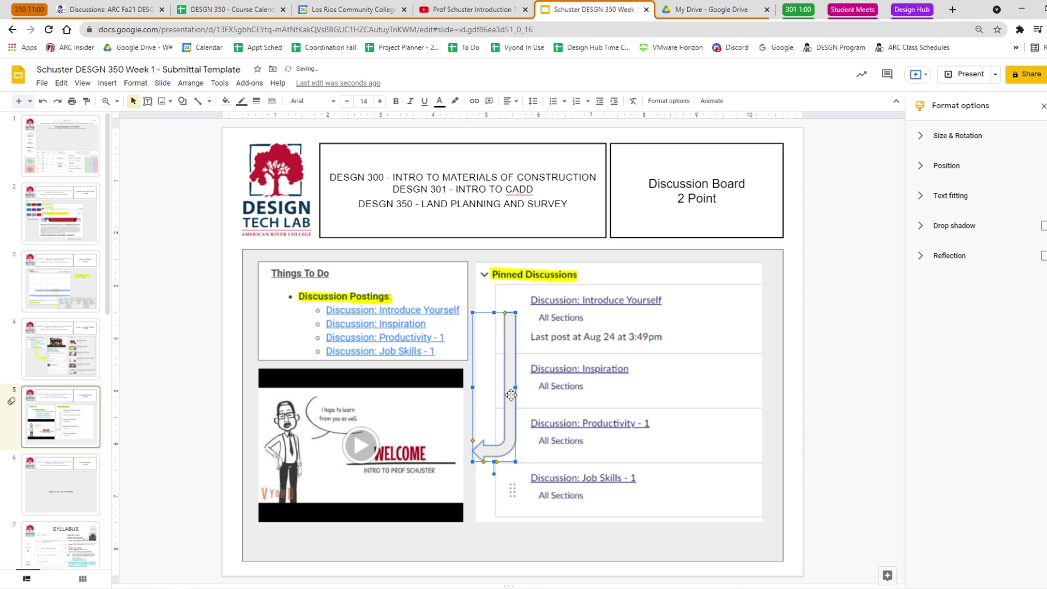
left_click_drag(511, 395, 521, 388)
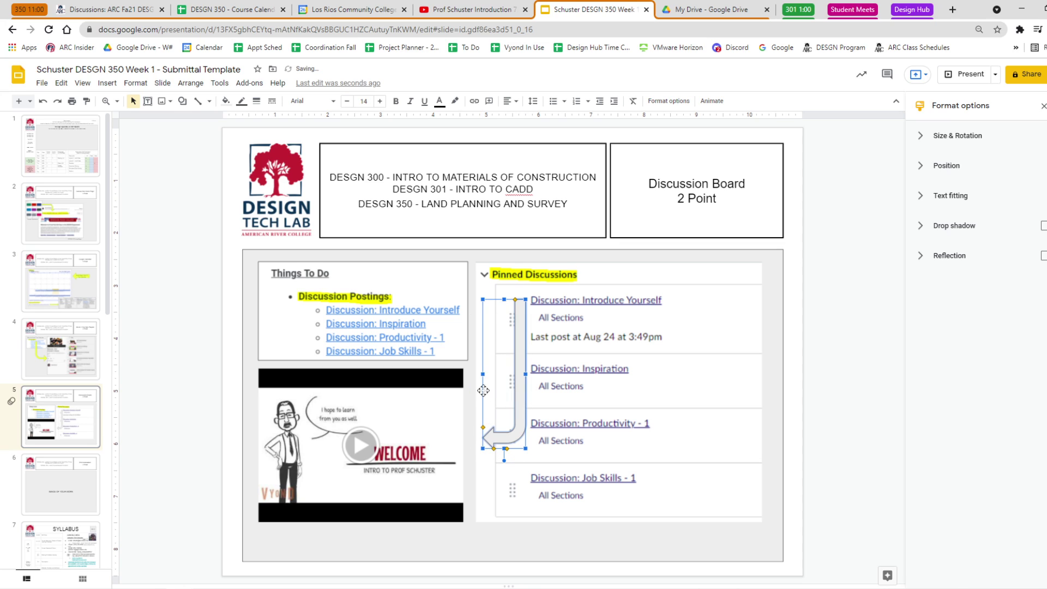
left_click_drag(480, 374, 462, 375)
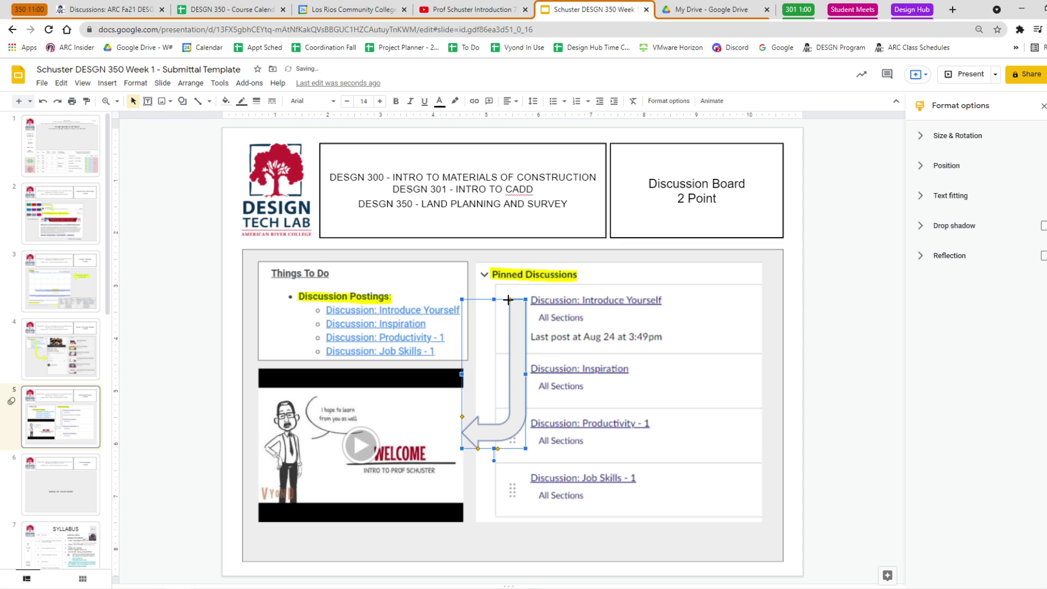
Thin the bent arrow's shaft and head and fill it yellow.
left_click_drag(508, 300, 517, 343)
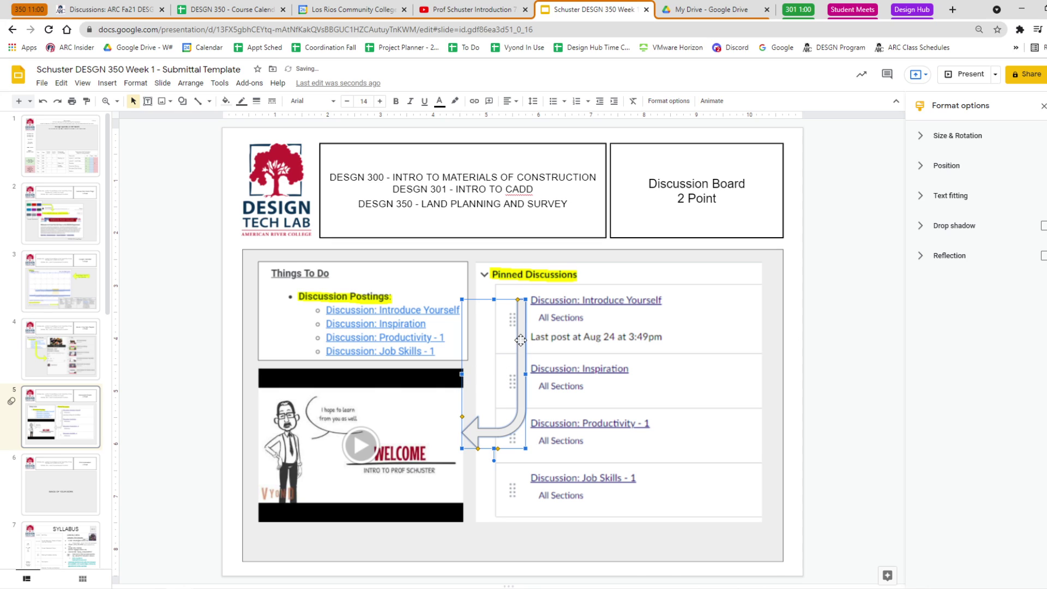
left_click_drag(520, 340, 525, 340)
left_click(226, 100)
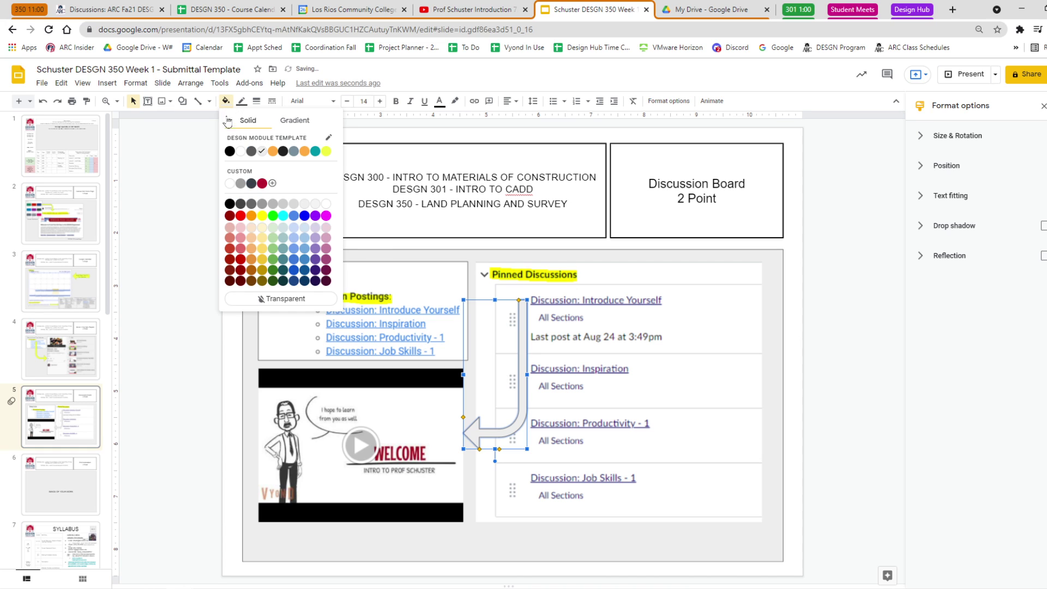
left_click(328, 159)
left_click(160, 277)
Play the embedded introduction video briefly to confirm it works, then stop it.
left_click(360, 444)
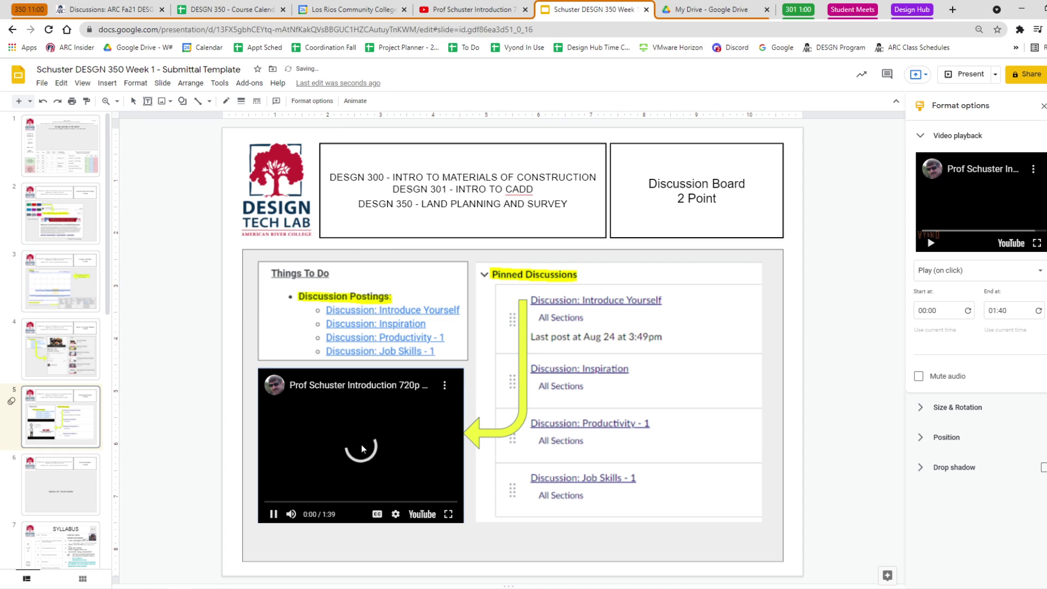
left_click(189, 446)
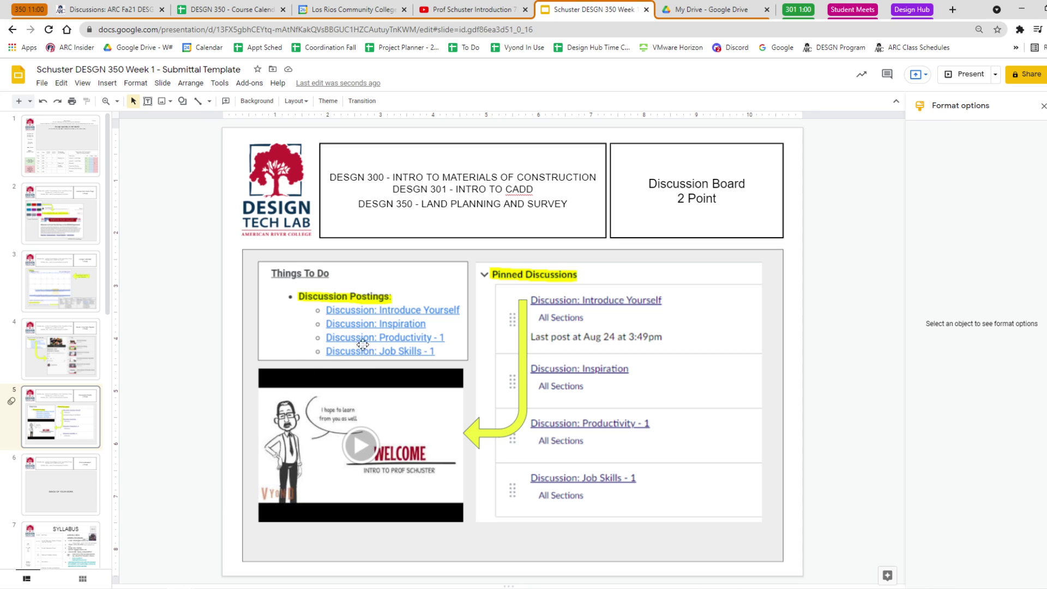
key("ctrl")
key("ctrl")
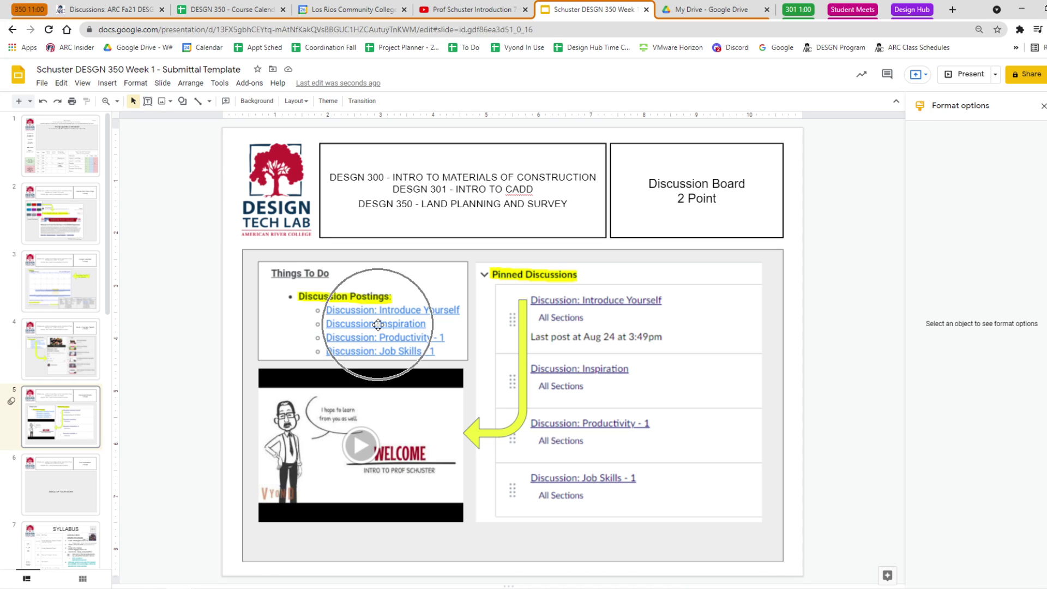
key("ctrl")
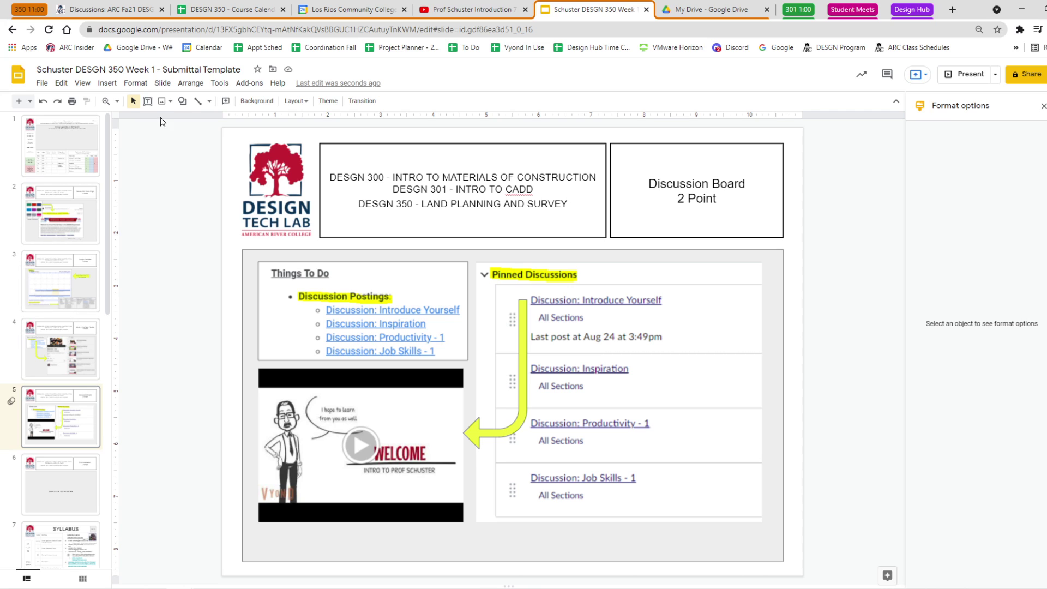
Add a 'Discussion Board From Canvas' caption text box below the pinned discussions capture.
left_click(147, 101)
left_click_drag(506, 524, 709, 543)
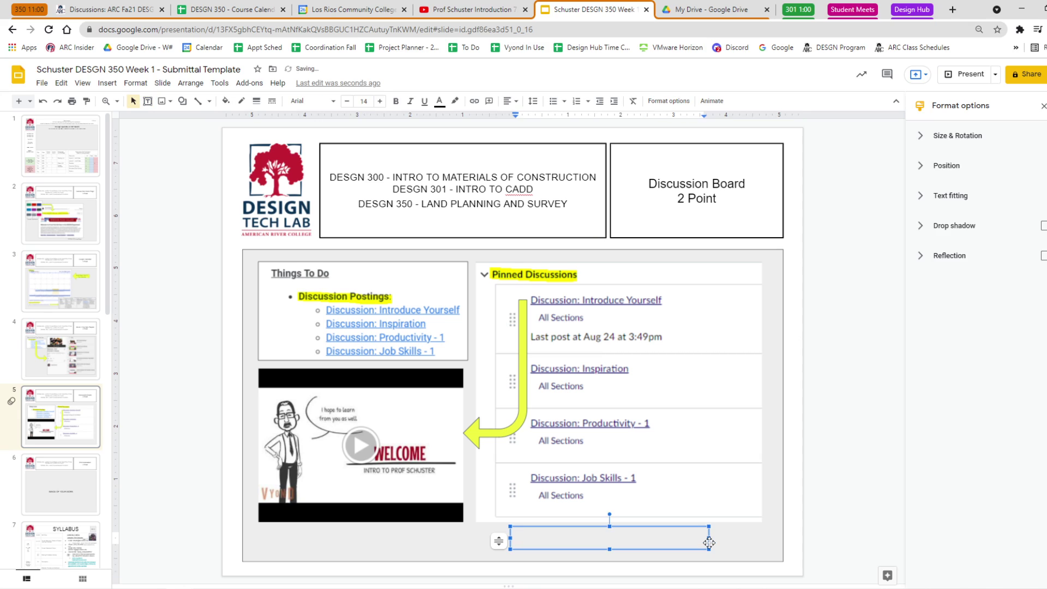
type("Discussion Board From Canvas")
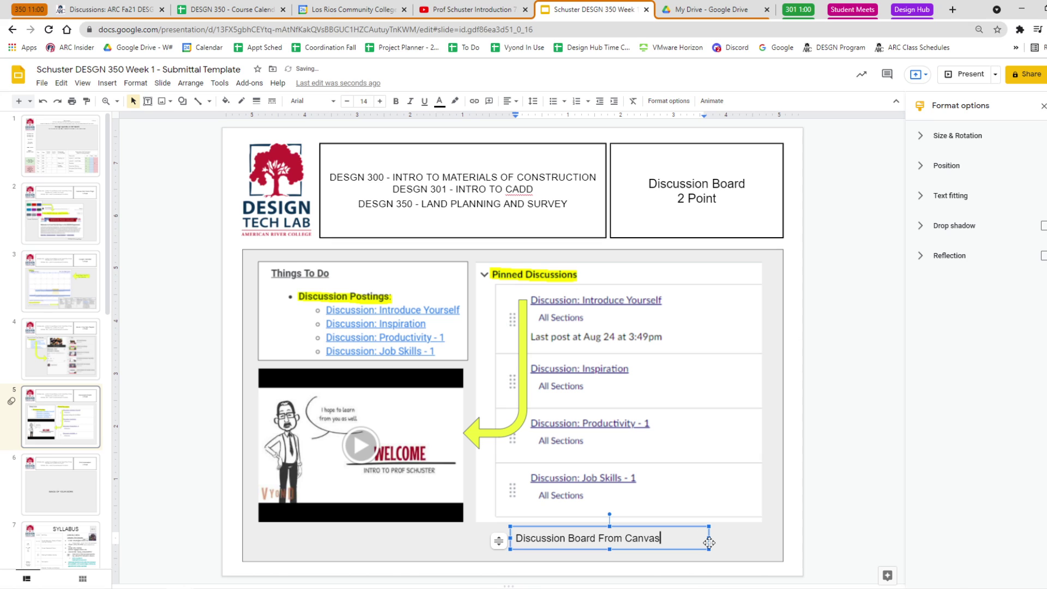
left_click(860, 524)
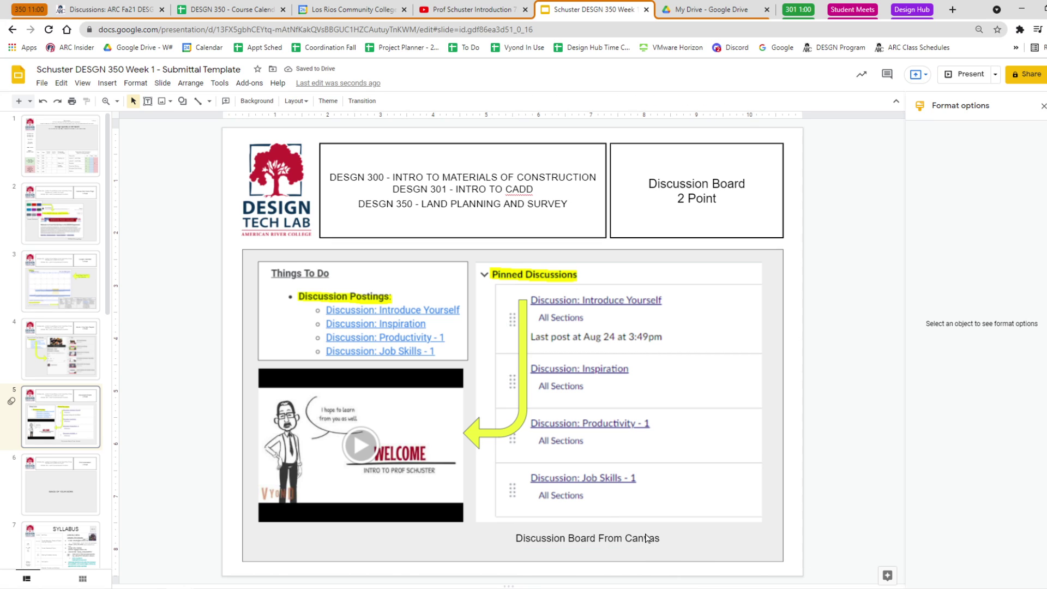
Align the caption under the pinned discussions and place a duplicate above the Things To Do list.
left_click_drag(646, 538, 702, 524)
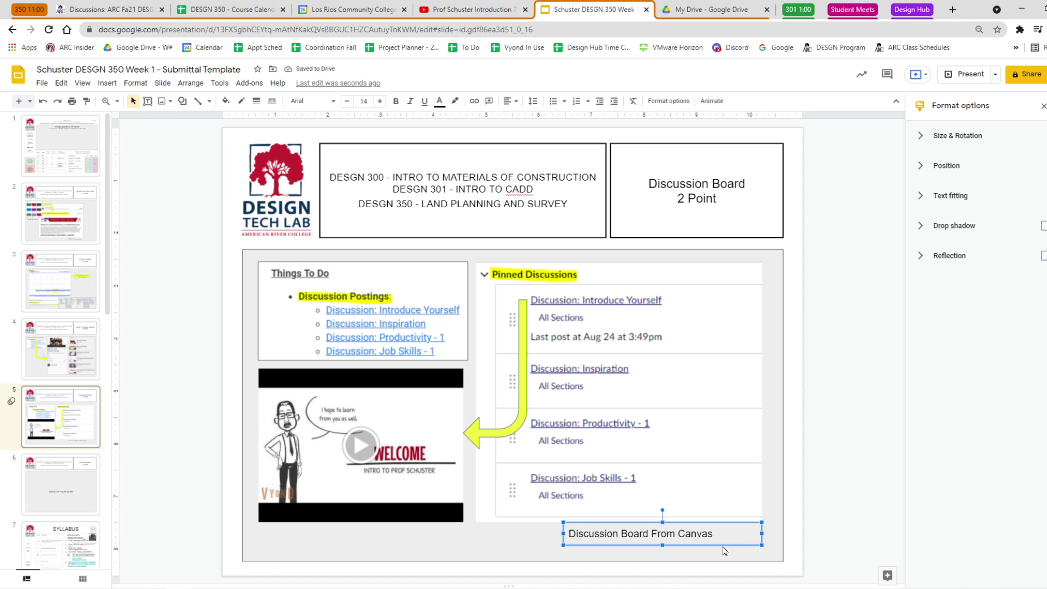
key("ctrl+d")
left_click_drag(720, 530, 405, 253)
Change the copied caption's text to 'Discussions From The Calendar'.
double_click(331, 265)
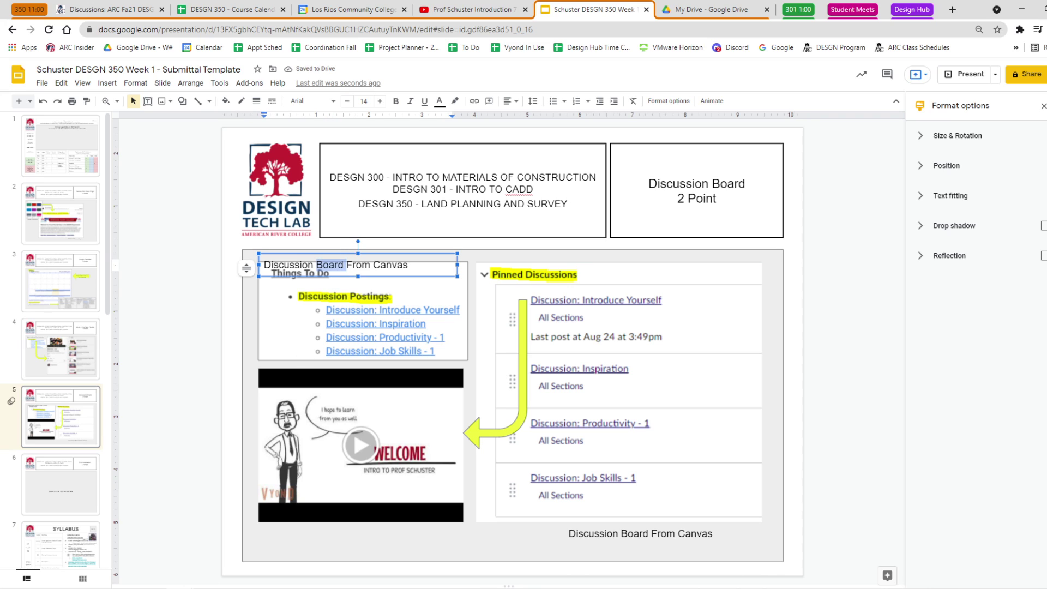
key("BackSpace")
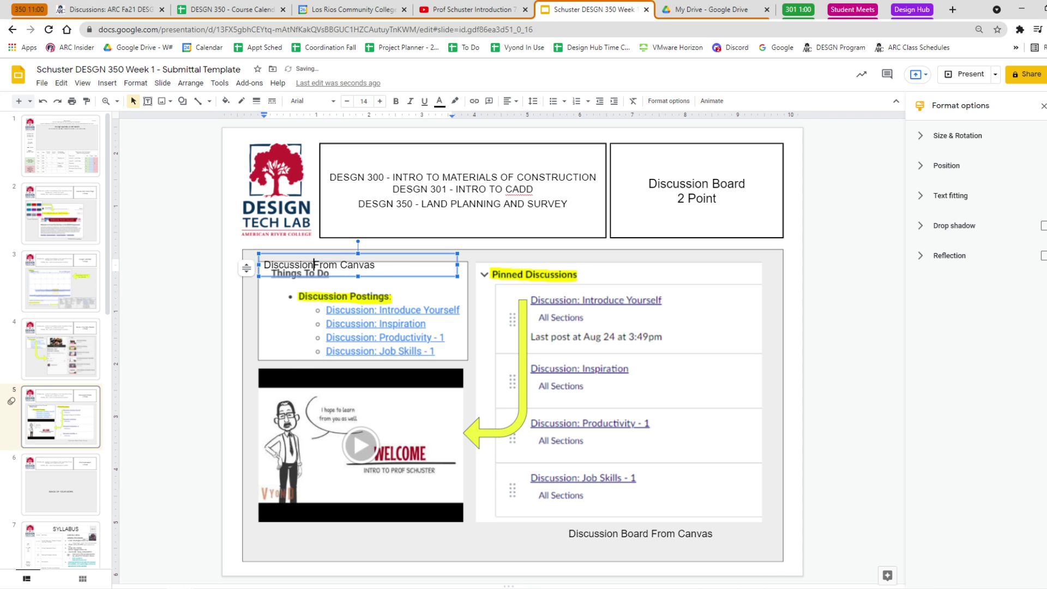
type("s")
key("shift+Left")
key("shift+Left")
key("shift+Left")
key("shift+Left")
key("shift+Left")
key("shift+Left")
type("T")
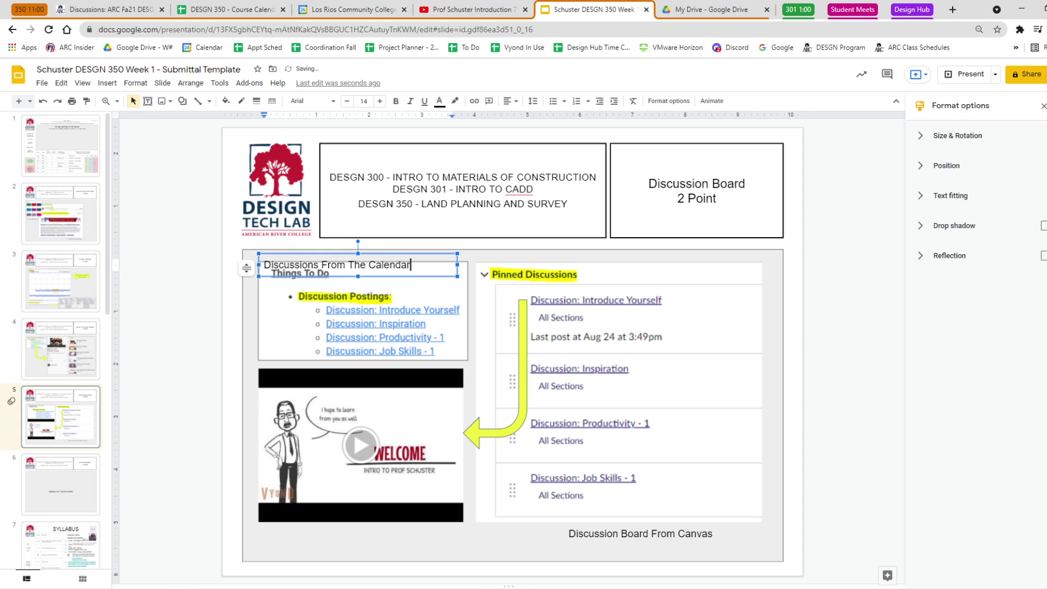
left_click(208, 321)
Shrink the Things To Do image and welcome video and shift the image slightly lower.
left_click(469, 256)
left_click_drag(468, 263, 451, 269)
left_click_drag(376, 312, 376, 318)
left_click(465, 371)
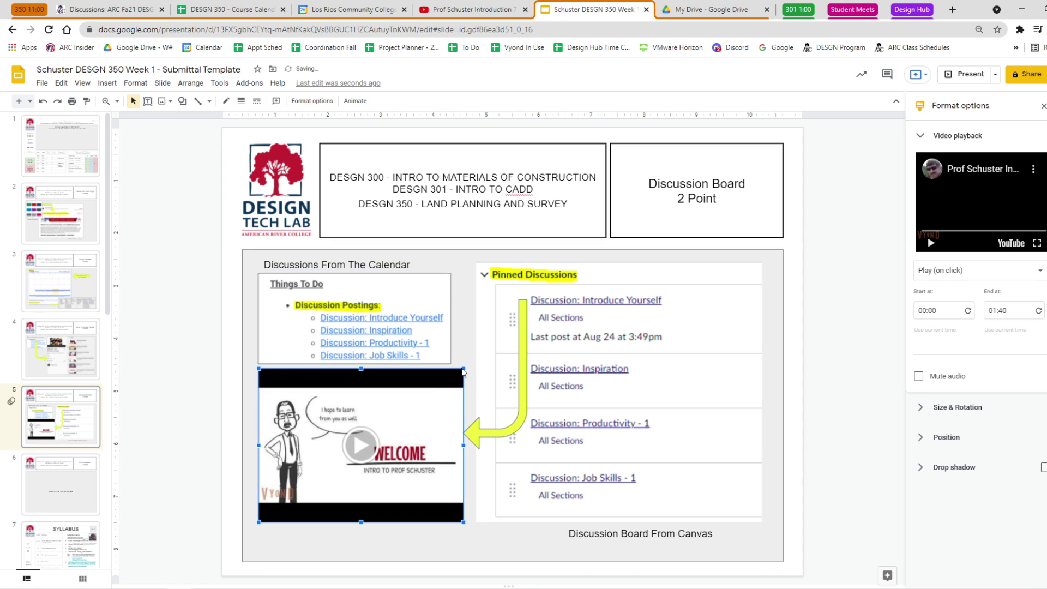
left_click_drag(466, 374, 445, 388)
left_click(168, 371)
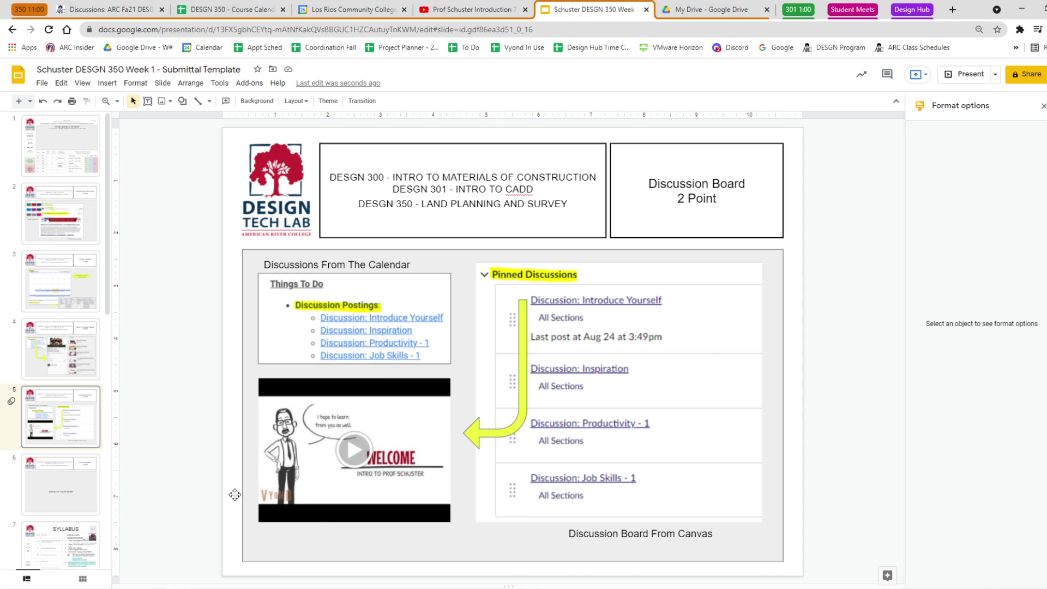
Return to the 'Welcome - Prof Schuster's Classes' YouTube playlist and scroll through its videos.
left_click(58, 485)
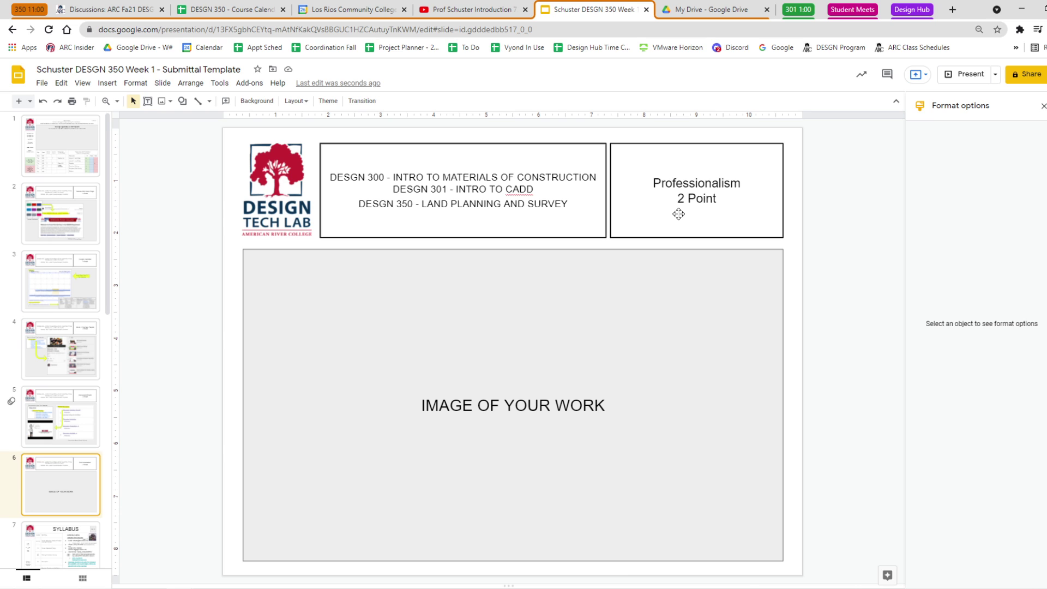
left_click(475, 15)
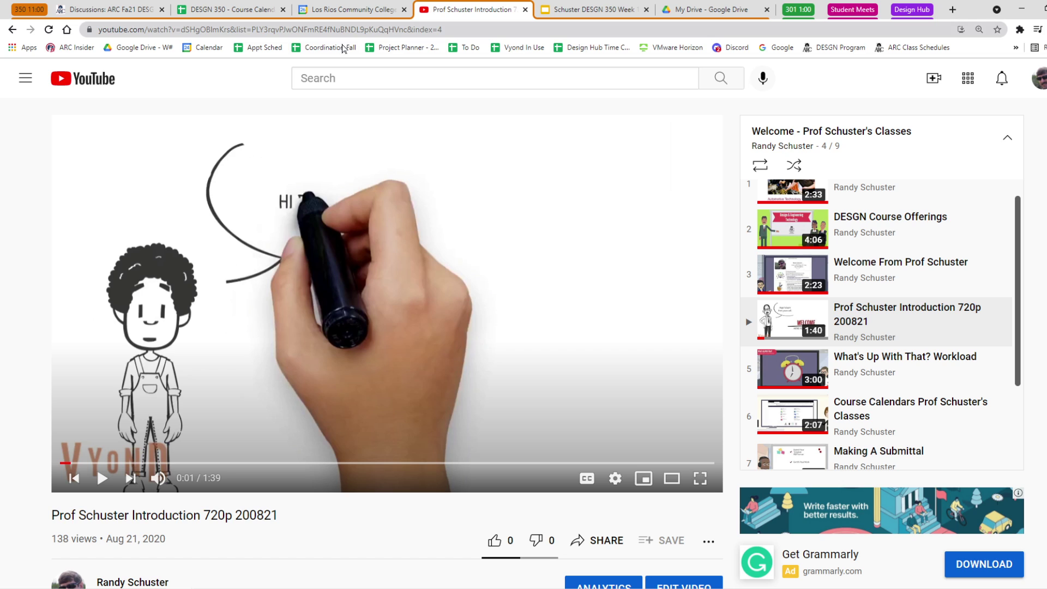
left_click(13, 29)
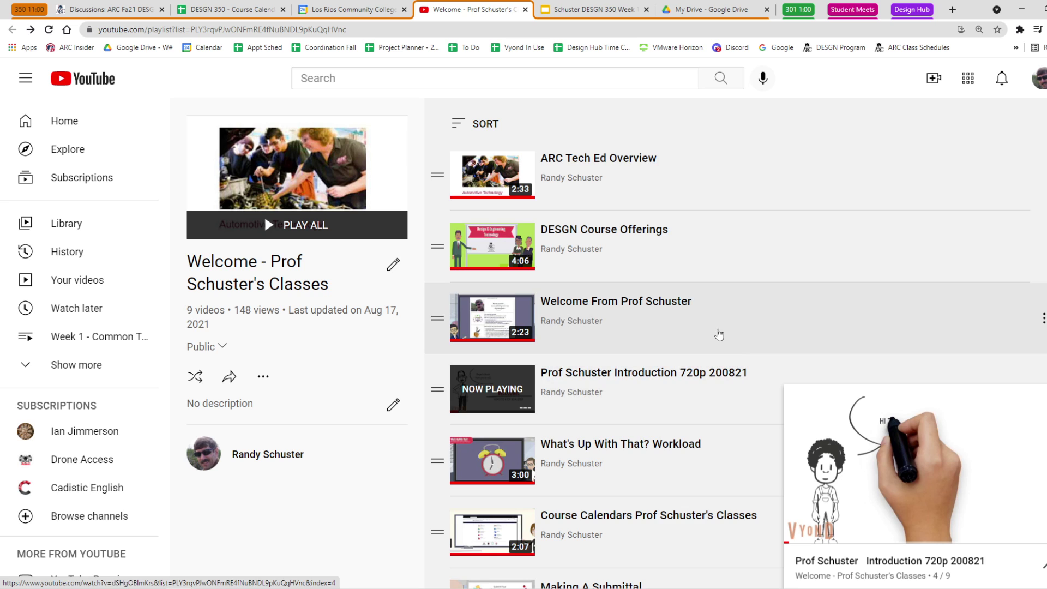
scroll(717, 335, "down", 1)
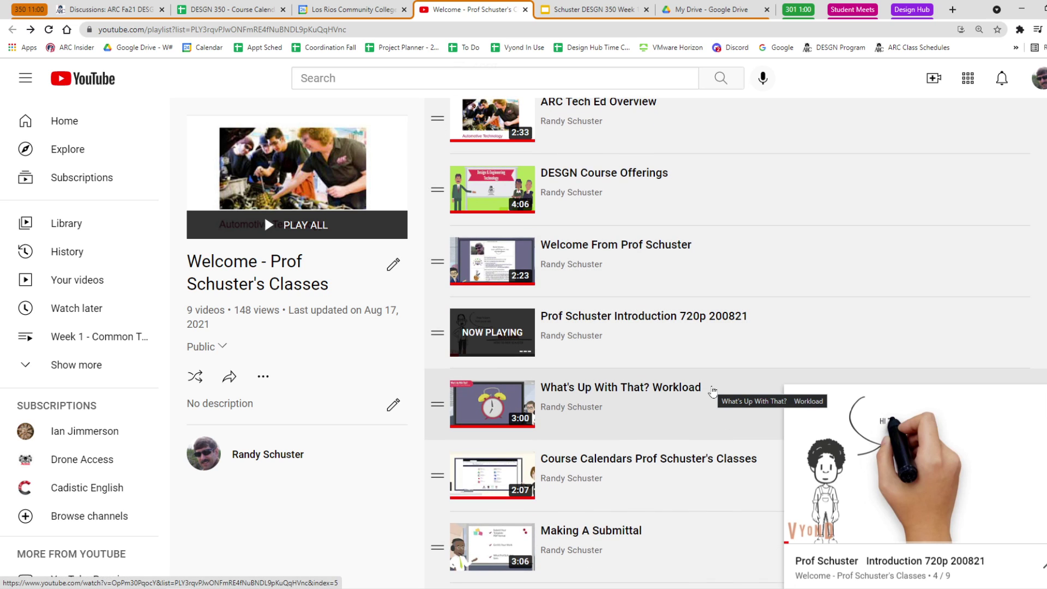
scroll(713, 391, "up", 1)
scroll(713, 390, "down", 3)
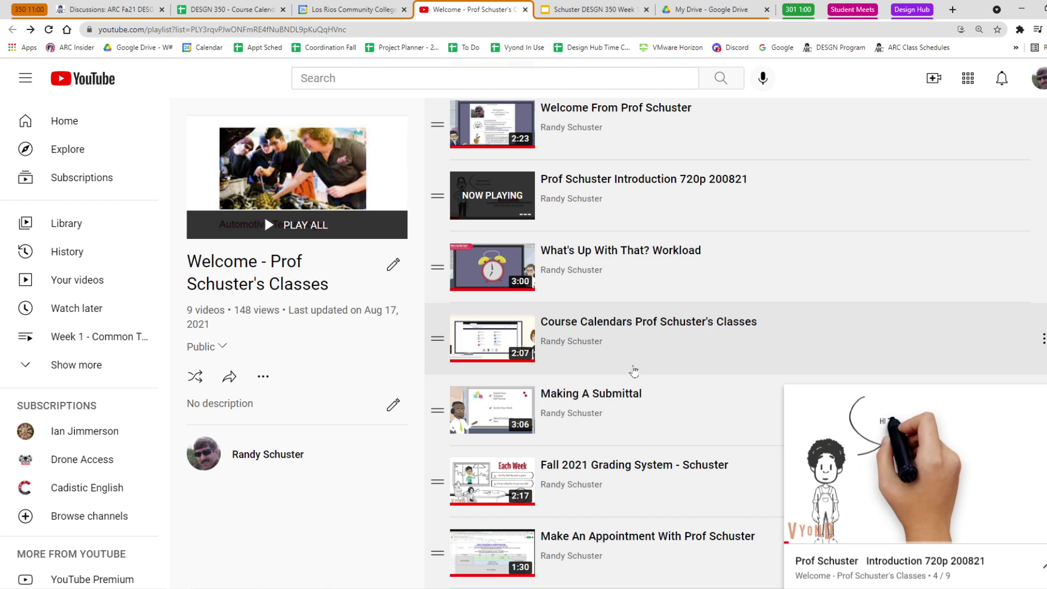
scroll(635, 322, "up", 3)
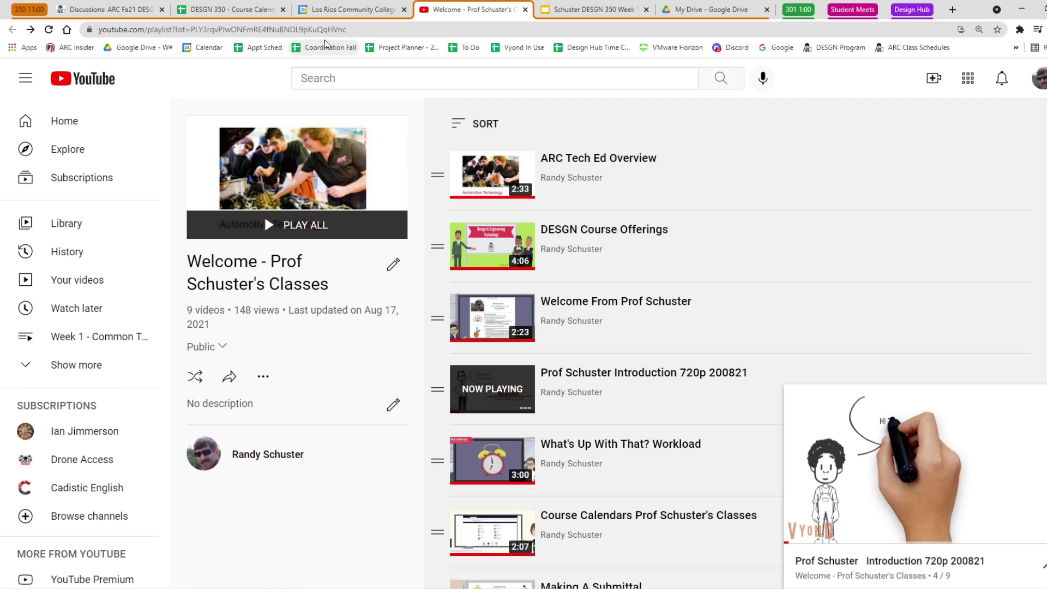
Close the Week 1 calendar event popup and return to the ARC Fa21 DESGN 350 Canvas home page.
left_click(345, 14)
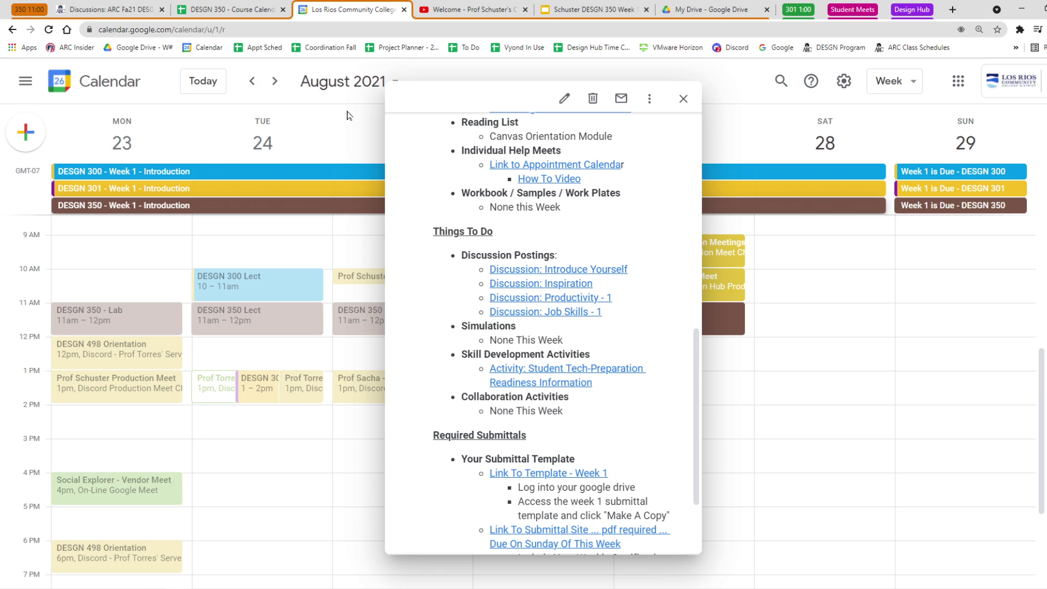
left_click(370, 210)
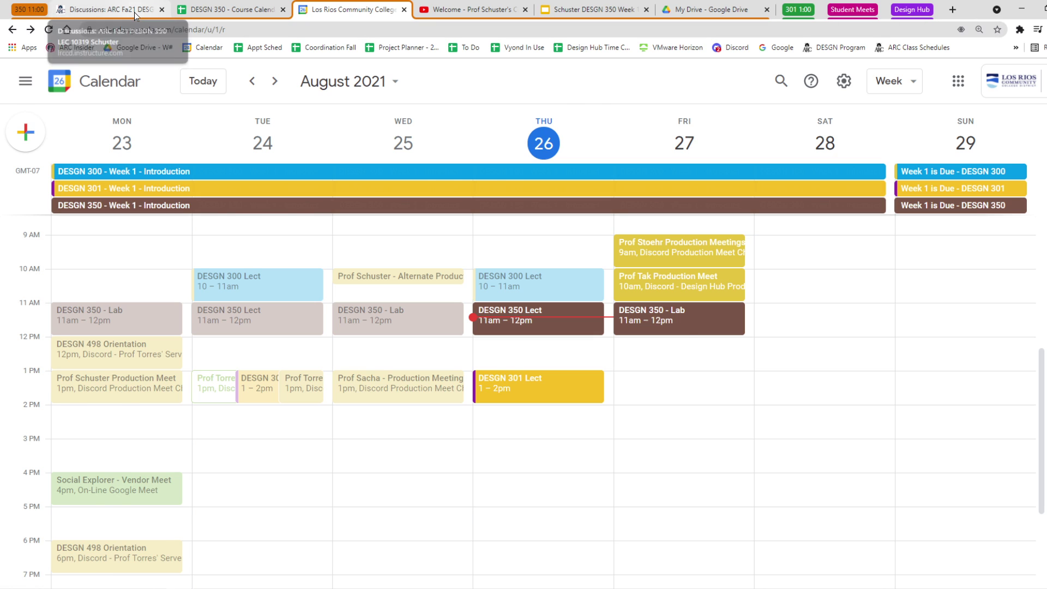
left_click(136, 15)
left_click(69, 131)
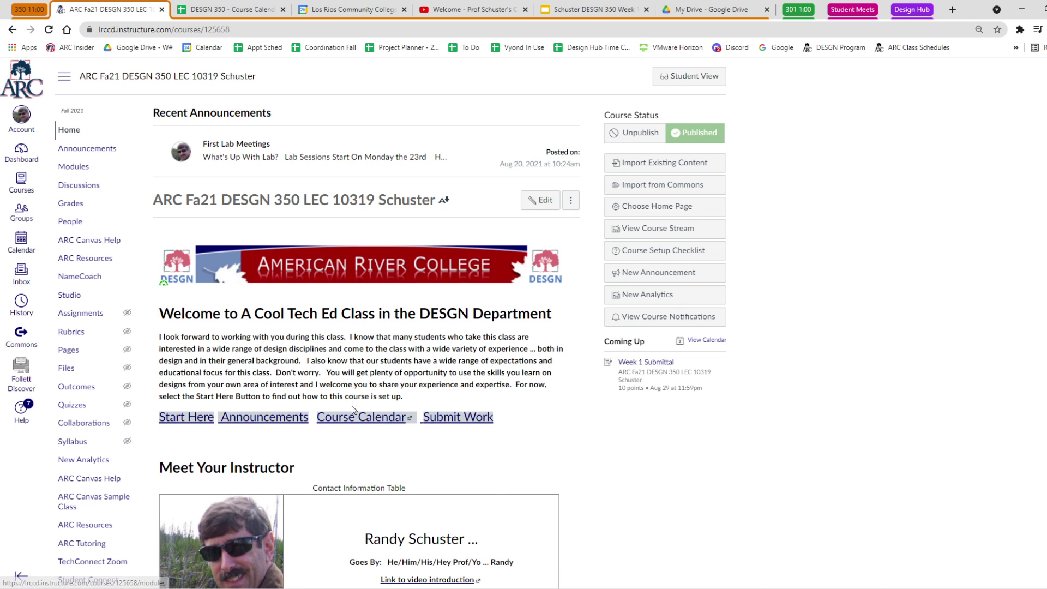
Open 'Orientation: Introduction to Syllabus' from the Canvas course modules.
left_click(76, 167)
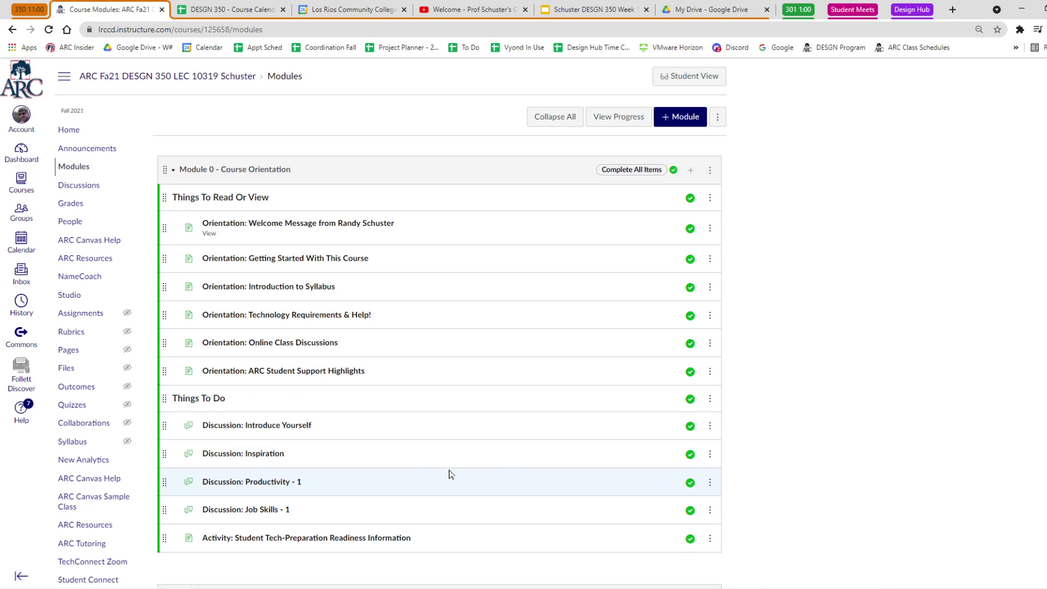
left_click(321, 287)
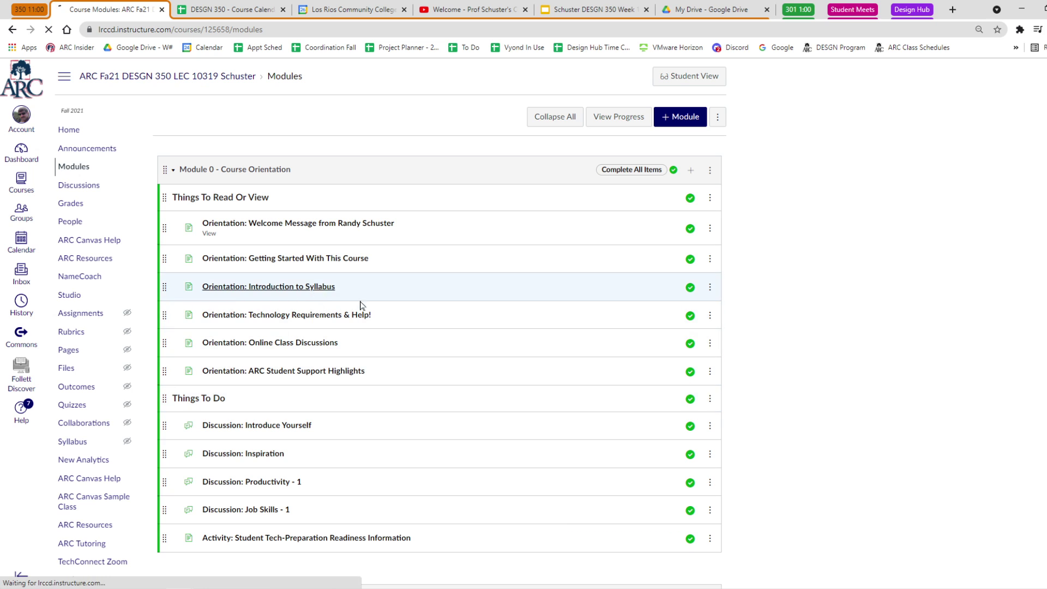
scroll(297, 466, "down", 10)
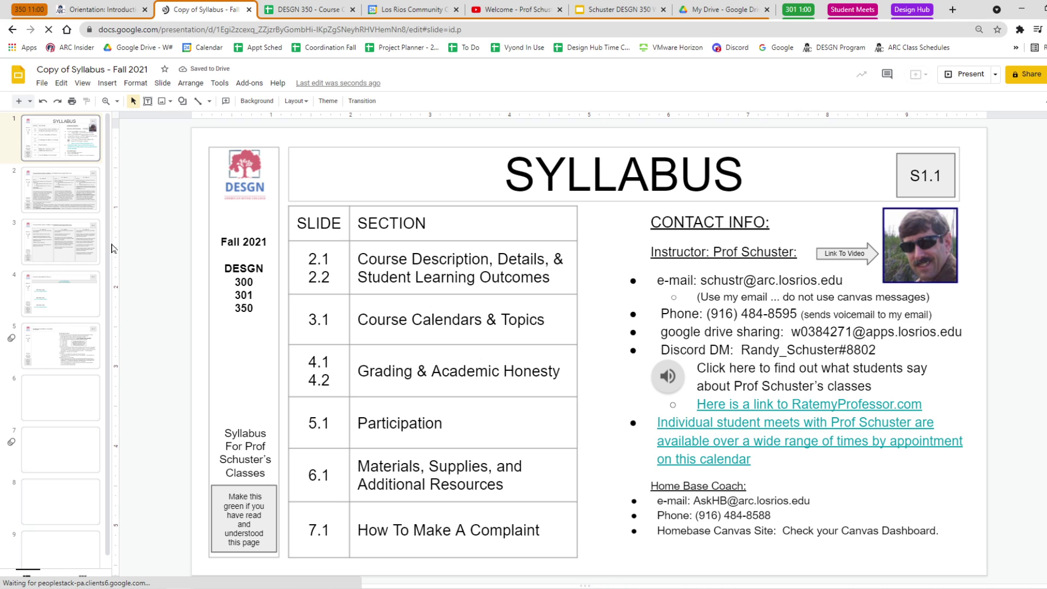
Snip the syllabus's Grading & Academic Honesty slide and return to the Week 1 submittal template.
left_click(66, 395)
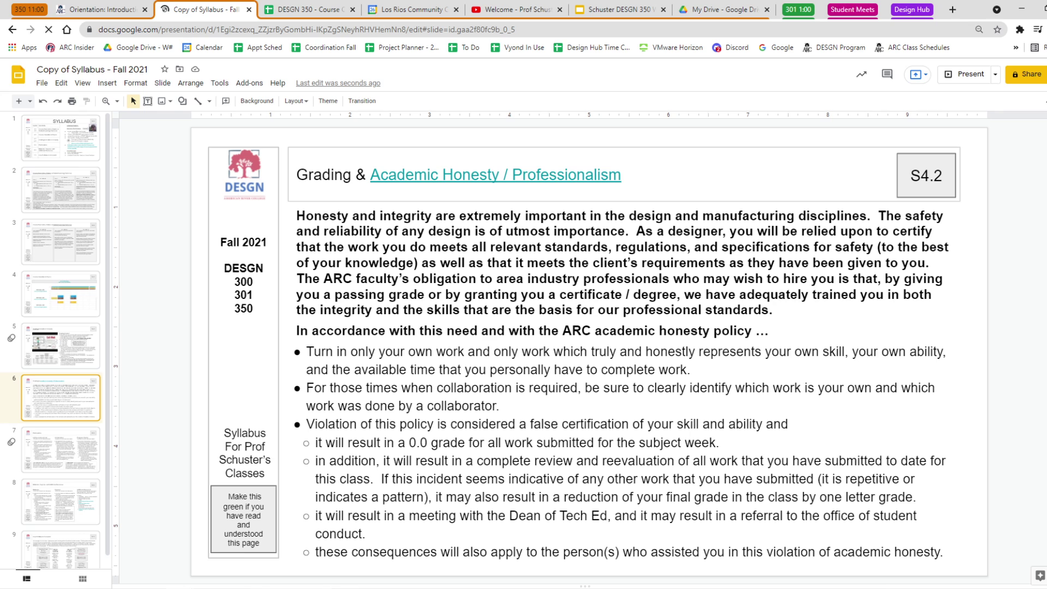
key("alt+Tab")
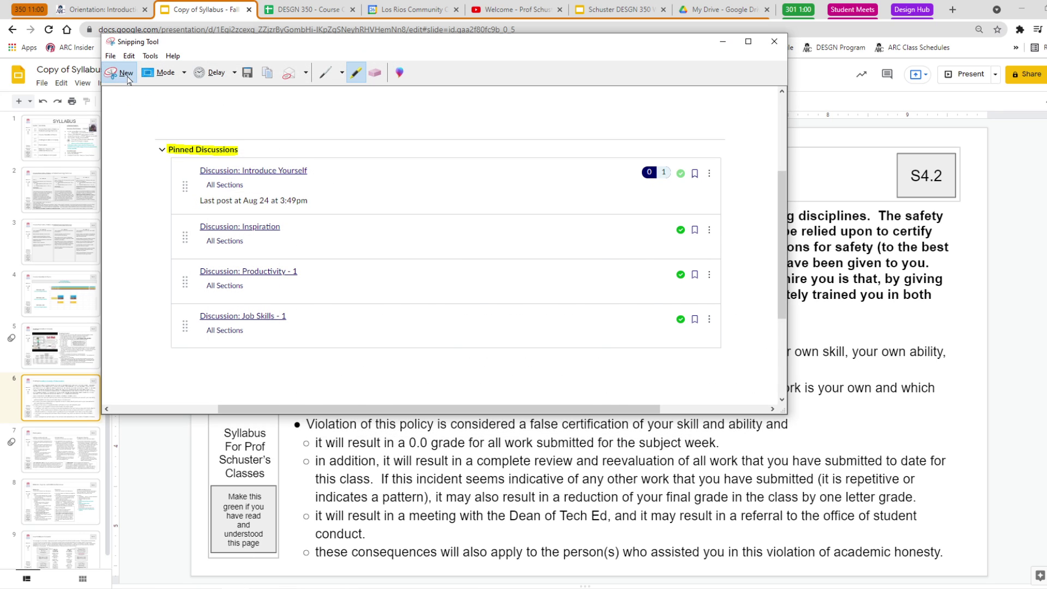
left_click(114, 73)
mouse_move(203, 140)
left_mouse_down()
mouse_move(1008, 506)
mouse_move(973, 567)
left_mouse_up()
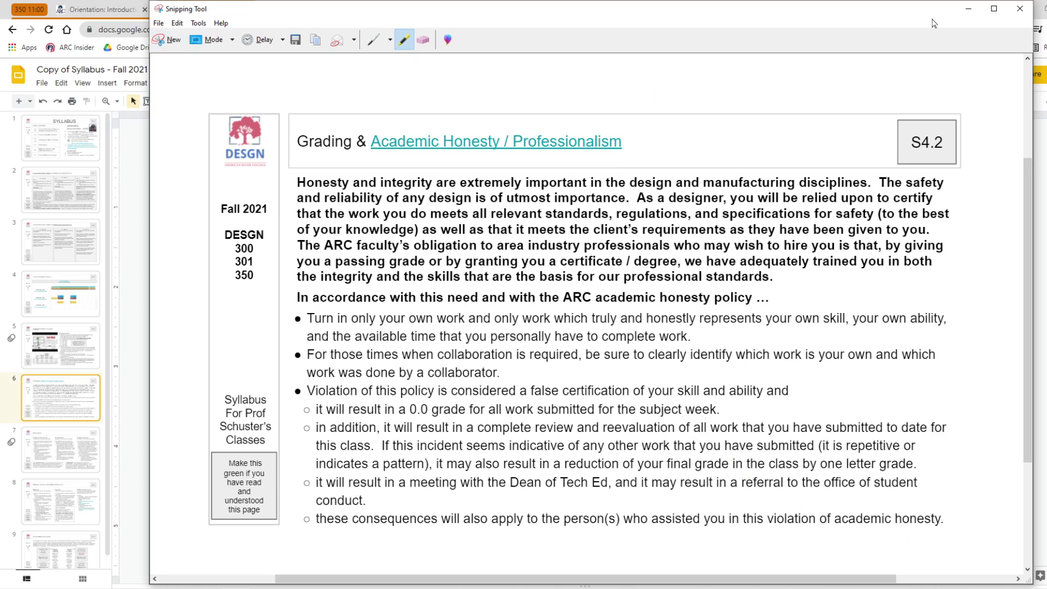
left_click(969, 9)
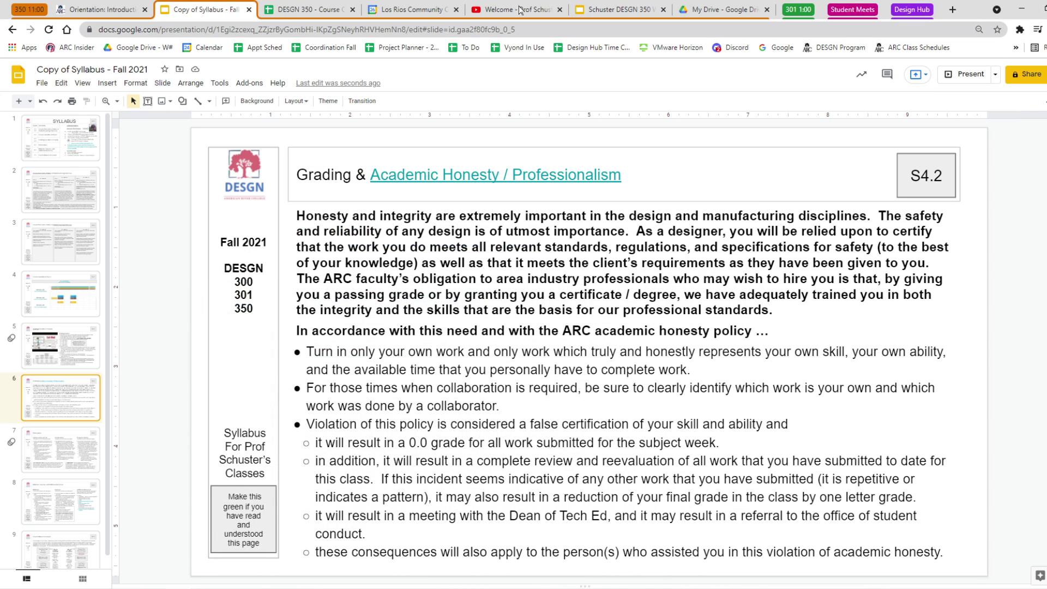
left_click(619, 10)
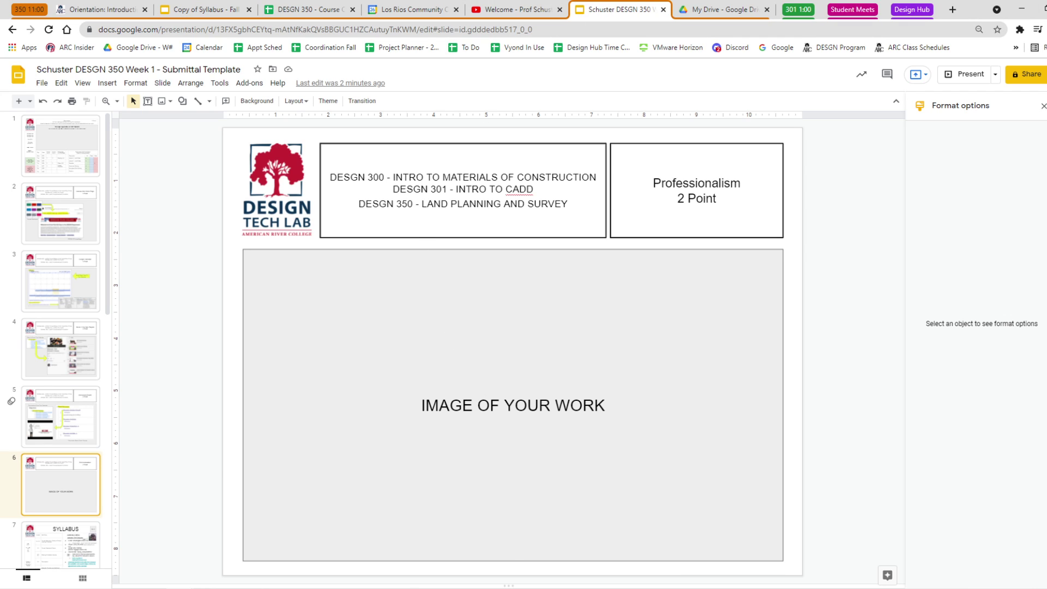
Replace the IMAGE OF YOUR WORK placeholder with the syllabus capture, sized to fill the grey panel.
left_click(477, 405)
key("ctrl+a")
key("BackSpace")
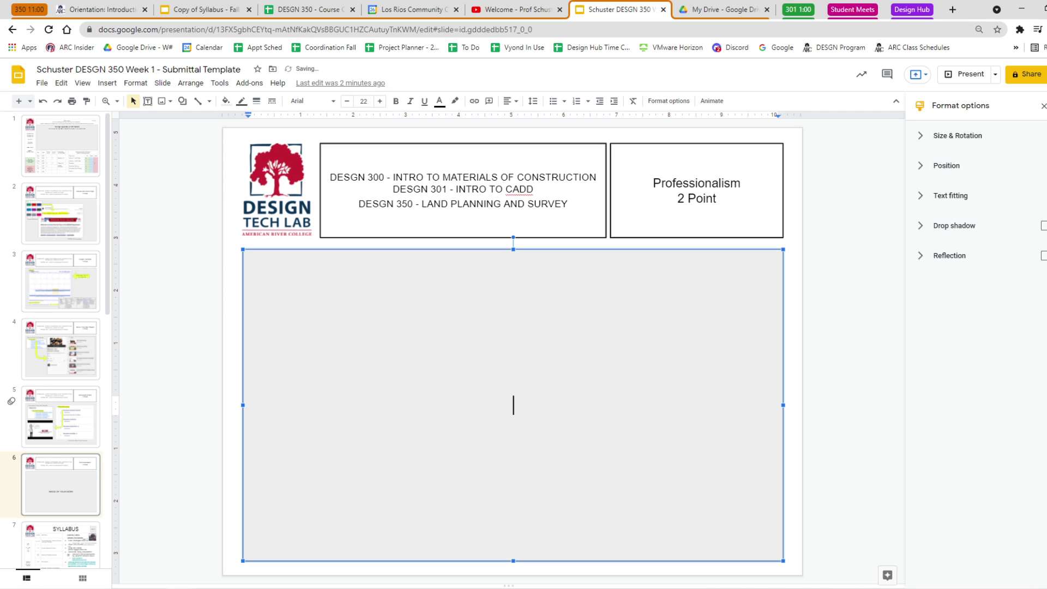
key("ctrl+v")
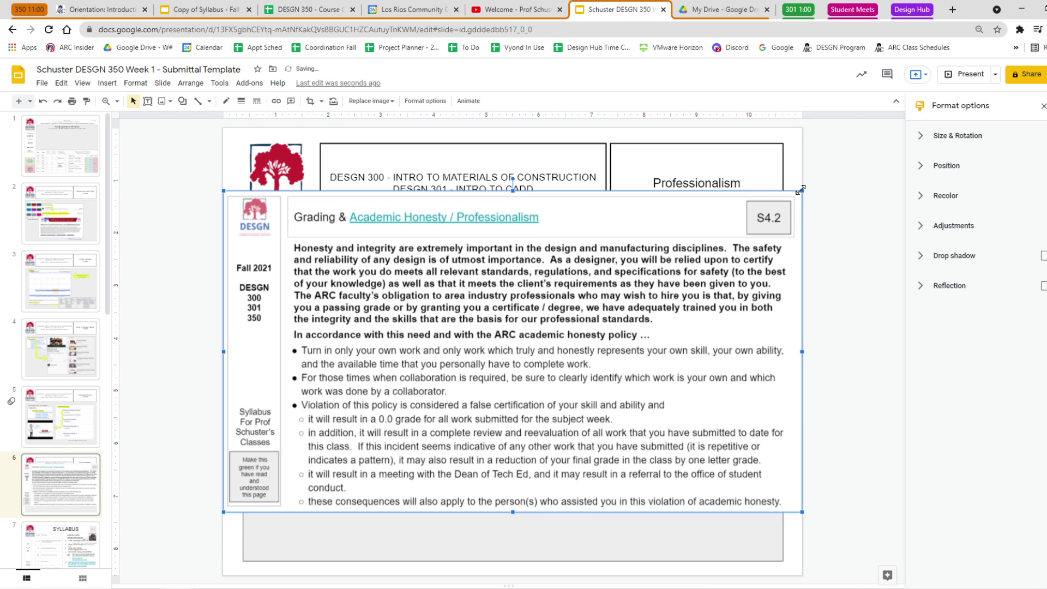
left_click_drag(801, 190, 637, 283)
left_click_drag(587, 343, 620, 377)
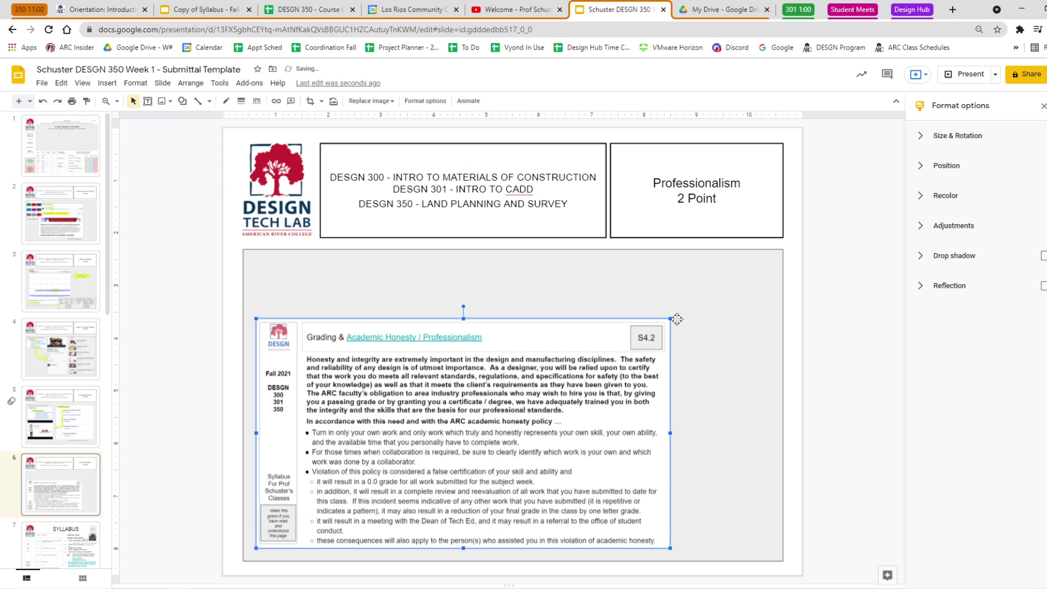
left_click_drag(669, 318, 746, 276)
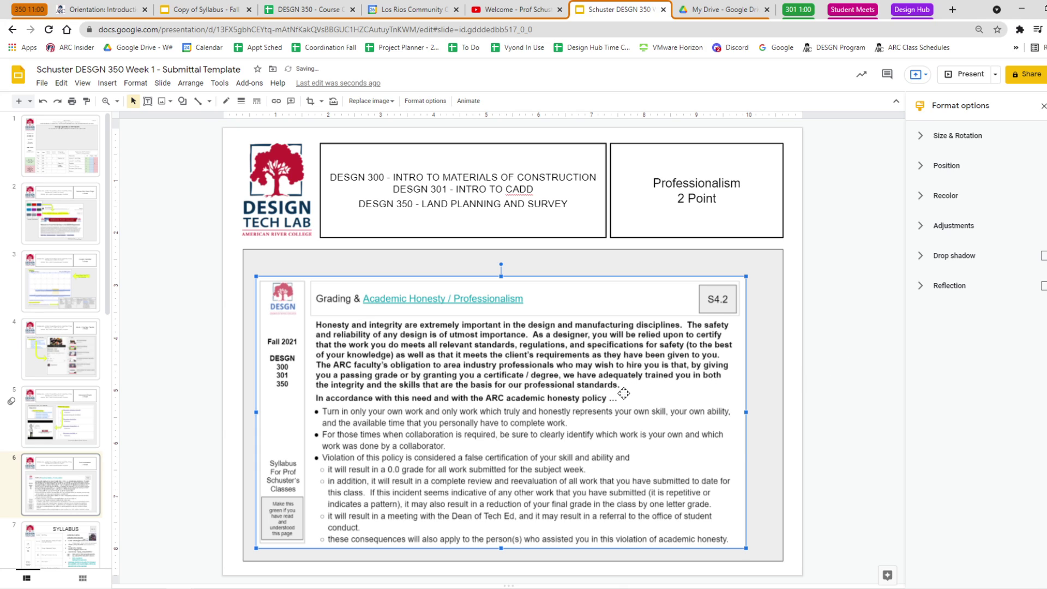
left_click(155, 243)
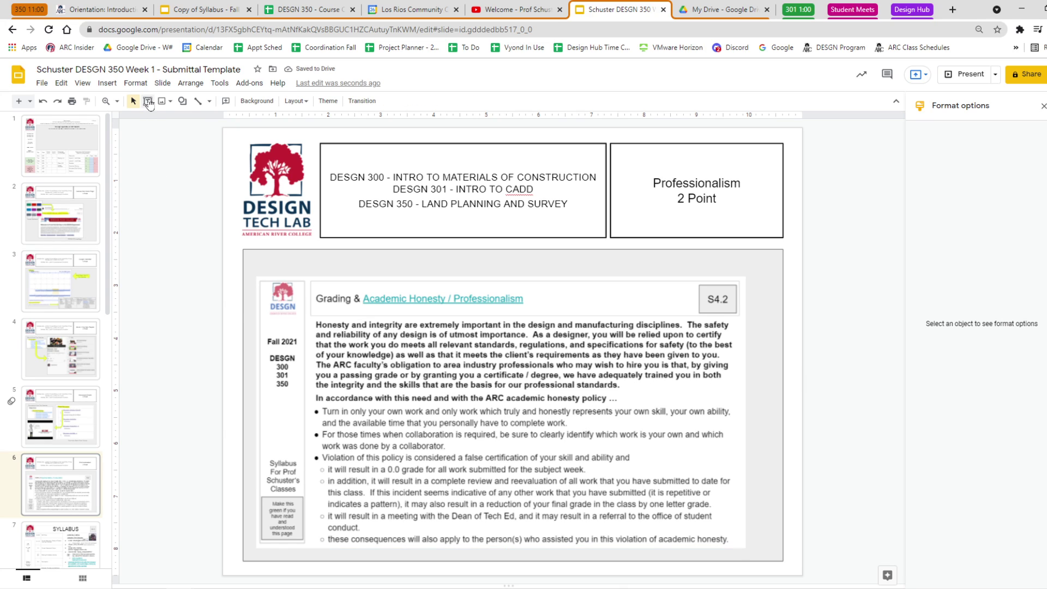
Add a 'From The Syllabus' title text box above the syllabus image.
left_click(147, 100)
left_click_drag(258, 254, 469, 273)
type("From ")
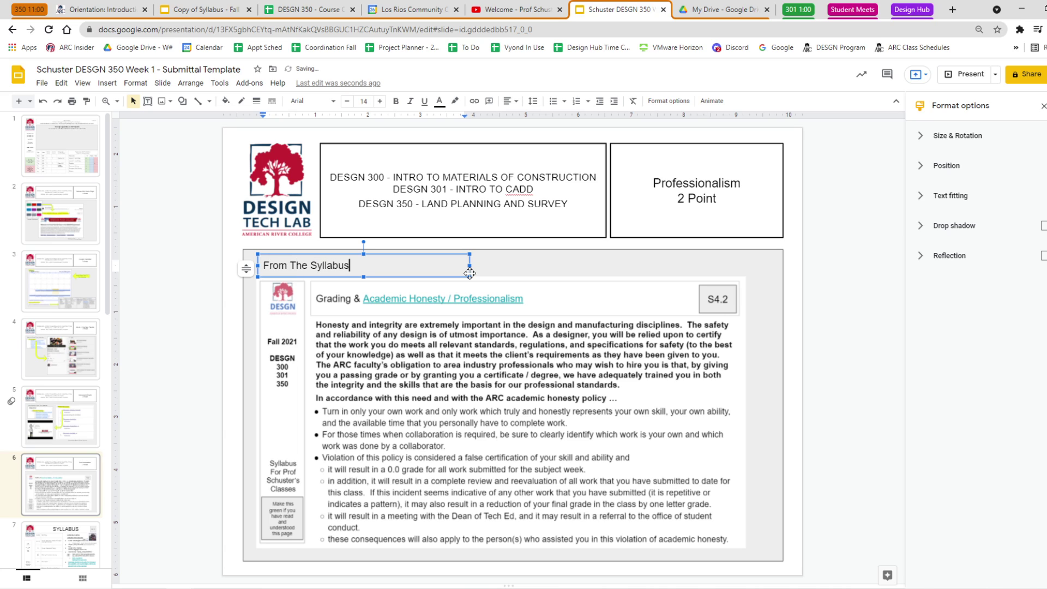
type("The Syllabus")
left_click(192, 312)
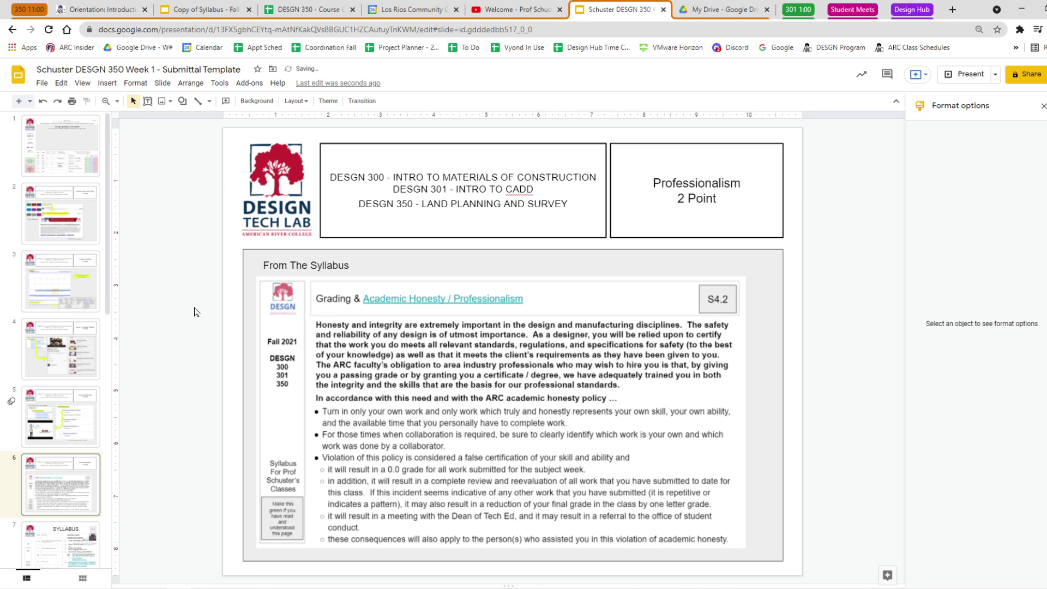
Copy the professionalism video link from the syllabus copy's heading.
left_click(223, 12)
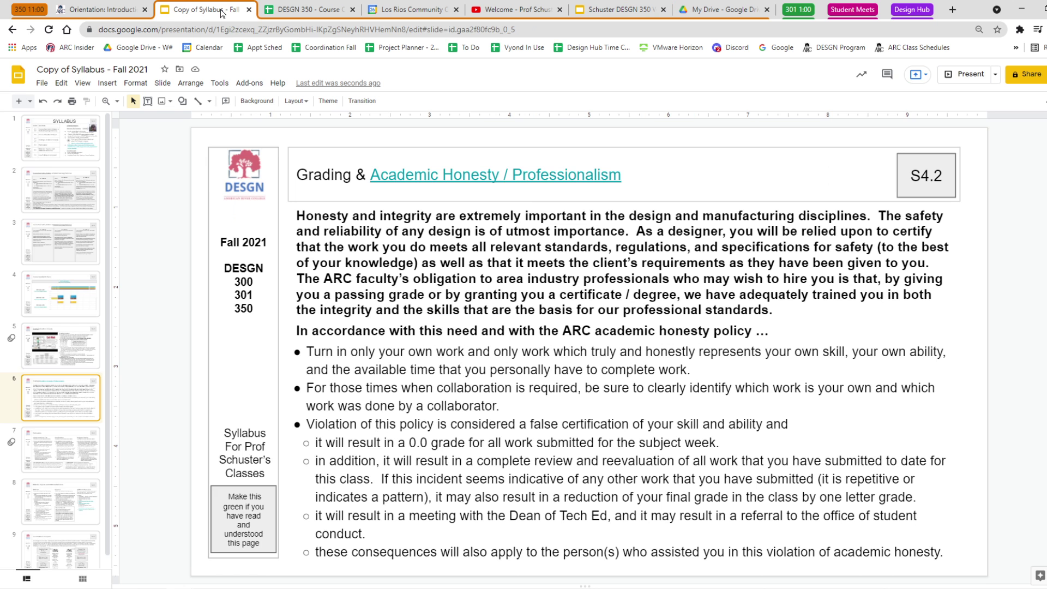
left_click(557, 175)
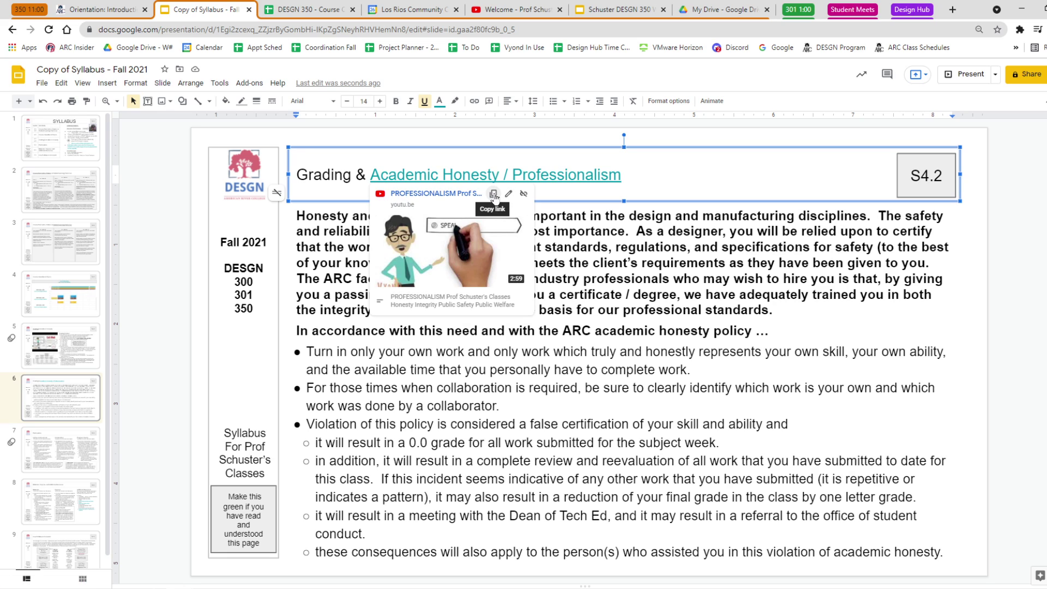
left_click(493, 194)
left_click(600, 11)
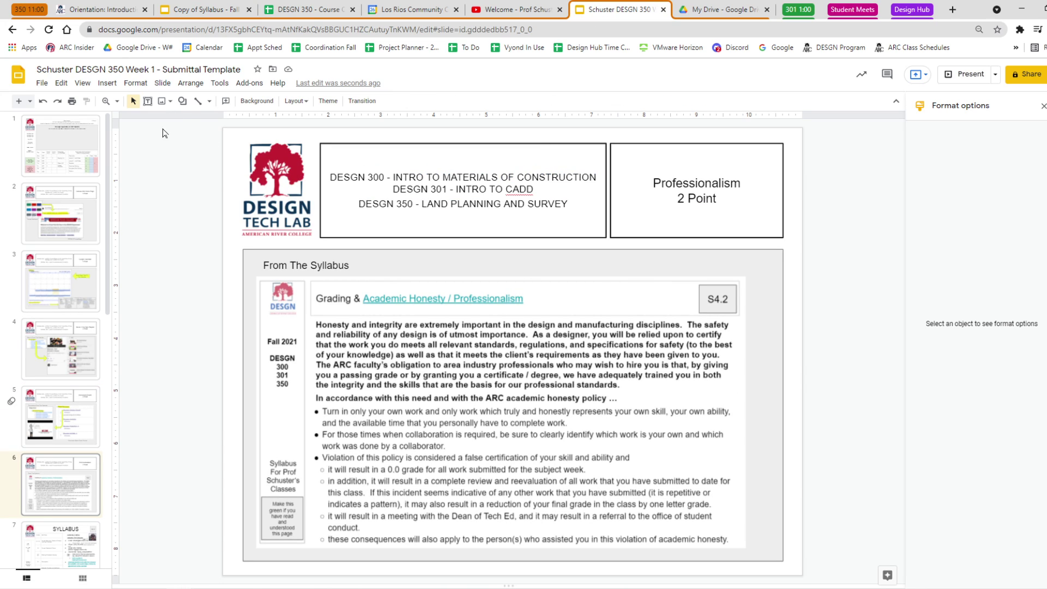
Insert the PROFESSIONALISM YouTube video onto slide 6 by searching its pasted link.
left_click(108, 84)
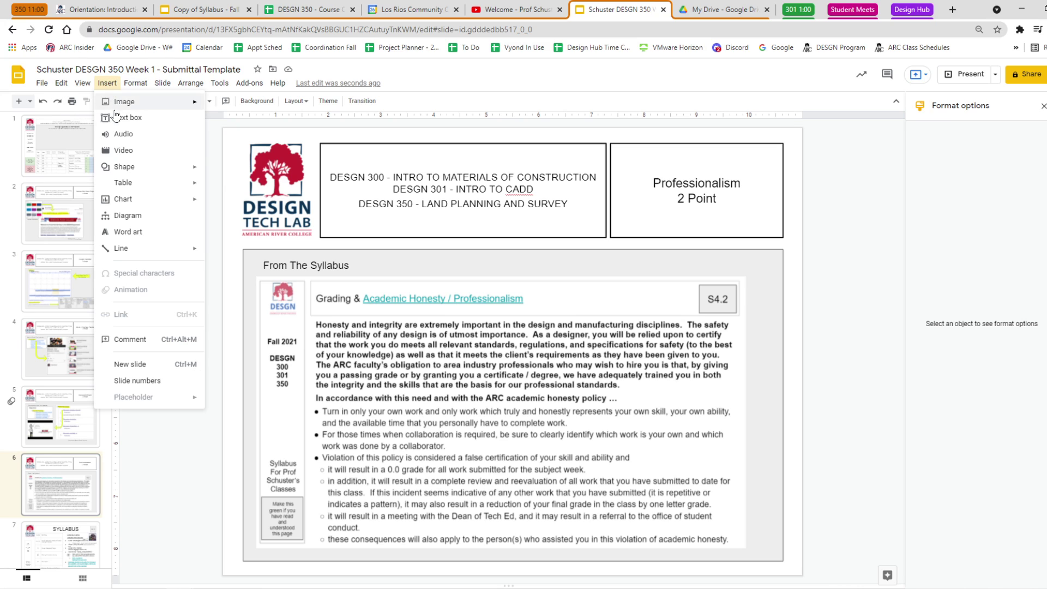
left_click(121, 153)
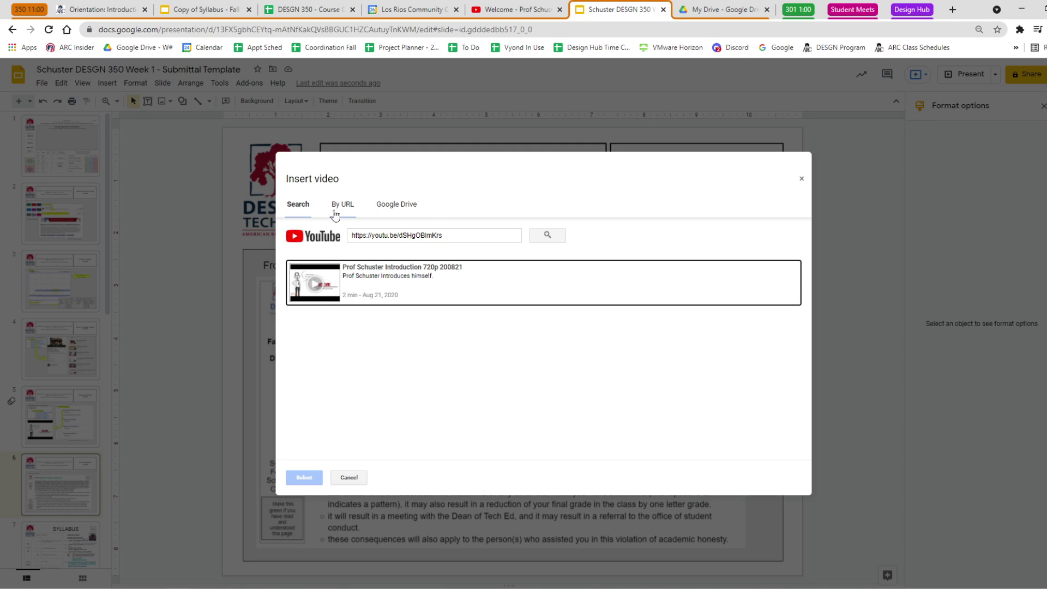
left_click(402, 206)
left_click(343, 205)
left_click_drag(384, 235, 331, 240)
key("ctrl+v")
left_click(547, 235)
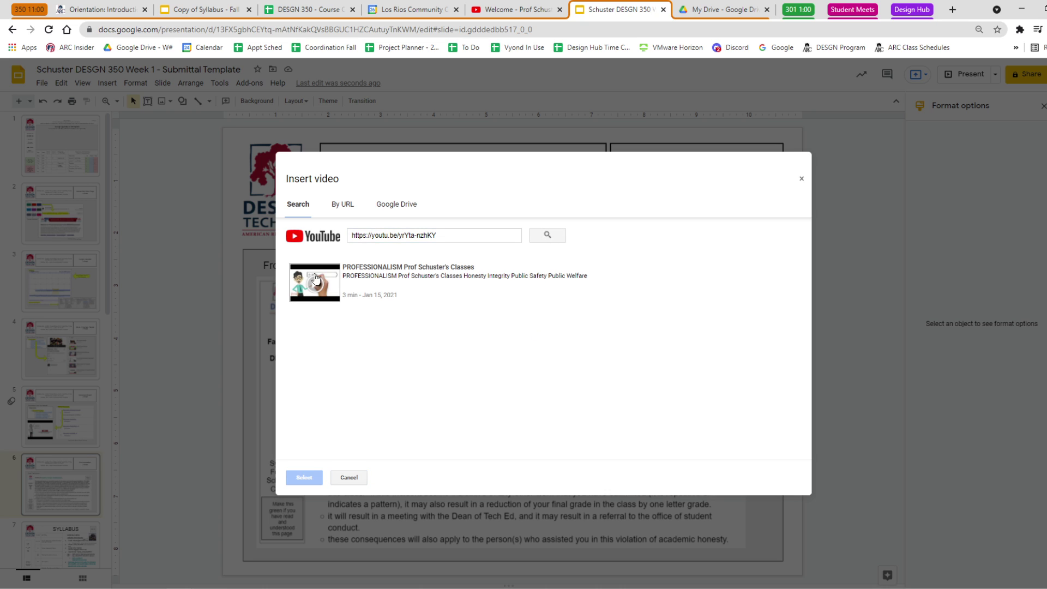
left_click(318, 285)
left_click(304, 477)
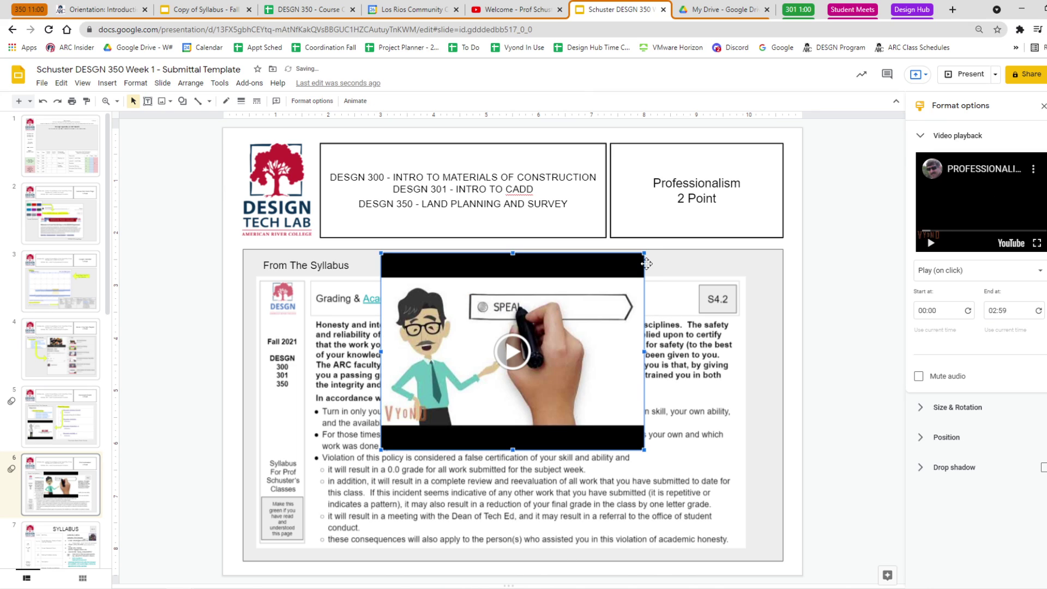
Shrink the video and place it at the syllabus capture's top right.
left_click_drag(640, 252, 506, 355)
left_click_drag(482, 395, 729, 297)
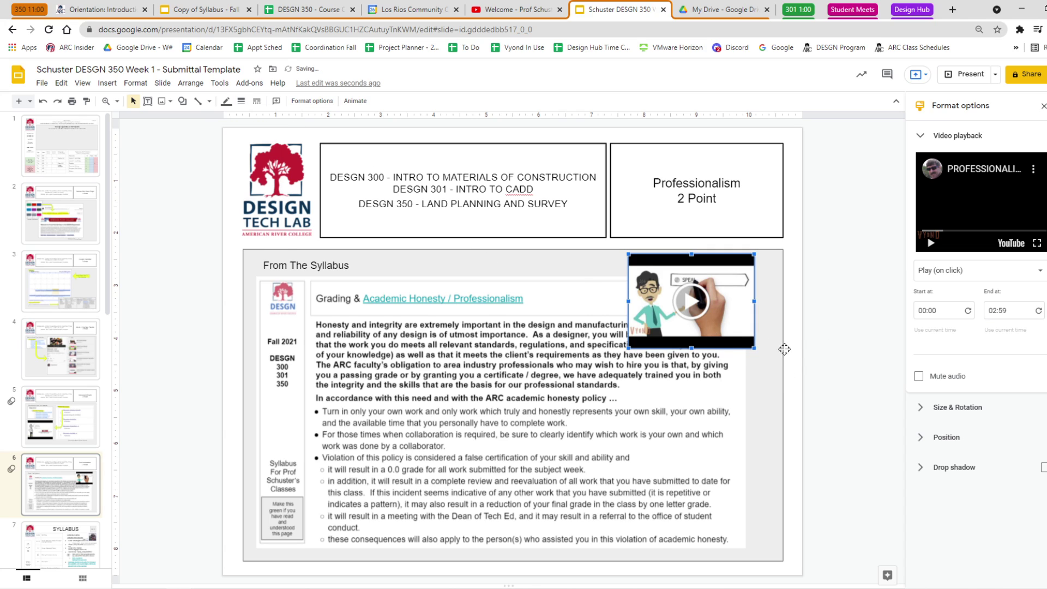
left_click(678, 409)
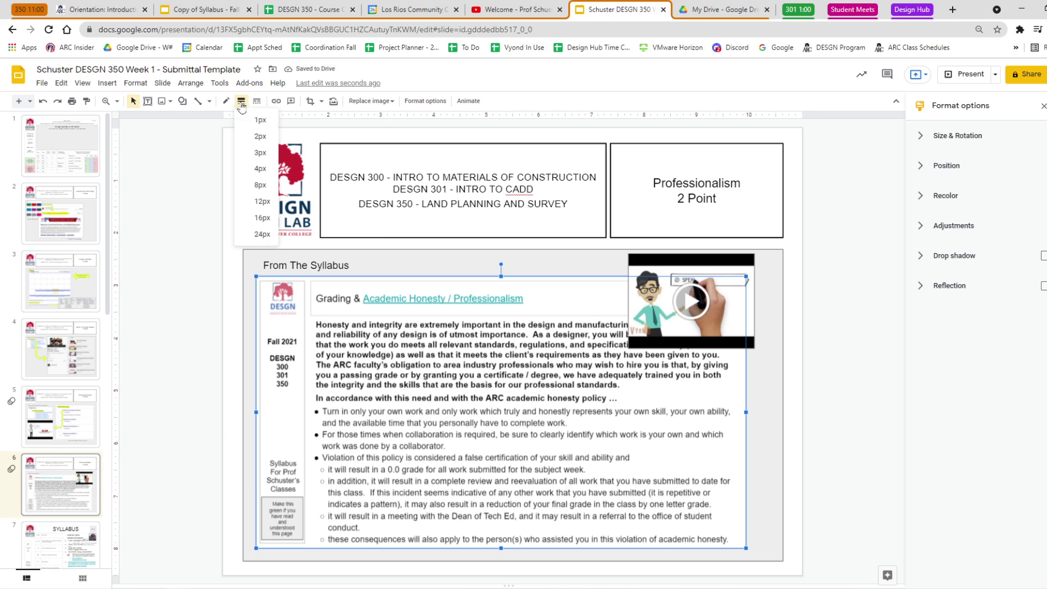
Nudge the embedded video slightly to the right.
left_click(842, 268)
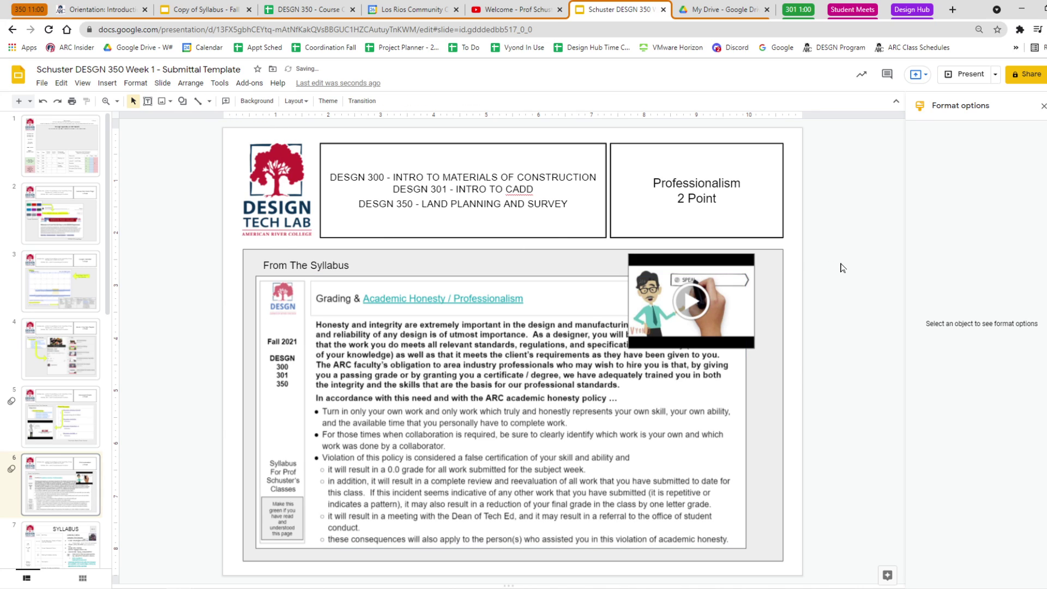
left_click_drag(734, 305, 748, 307)
left_click(826, 311)
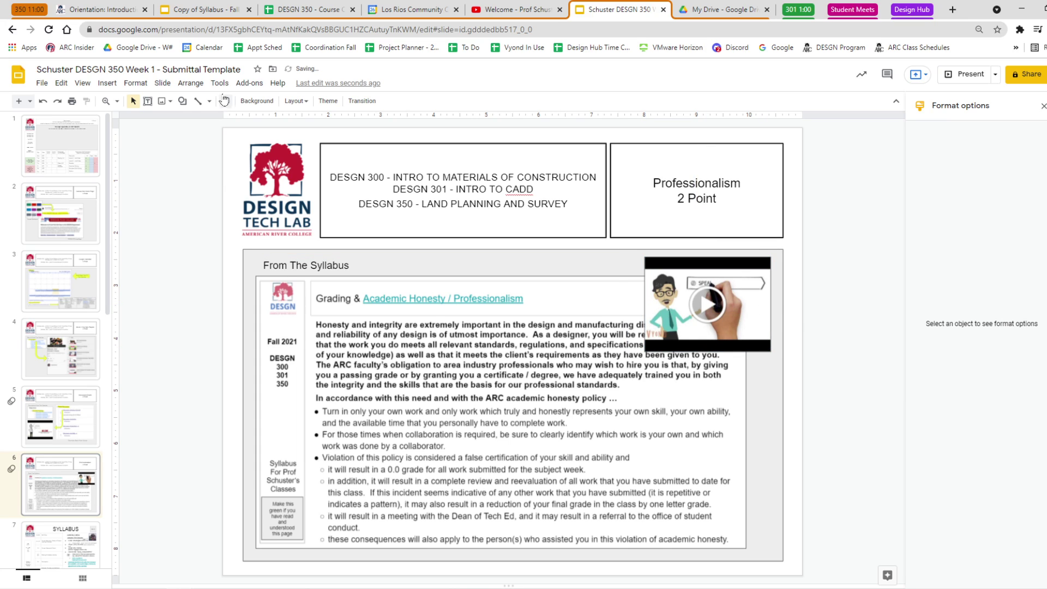
Draw a yellow right arrow from the Academic Honesty / Professionalism heading to the video.
left_click(182, 101)
mouse_move(214, 138)
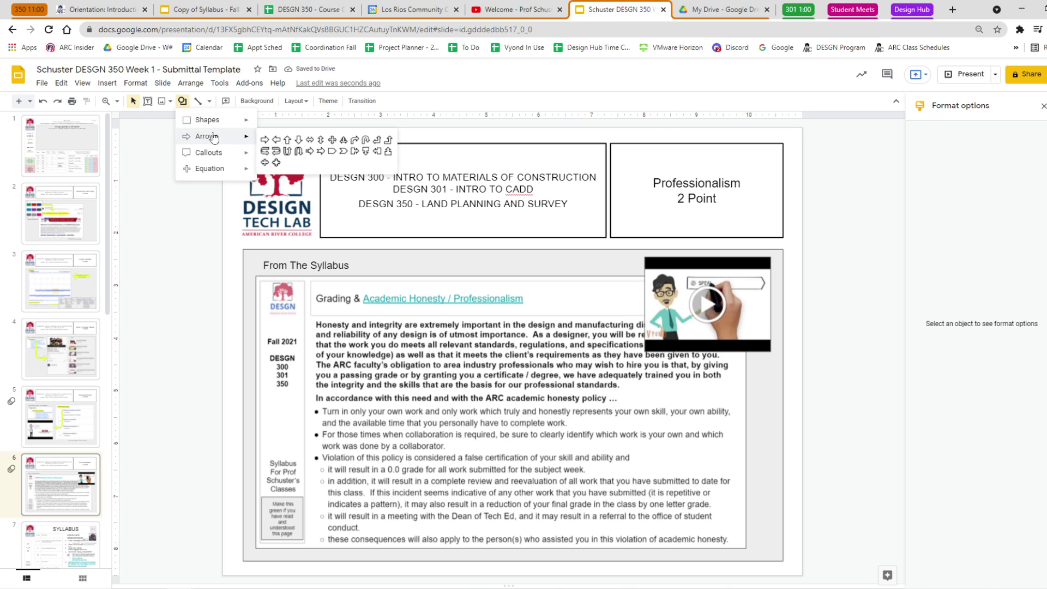
left_click(265, 140)
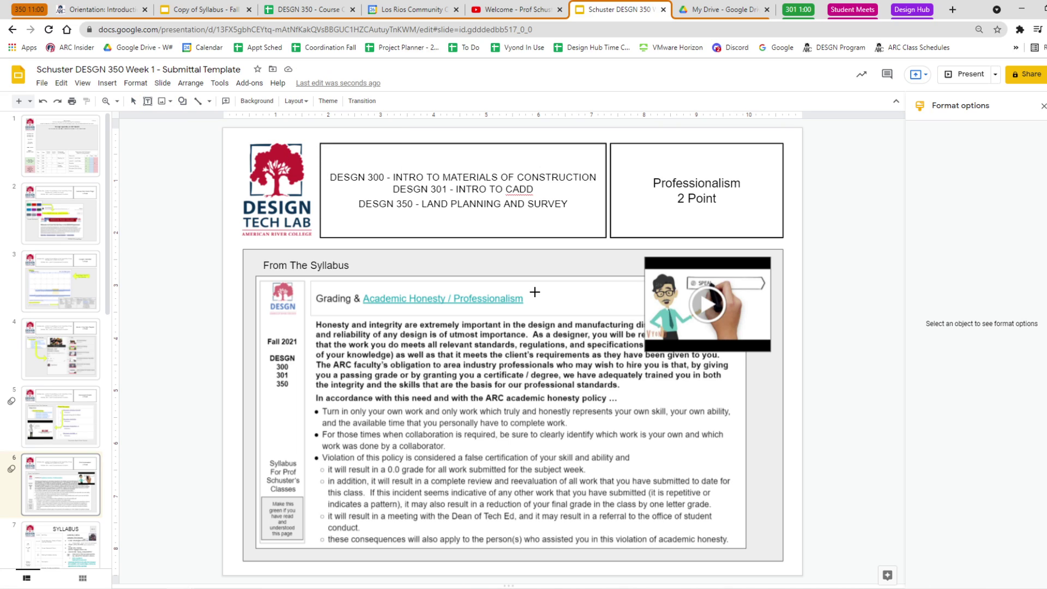
left_click_drag(537, 299, 642, 304)
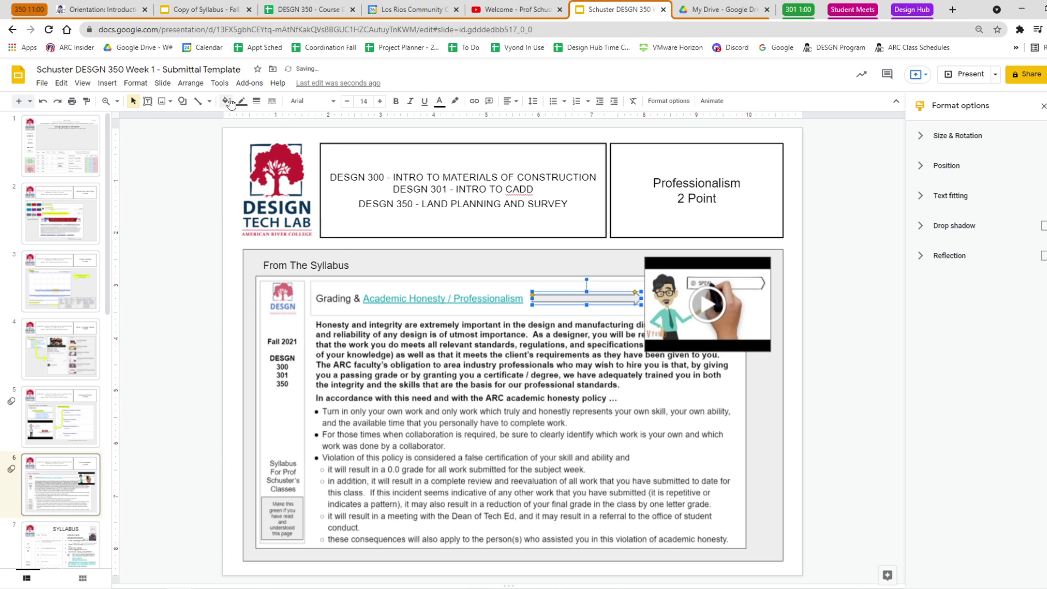
left_click(225, 101)
left_click(269, 185)
left_click(884, 426)
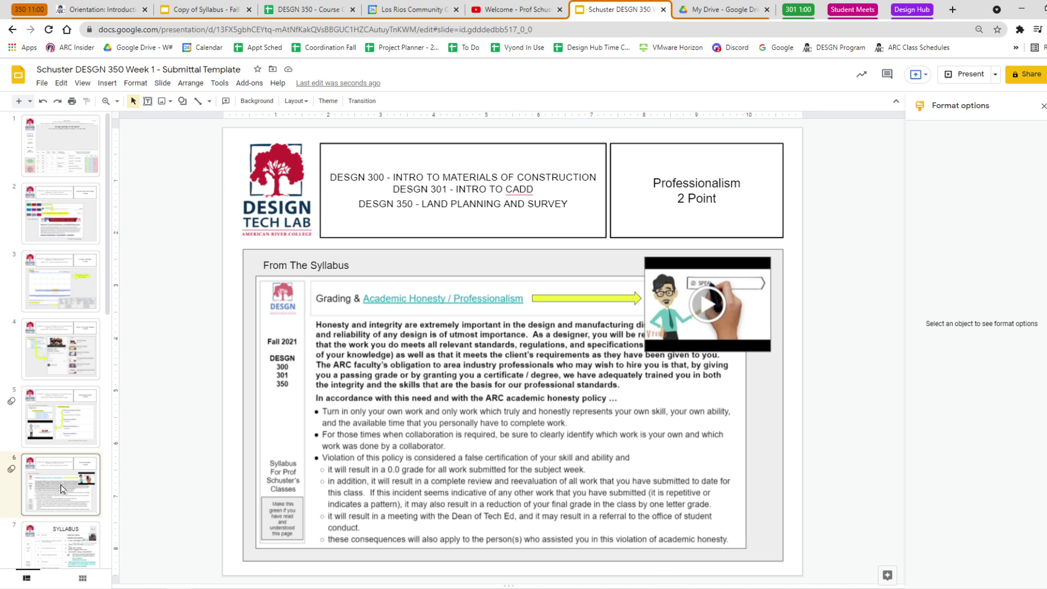
Fill the 'Make this green' box on SYLLABUS slide 7 light green.
left_click(60, 543)
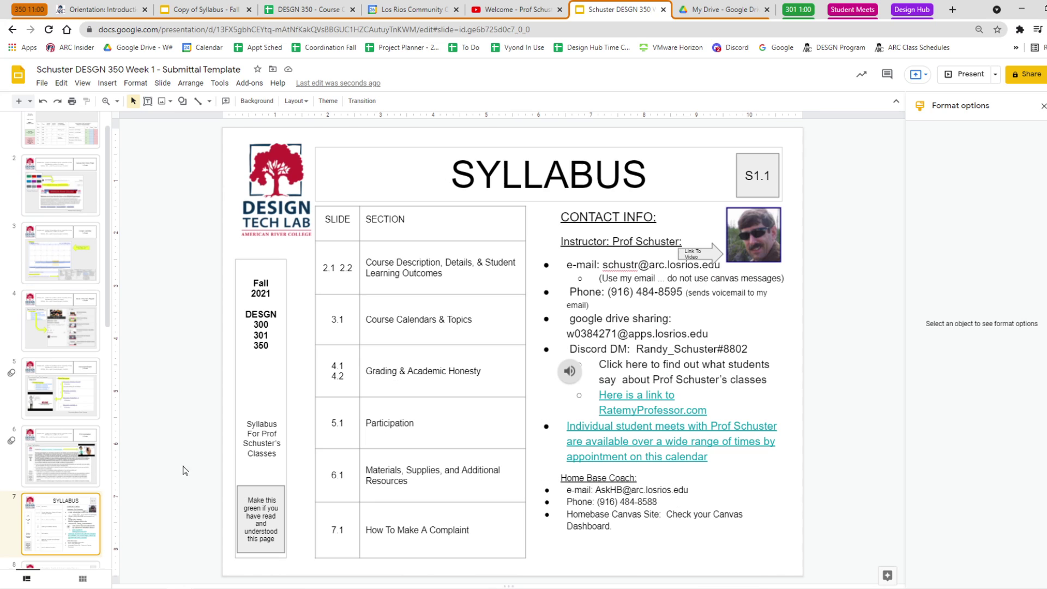
left_click(255, 484)
left_click(225, 101)
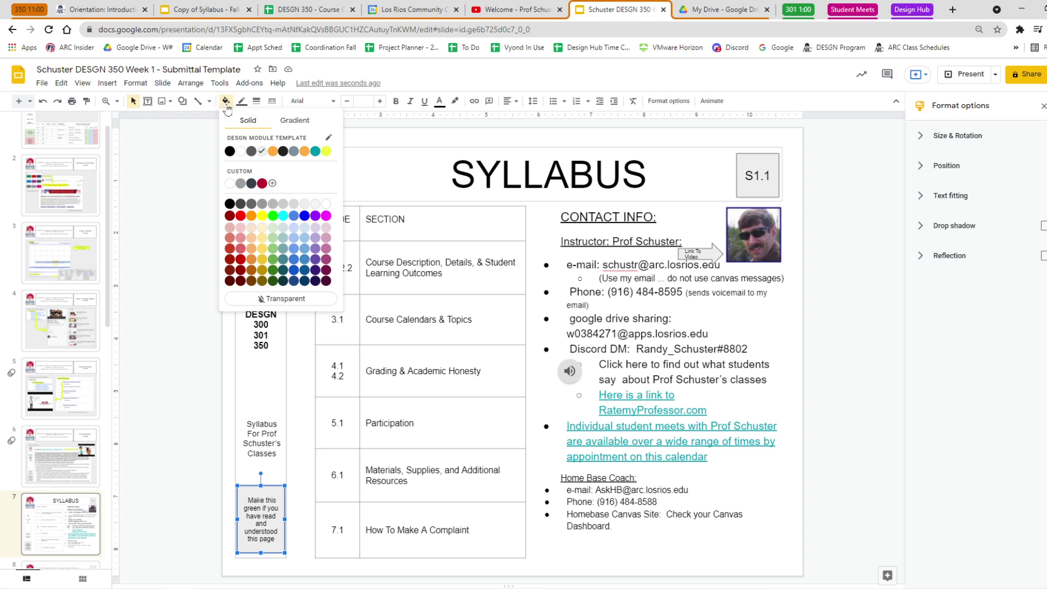
left_click(273, 228)
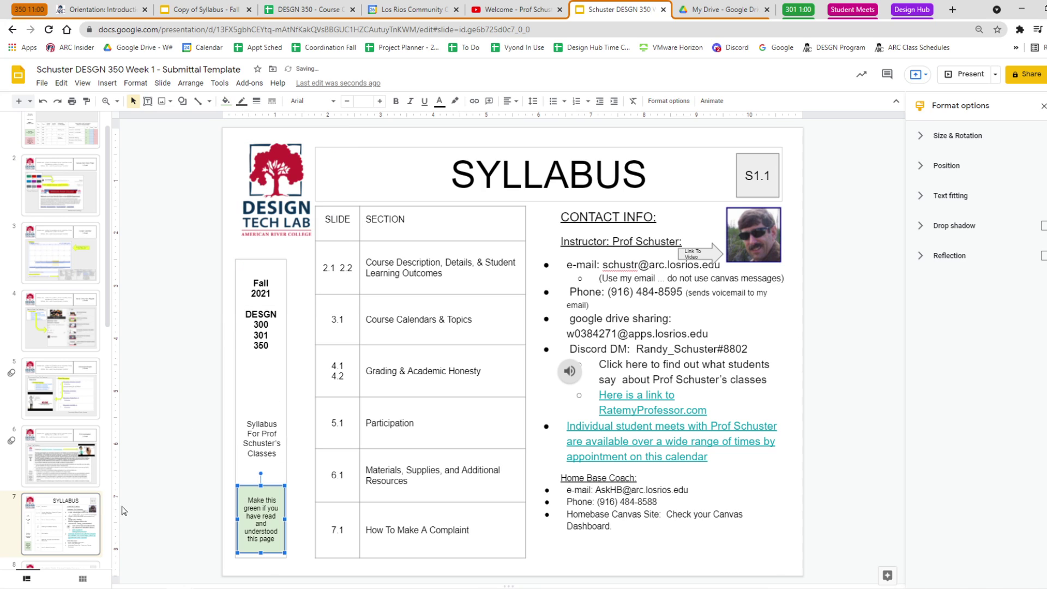
scroll(64, 413, "down", 3)
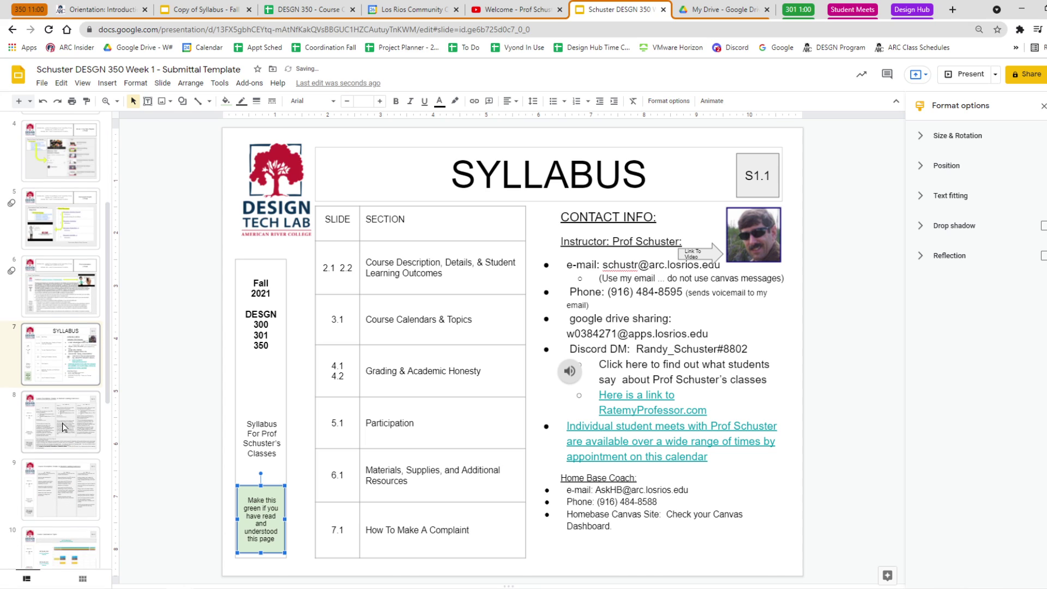
scroll(85, 268, "up", 4)
scroll(76, 328, "down", 1)
left_click(70, 478)
left_click(79, 513)
scroll(79, 513, "down", 3)
Fill slide 8's inner 'Make this green' box green.
left_click(87, 427)
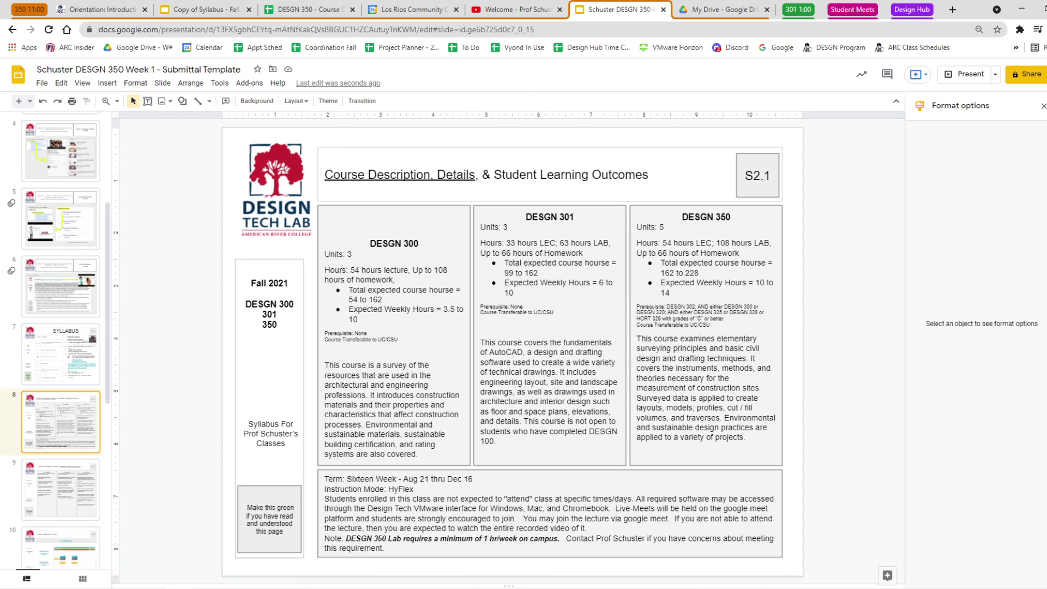
left_click(281, 485)
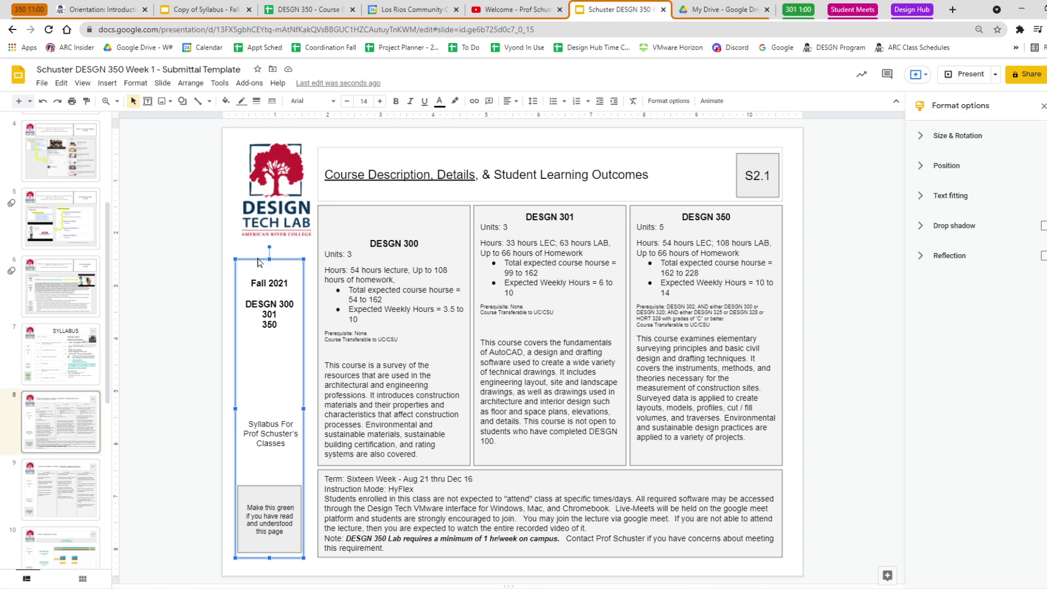
left_click(284, 485)
left_click(225, 101)
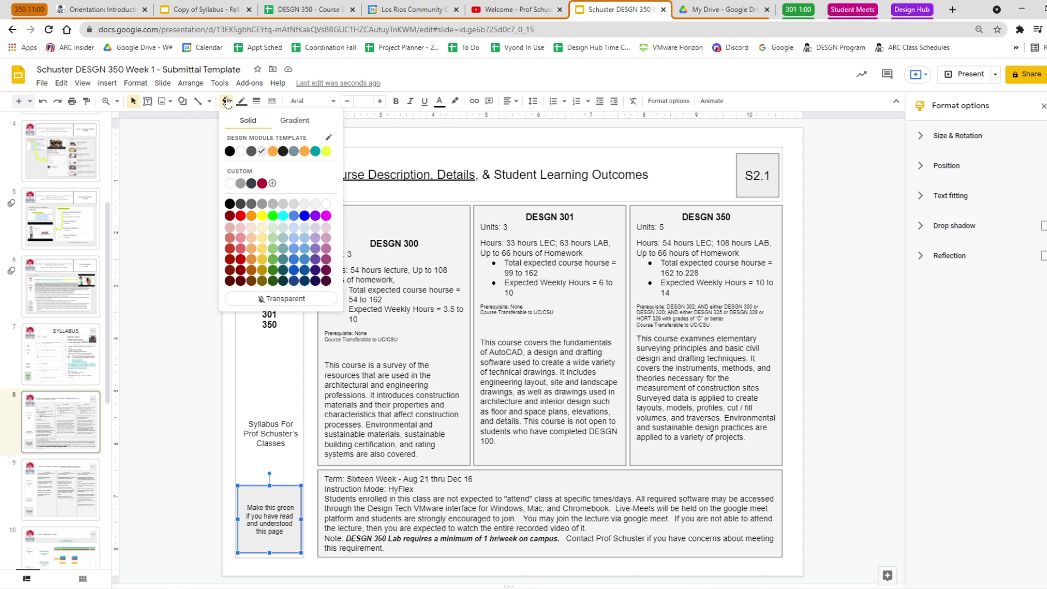
left_click(271, 247)
Fill the 'Make this green' boxes on slides 9 and 10 light green.
left_click(69, 481)
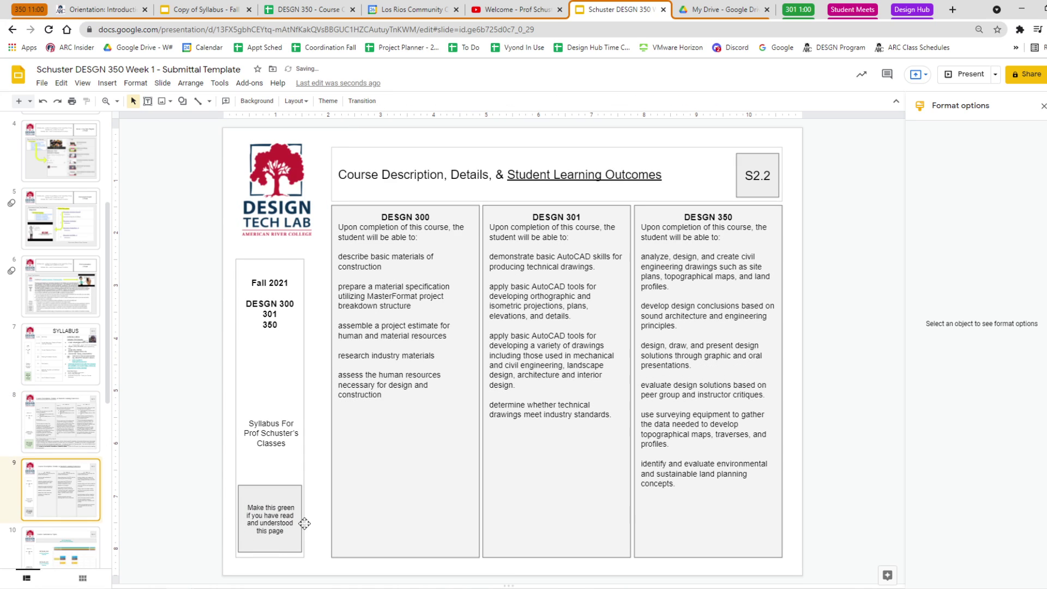
left_click(287, 488)
left_click(225, 101)
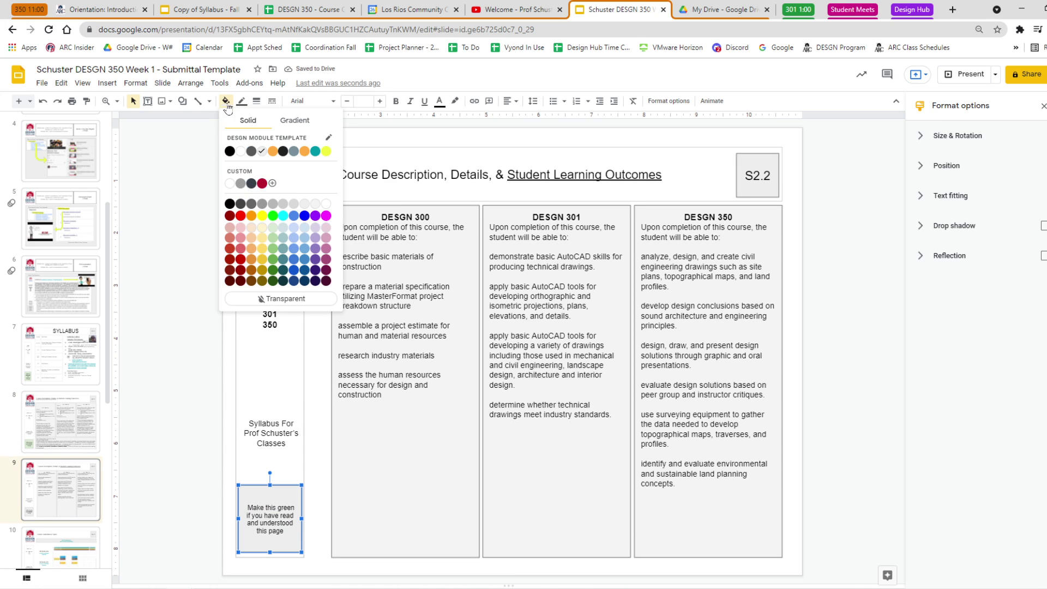
left_click(273, 227)
scroll(56, 457, "down", 2)
left_click(56, 457)
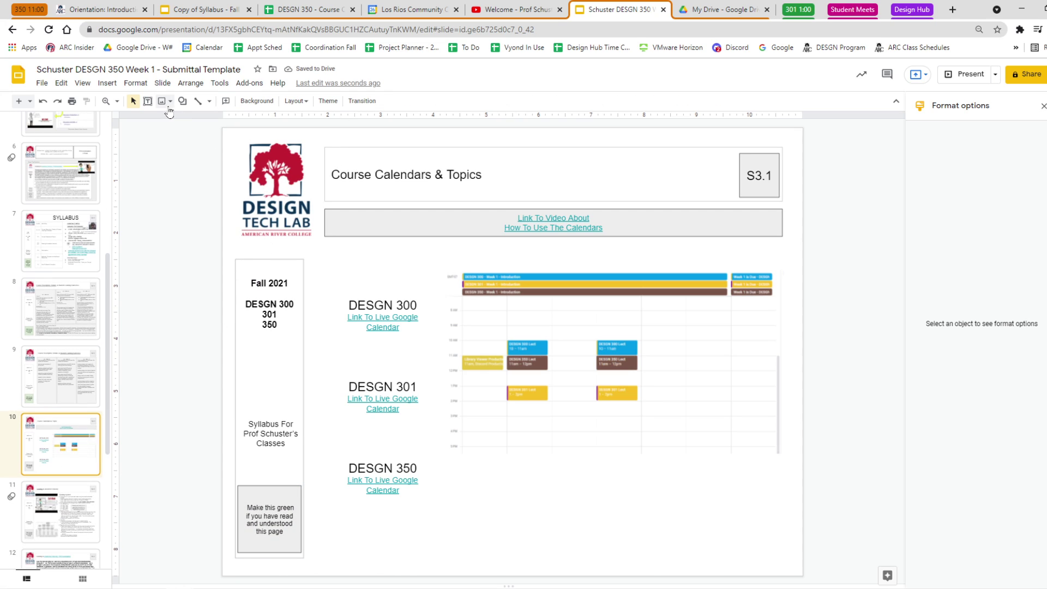
left_click(279, 480)
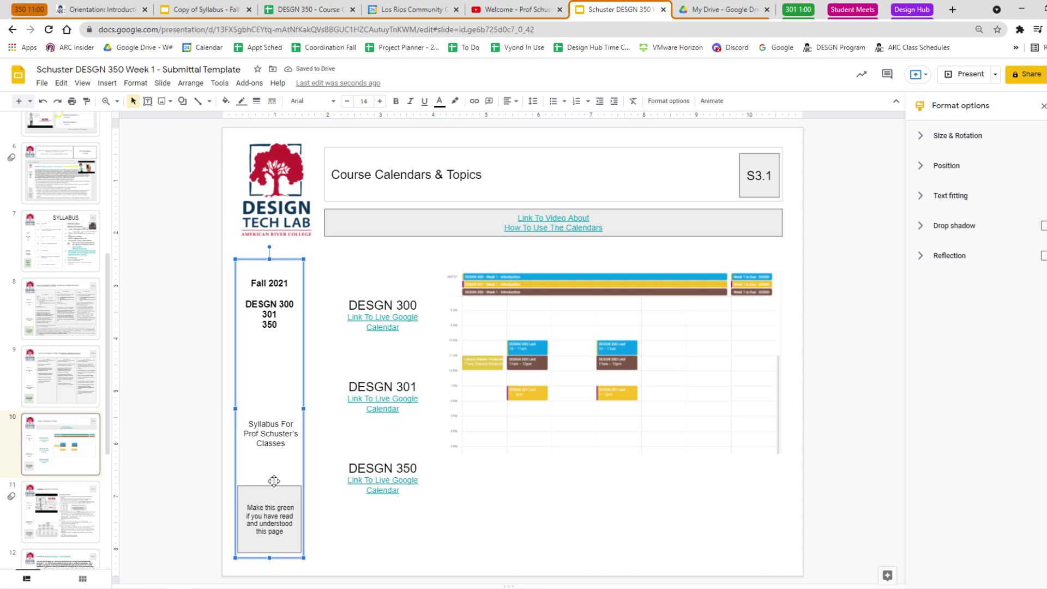
left_click(273, 485)
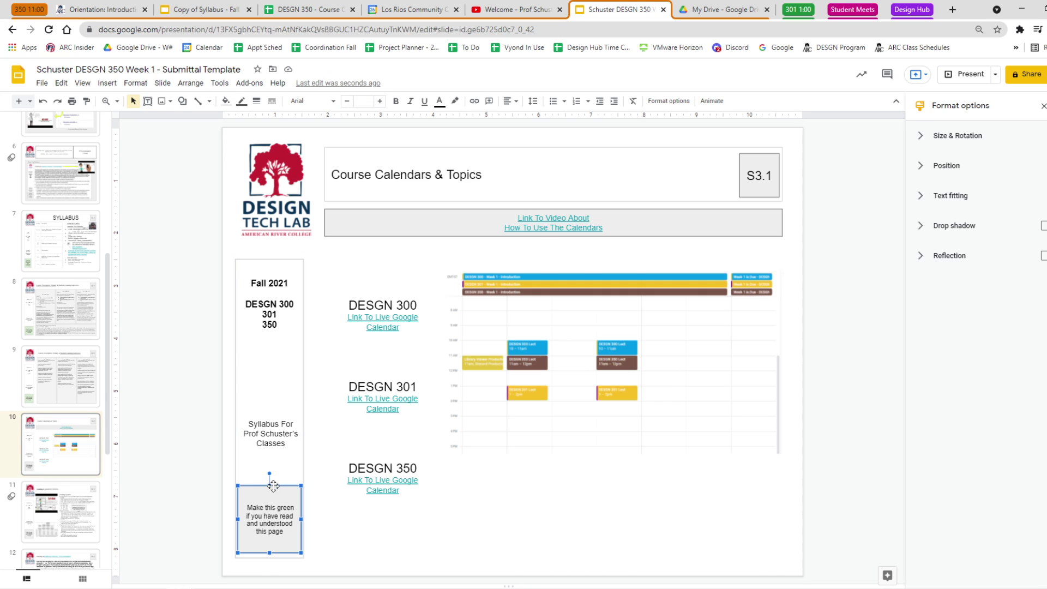
left_click(226, 100)
left_click(274, 227)
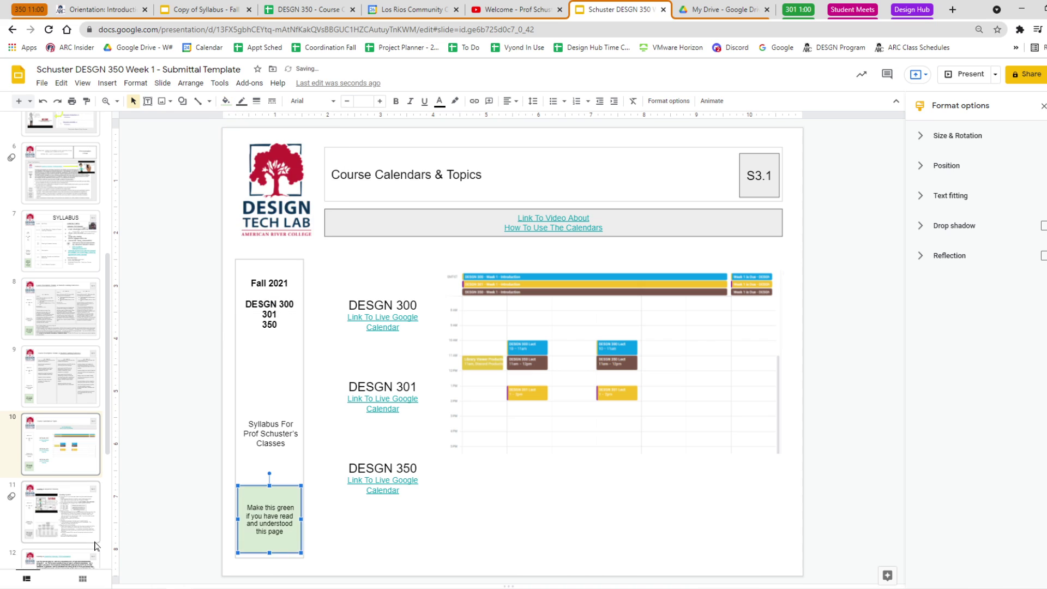
Fill the 'Make this green' box light green on the Grading & Academic Honesty and Academic Honesty / Professionalism slides.
left_click(71, 504)
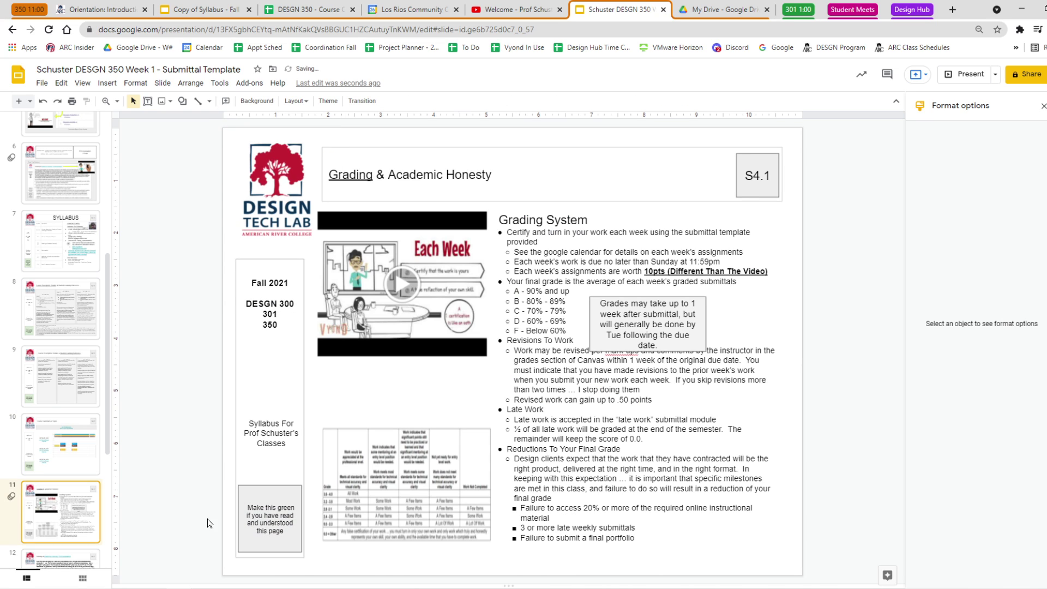
left_click(261, 491)
left_click(225, 100)
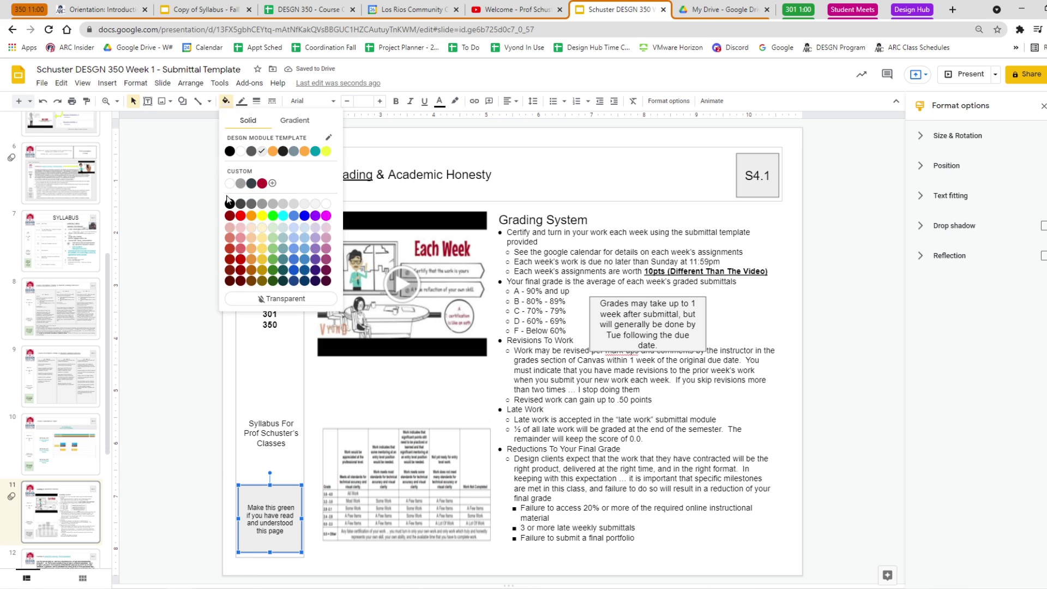
left_click(271, 225)
scroll(72, 470, "down", 2)
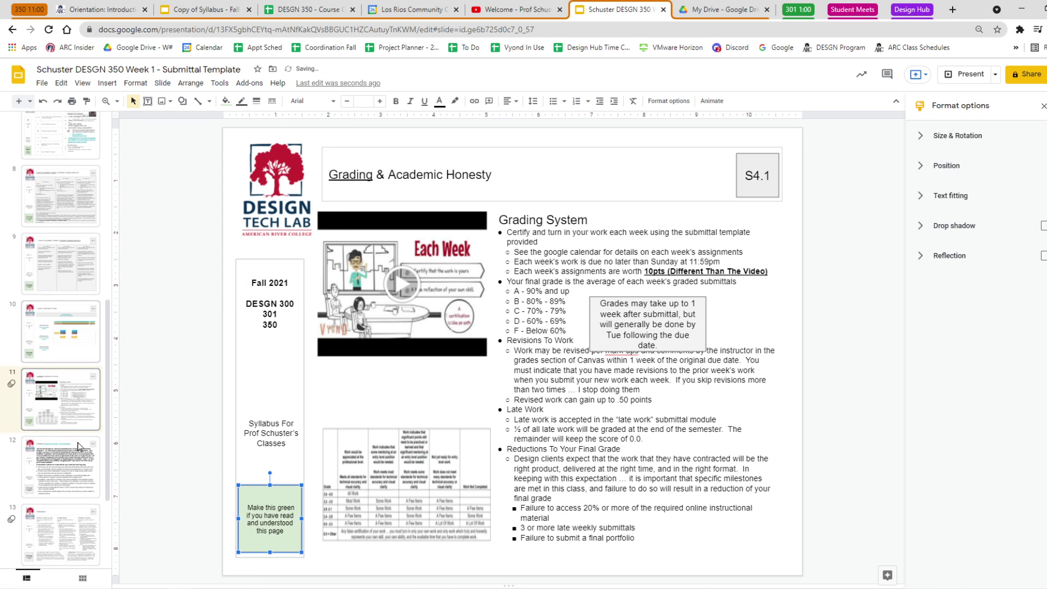
left_click(73, 470)
left_click(274, 489)
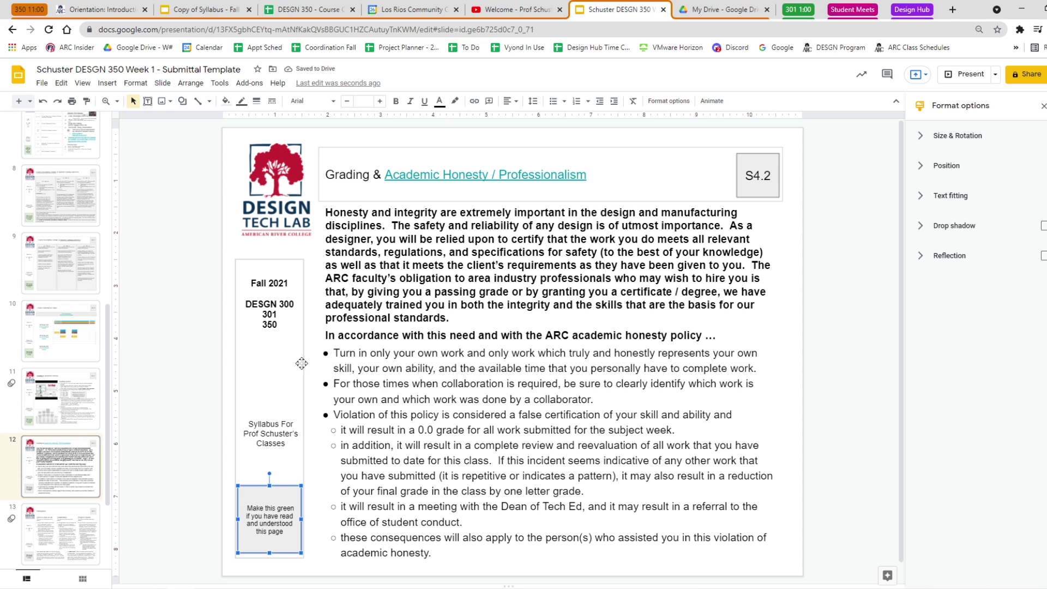
left_click(226, 100)
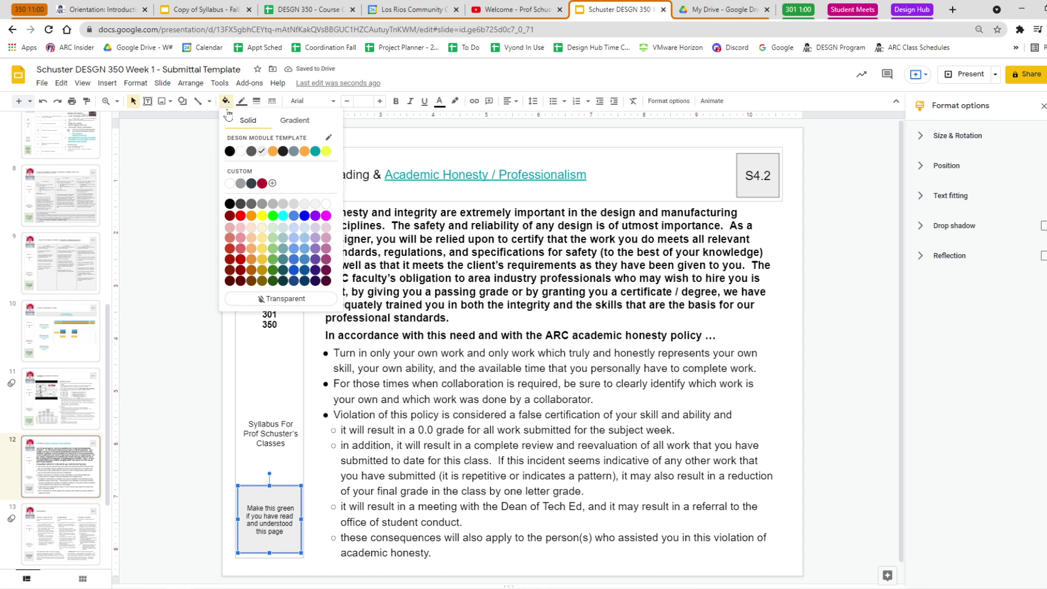
left_click(271, 225)
Turn the 'Make this green' boxes light green on the Participation and Materials, Supplies slides.
left_click(70, 556)
left_click(267, 494)
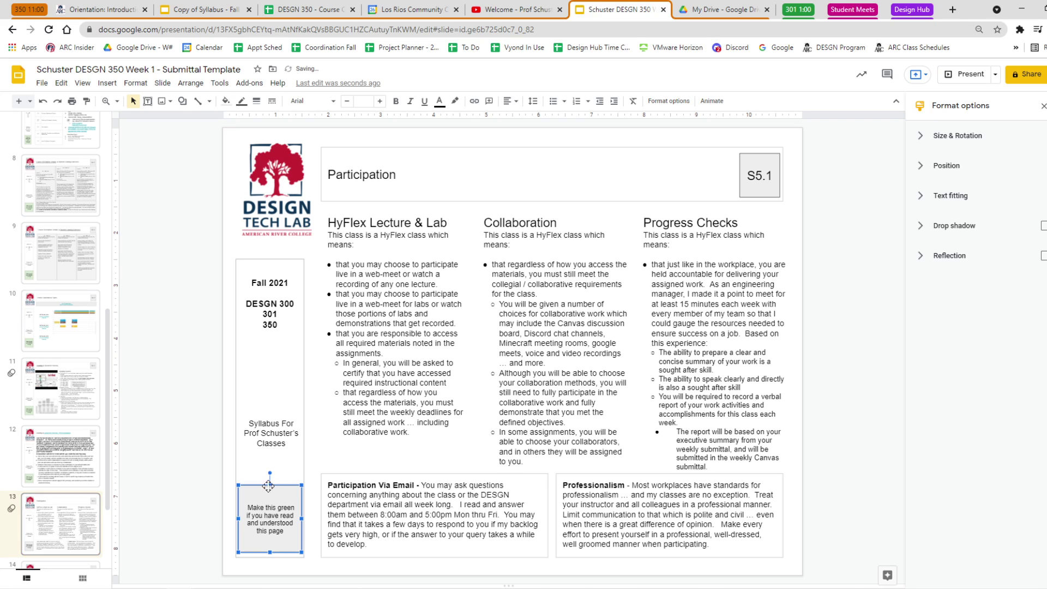
left_click(223, 101)
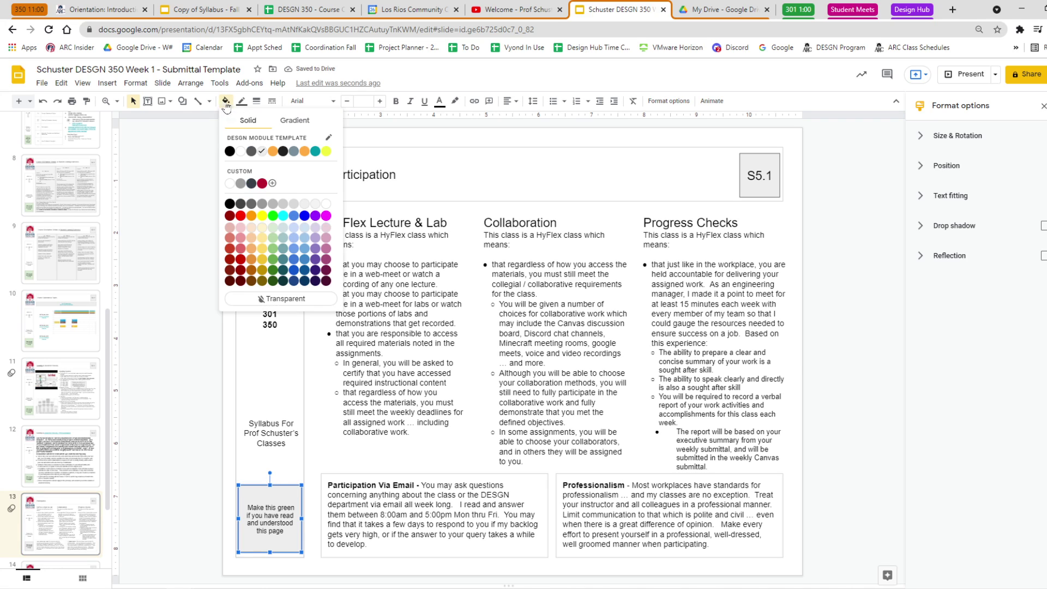
left_click(271, 225)
left_click(181, 293)
scroll(66, 513, "down", 2)
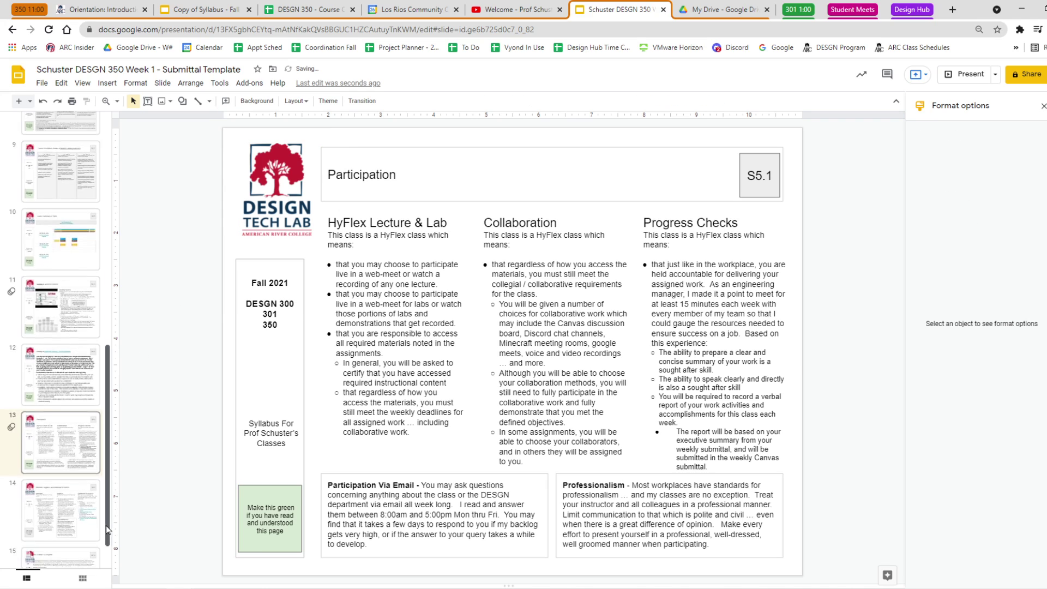
left_click(66, 512)
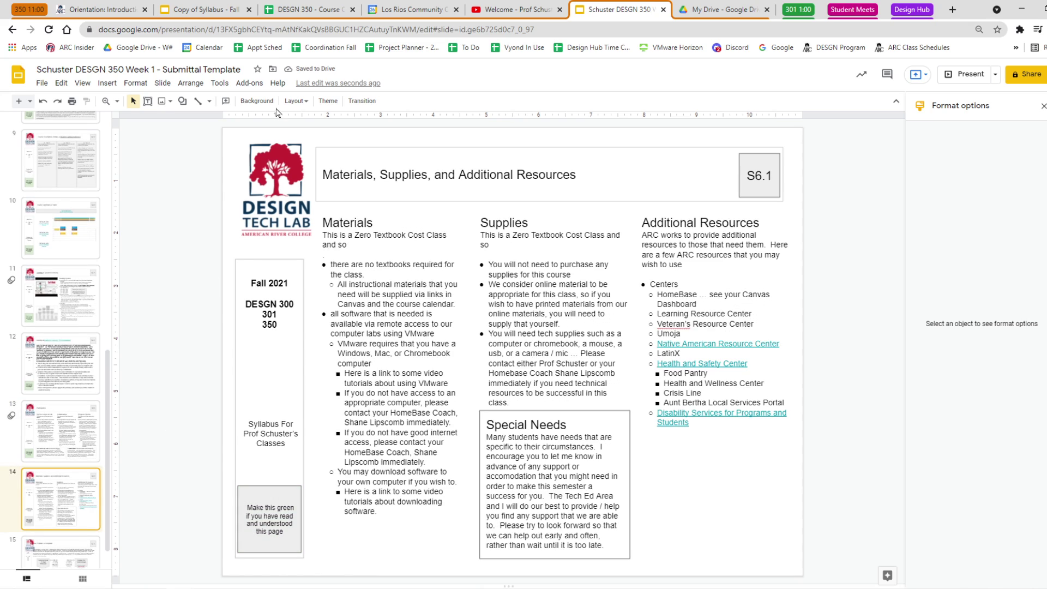
left_click(273, 494)
left_click(225, 101)
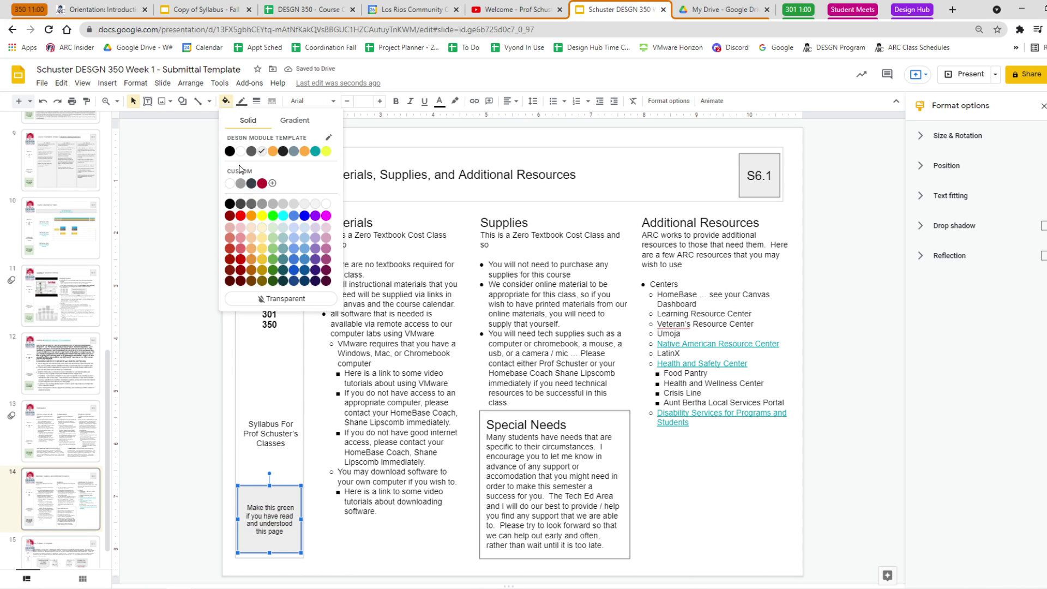
left_click(272, 216)
Make the 'Make this green' box light green on the How To Make A Complaint slide.
scroll(60, 382, "down", 1)
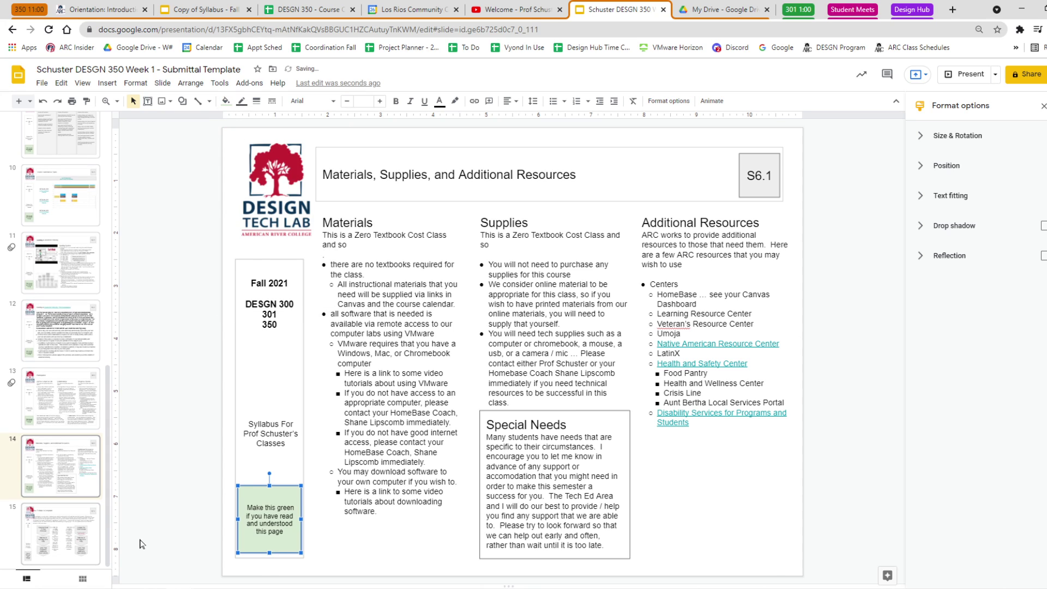
left_click(54, 531)
left_click(273, 484)
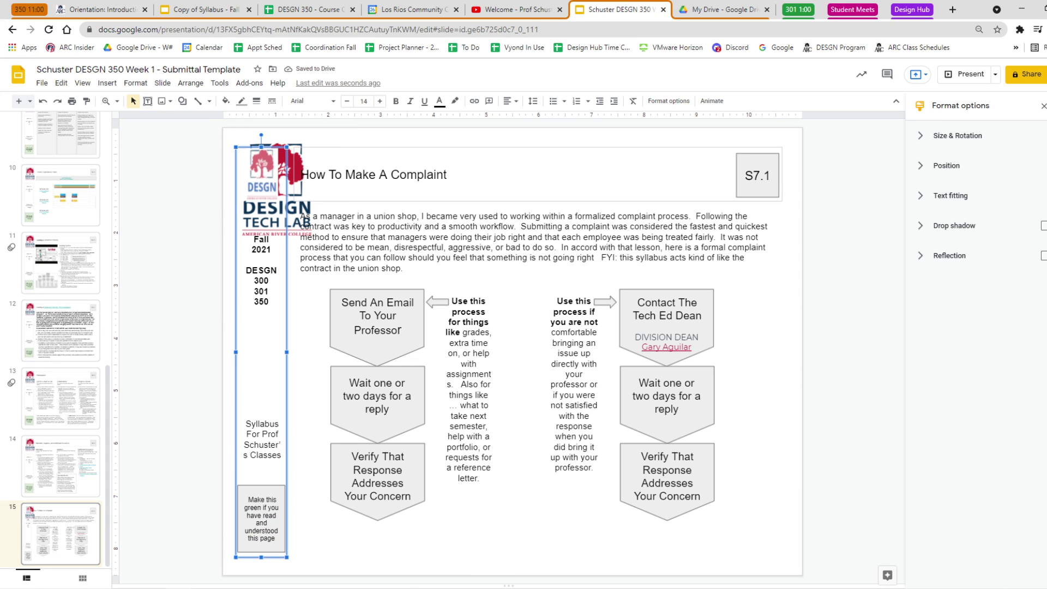
left_click(262, 447)
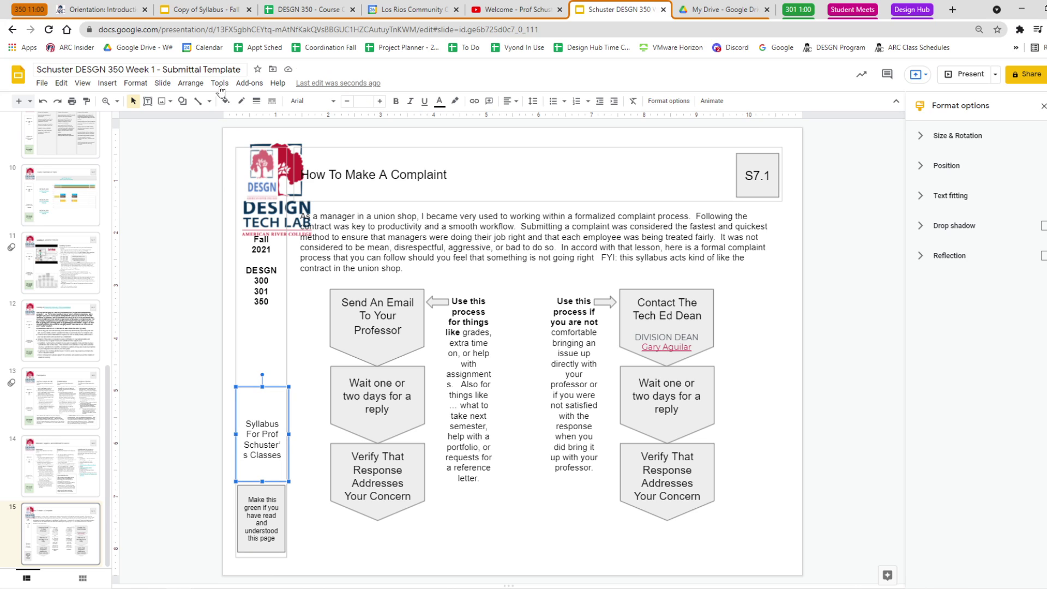
left_click(262, 492)
left_click(225, 101)
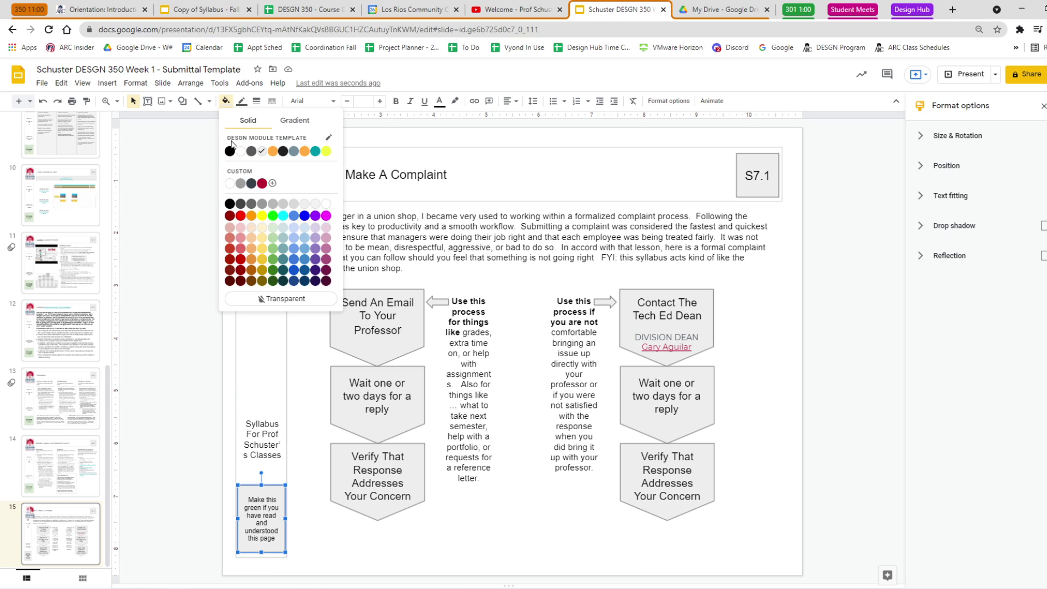
left_click(273, 227)
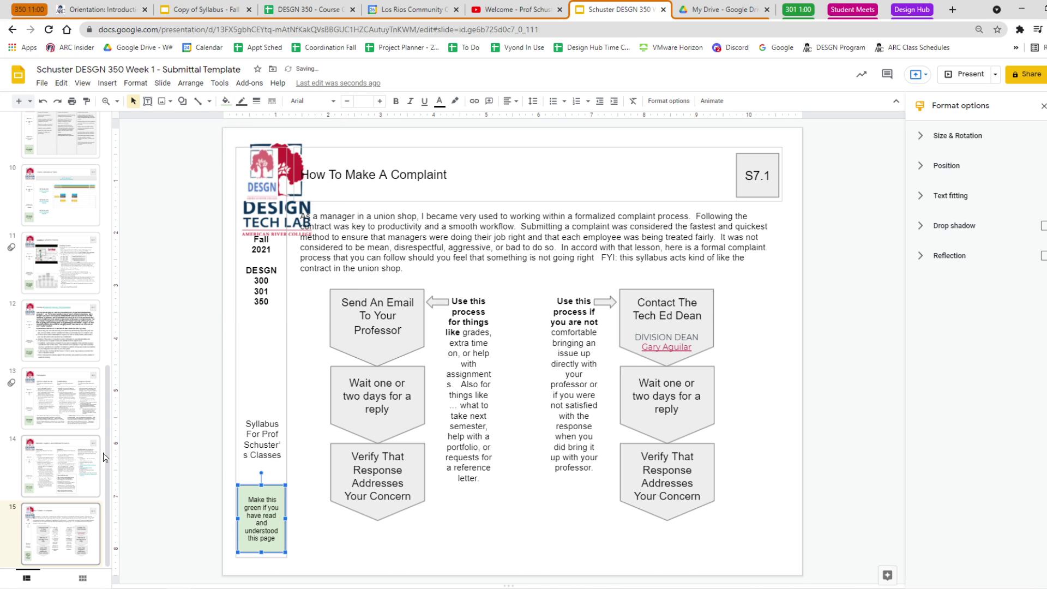
left_click_drag(108, 457, 122, 145)
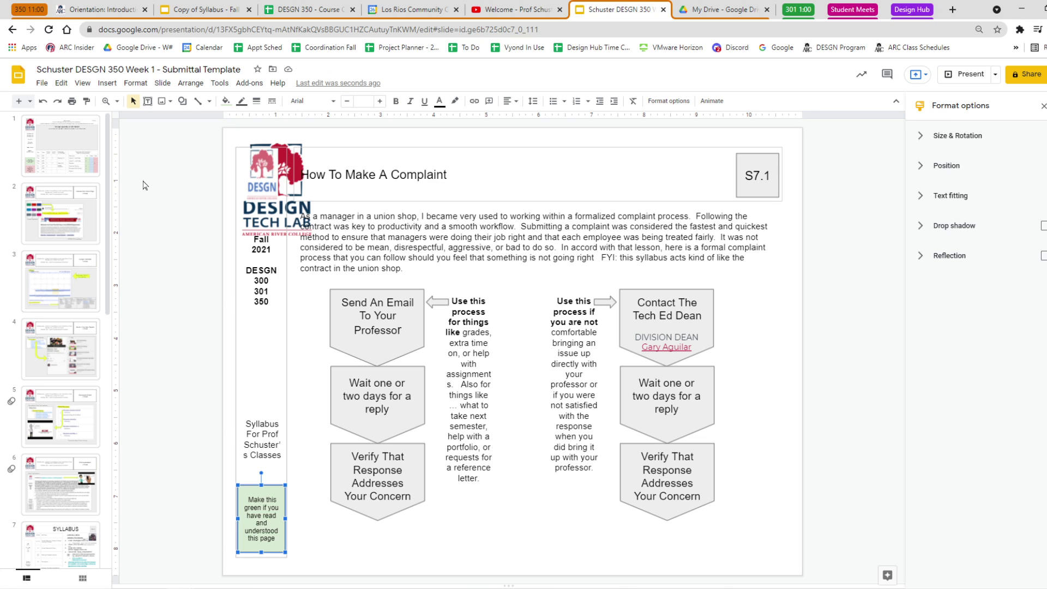
Open the DESGN 350 - Week 1 - Introduction calendar event and scroll through its description.
left_click(115, 11)
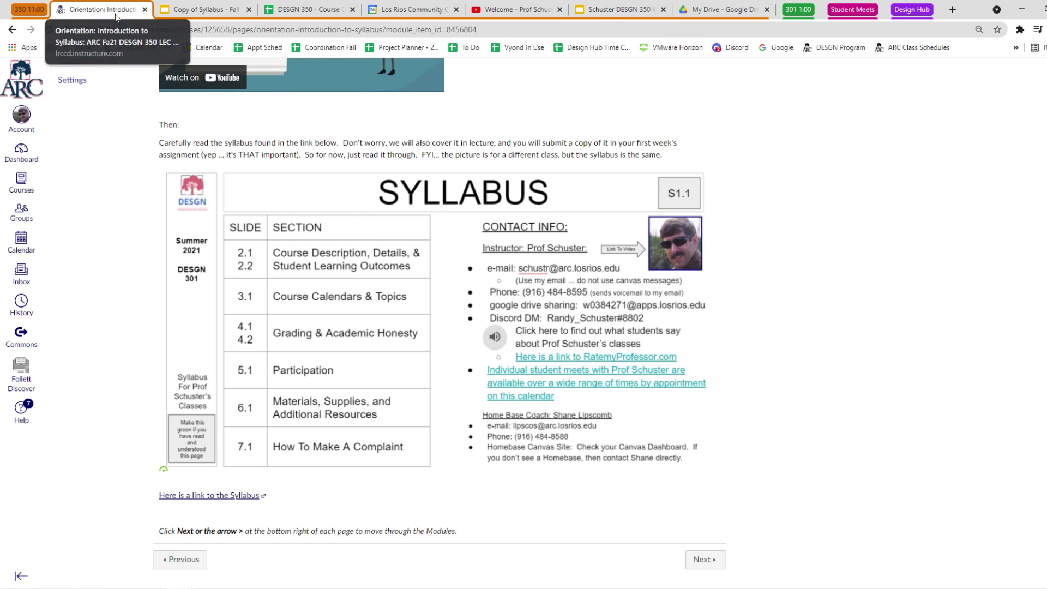
left_click(404, 10)
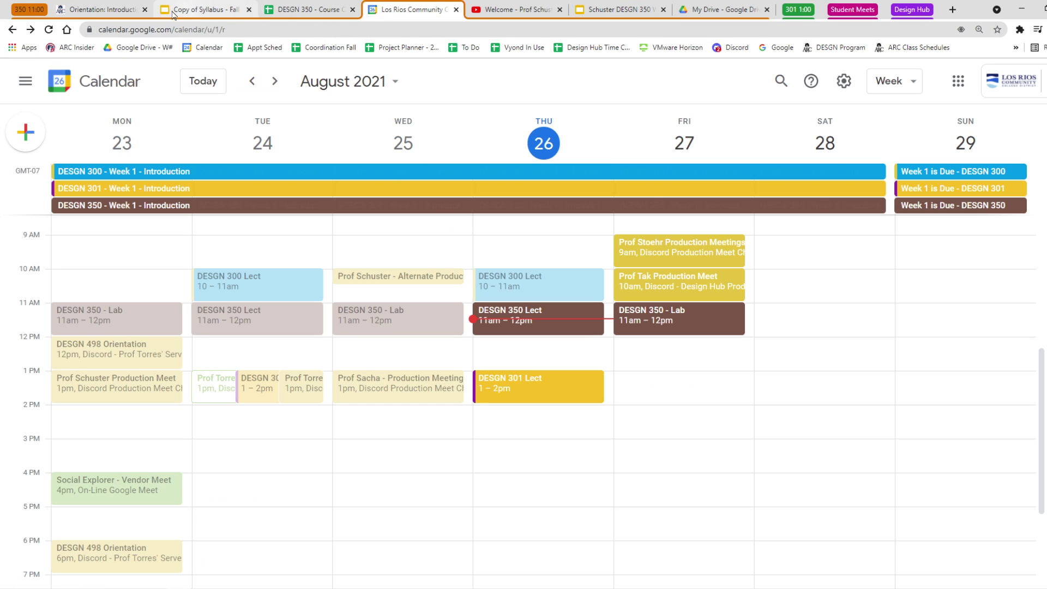
left_click(263, 206)
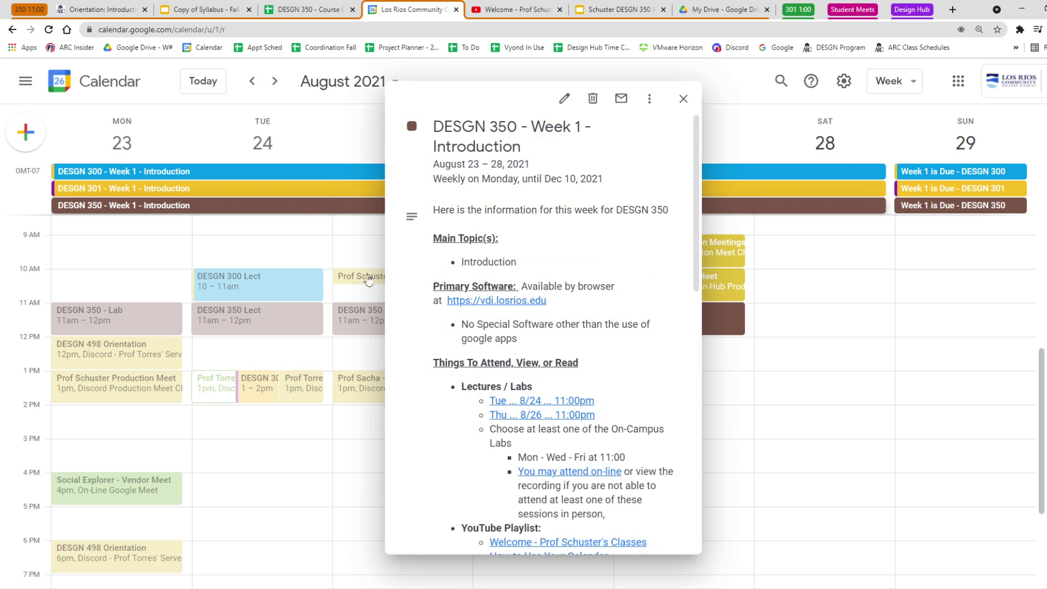
scroll(482, 374, "down", 6)
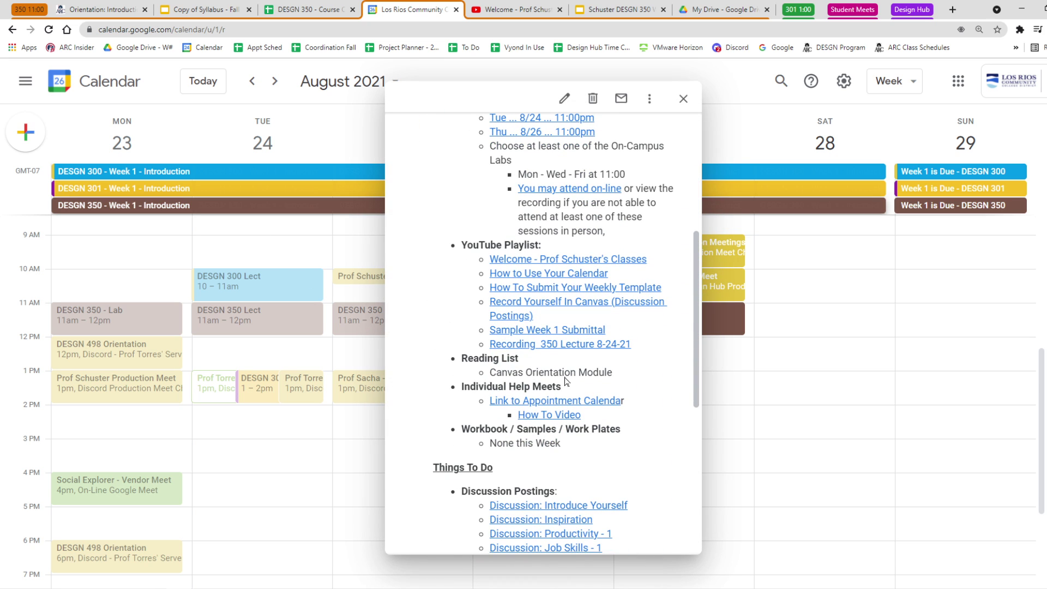
scroll(543, 334, "down", 6)
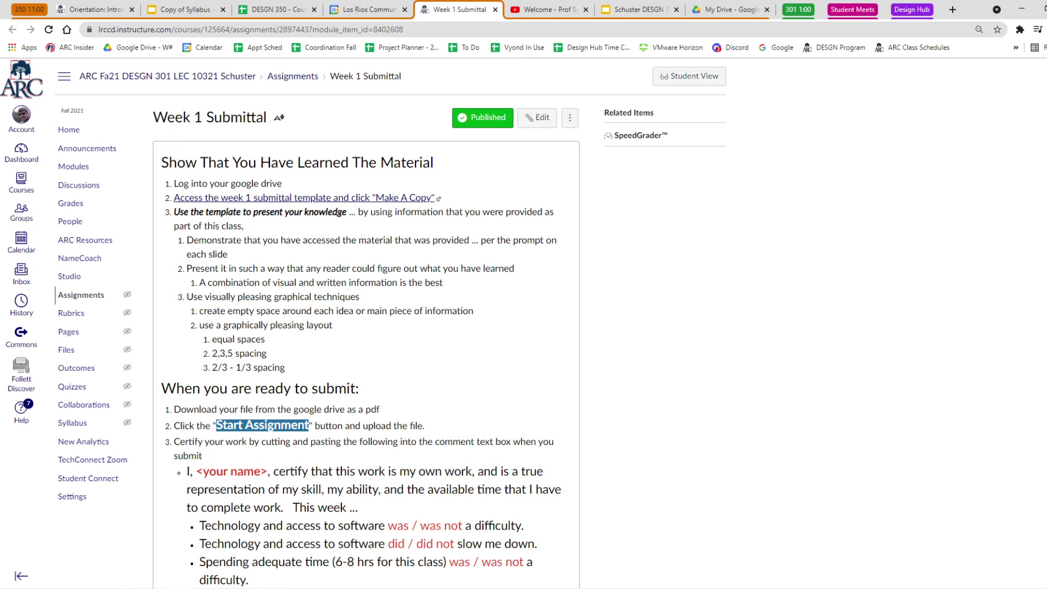
View the Week 1 Submittal in Student View, highlighting the 'When you are ready to submit' and PDF download instructions.
left_click(695, 78)
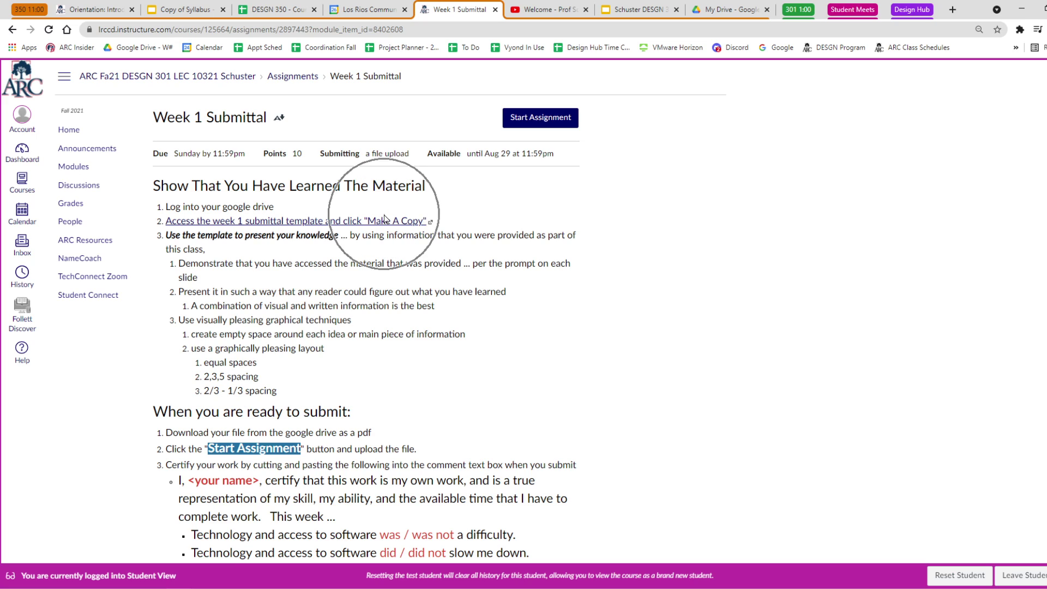
left_click_drag(355, 423, 153, 413)
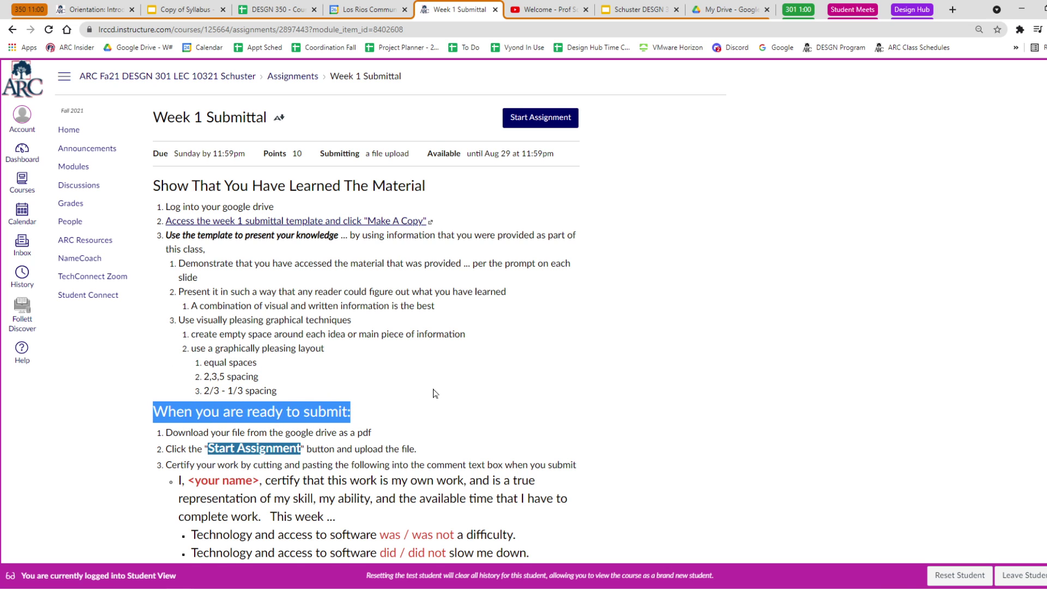
scroll(435, 393, "down", 4)
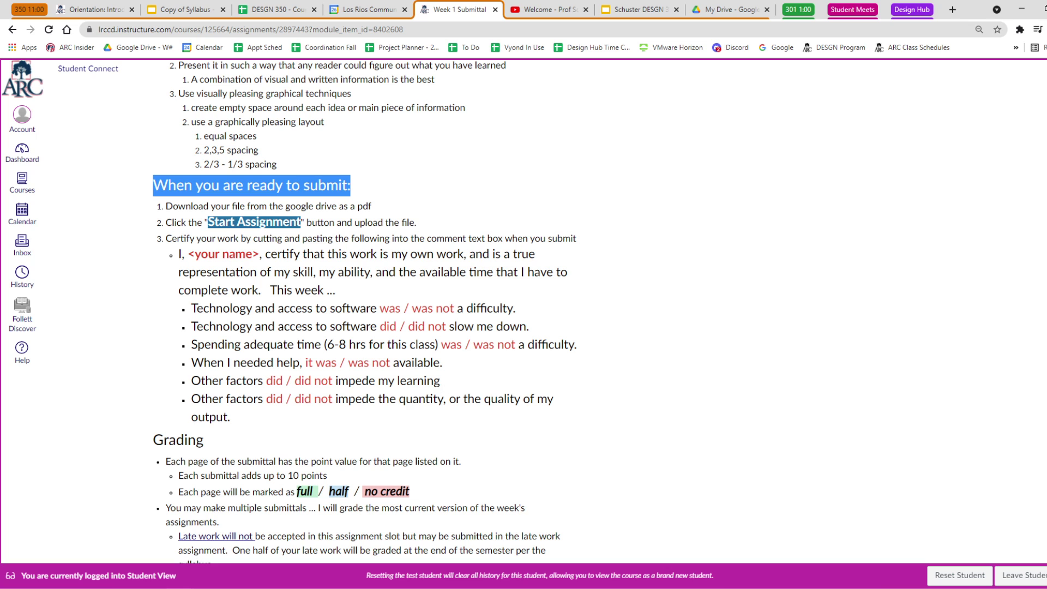
scroll(510, 327, "up", 4)
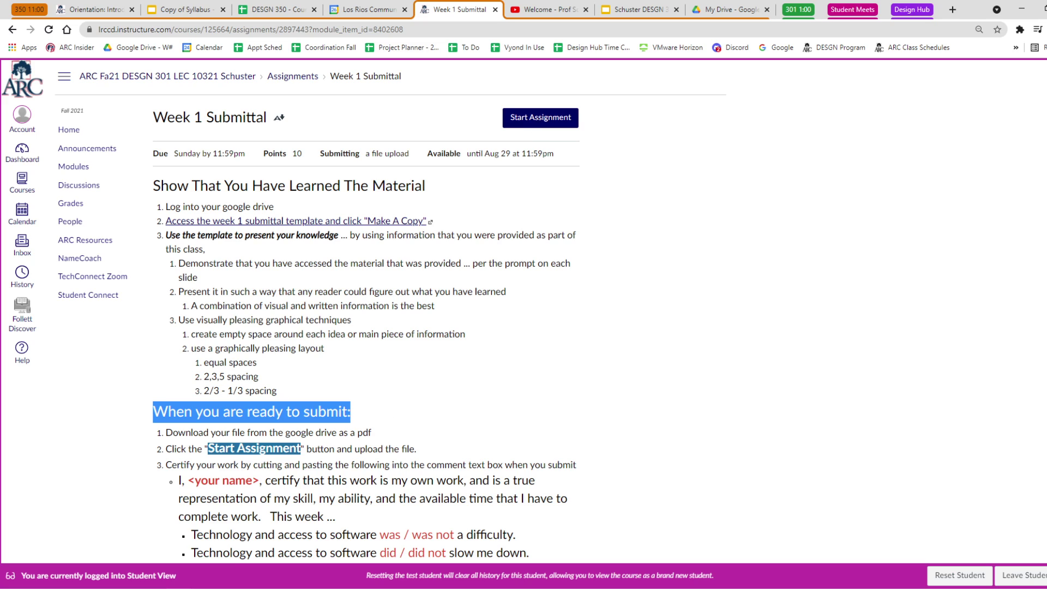
left_click_drag(173, 432, 368, 432)
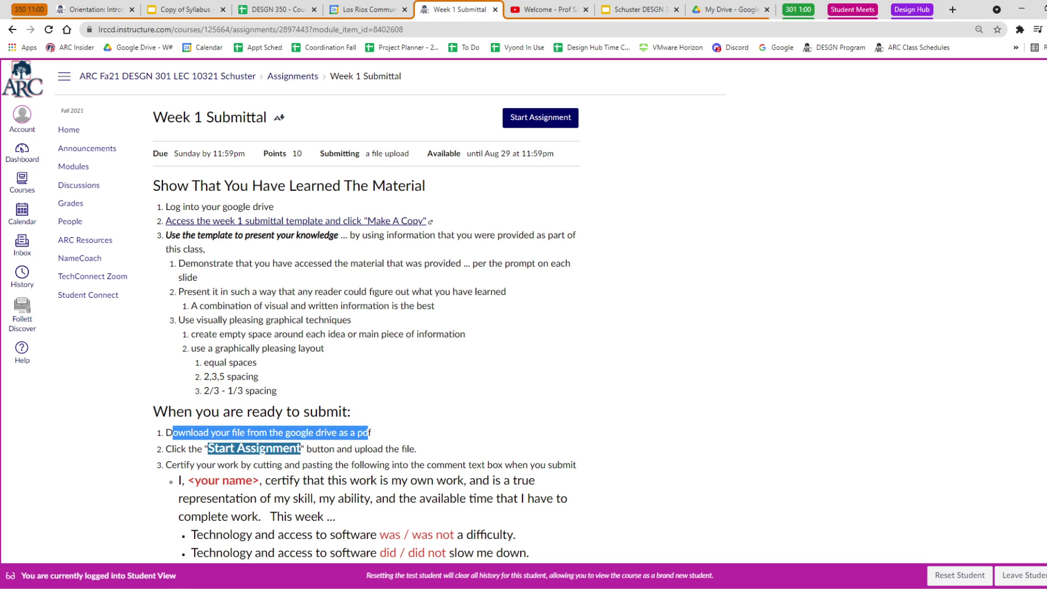
left_click(202, 17)
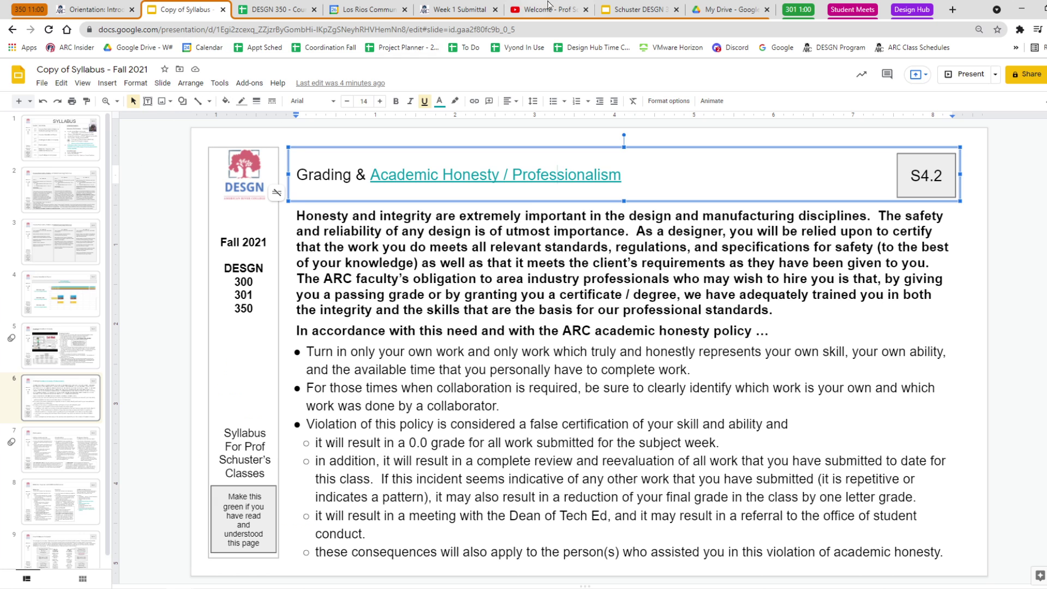
Download the Week 1 submittal deck via File > Download > PDF Document (.pdf).
left_click(635, 9)
left_click(43, 83)
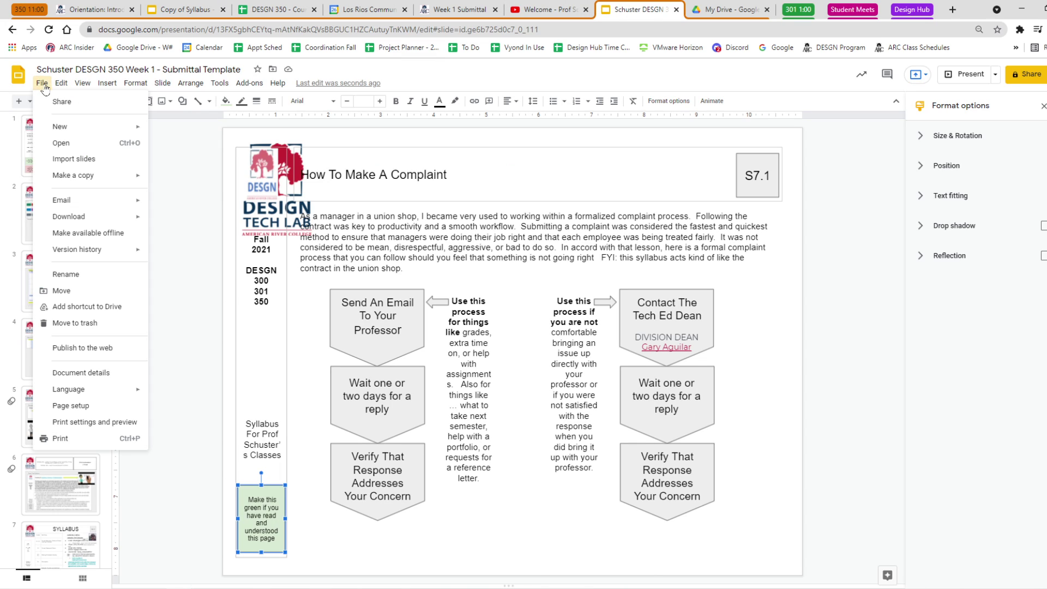
mouse_move(135, 220)
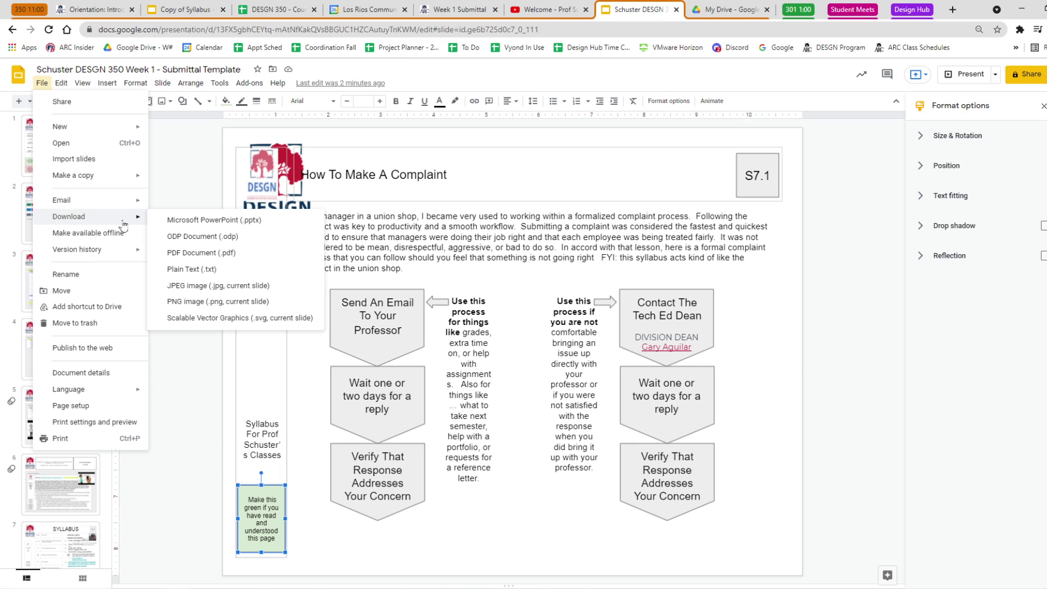
left_click(191, 253)
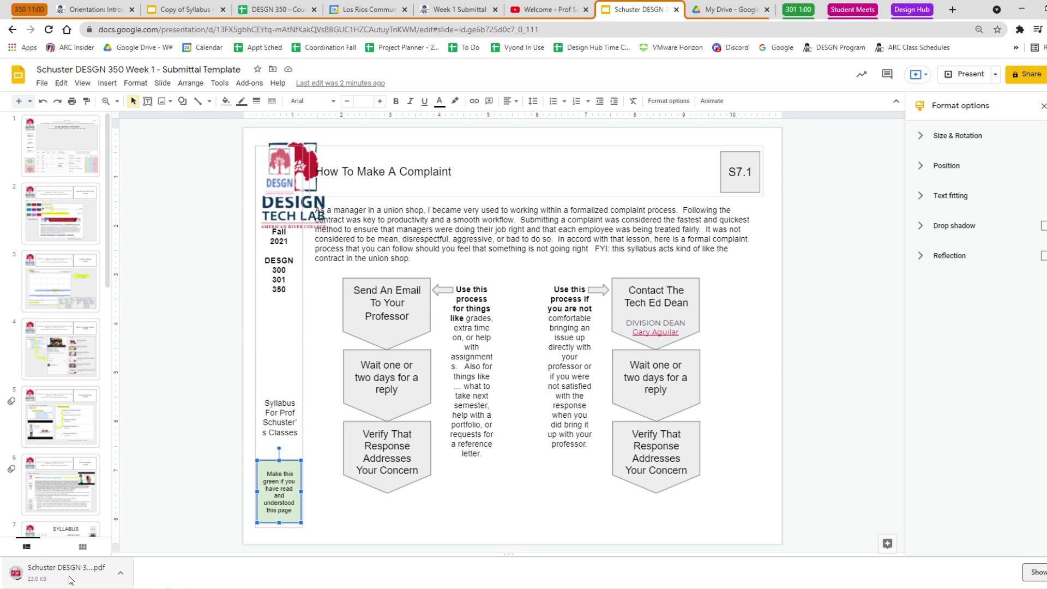
left_click(70, 580)
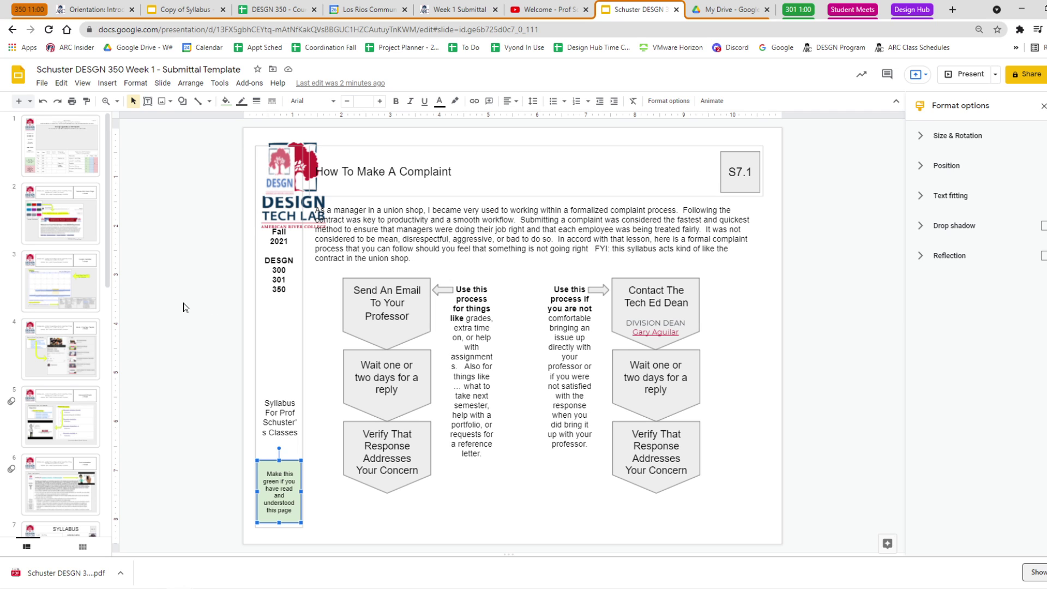
Start the Week 1 Submittal and attach the downloaded submittal PDF to the upload form.
left_click(467, 16)
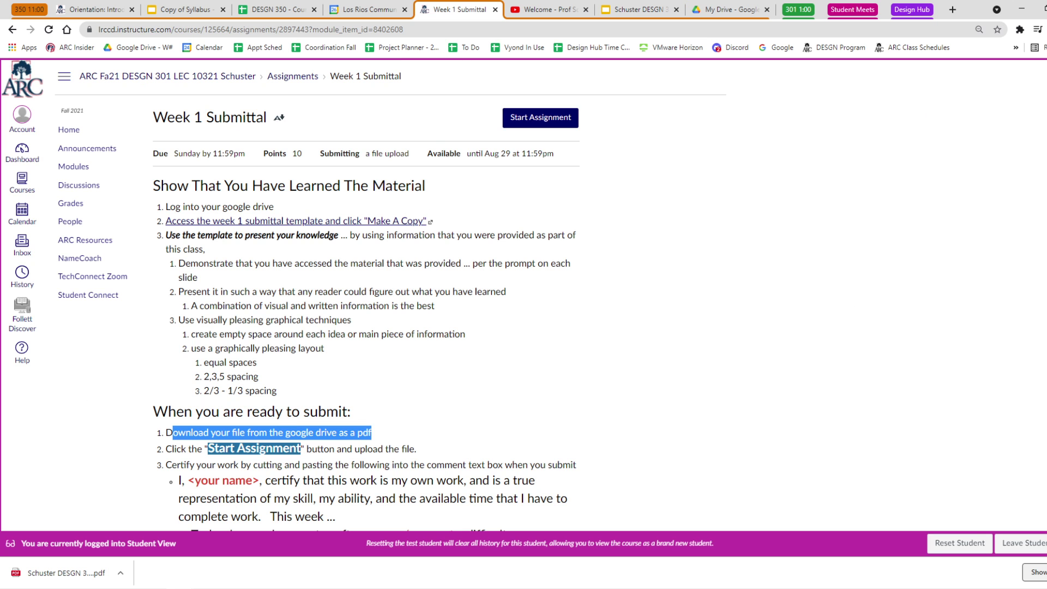
left_click(541, 118)
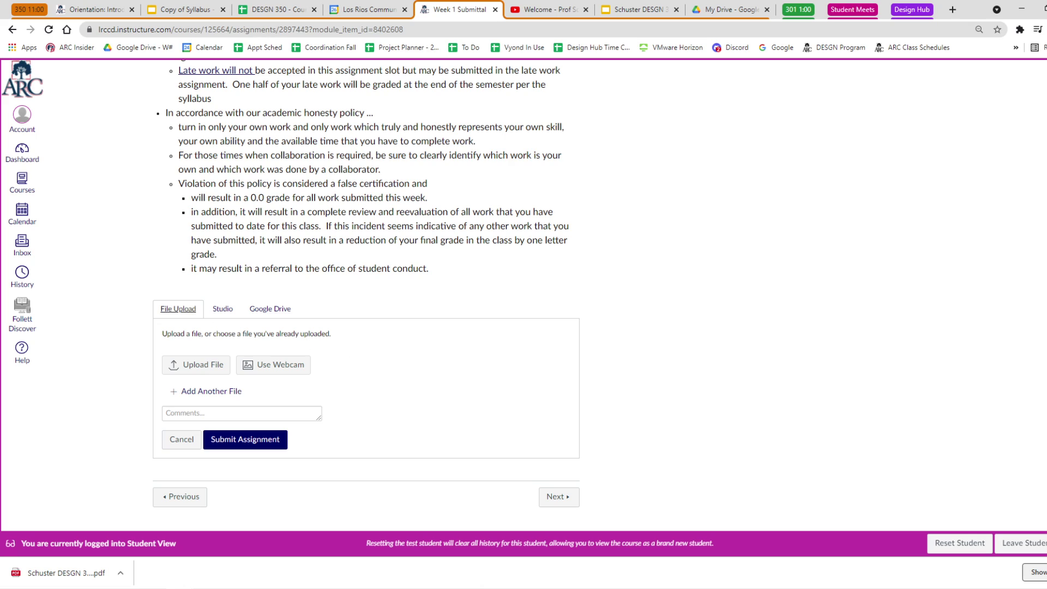
left_click(179, 309)
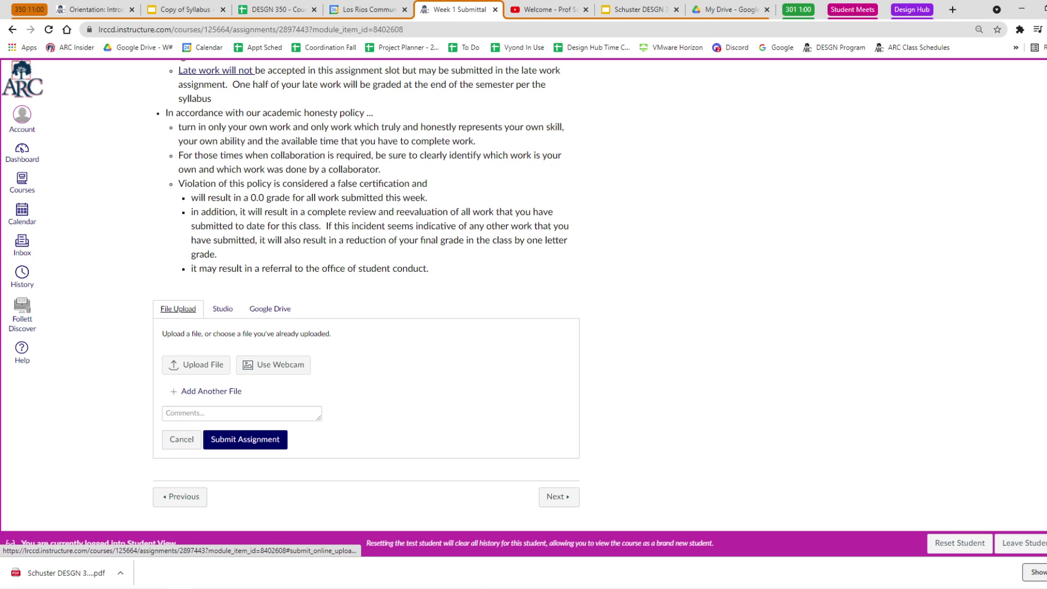
left_click(196, 365)
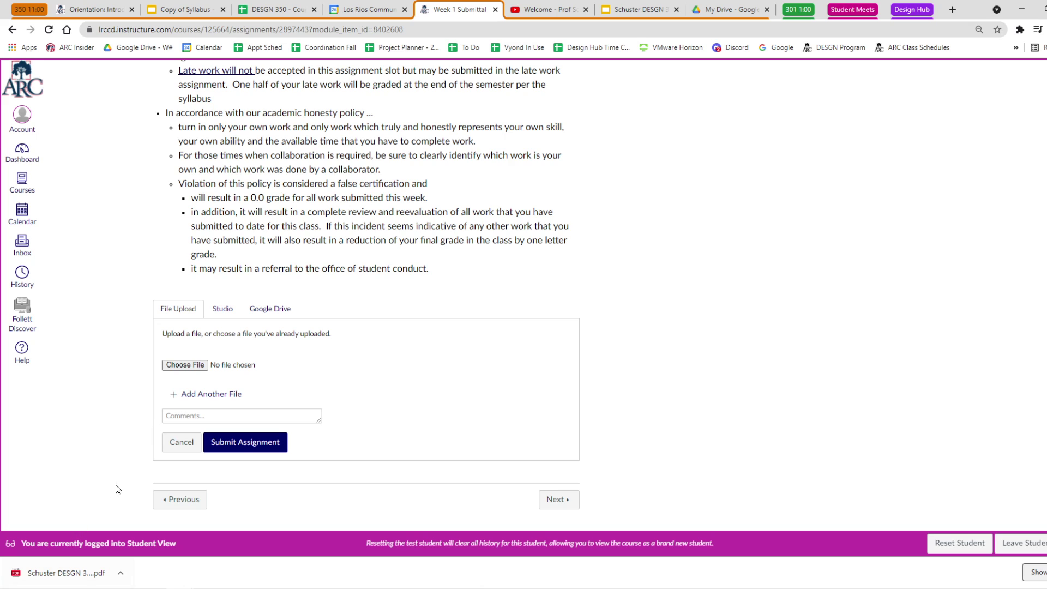
left_click_drag(63, 572, 186, 365)
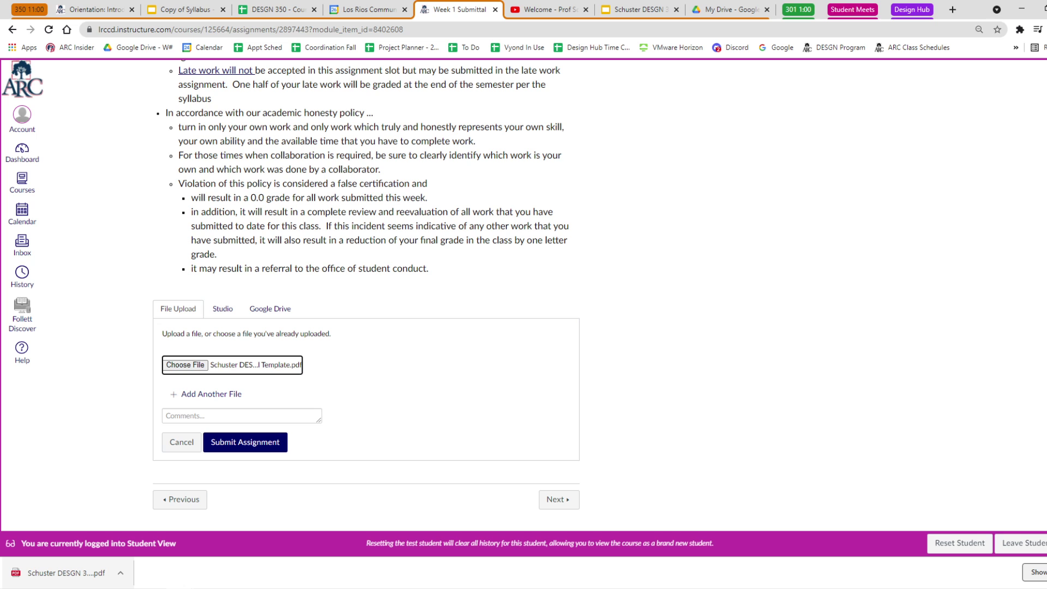
Copy the certification statement from the instructions and enlarge the Comments box.
scroll(365, 294, "up", 7)
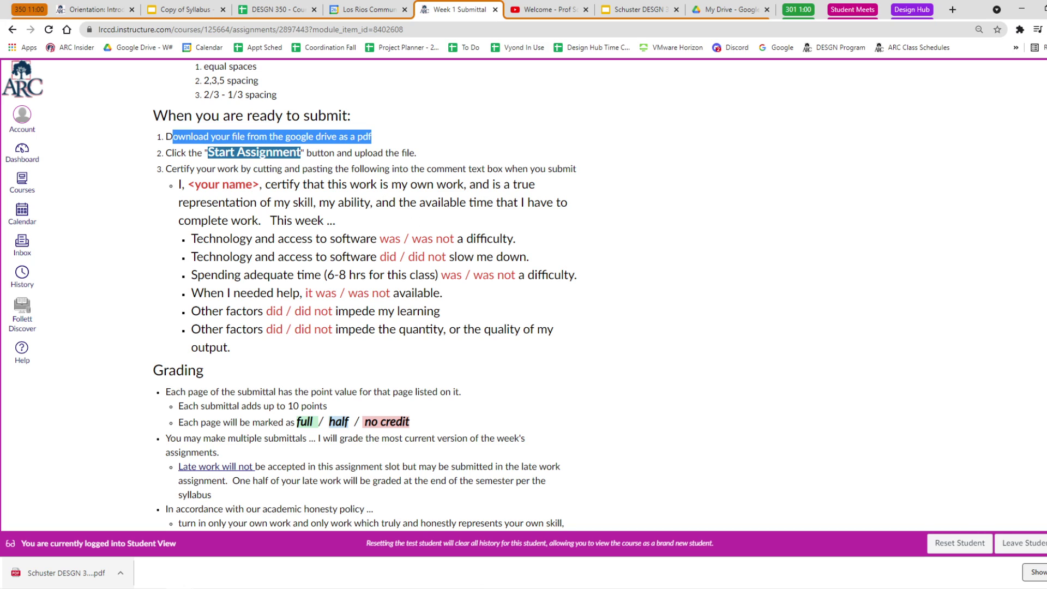
left_click_drag(178, 184, 309, 352)
key("ctrl+c")
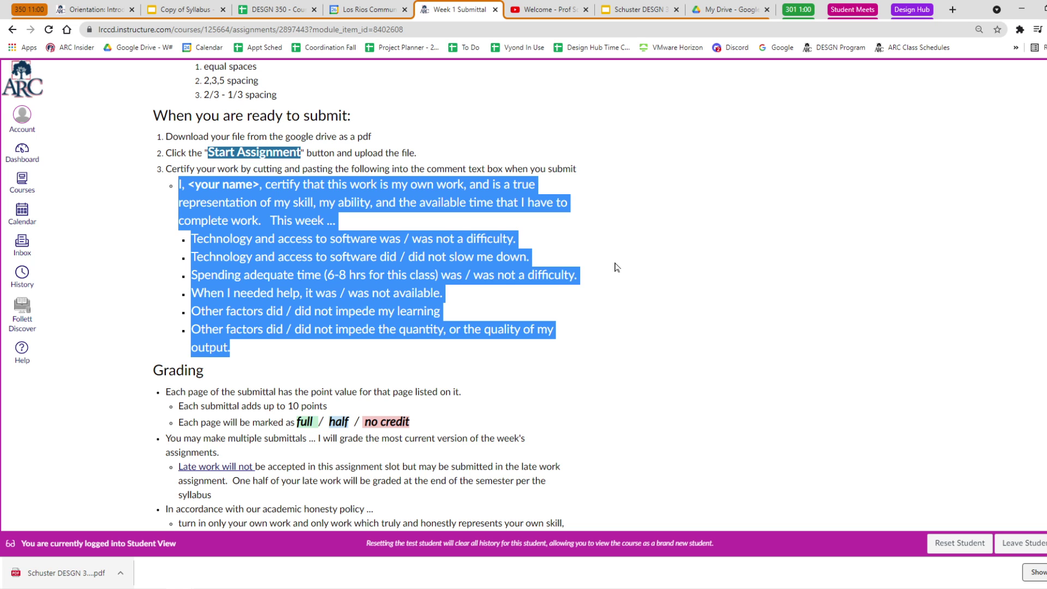
scroll(499, 324, "down", 7)
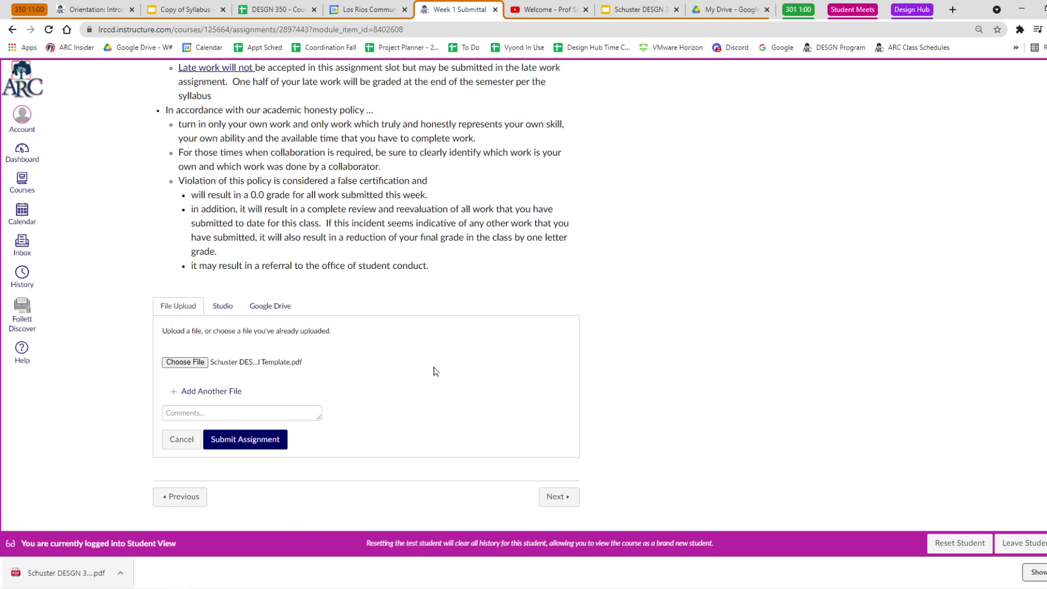
left_click_drag(319, 418, 344, 504)
scroll(491, 393, "down", 2)
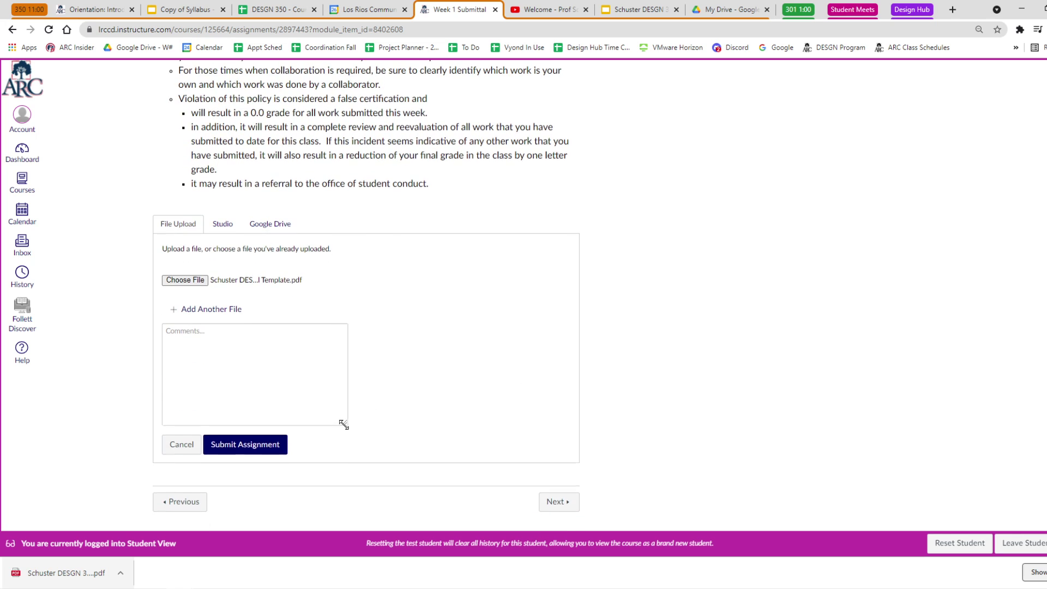
Paste the certification into Comments and replace the name placeholder with the student's name.
left_click_drag(346, 427, 385, 461)
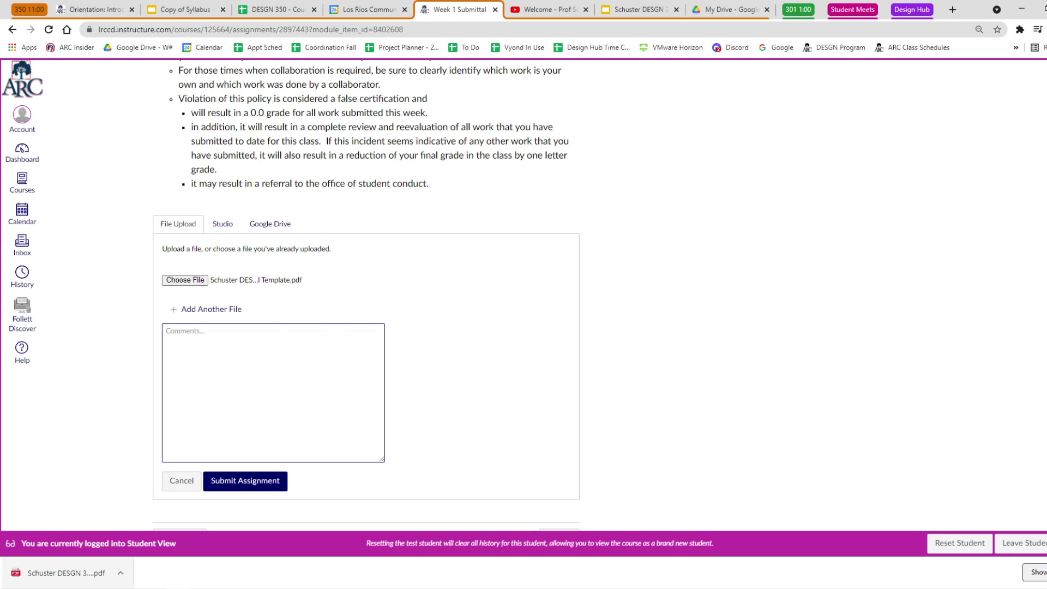
key("ctrl+v")
left_click_drag(213, 331, 171, 331)
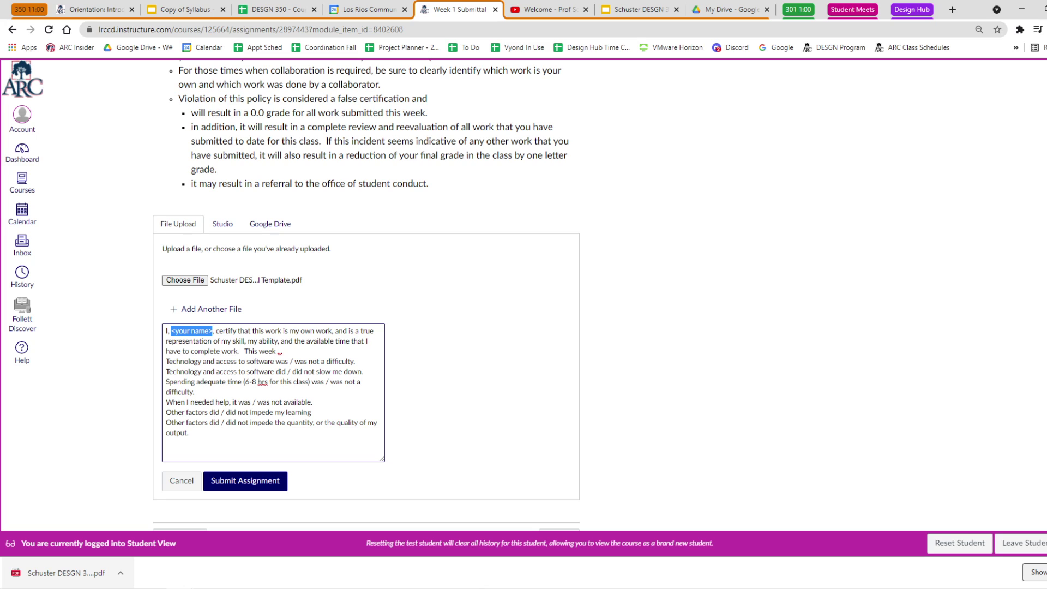
type("Randy Schust")
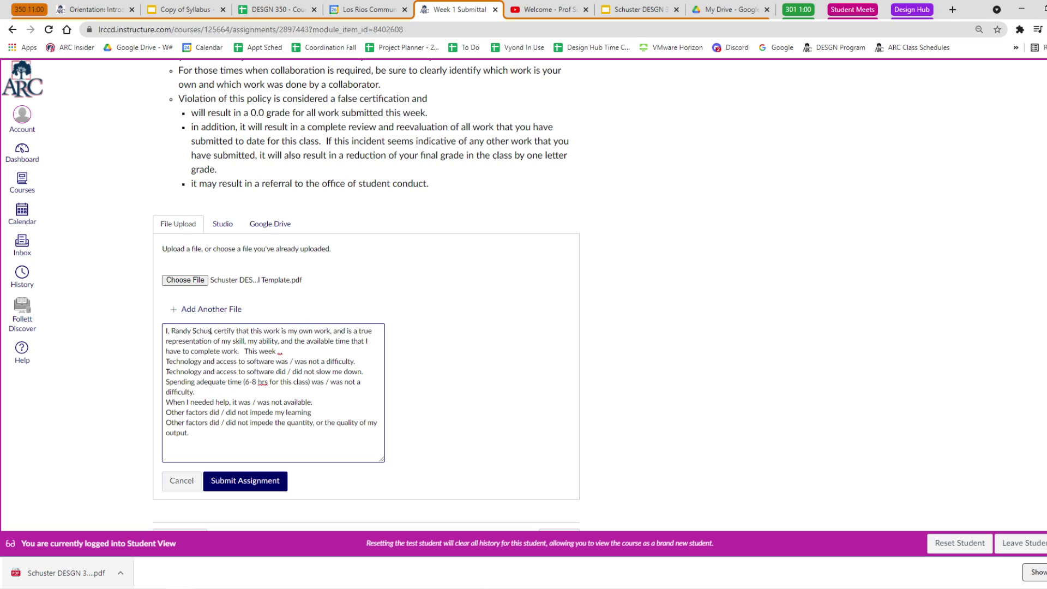
type("er,")
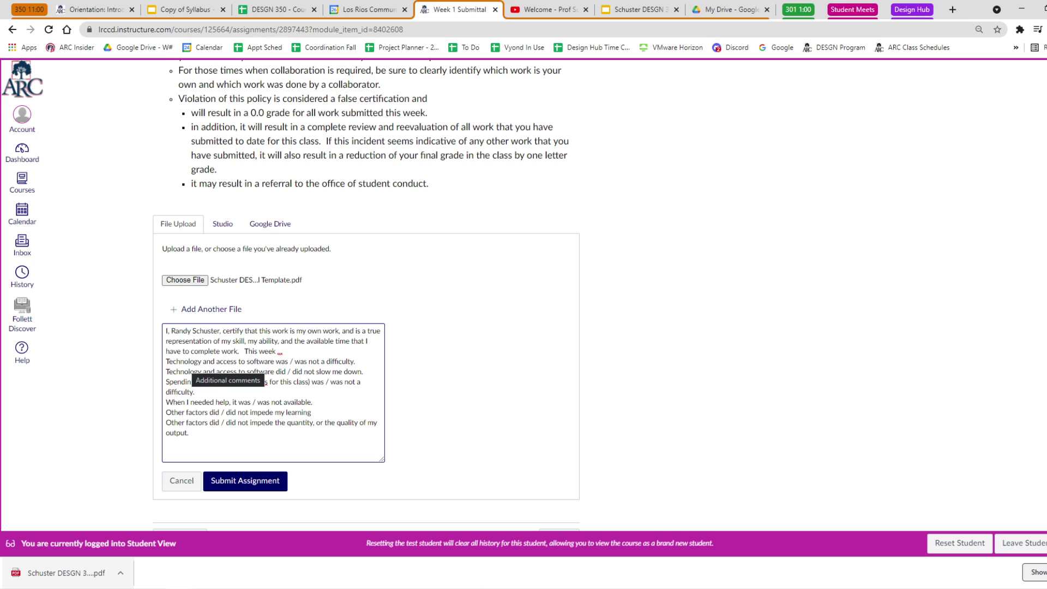
Delete the 'was /' and 'did /' alternatives on the two Technology lines and the Spending adequate time line.
left_click_drag(295, 362, 276, 361)
key("BackSpace")
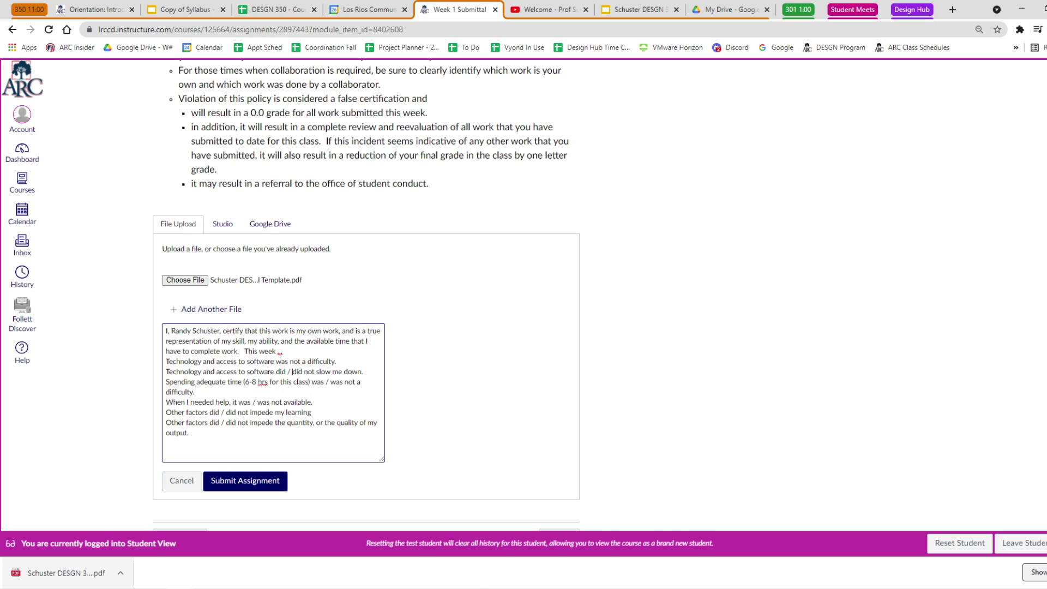
left_click_drag(292, 371, 275, 372)
key("BackSpace")
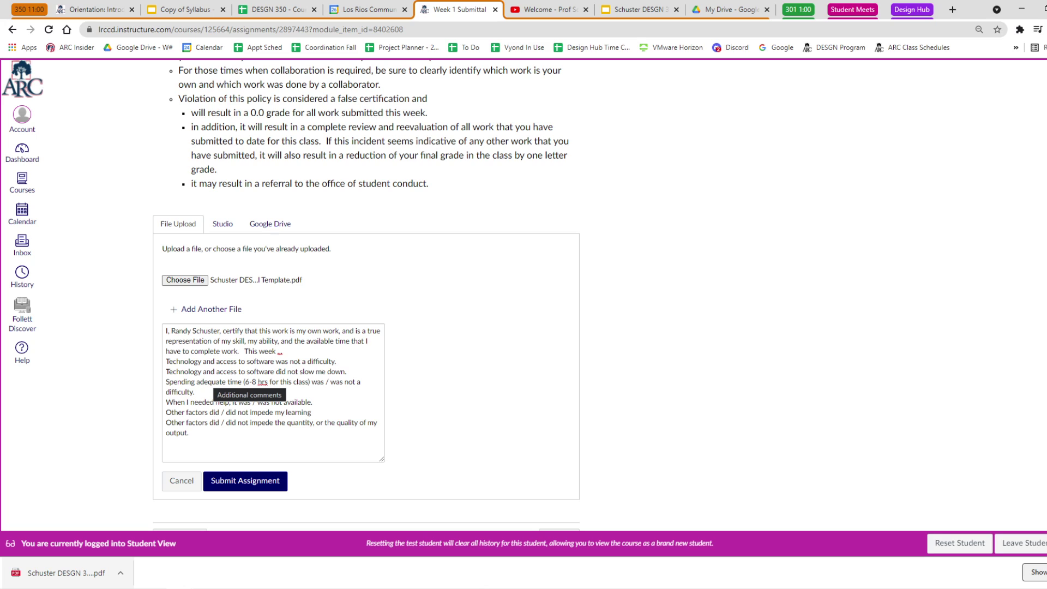
left_click(267, 377)
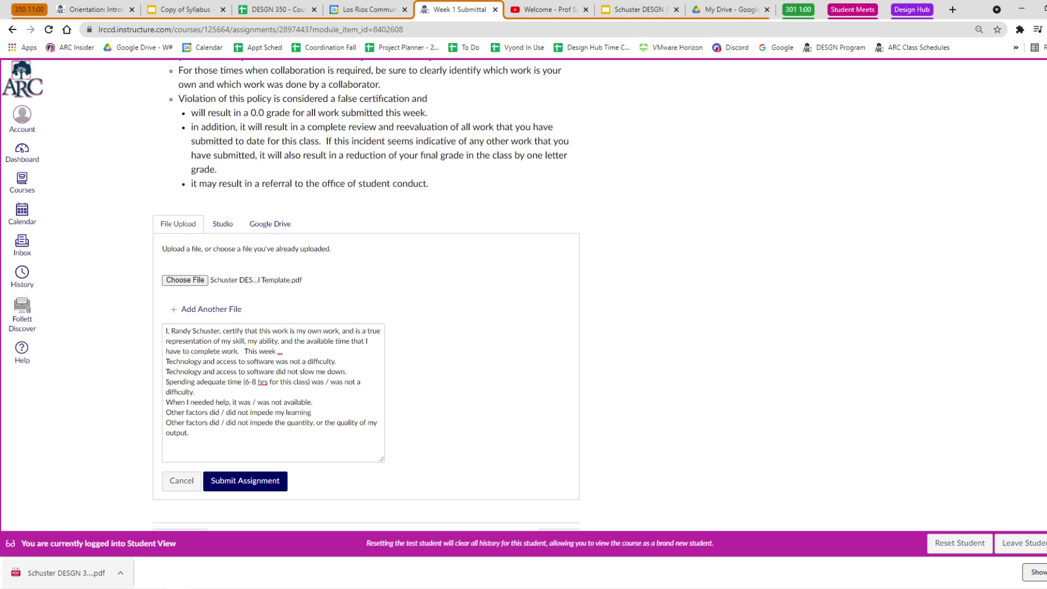
left_click_drag(331, 382, 311, 382)
key("BackSpace")
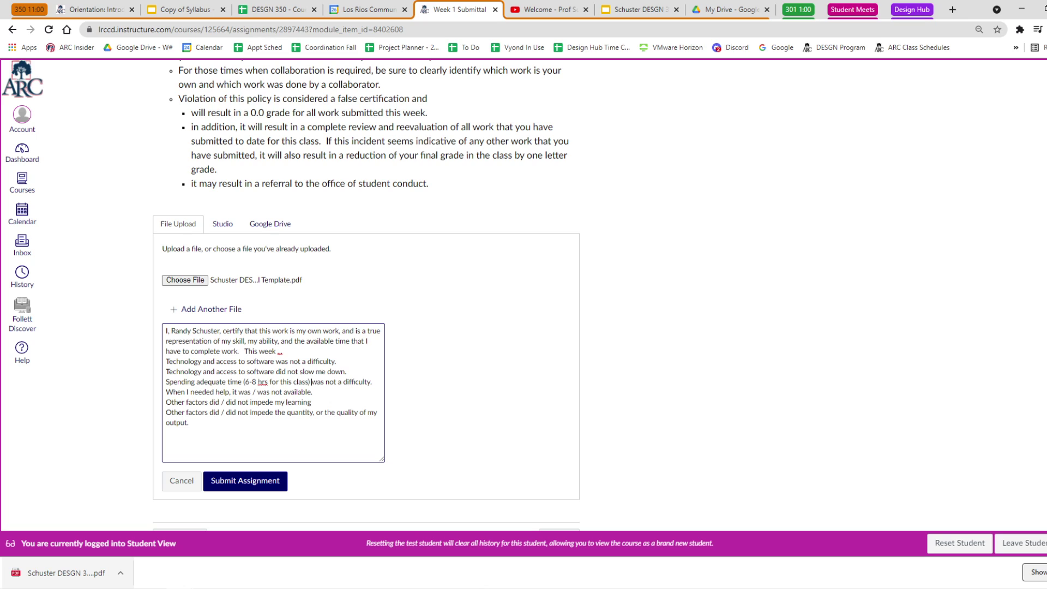
Replace the help availability wording with 'Not Applicable'.
left_click_drag(230, 391, 313, 391)
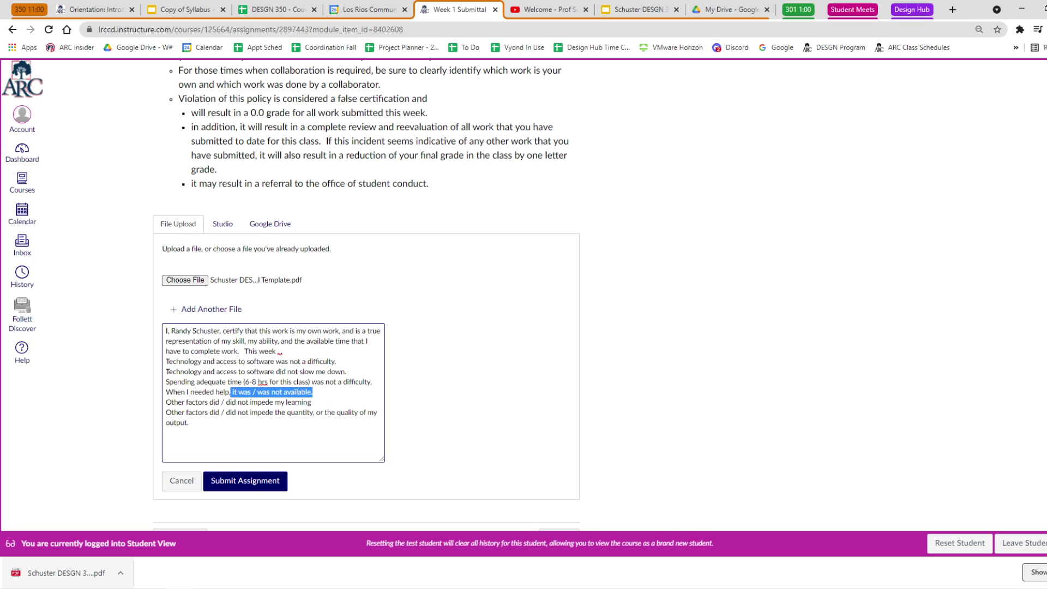
key("BackSpace")
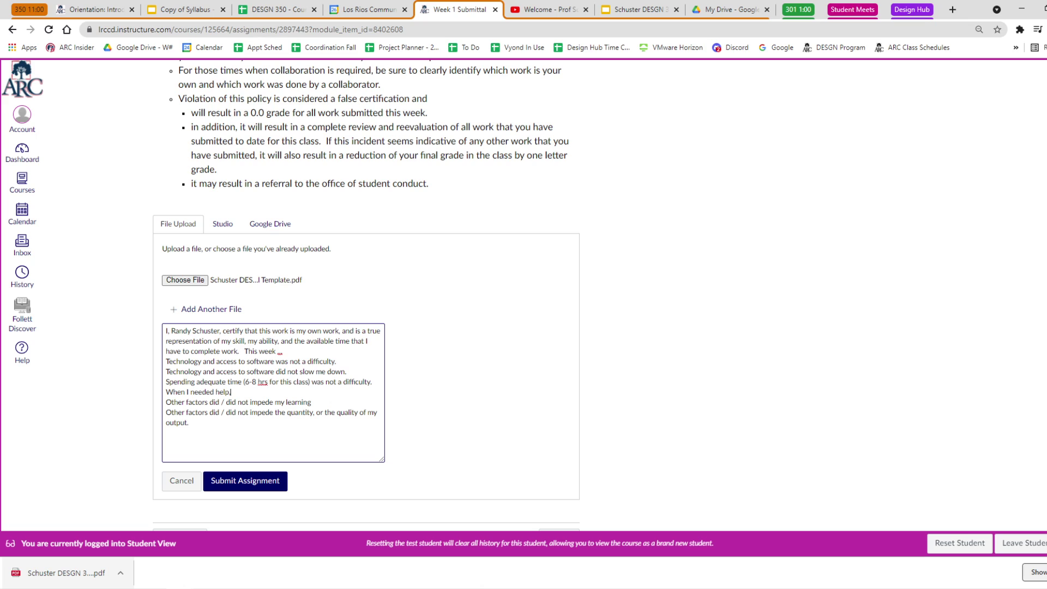
type("Not Applicable")
Delete 'did /' from both Other factors lines so they read did not impede.
key("shift+Left")
key("shift+Left")
key("shift+Left")
key("shift+Left")
key("shift+Left")
key("shift+Left")
key("BackSpace")
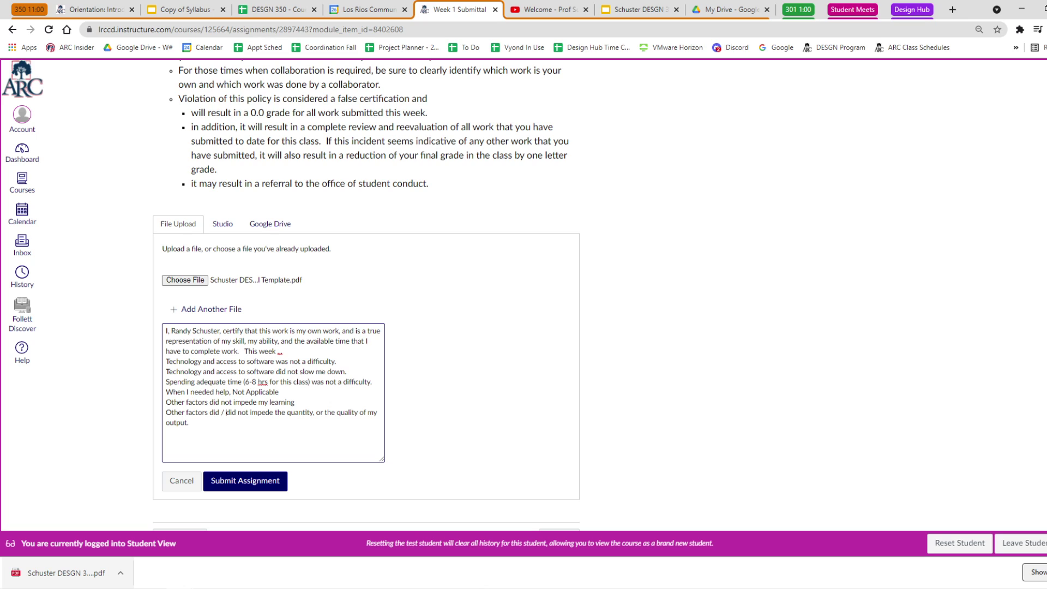
key("shift+Left")
key("shift+Left")
key("shift+Left")
key("shift+Left")
key("shift+Left")
key("shift+Left")
key("BackSpace")
Submit the Week 1 Submittal assignment with its PDF and certification comment.
left_click(236, 480)
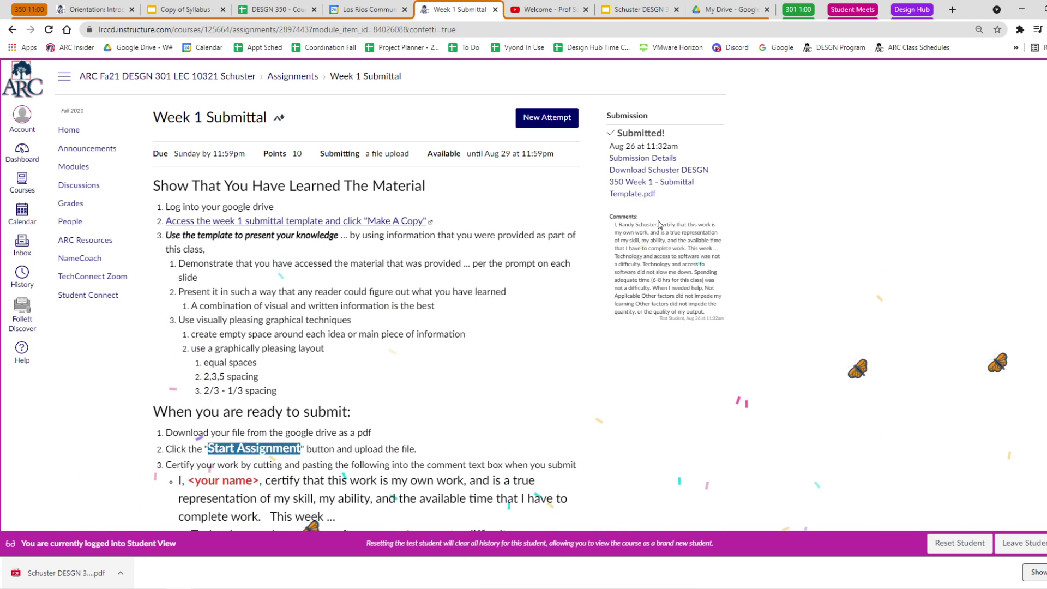
left_click(644, 178)
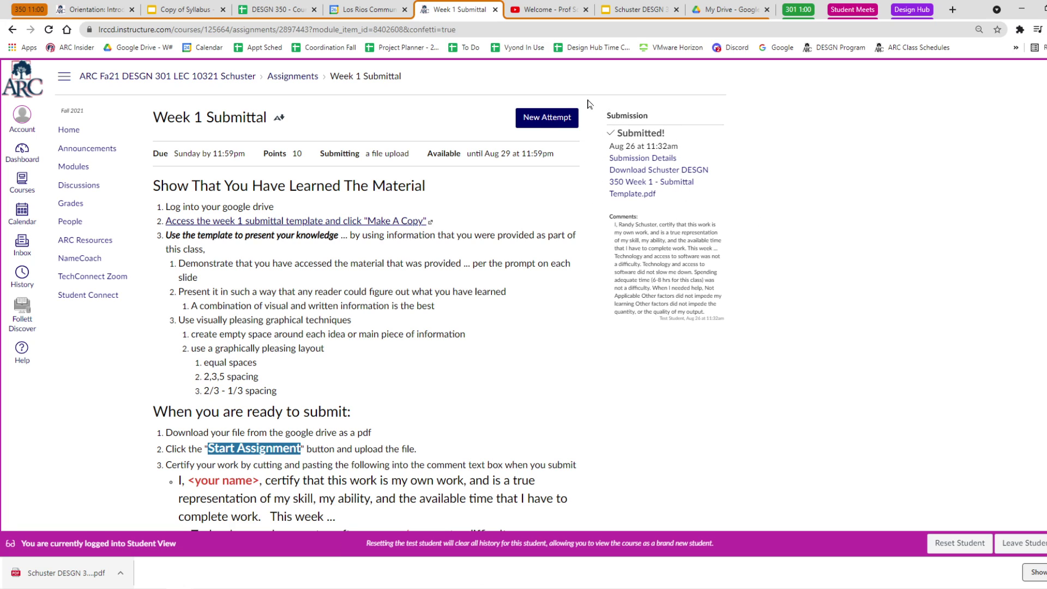
left_click(547, 121)
left_click(546, 121)
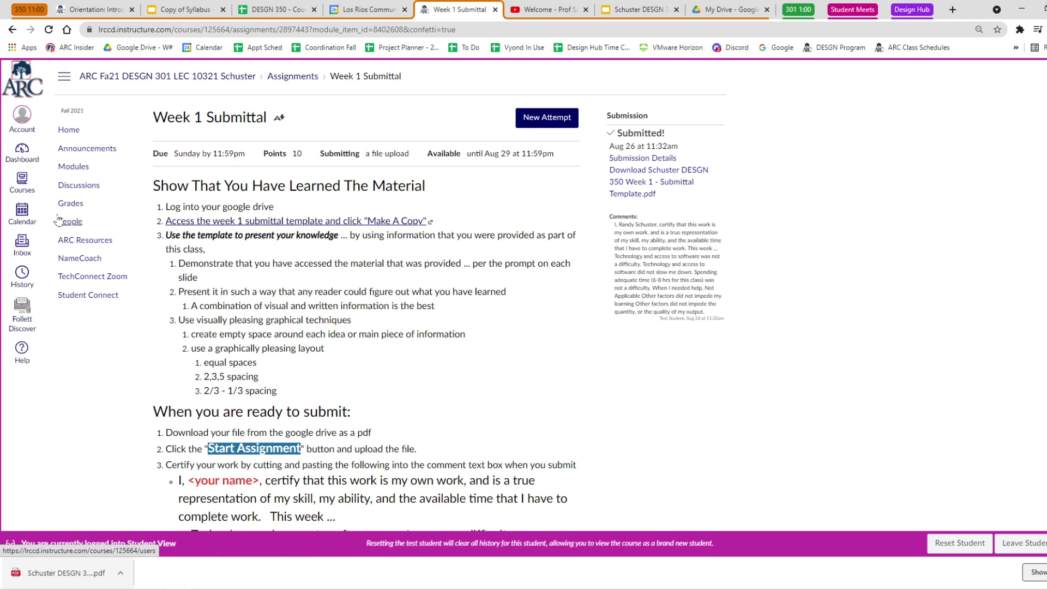
Review the Week 1 Submittal submission details under Grades, then leave Student View.
left_click(71, 203)
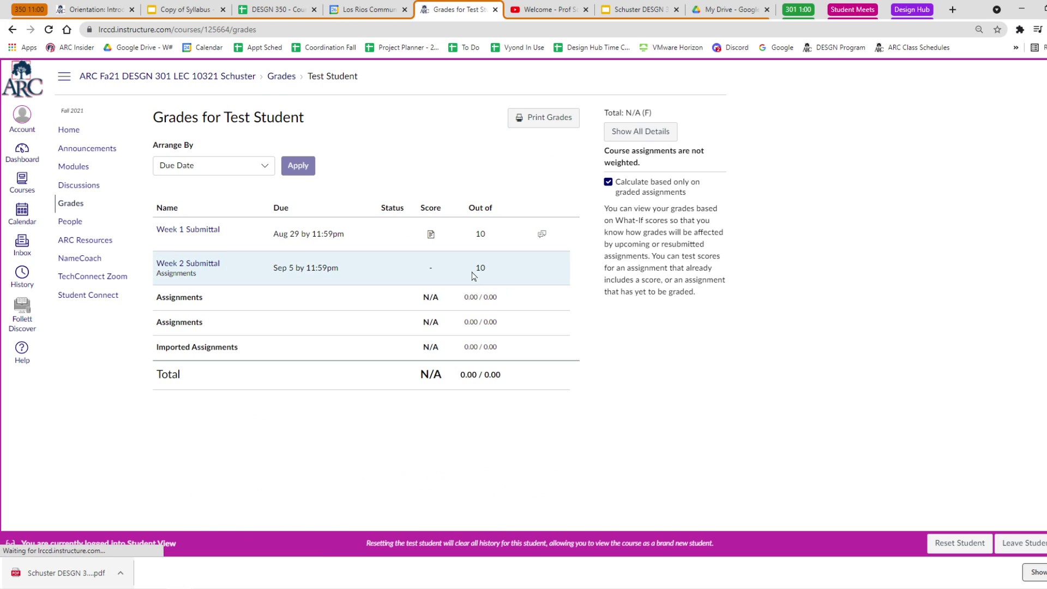
left_click(195, 234)
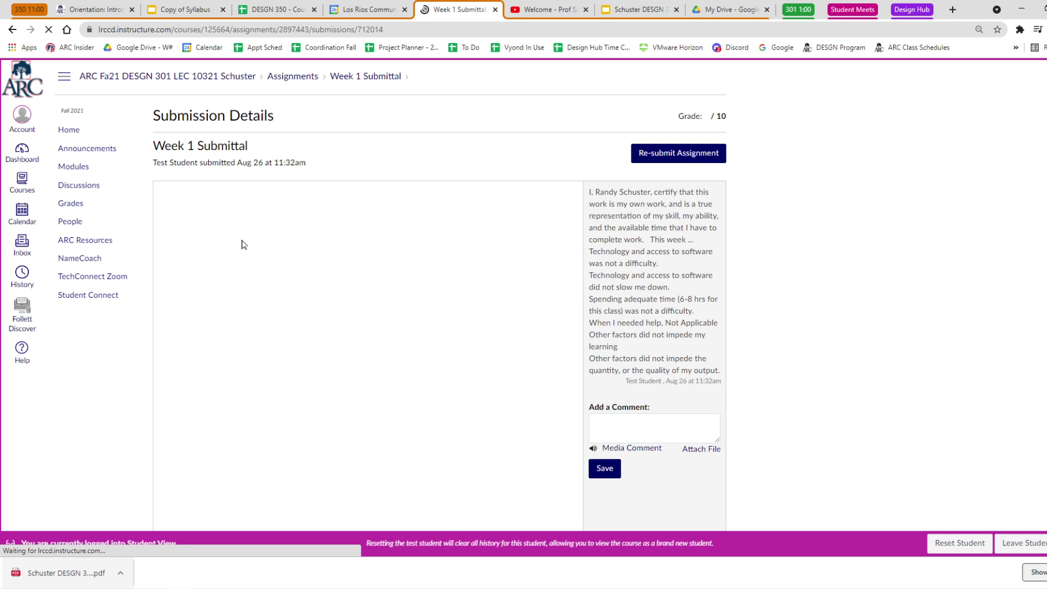
left_click(212, 192)
left_click(213, 194)
left_click(213, 194)
left_click(213, 194)
left_click(614, 418)
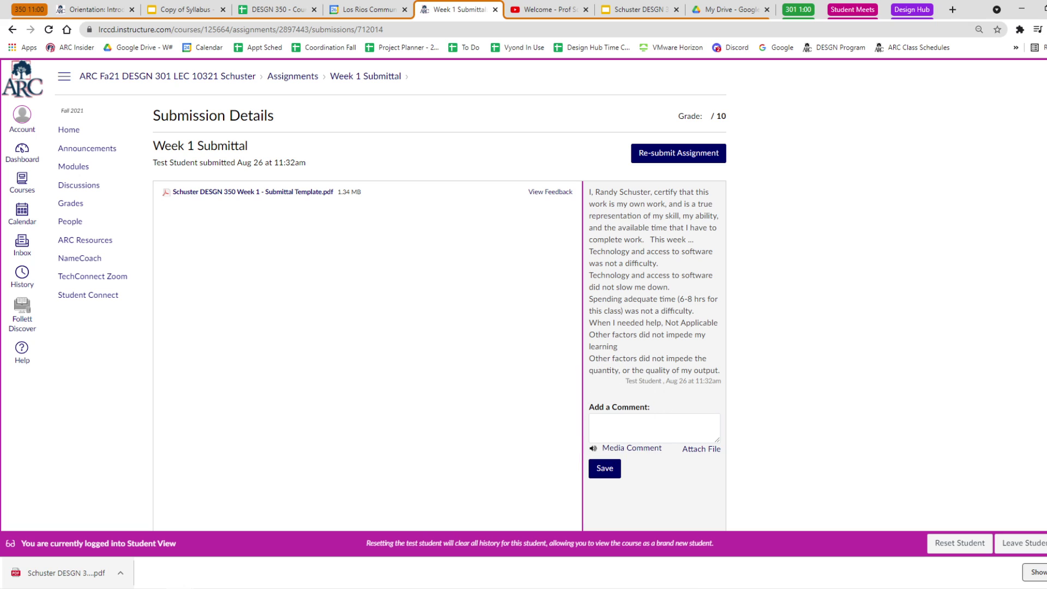
left_click(633, 450)
left_click(633, 451)
left_click(1021, 543)
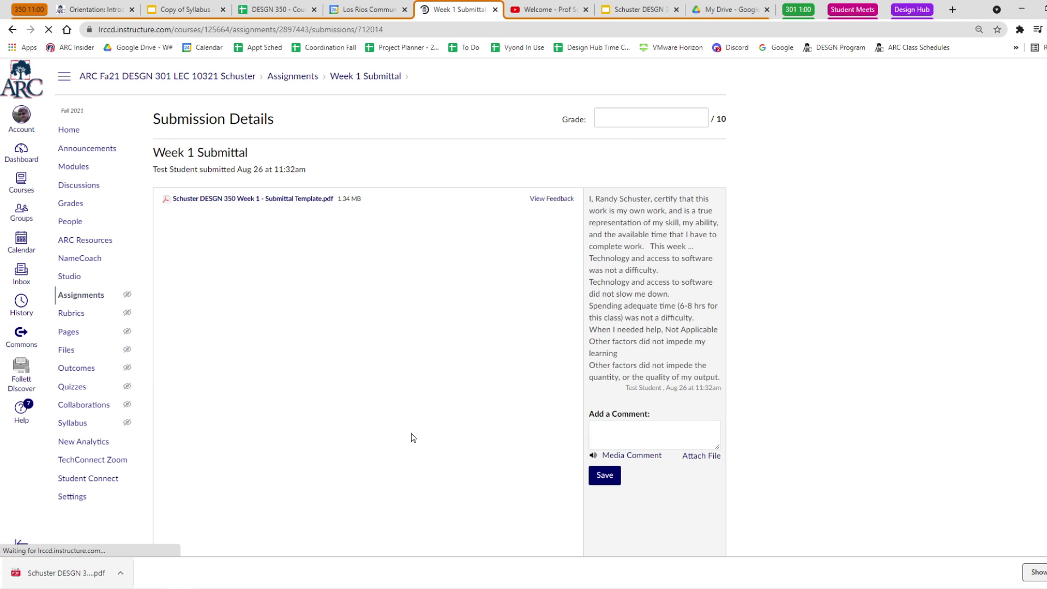
Check the Test Student's Week 1 Submittal details from the course gradebook.
left_click(71, 204)
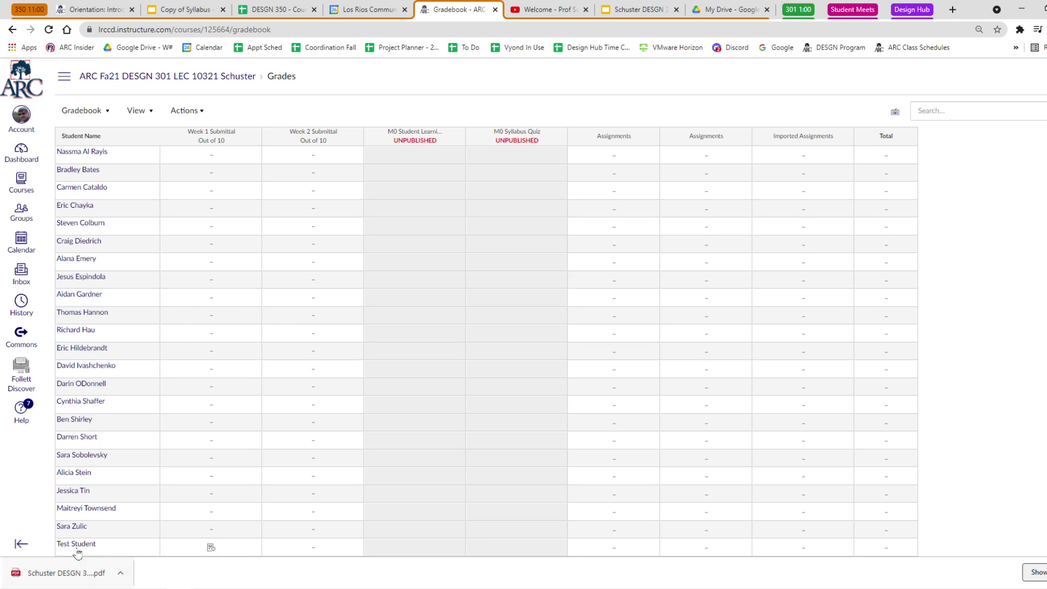
left_click(77, 545)
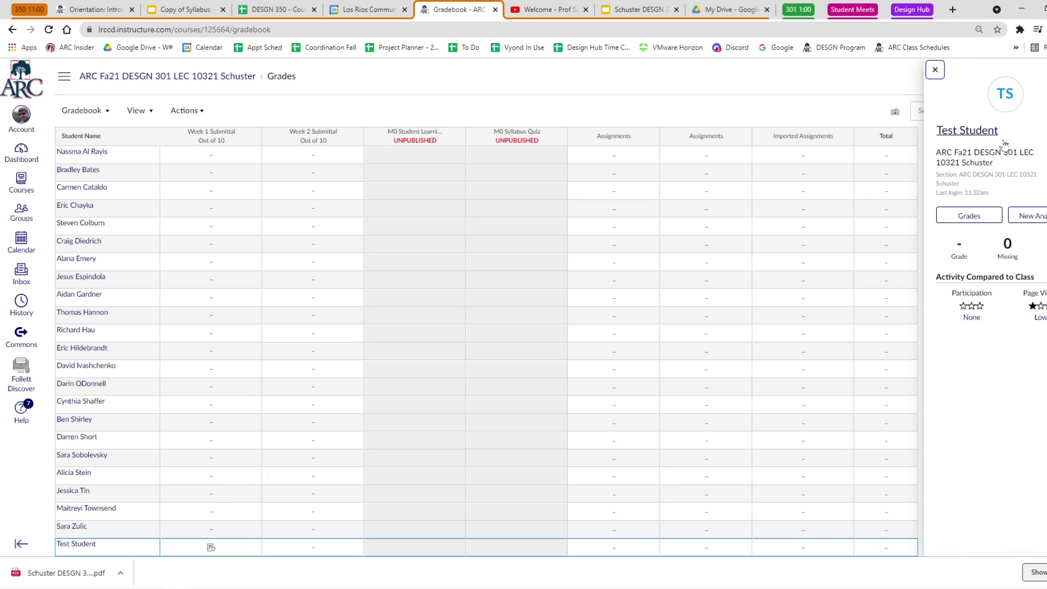
left_click(969, 215)
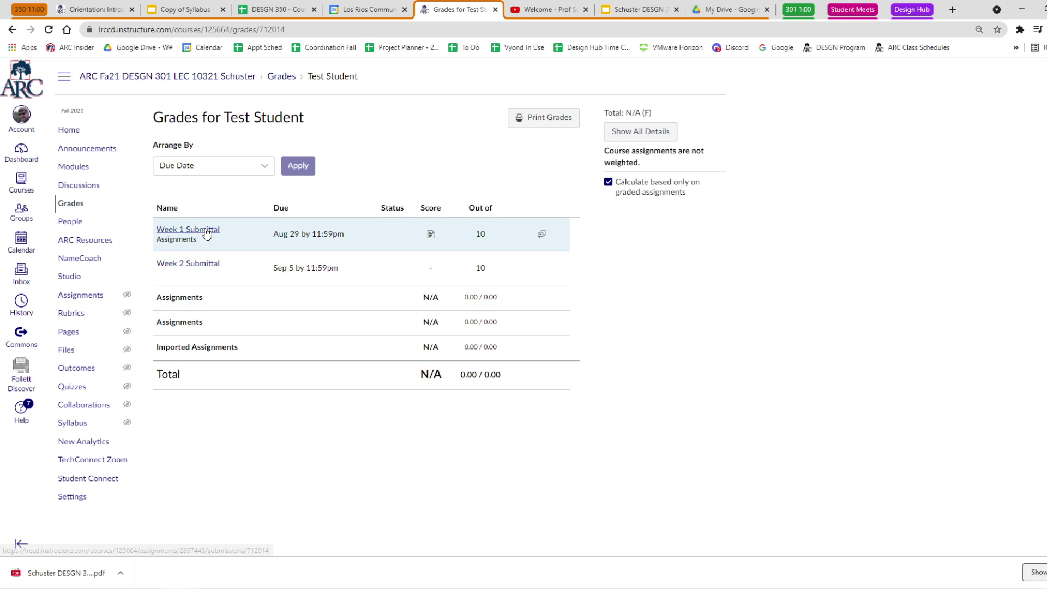
left_click(205, 233)
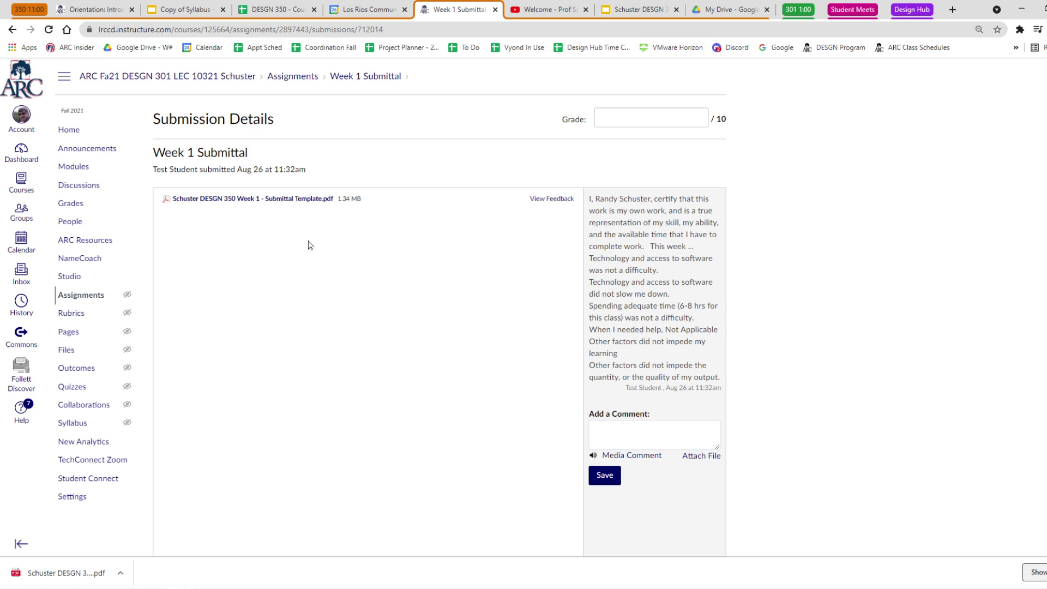
left_click(72, 204)
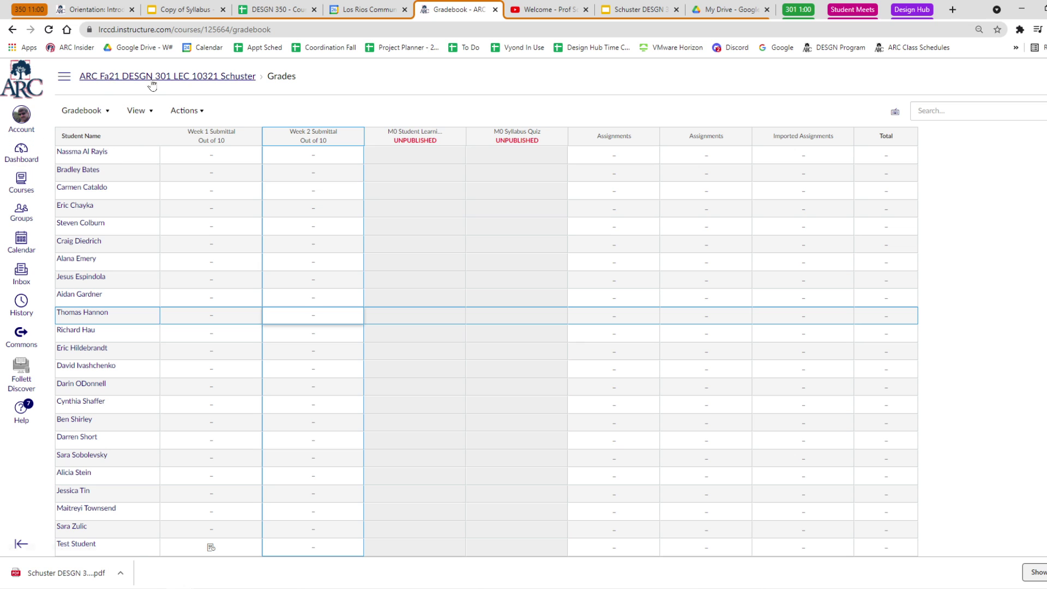
Open the Week 1 Submittal from Modules and launch SpeedGrader on the submission.
left_click(64, 76)
left_click(76, 170)
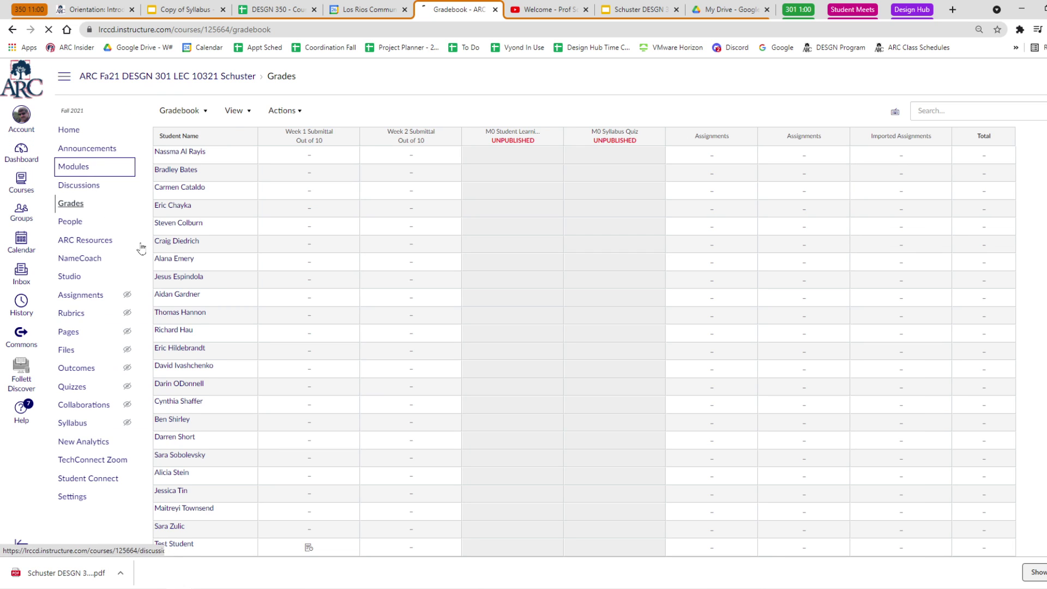
scroll(263, 339, "down", 3)
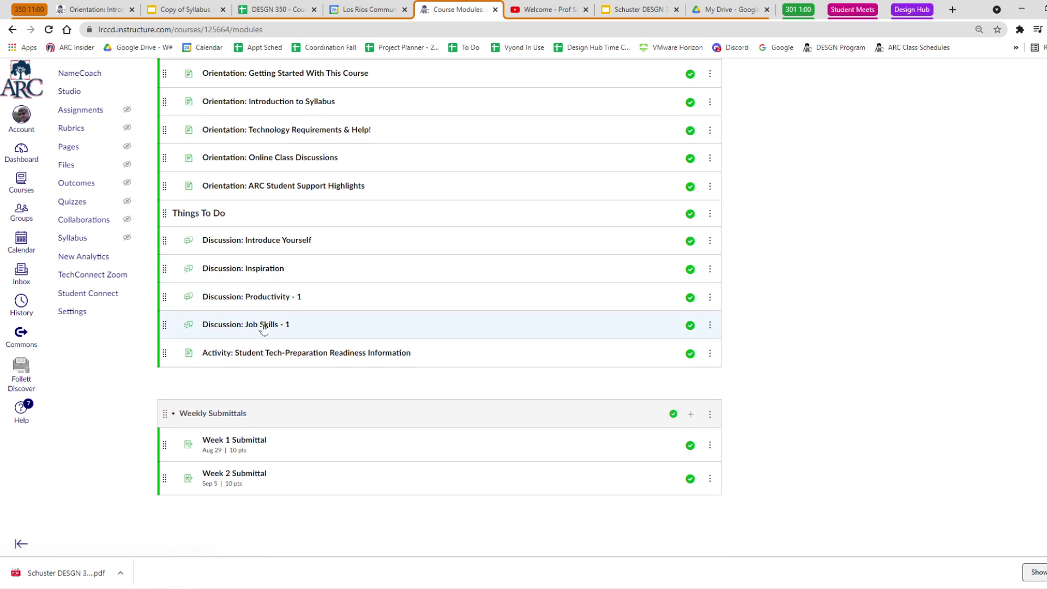
left_click(245, 441)
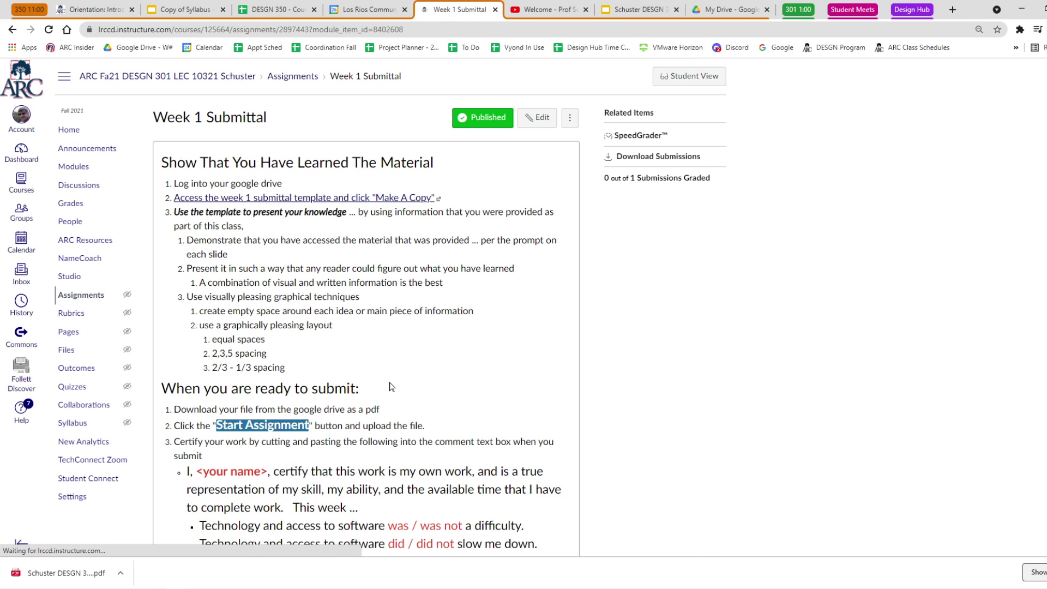
left_click(638, 136)
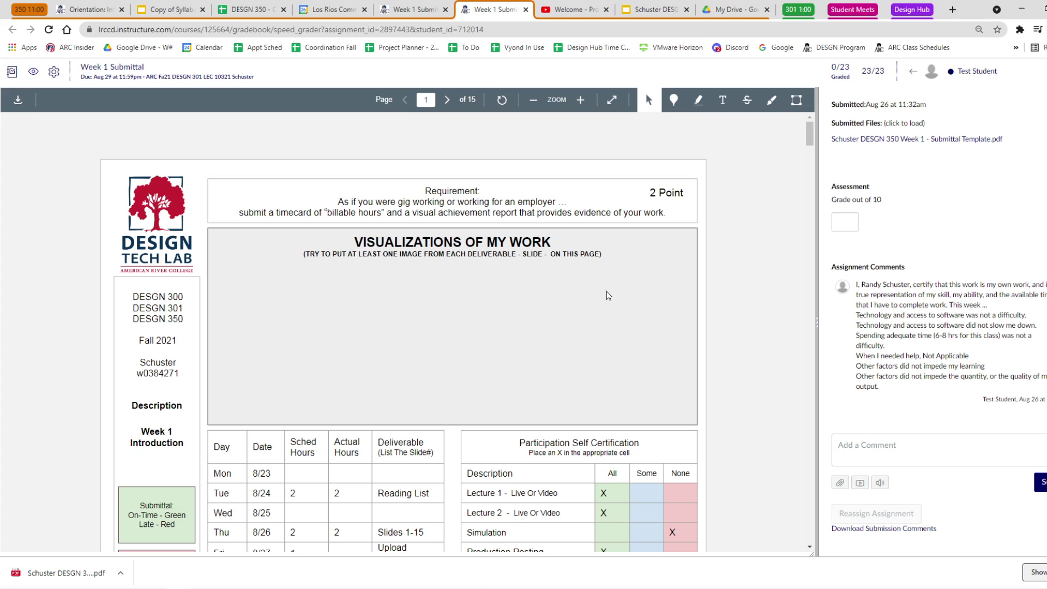
Draw a freehand loop over the empty Visualizations of My Work area on page 1.
left_click(699, 102)
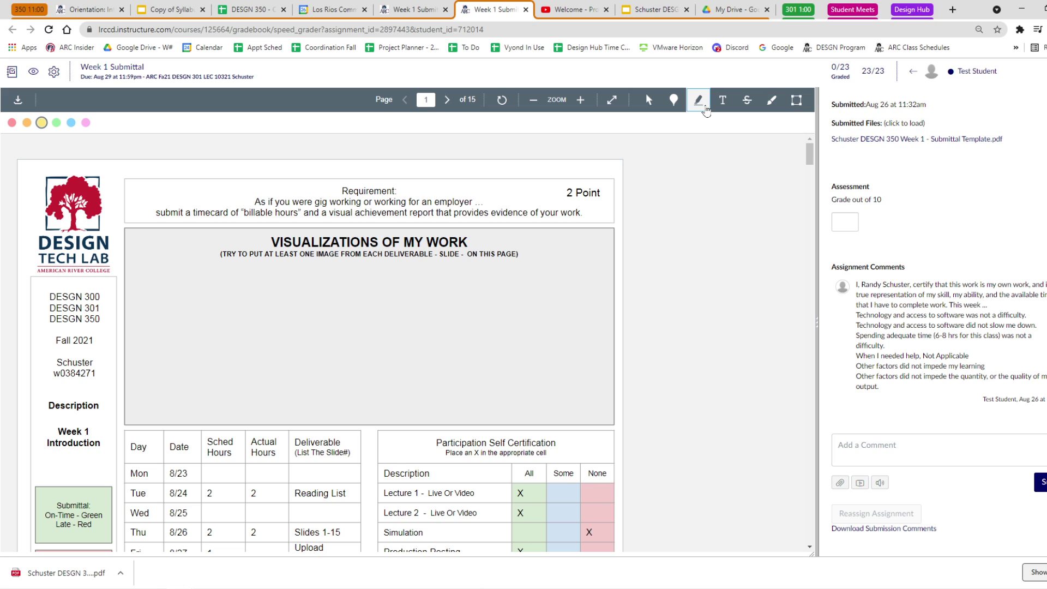
left_click(700, 102)
key("Escape")
left_click(773, 102)
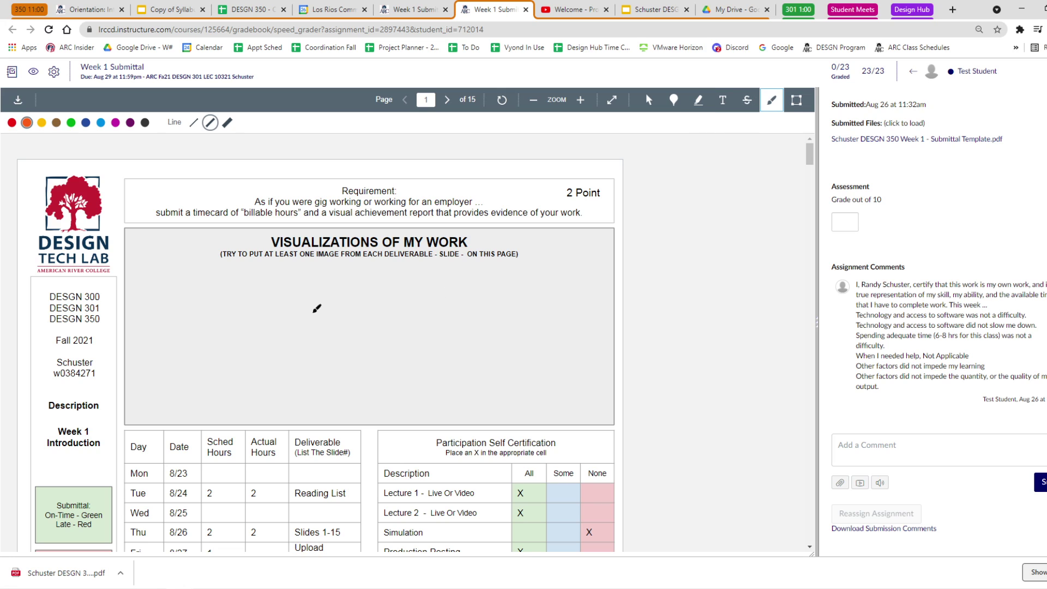
mouse_move(313, 305)
left_mouse_down()
mouse_move(401, 335)
mouse_move(341, 285)
mouse_move(365, 310)
mouse_move(431, 314)
left_mouse_up()
Recolour the loop blue and underline '2 Point' with a blue stroke.
left_click(100, 123)
left_click(745, 323)
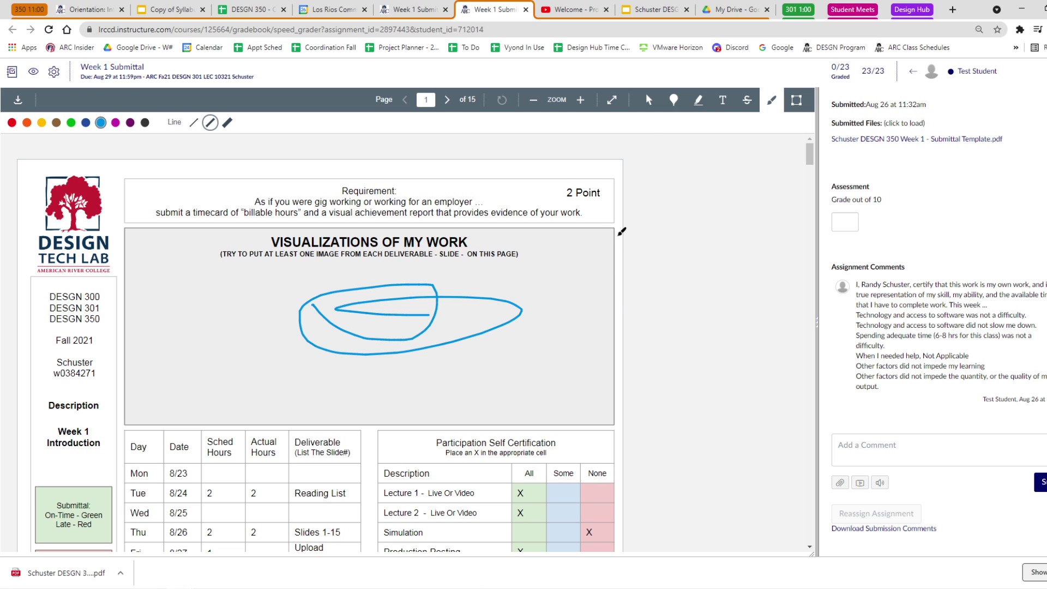
left_click_drag(557, 200, 610, 203)
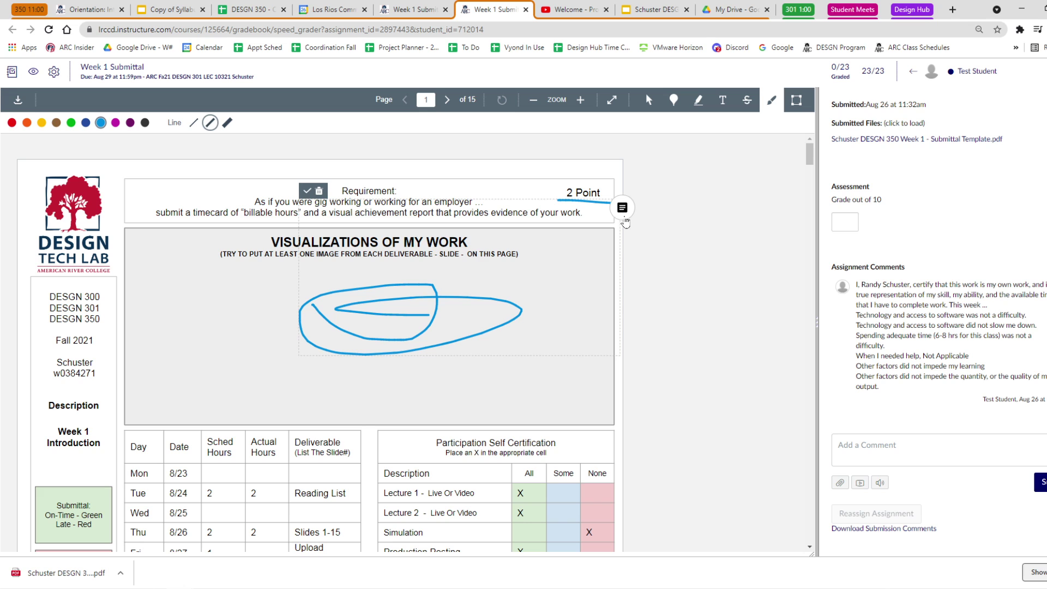
scroll(644, 336, "down", 5)
scroll(645, 343, "down", 5)
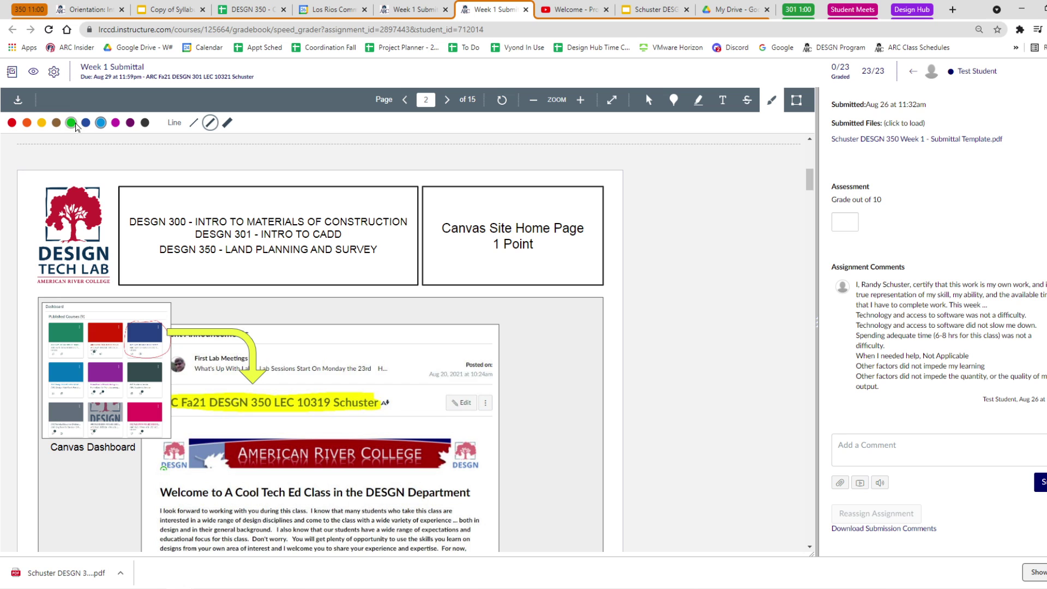
Switch the pen to green and tick the home page, YouTube playlist and syllabus contact pages.
left_click(71, 122)
mouse_move(455, 341)
left_mouse_down()
mouse_move(480, 372)
mouse_move(562, 304)
left_mouse_up()
scroll(600, 341, "down", 3)
scroll(601, 341, "down", 4)
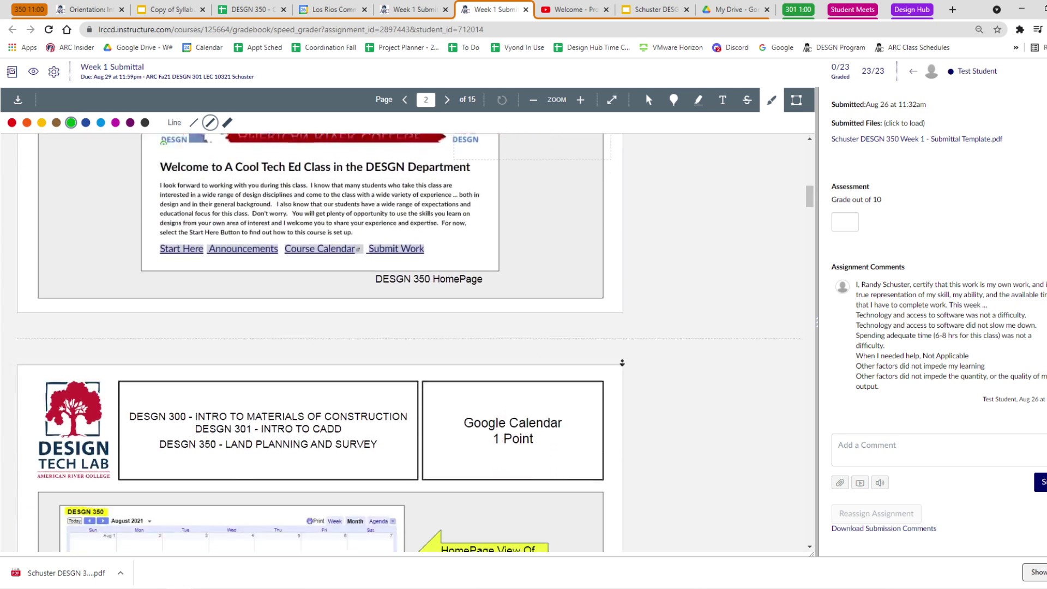
mouse_move(461, 423)
left_mouse_down()
mouse_move(517, 470)
mouse_move(579, 408)
left_mouse_up()
left_click_drag(810, 199, 809, 230)
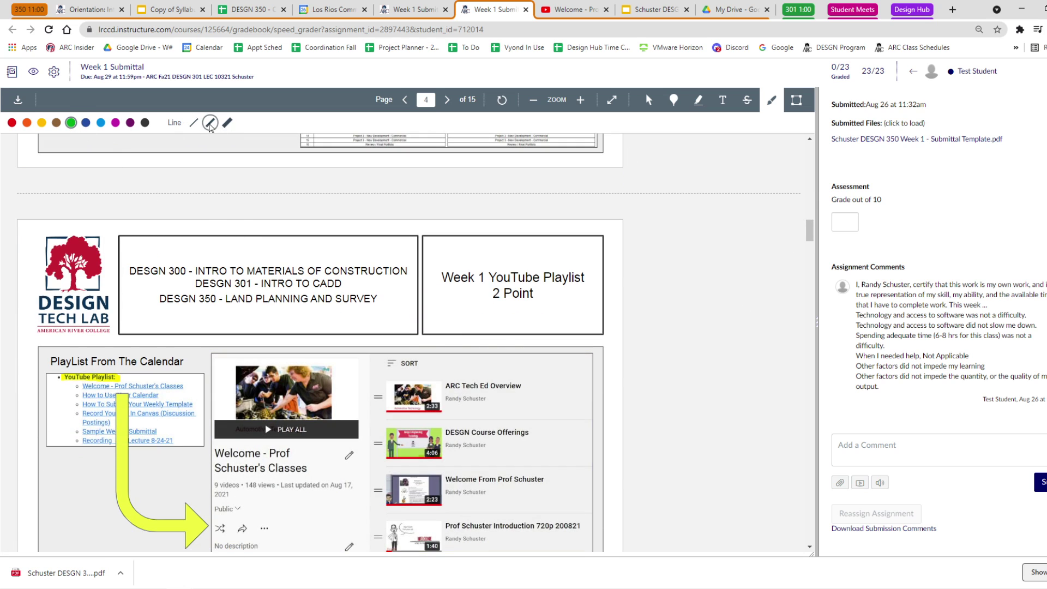
mouse_move(540, 316)
left_mouse_down()
mouse_move(590, 379)
mouse_move(611, 300)
left_mouse_up()
left_click_drag(809, 231, 808, 317)
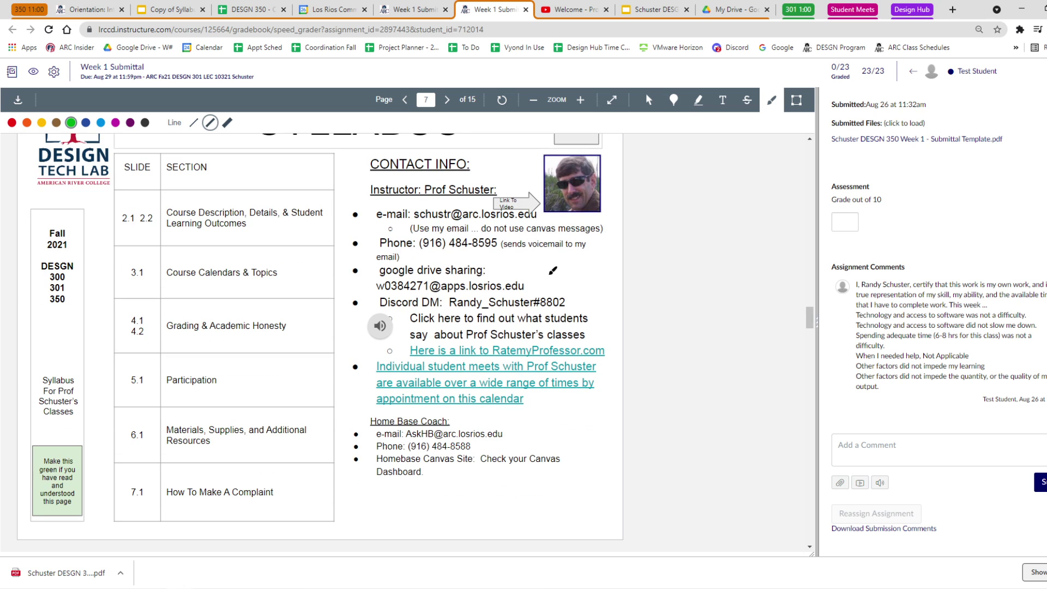
left_click_drag(547, 270, 575, 243)
Strike green lines across the S2.1, S2.2, S3.1 and S4.1 section labels.
scroll(731, 317, "down", 5)
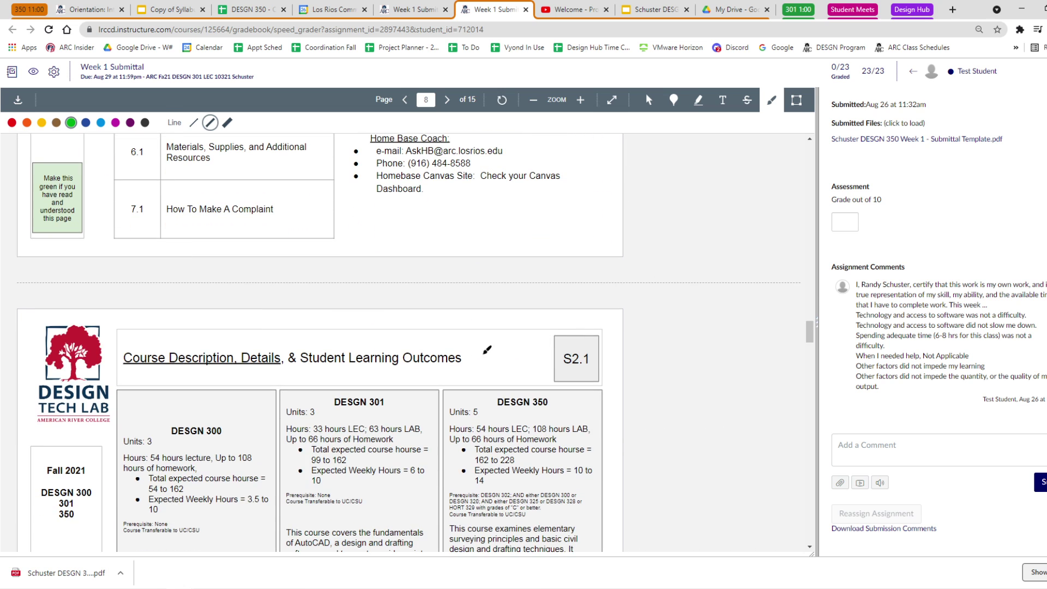
left_click_drag(487, 352, 620, 355)
scroll(592, 354, "down", 5)
left_click_drag(553, 391, 605, 390)
scroll(714, 409, "down", 5)
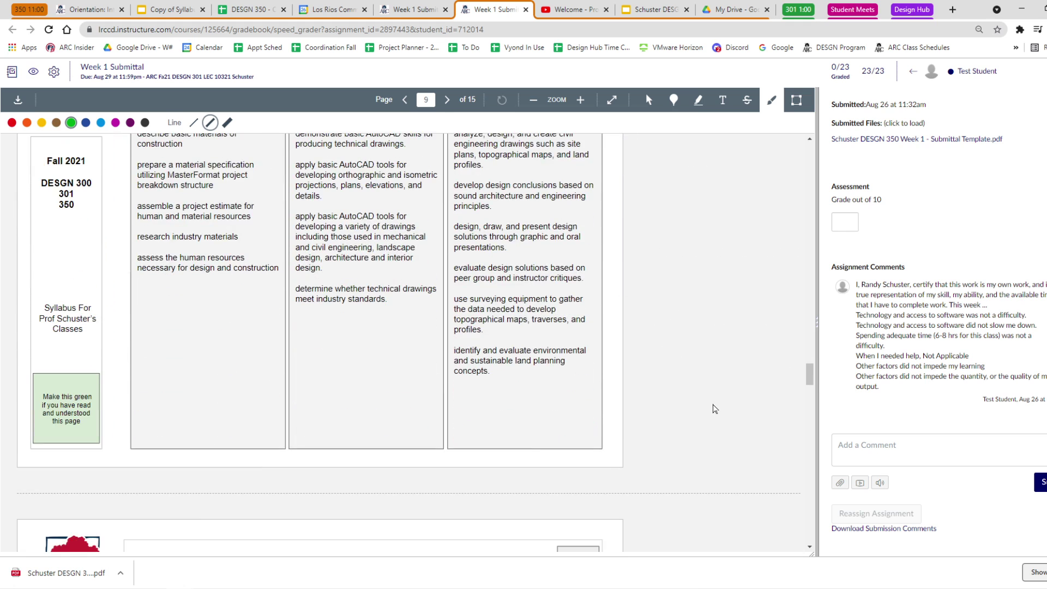
scroll(714, 409, "down", 2)
left_click_drag(532, 461, 606, 456)
scroll(649, 445, "down", 5)
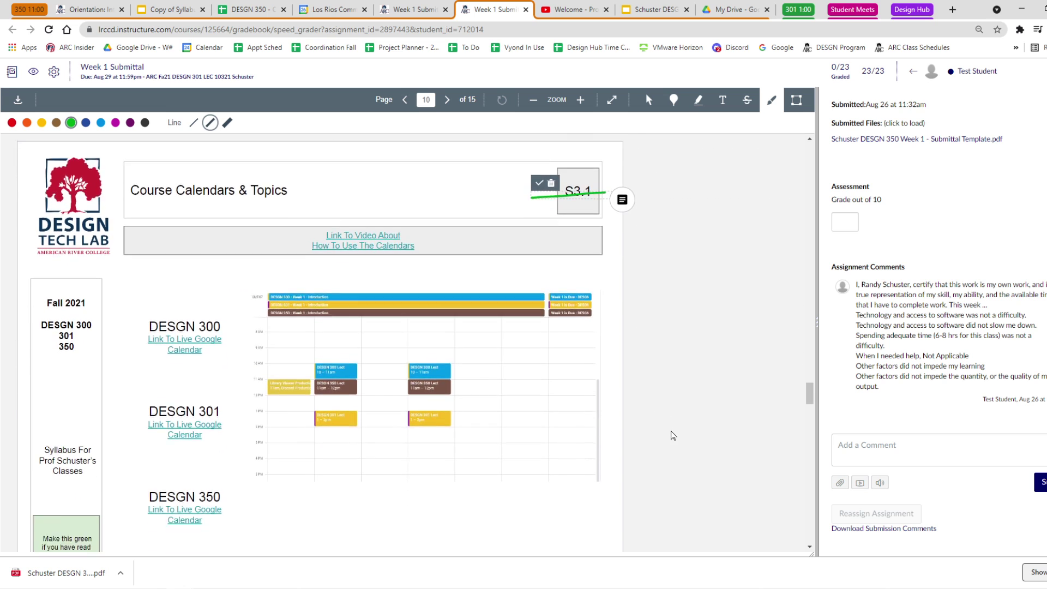
scroll(673, 434, "down", 4)
left_click_drag(513, 425, 600, 416)
Mark the S4.2 and S5.1 labels and the remaining labels through S7.1 in green.
scroll(710, 405, "down", 3)
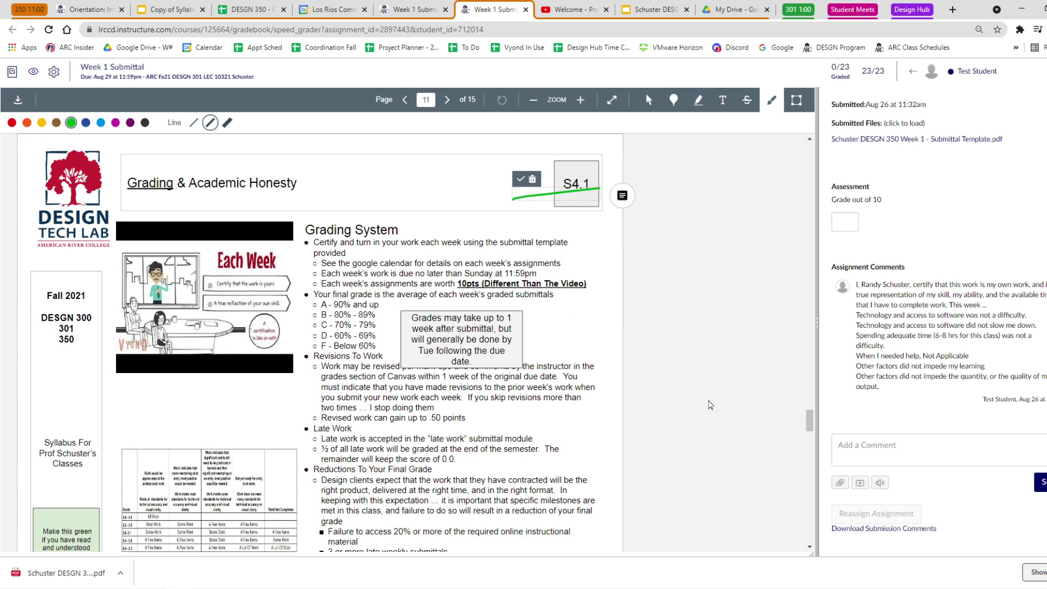
scroll(669, 423, "down", 10)
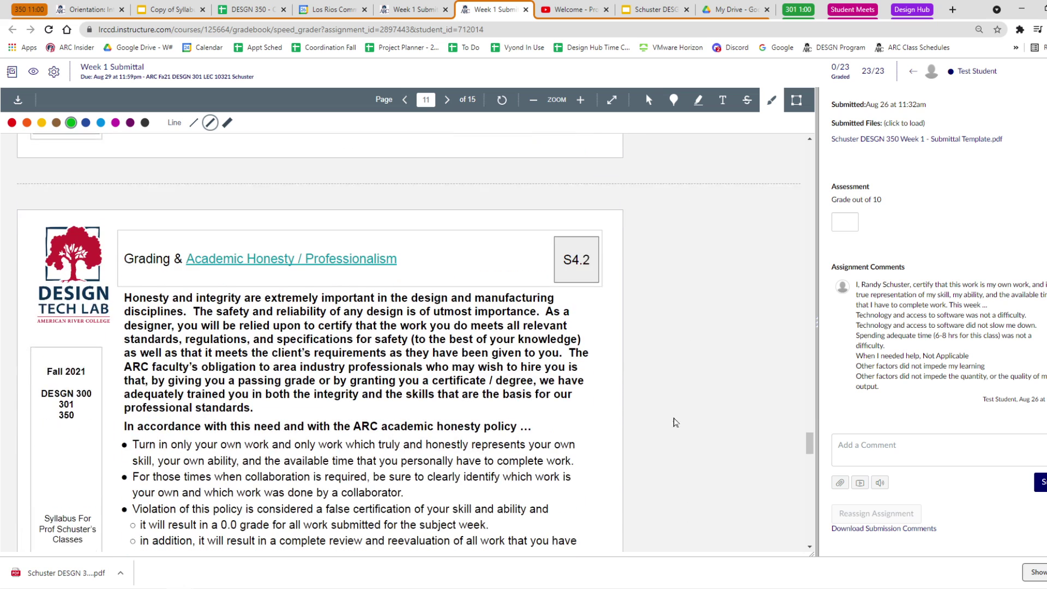
scroll(669, 424, "down", 2)
left_click_drag(562, 182, 612, 177)
scroll(713, 331, "down", 4)
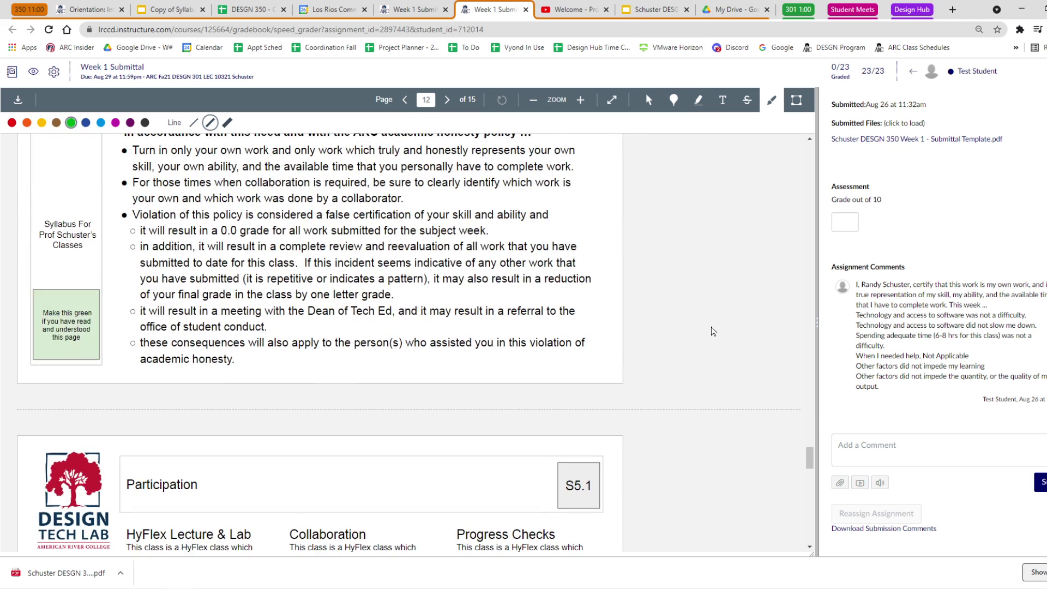
scroll(709, 327, "down", 4)
left_click_drag(523, 254, 608, 255)
scroll(691, 301, "down", 6)
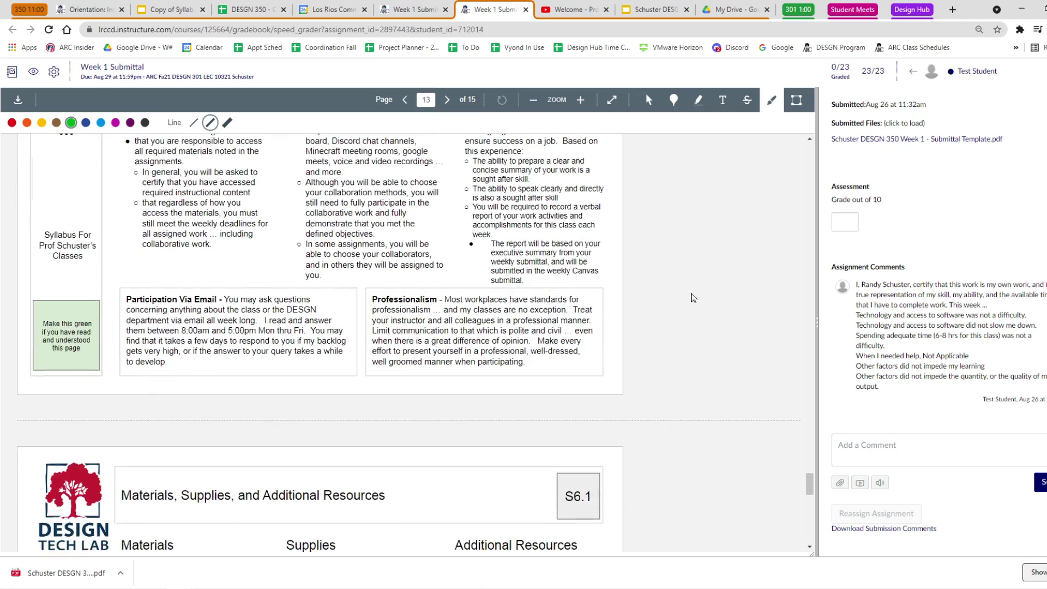
scroll(692, 302, "down", 1)
scroll(692, 268, "up", 6)
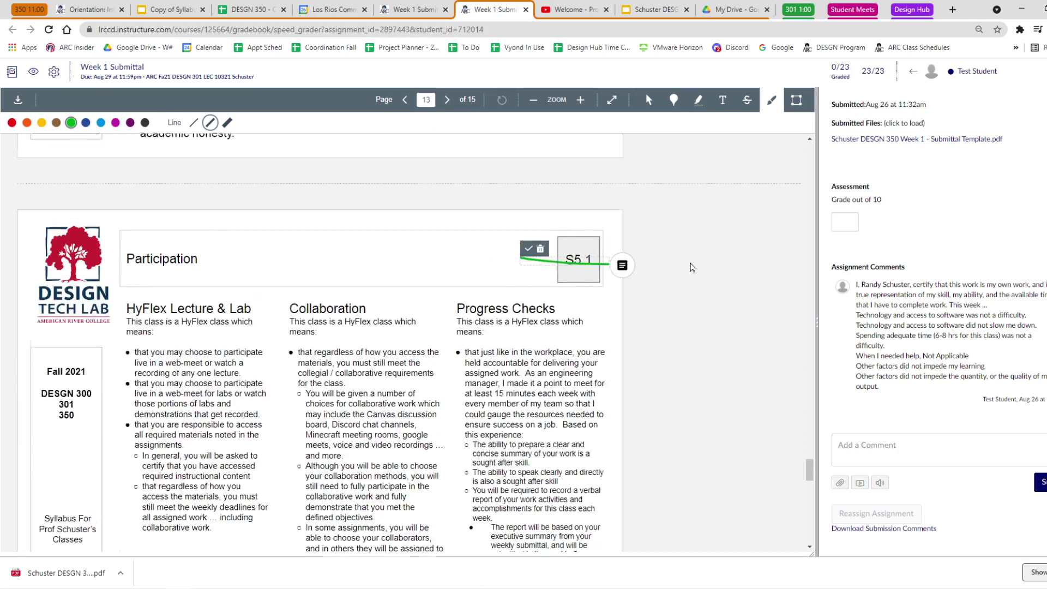
scroll(692, 268, "down", 6)
left_click_drag(526, 432, 610, 439)
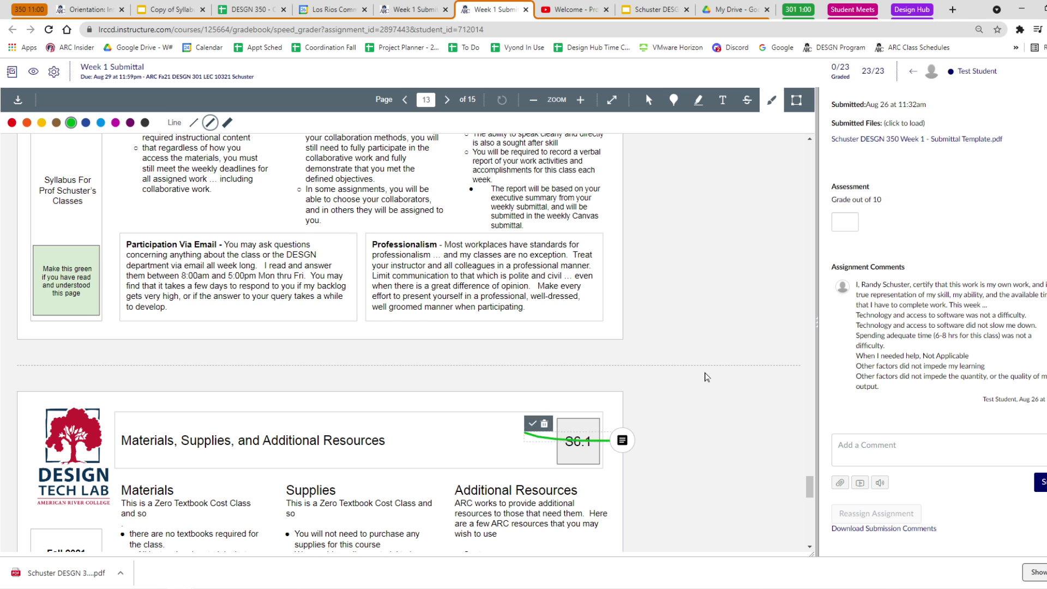
scroll(638, 371, "down", 12)
left_click_drag(523, 336, 610, 331)
Enter a grade of 9 out of 10 for the submission.
left_click_drag(817, 521, 812, 164)
left_click(844, 222)
type("9")
Post a comment asking the student for the visuals and promising a regrade.
left_click(944, 199)
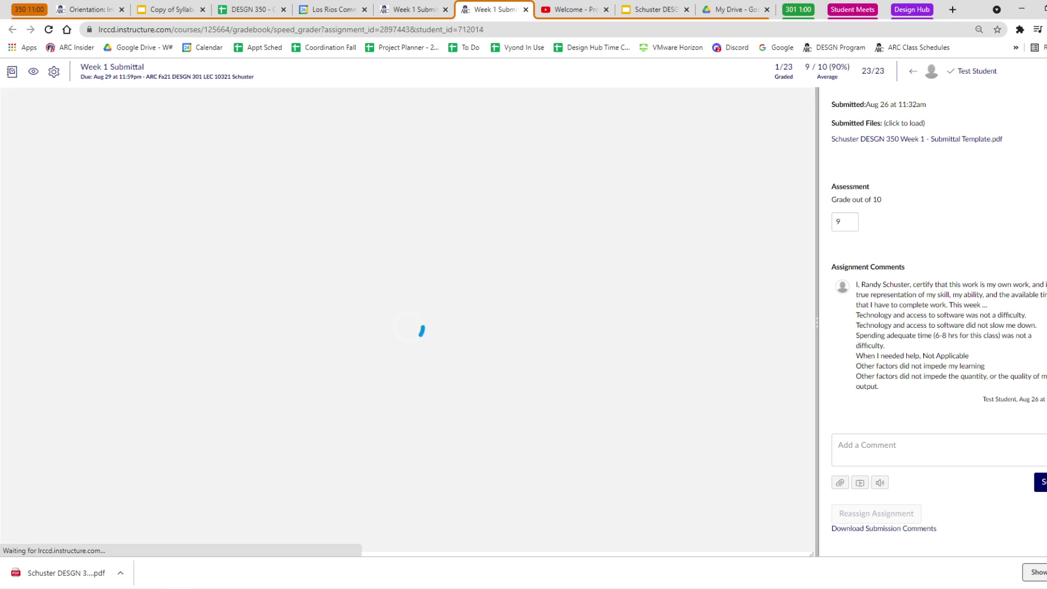
type("Please add the visuals... I will regrade a new submittals")
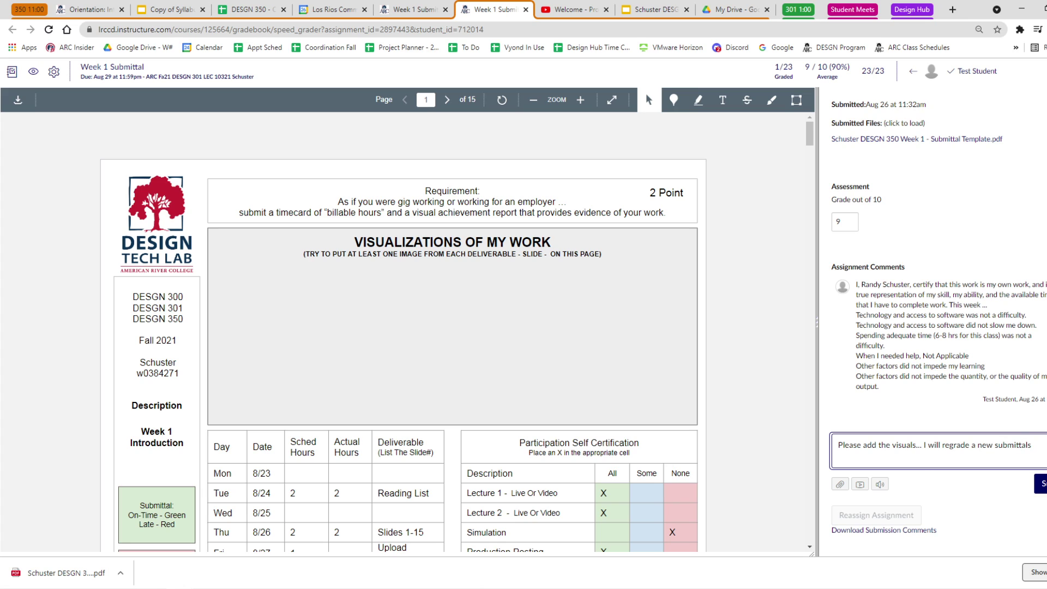
left_click(1039, 483)
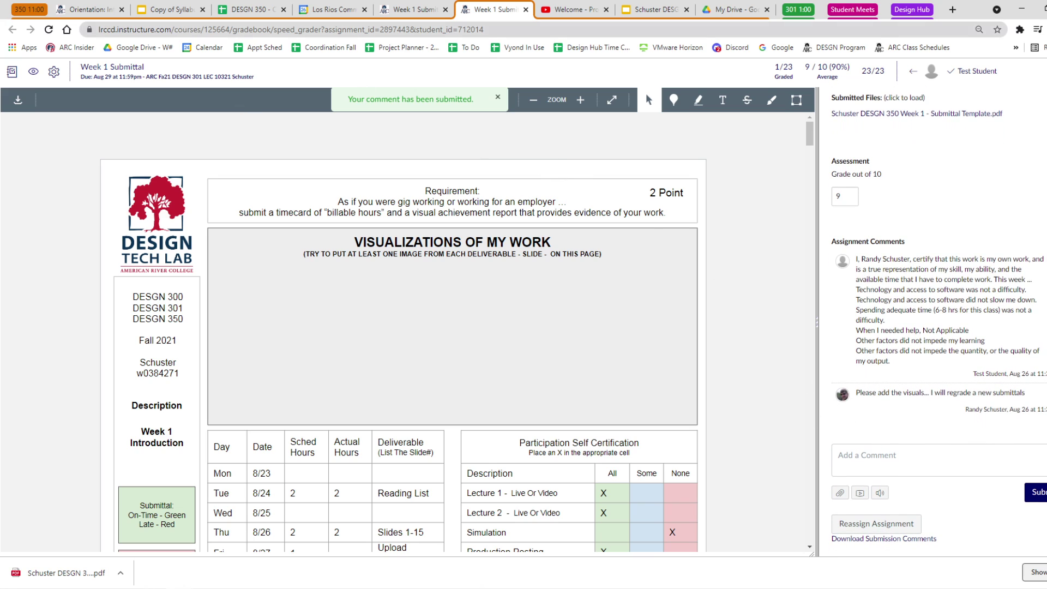
left_click(651, 9)
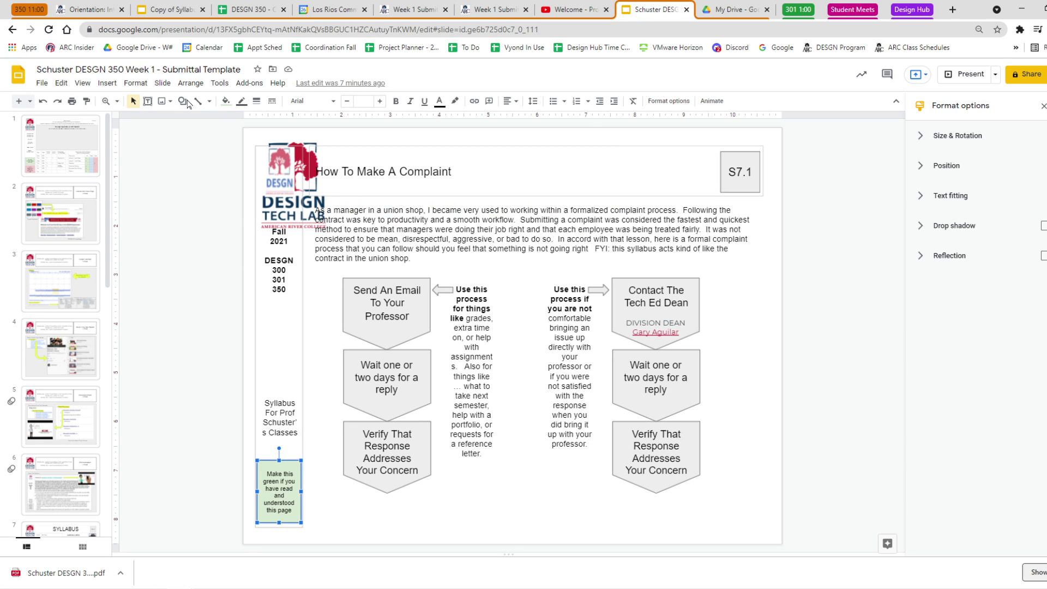
Copy the Canvas homepage screenshot from slide 2 onto slide 1 and shrink it into the Visualizations box.
left_click(88, 158)
key("Down")
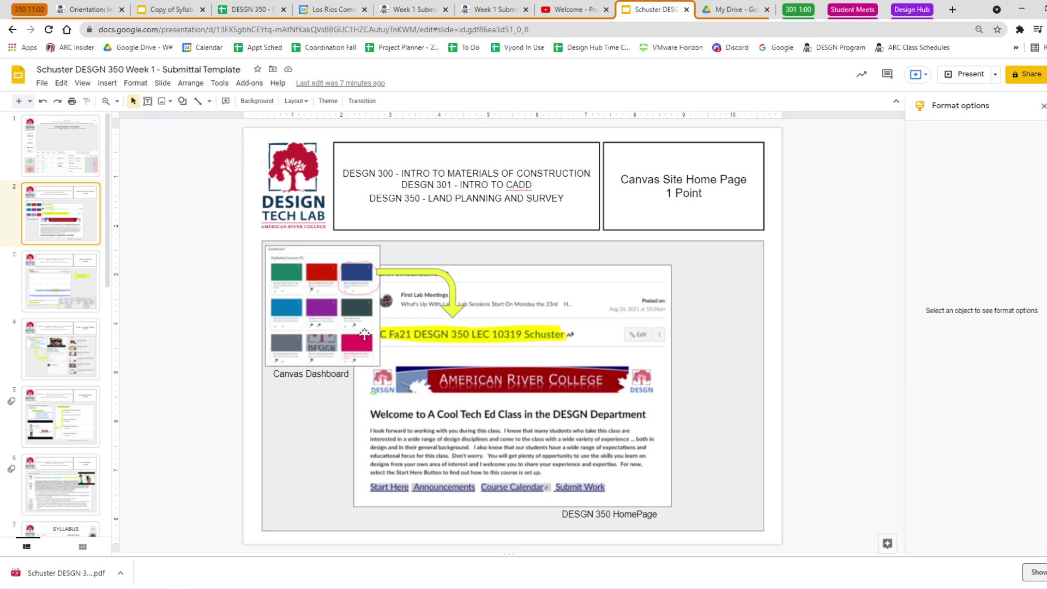
left_click(484, 361)
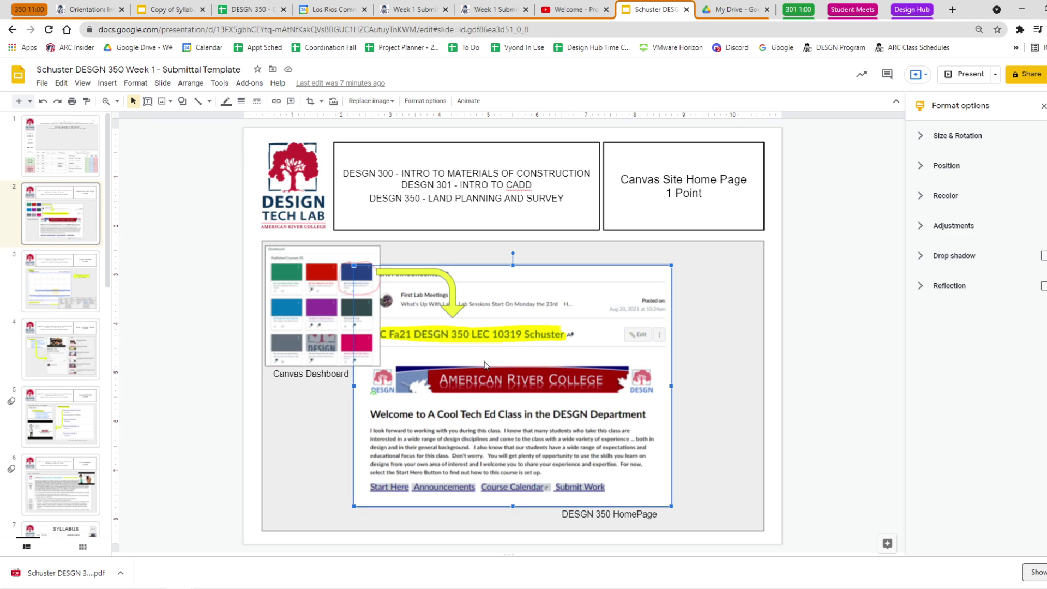
left_click(59, 148)
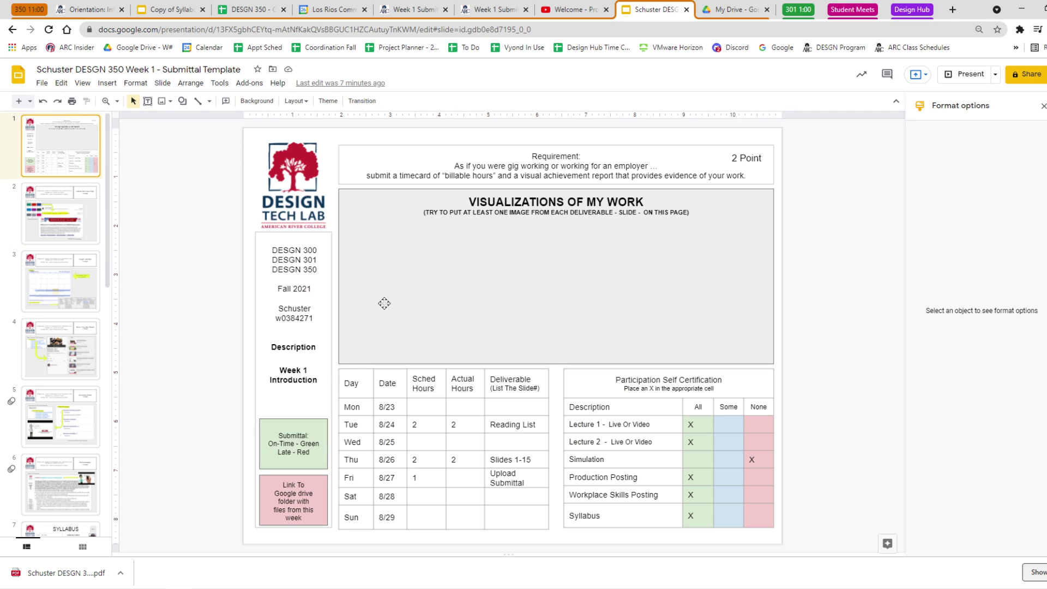
left_click(385, 303)
key("ctrl+v")
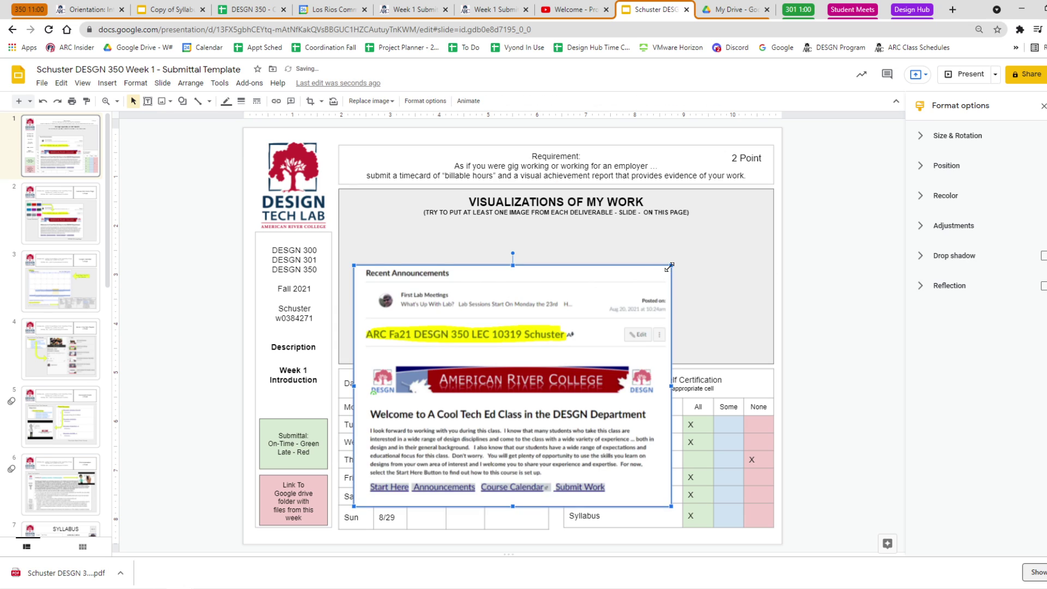
left_click_drag(667, 265, 605, 316)
left_click_drag(551, 367, 552, 267)
left_click_drag(604, 216, 491, 210)
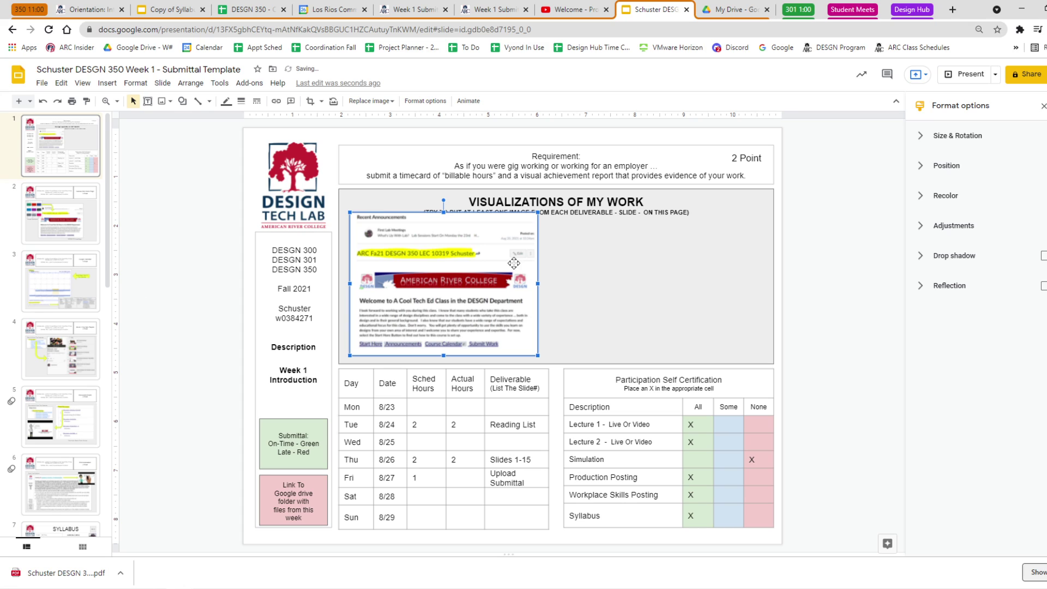
Delete the subtitle line from the grey Visualizations box.
left_click(698, 214)
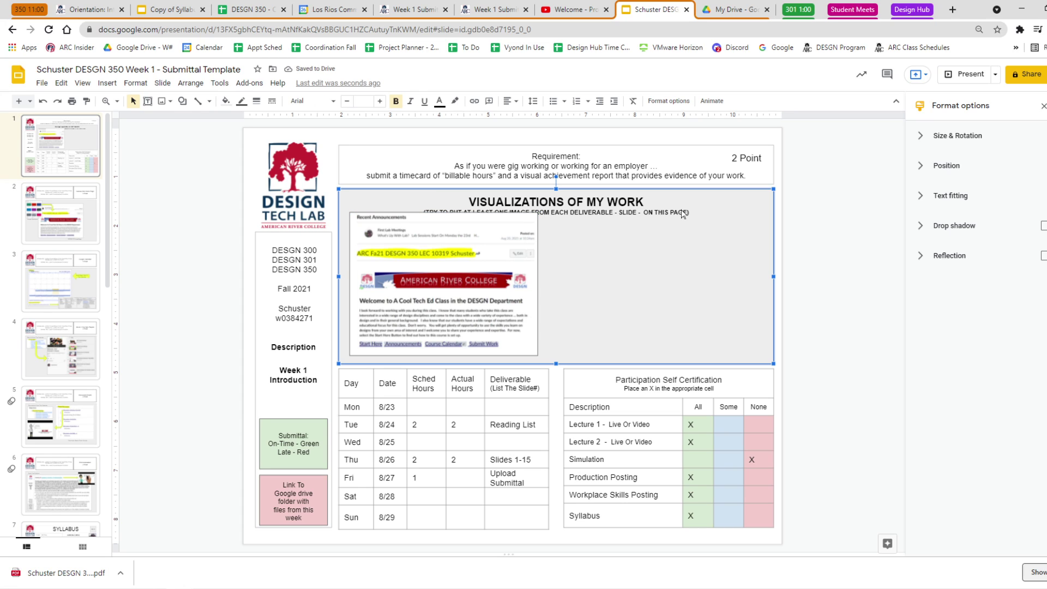
left_click_drag(692, 213, 417, 221)
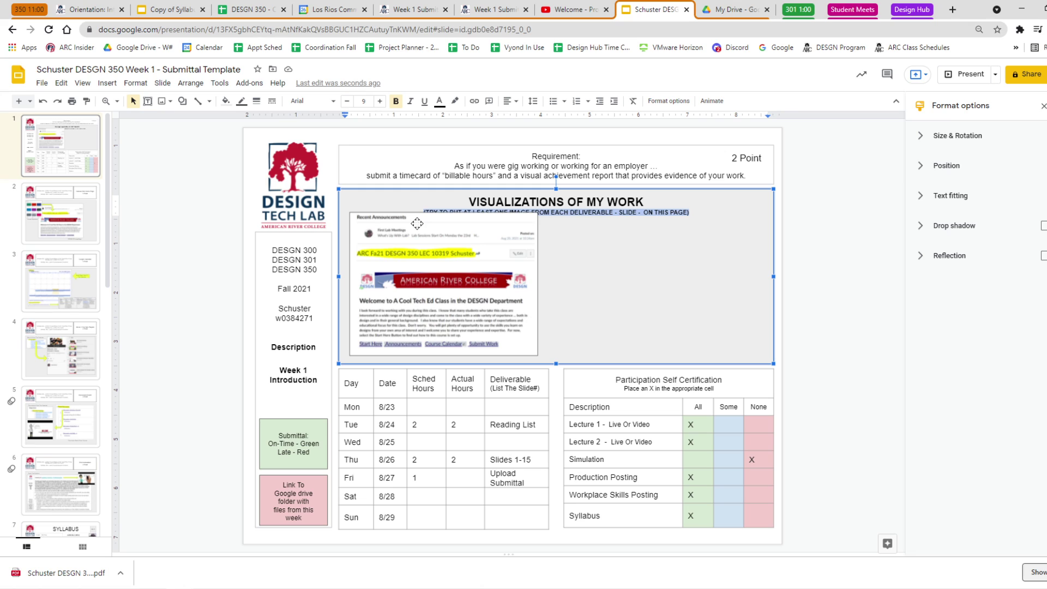
key("BackSpace")
left_click(209, 278)
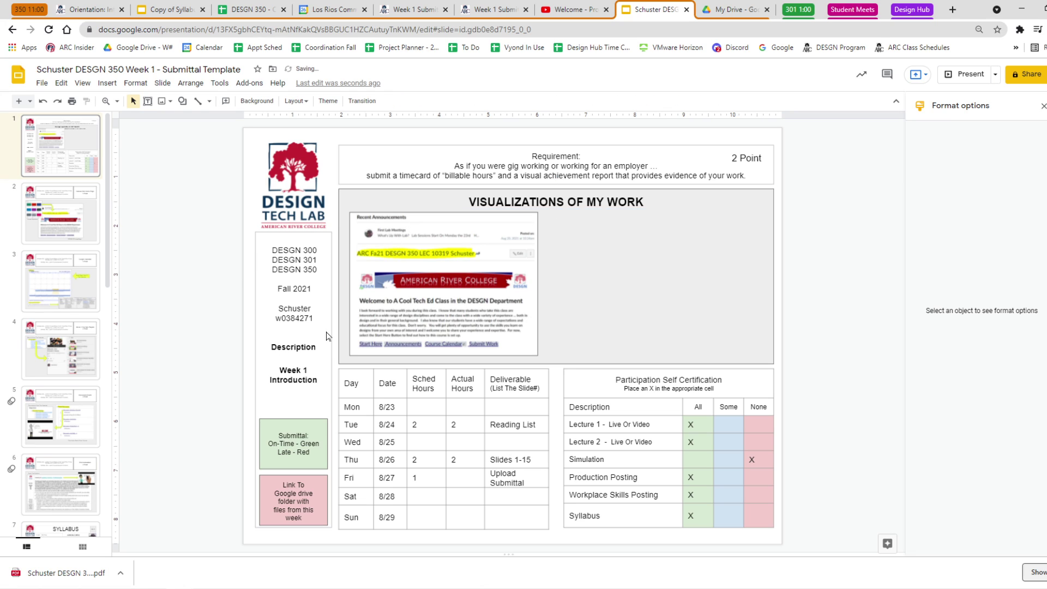
Paste slide 3's calendar screenshot onto slide 1 and shrink it to a thumbnail.
left_click(60, 281)
left_click(429, 318)
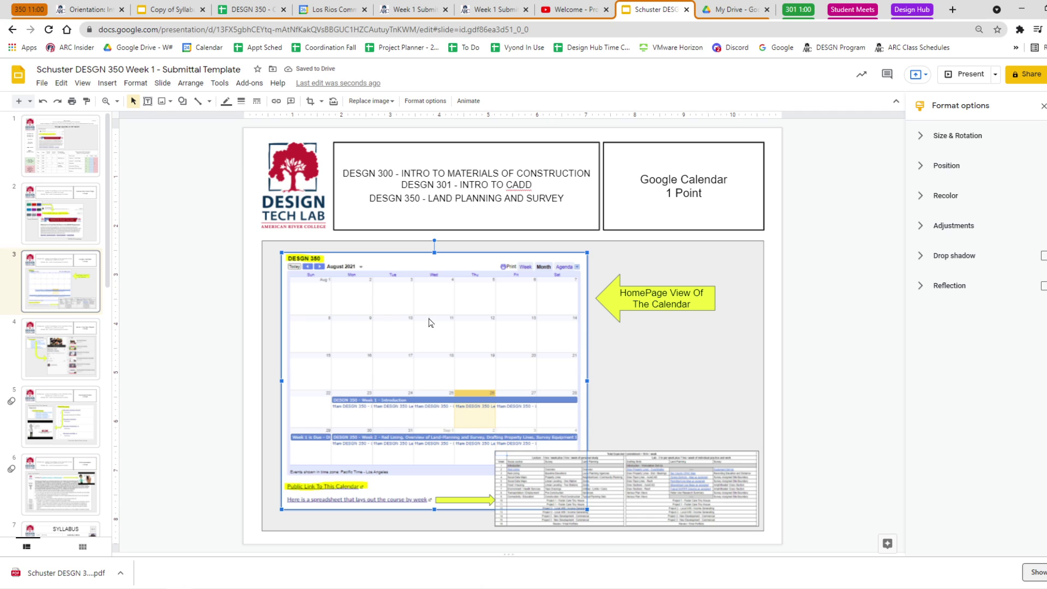
left_click(60, 145)
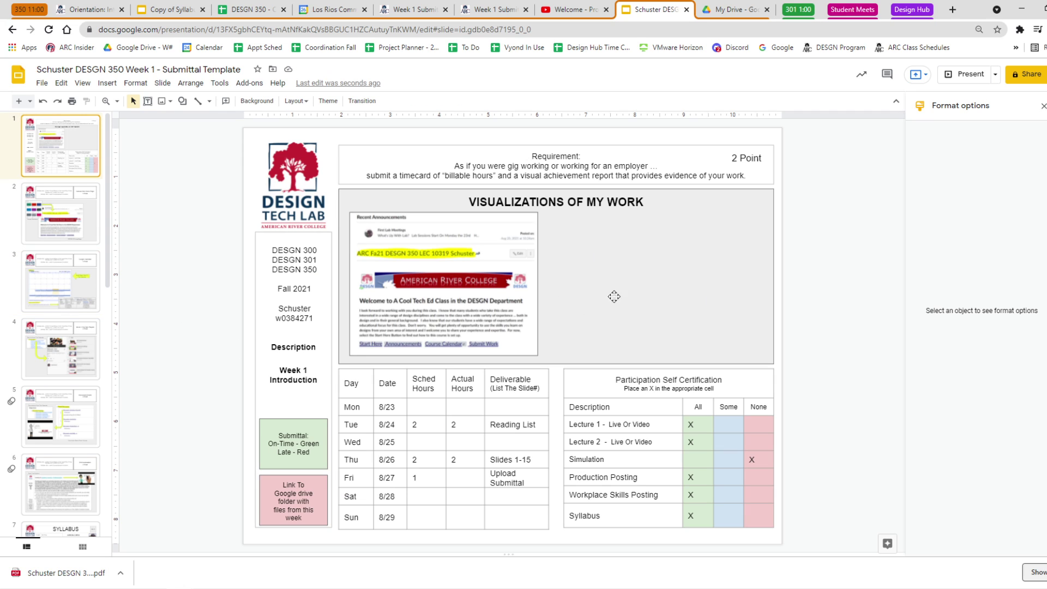
key("ctrl+v")
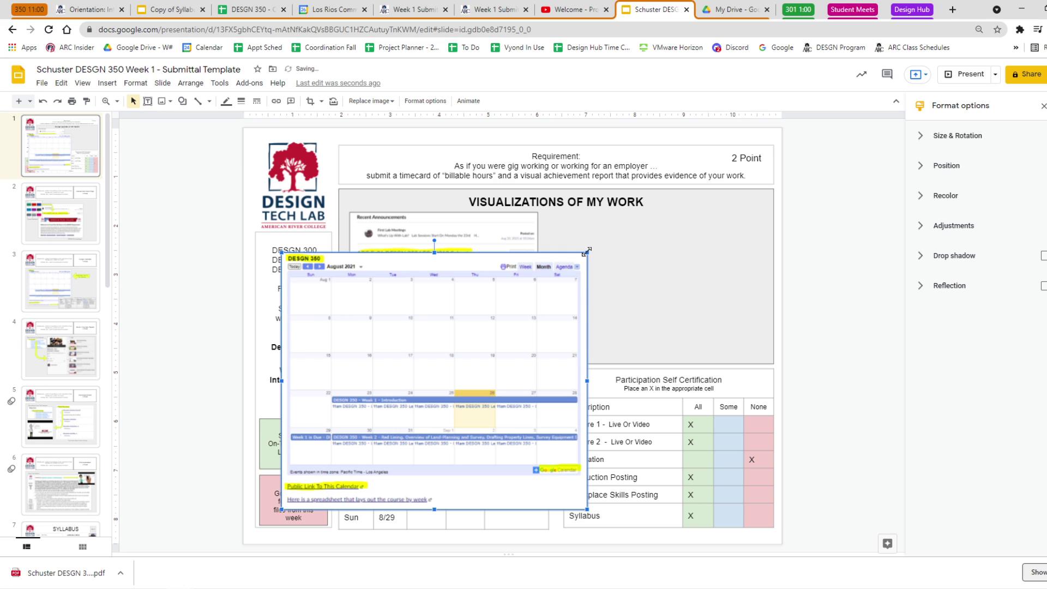
left_click_drag(587, 252, 594, 232)
Paste slide 4's playlist links image onto slide 1 and shrink it.
left_click(61, 349)
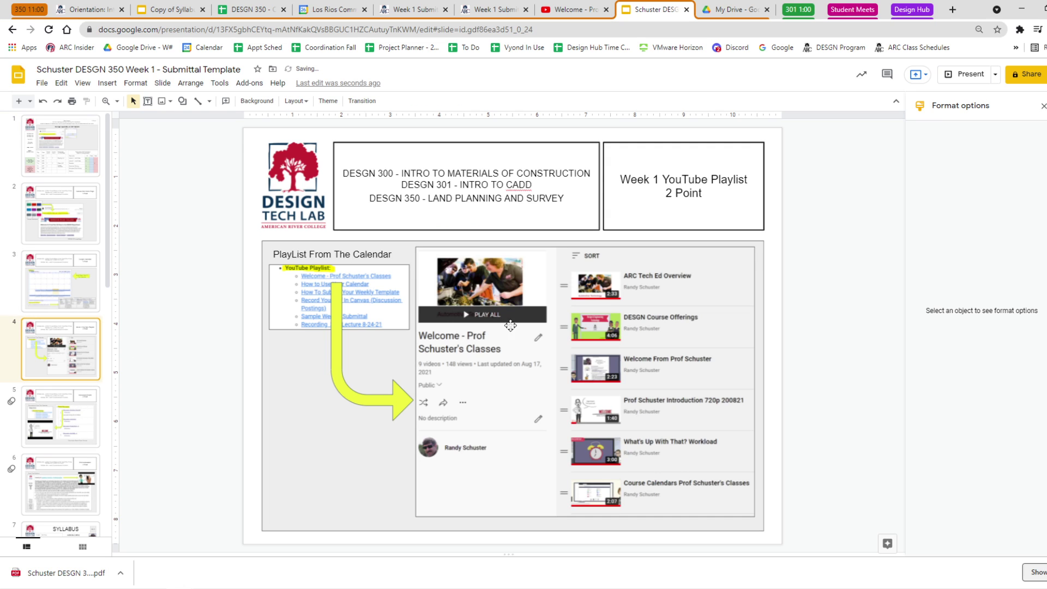
left_click(380, 299)
key("ctrl+c")
left_click(82, 158)
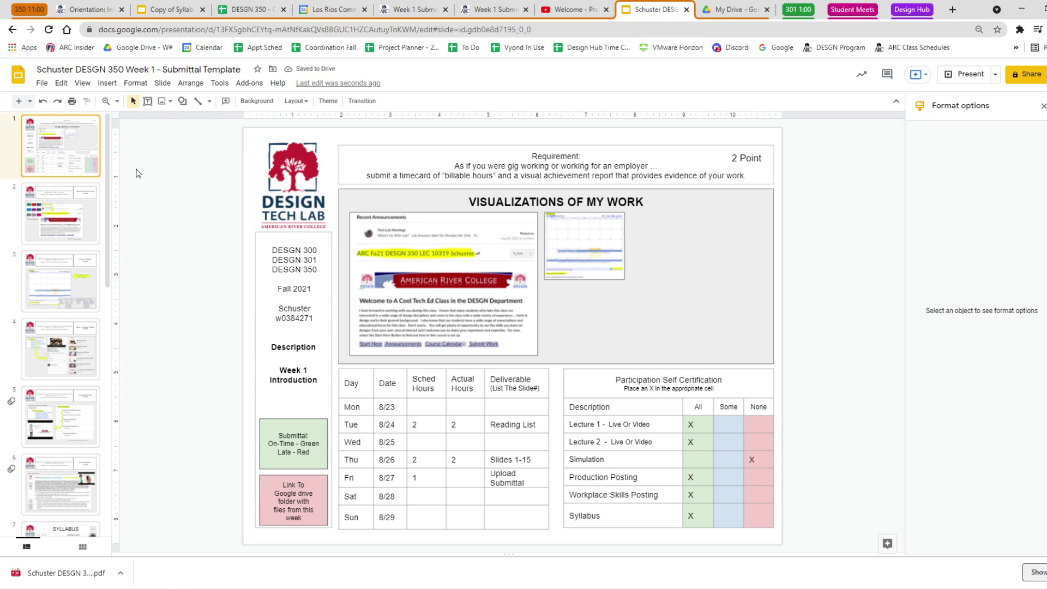
key("ctrl+v")
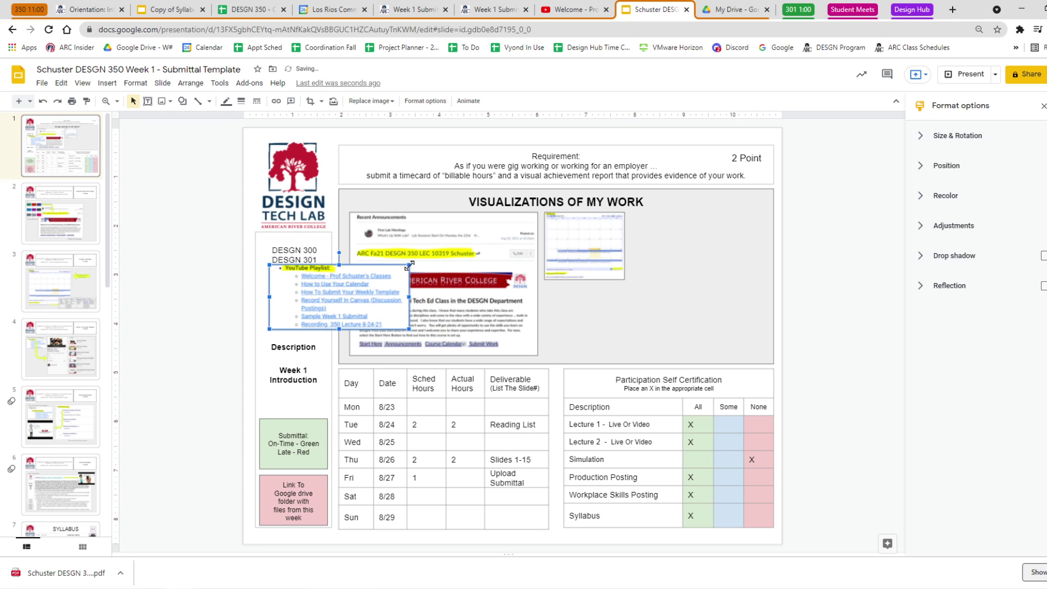
left_click_drag(407, 266, 596, 304)
Copy slide 5's Things To Do image onto slide 1, shrink it and place it under the playlist links.
left_click(76, 419)
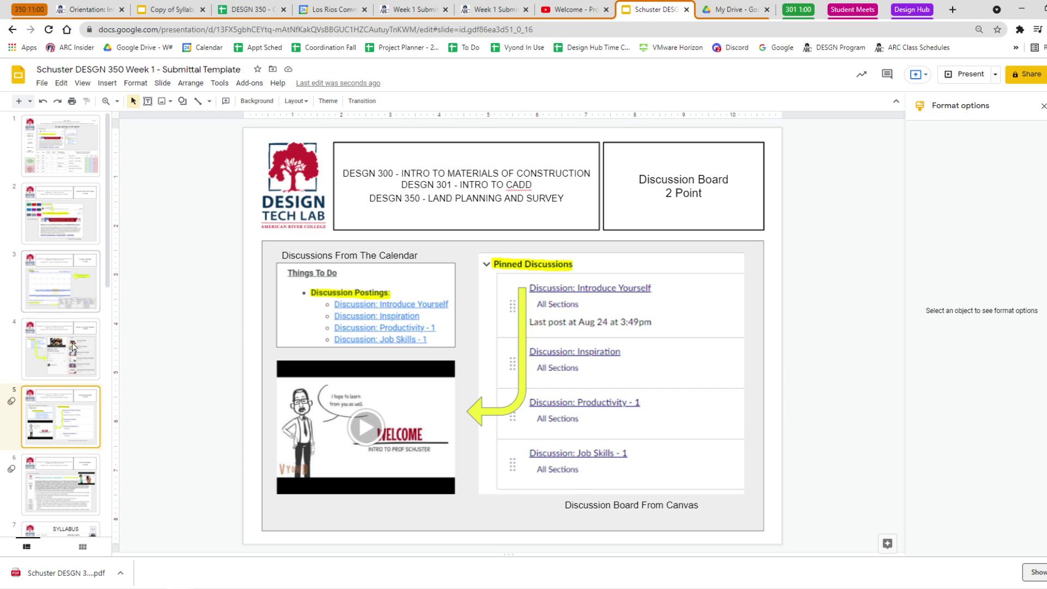
left_click(72, 347)
left_click(286, 301)
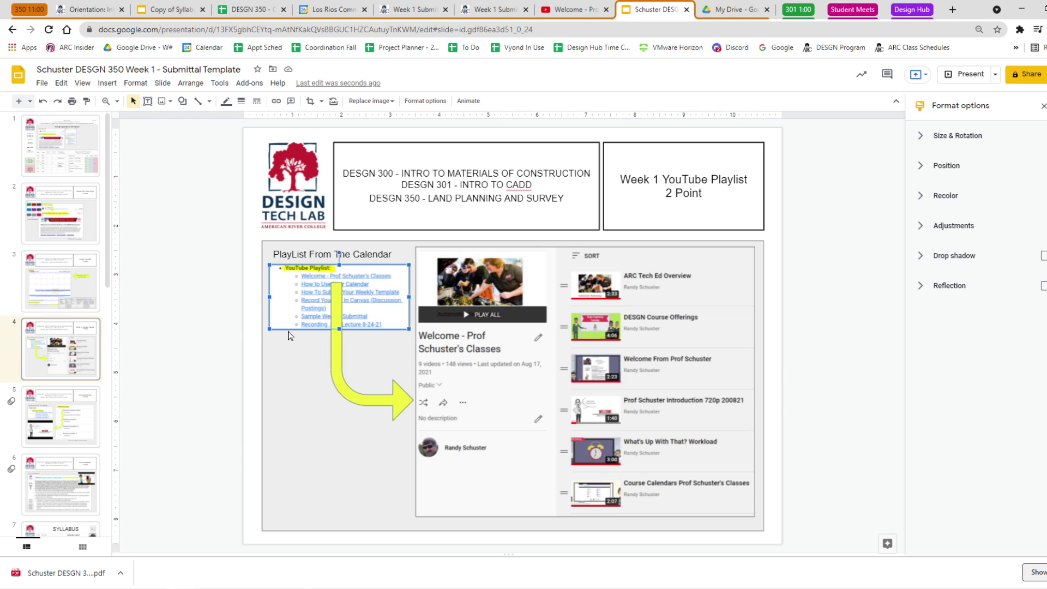
key("Home")
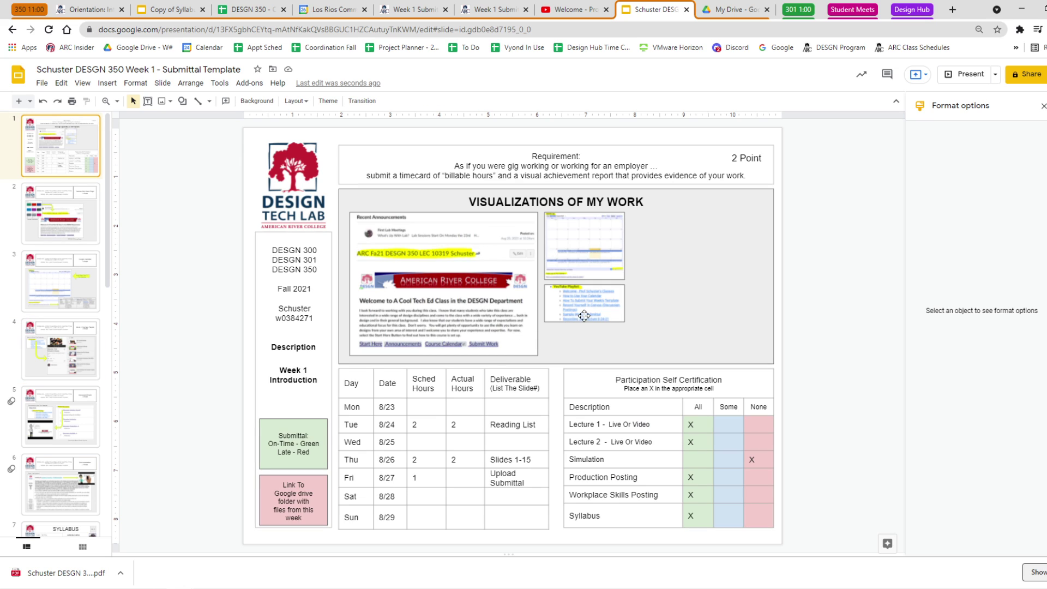
left_click(70, 416)
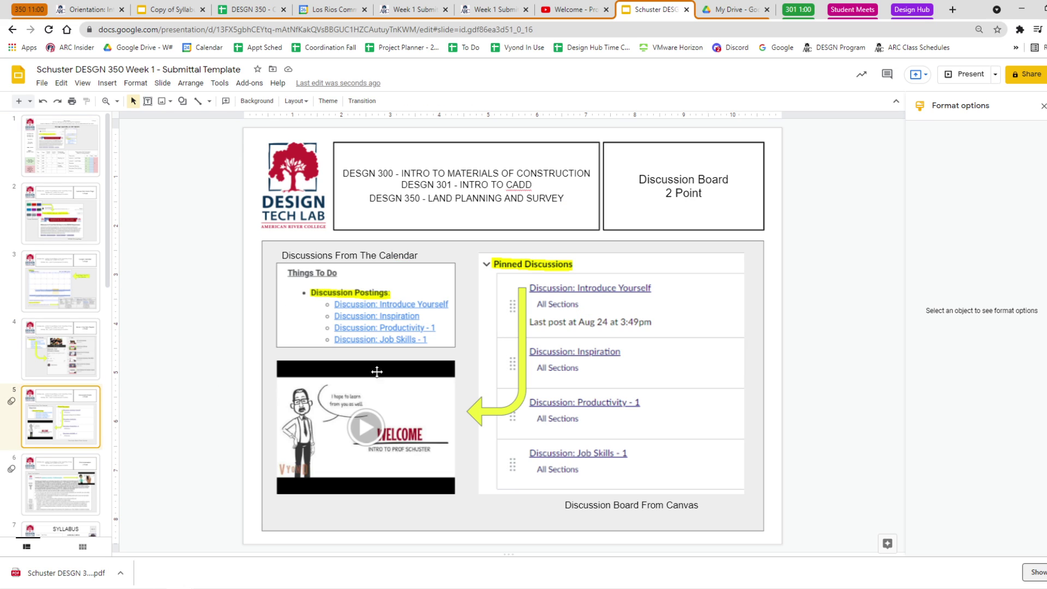
left_click(378, 338)
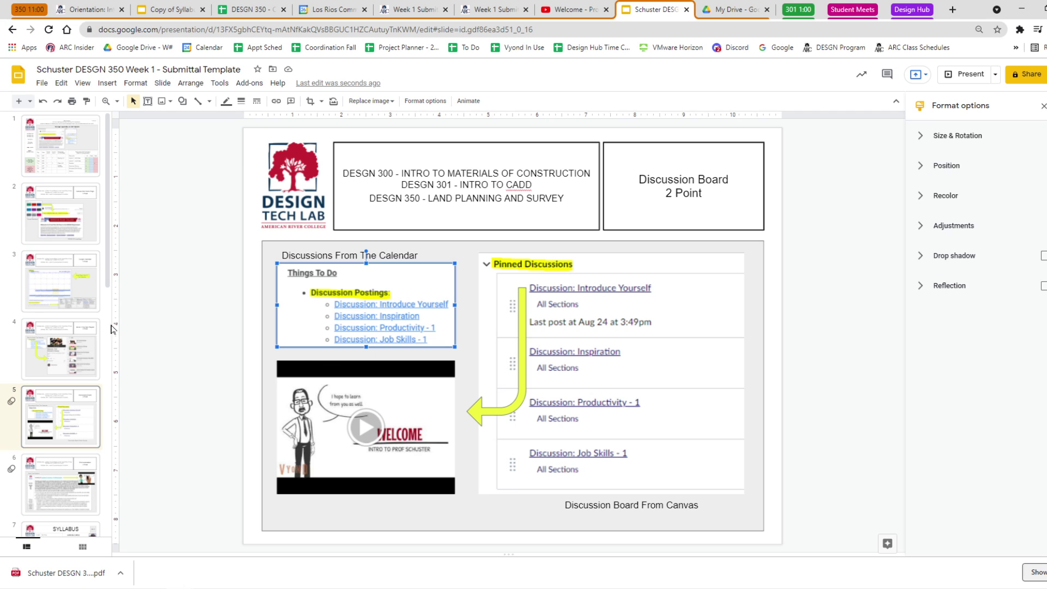
key("Home")
key("ctrl+v")
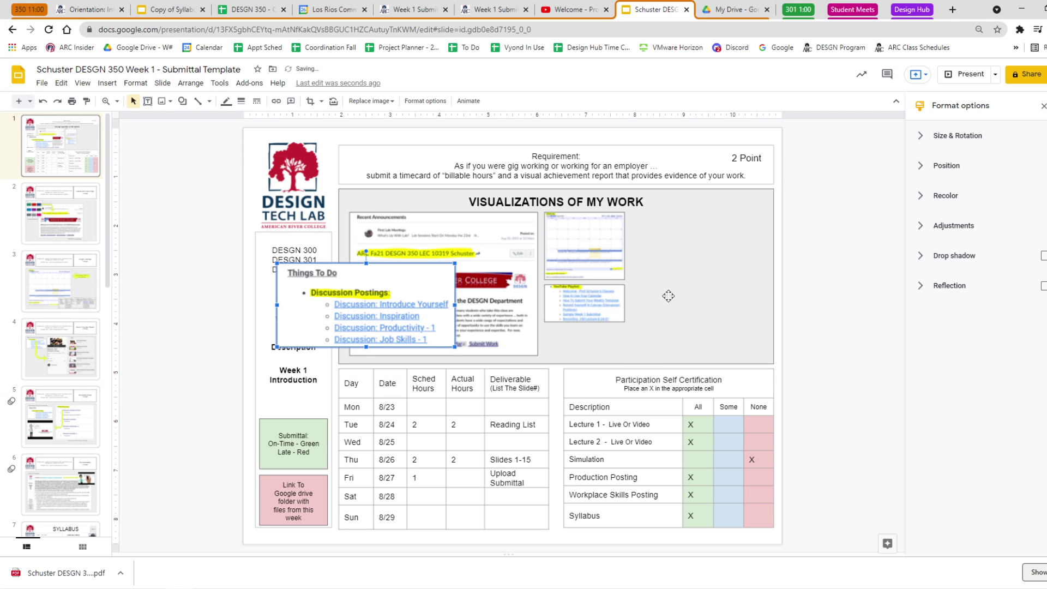
left_click_drag(451, 266, 595, 292)
left_click(678, 297)
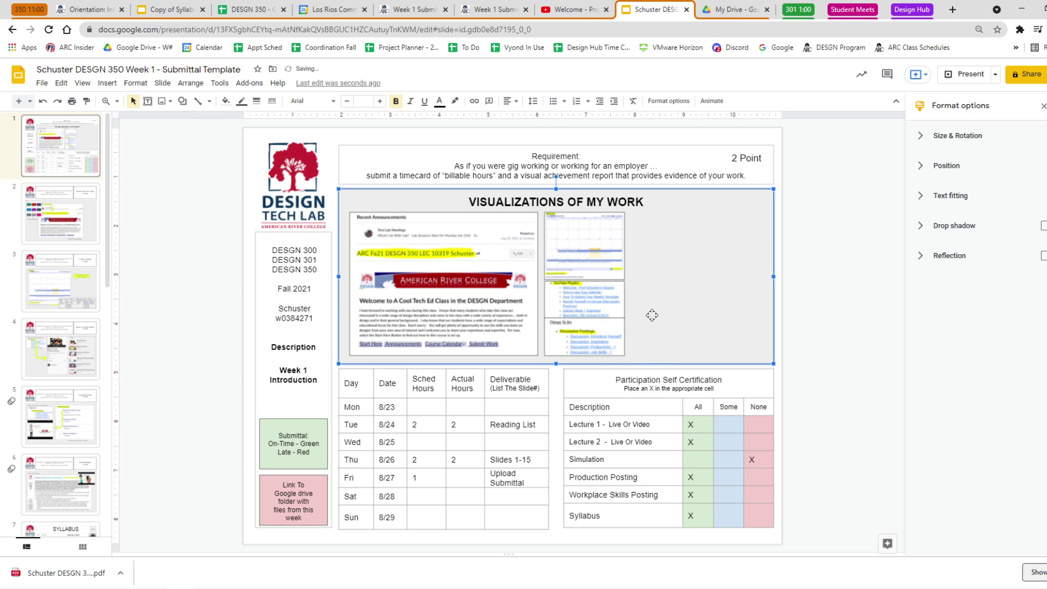
mouse_move(660, 341)
left_mouse_down()
mouse_move(636, 323)
mouse_move(649, 330)
left_mouse_up()
Resize the three stacked images together and nudge them into place, raising the calendar slightly.
left_click(591, 339)
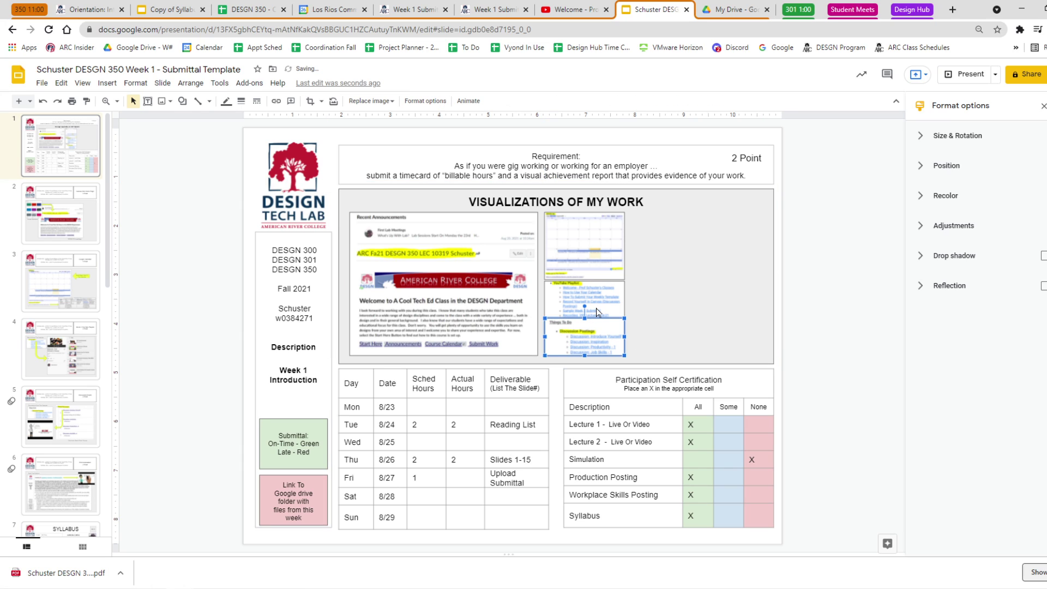
left_click(596, 309, "shift")
left_click(600, 260, "shift")
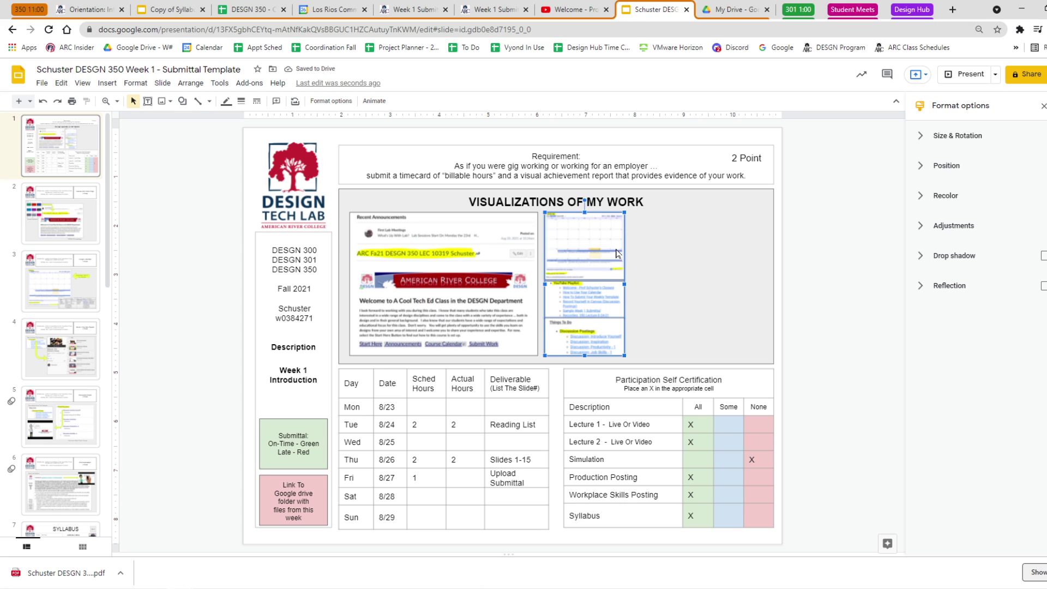
left_click_drag(624, 211, 616, 219)
mouse_move(580, 338)
left_mouse_down()
mouse_move(601, 326)
mouse_move(583, 338)
left_mouse_up()
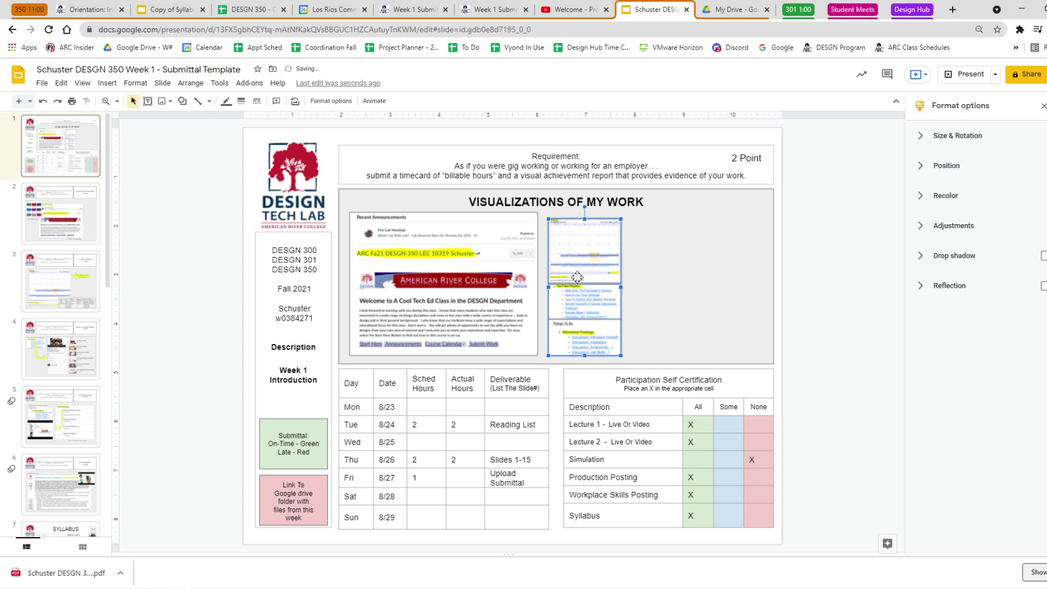
left_click(843, 269)
left_click(598, 255)
left_click_drag(598, 255, 598, 249)
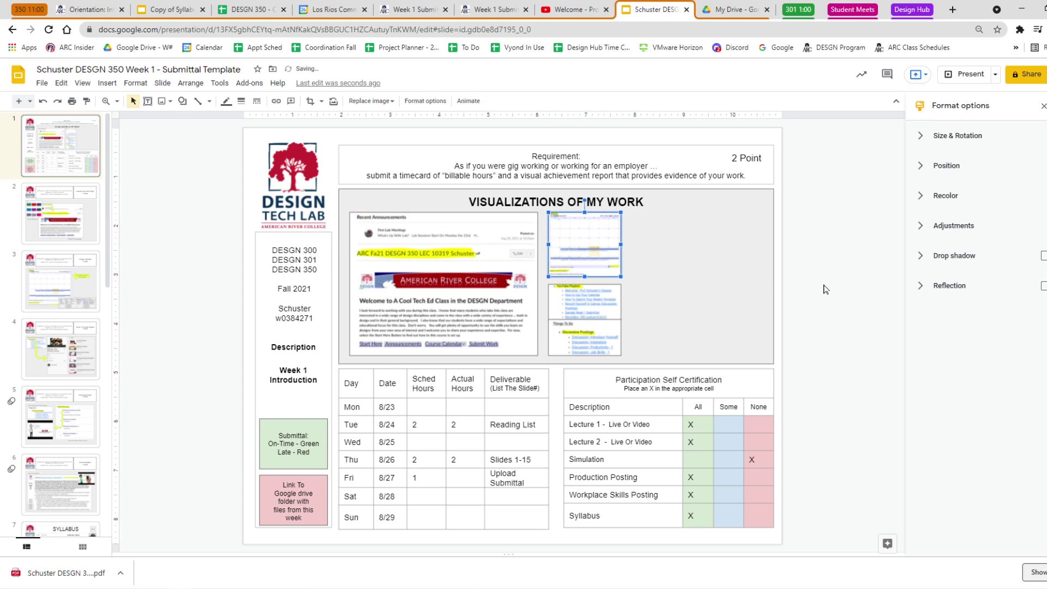
Distribute the calendar, playlist links and Things To Do images vertically.
left_click(600, 336)
left_click(600, 305, "shift")
left_click(603, 250, "shift")
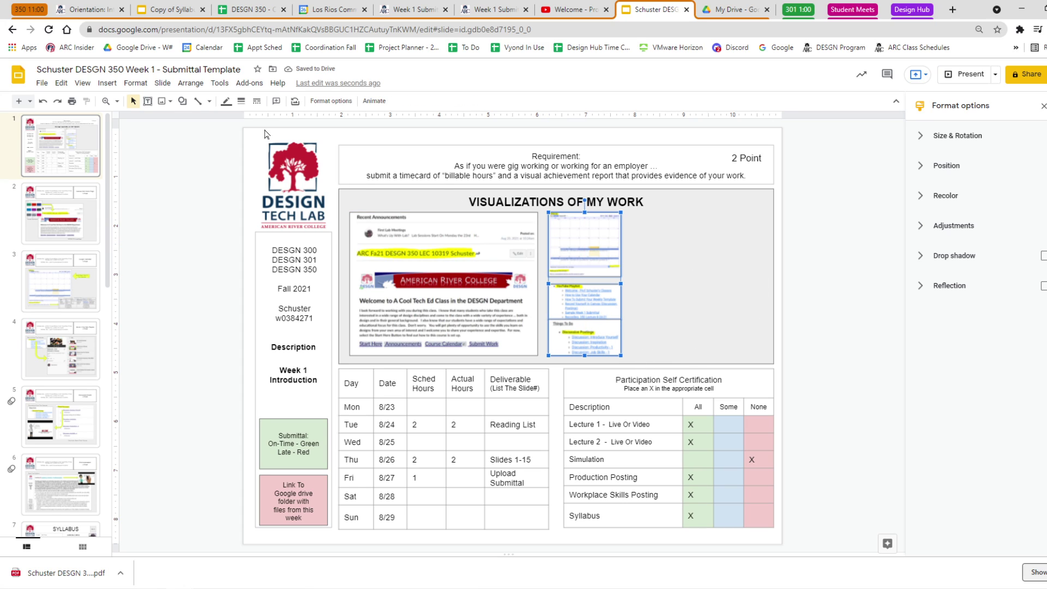
left_click(190, 83)
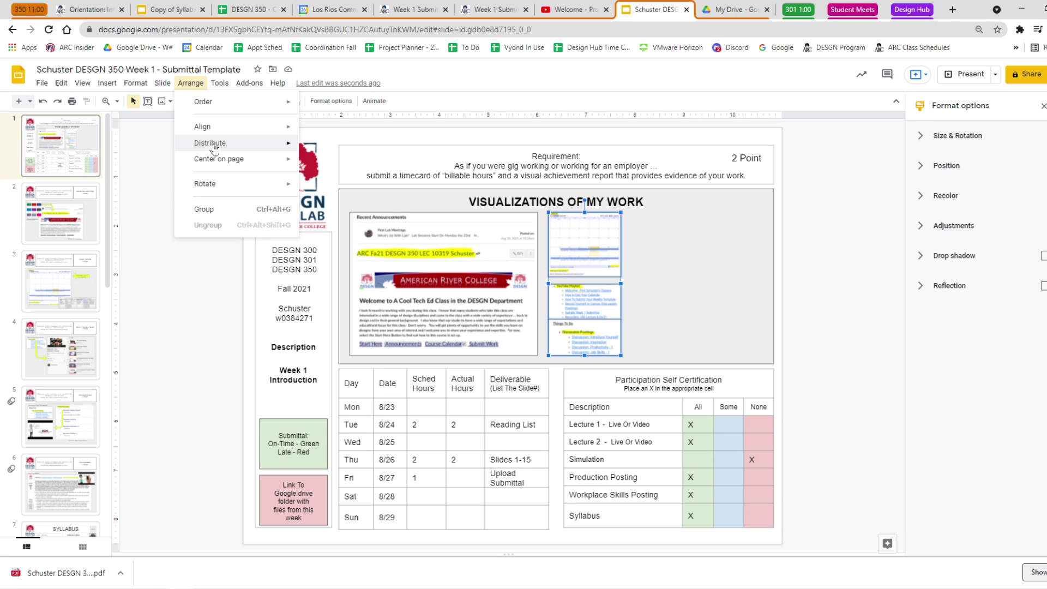
mouse_move(214, 145)
left_click(317, 163)
left_click(835, 348)
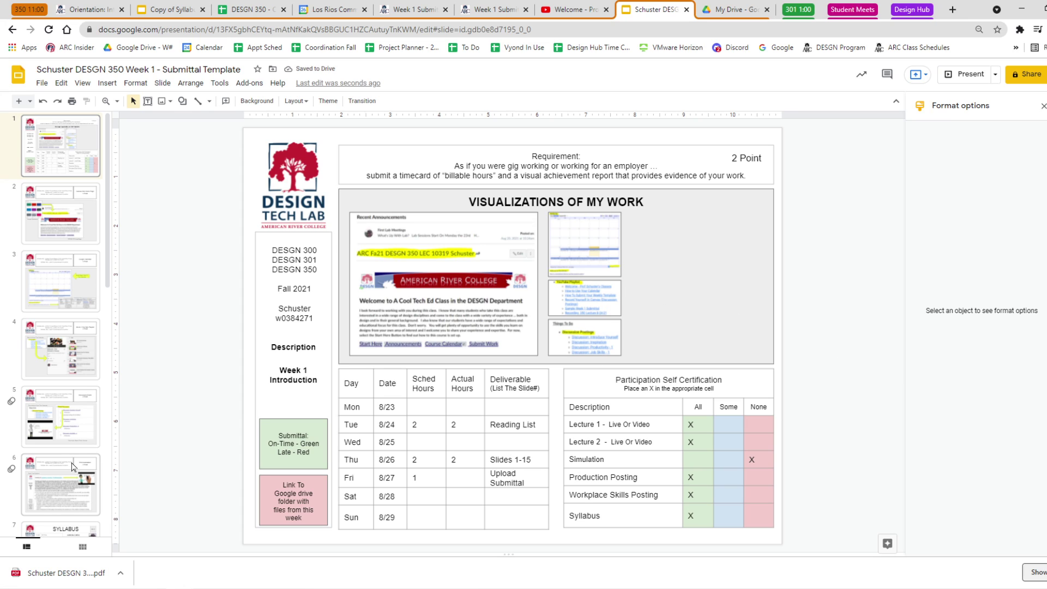
Capture the SYLLABUS slide (slide 7) as a screen snip.
scroll(60, 447, "down", 2)
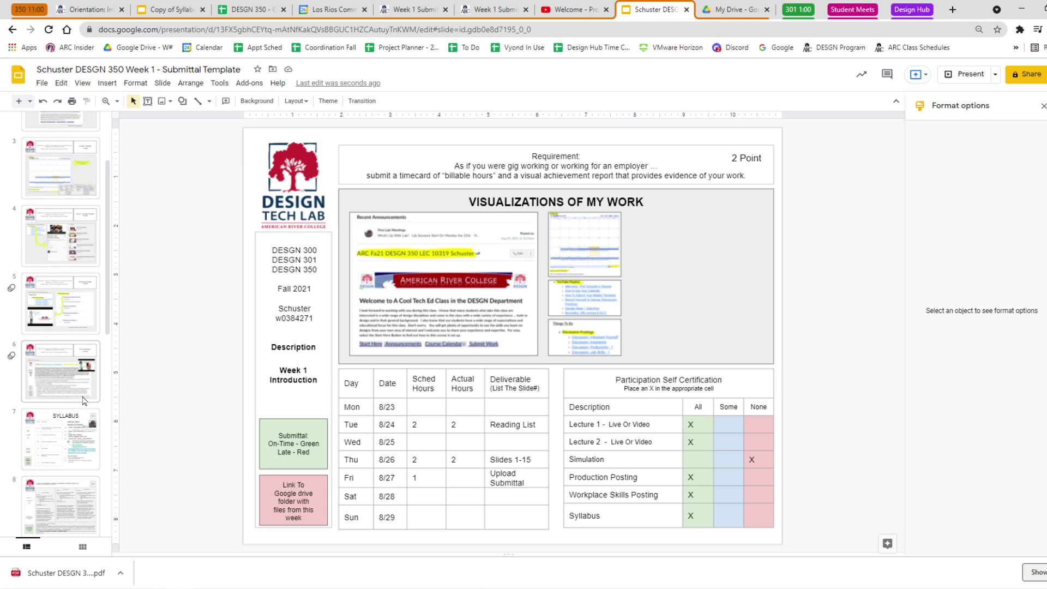
left_click(50, 446)
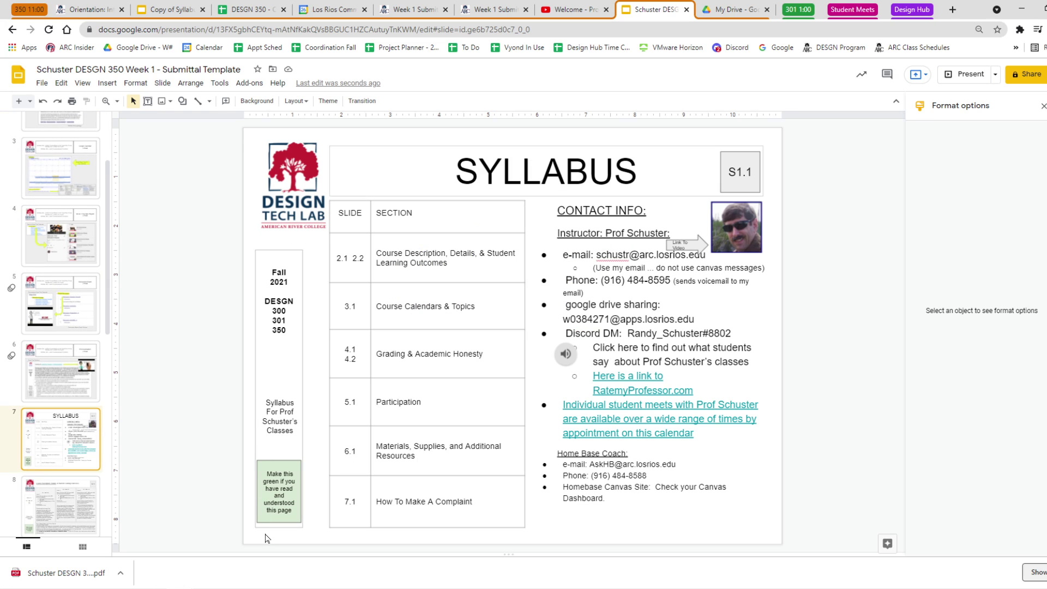
key("alt+Tab")
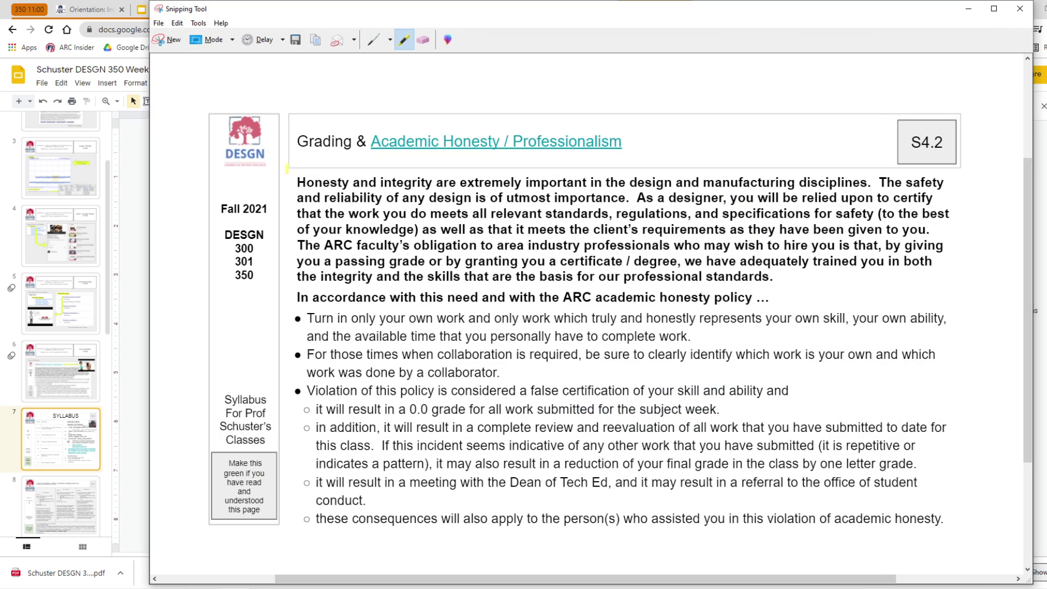
left_click(170, 42)
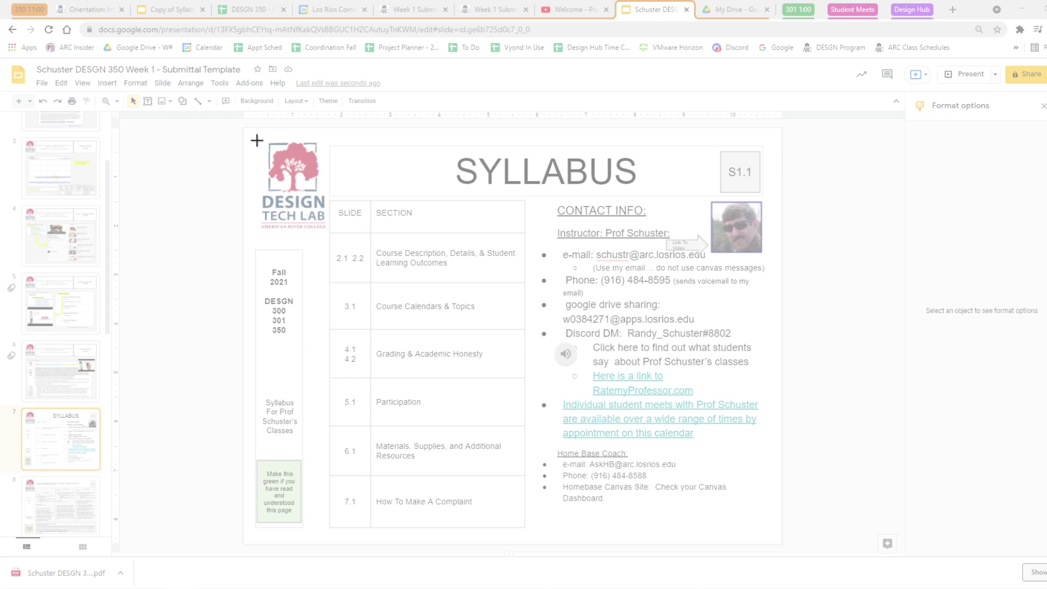
left_click_drag(734, 480, 769, 537)
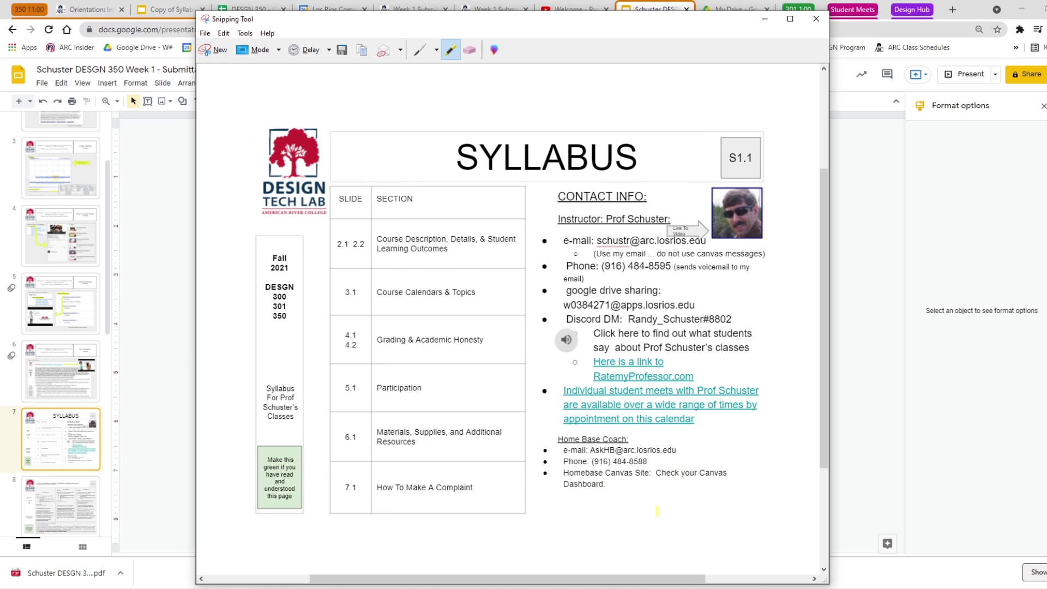
left_click(175, 9)
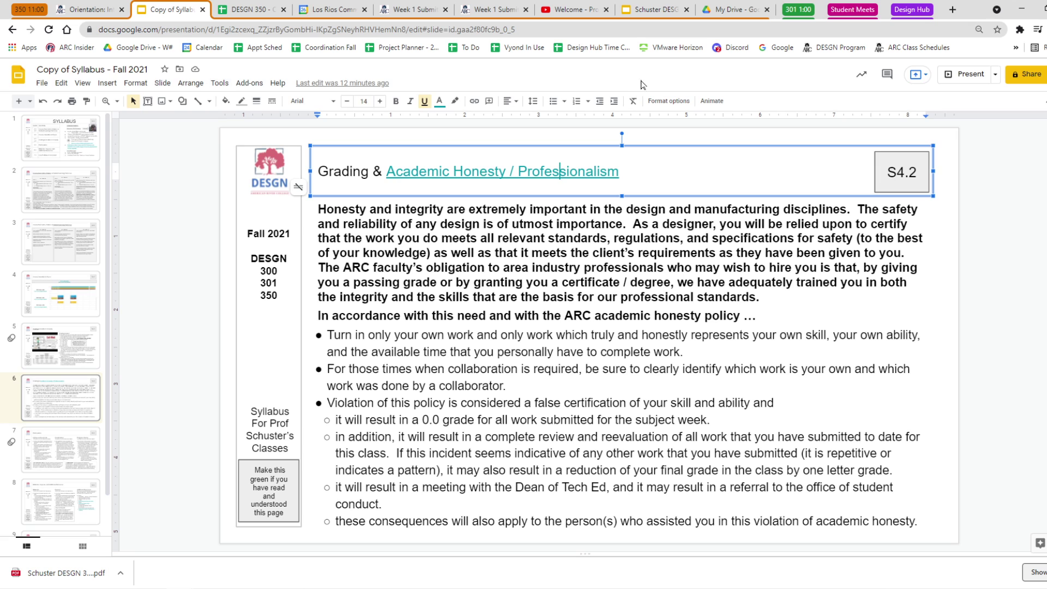
left_click(654, 9)
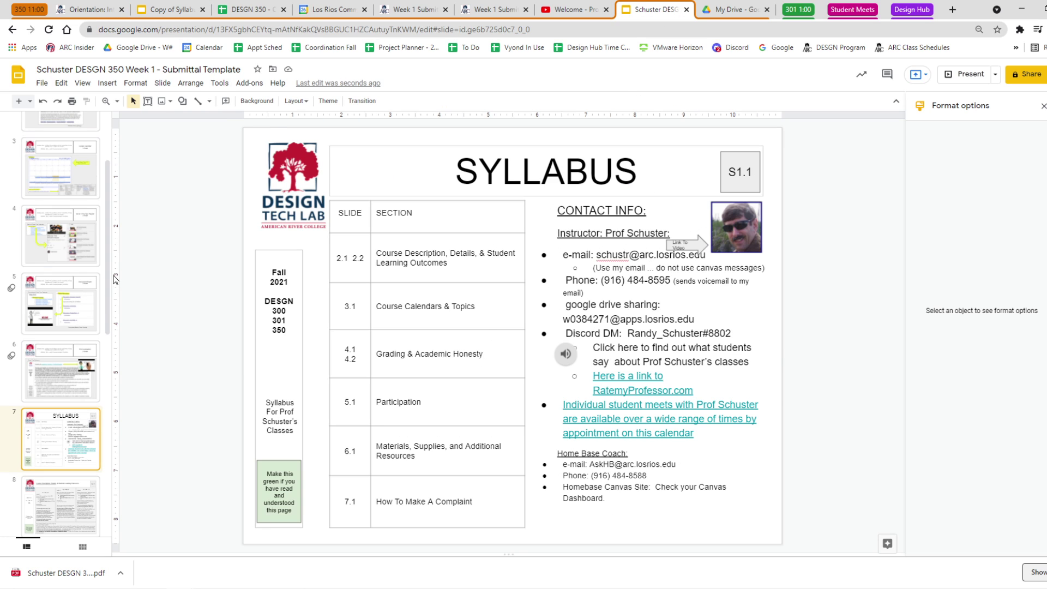
Paste the SYLLABUS snip onto slide 1, shrink it and place it right of the stacked images.
scroll(87, 273, "up", 3)
left_click(90, 149)
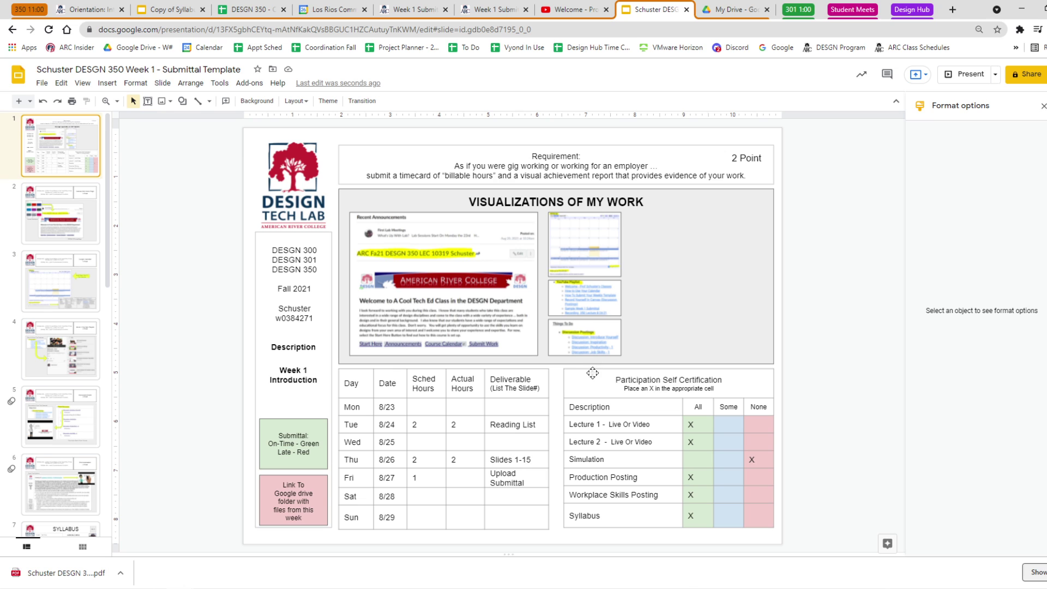
key("ctrl+v")
left_click_drag(754, 161, 465, 387)
left_click_drag(431, 440, 768, 266)
left_click_drag(804, 210, 758, 248)
mouse_move(714, 290)
left_mouse_down()
mouse_move(721, 274)
mouse_move(734, 288)
left_mouse_up()
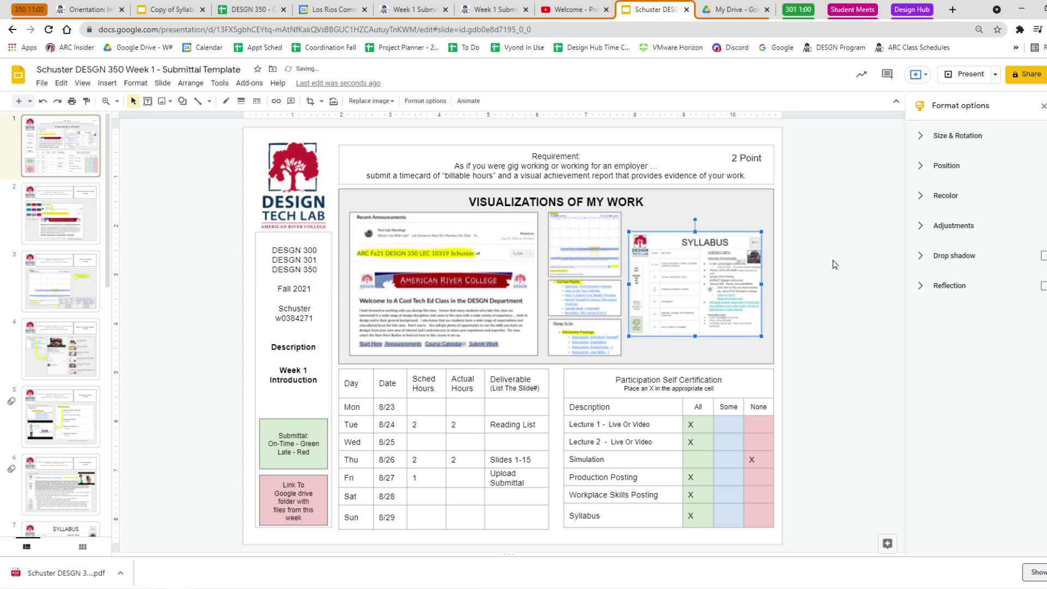
left_click(832, 289)
left_click(685, 279)
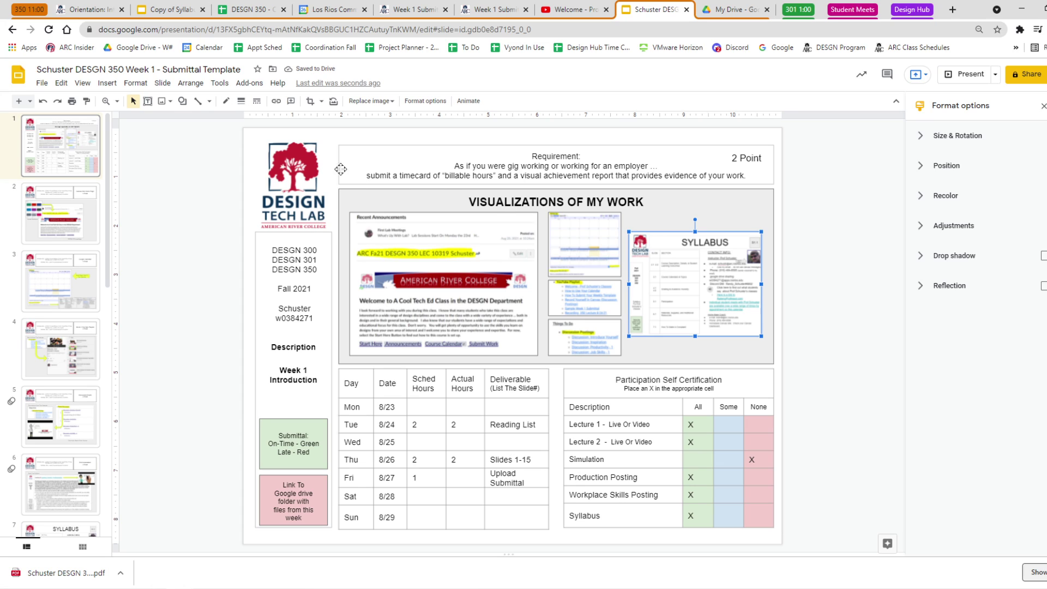
left_click(241, 101)
Give the SYLLABUS image a 3px border and download the deck as a PDF.
left_click(259, 152)
left_click(853, 299)
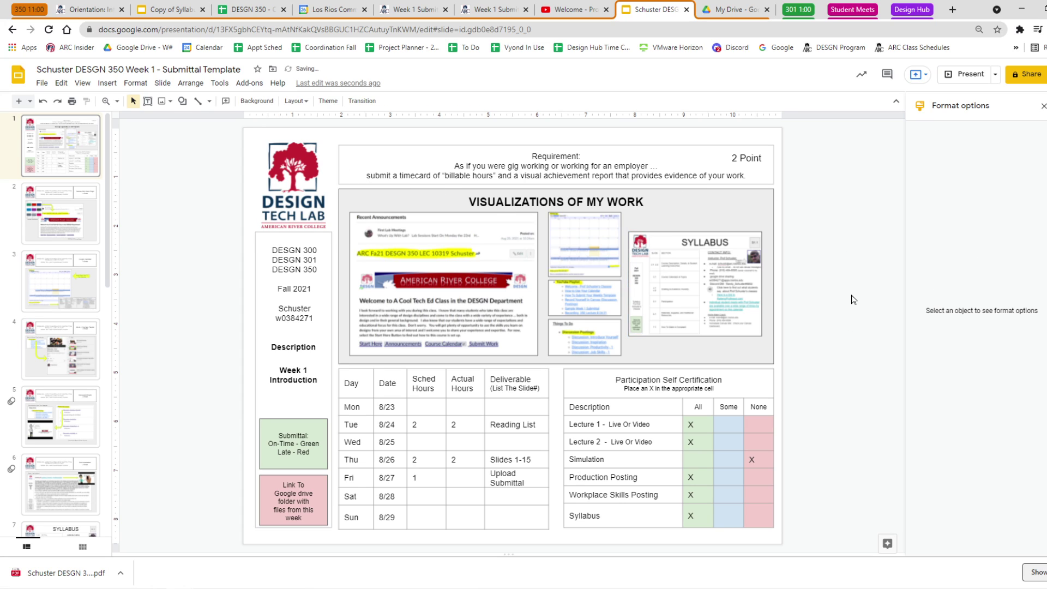
left_click(42, 83)
mouse_move(82, 217)
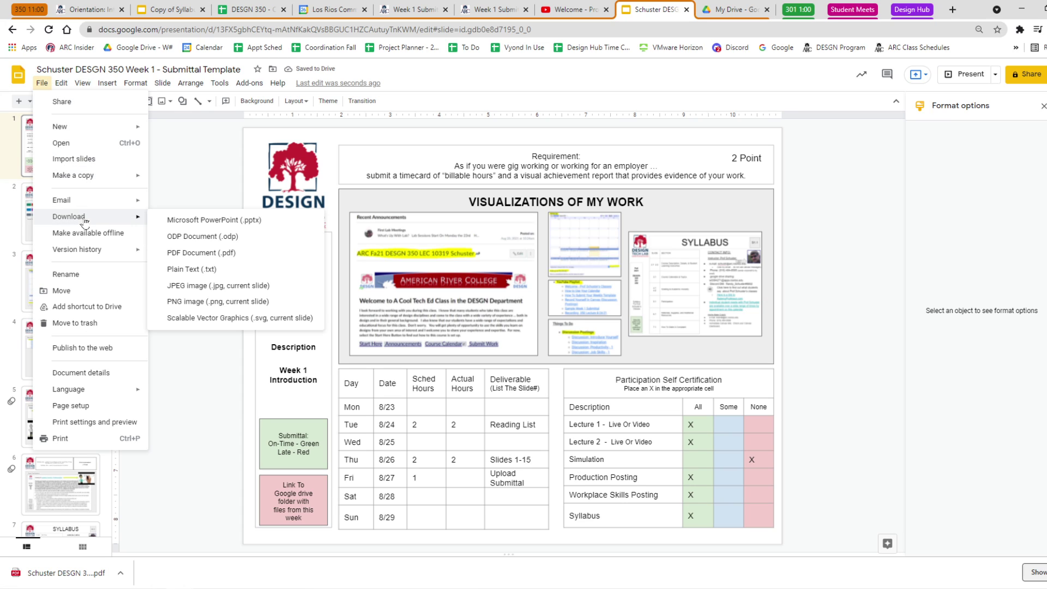
left_click(191, 253)
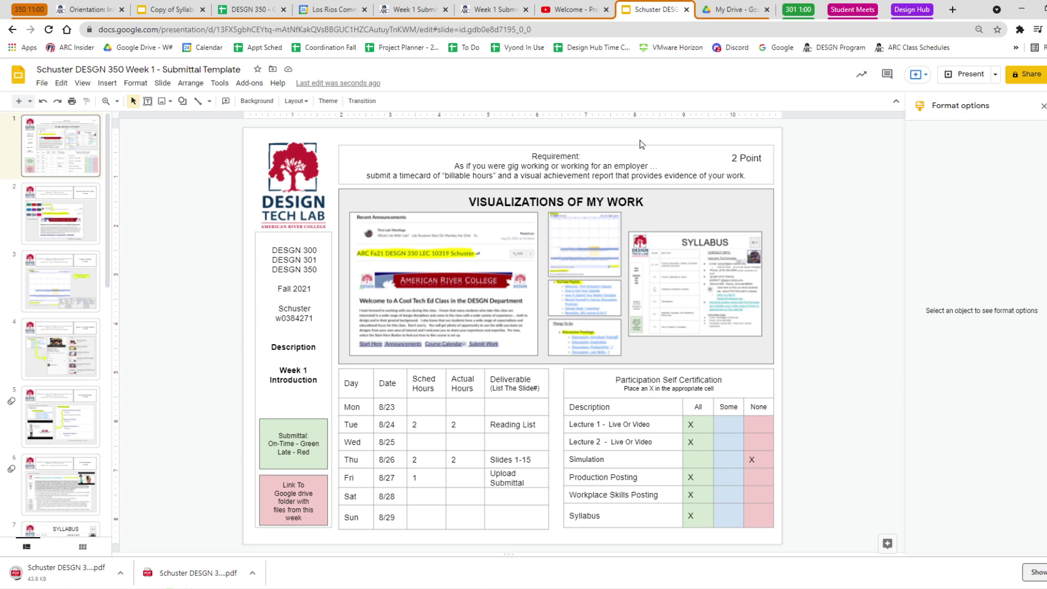
left_click(491, 9)
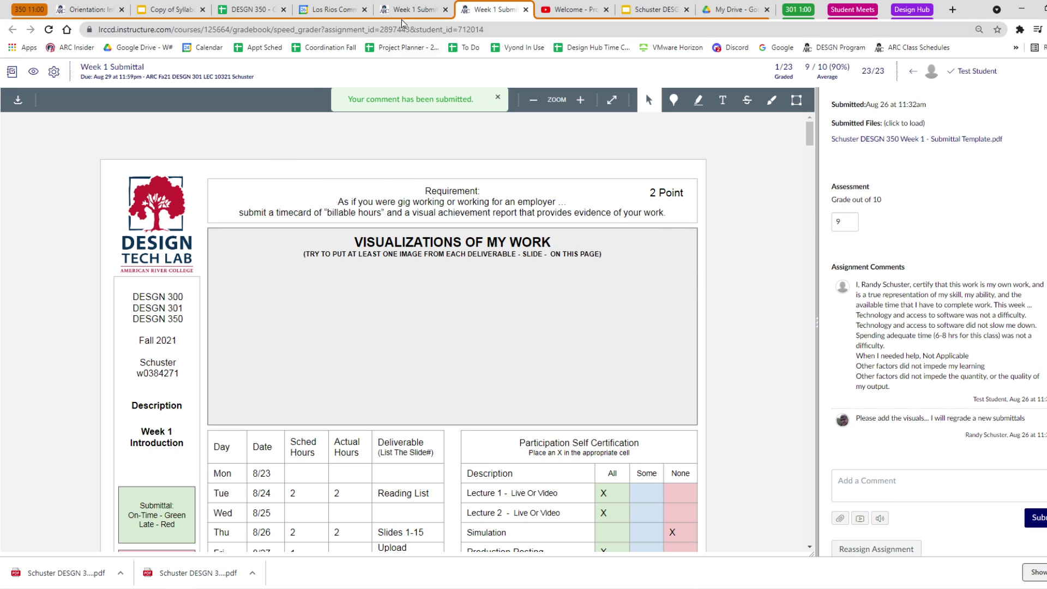
Resubmit the Week 1 Submittal in Student View as a new attempt with the downloaded PDF.
left_click(413, 9)
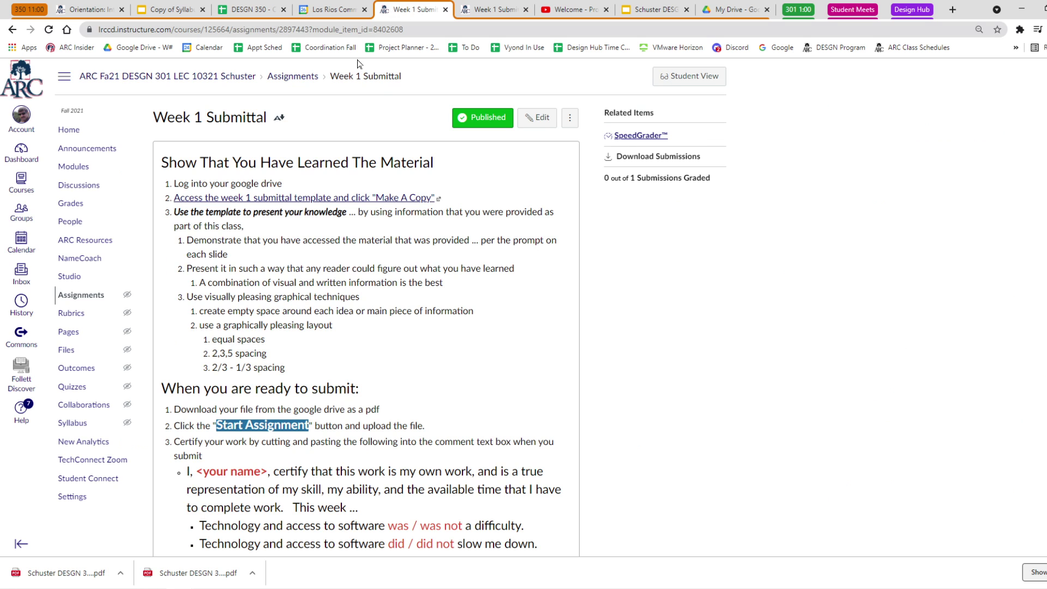
left_click(675, 77)
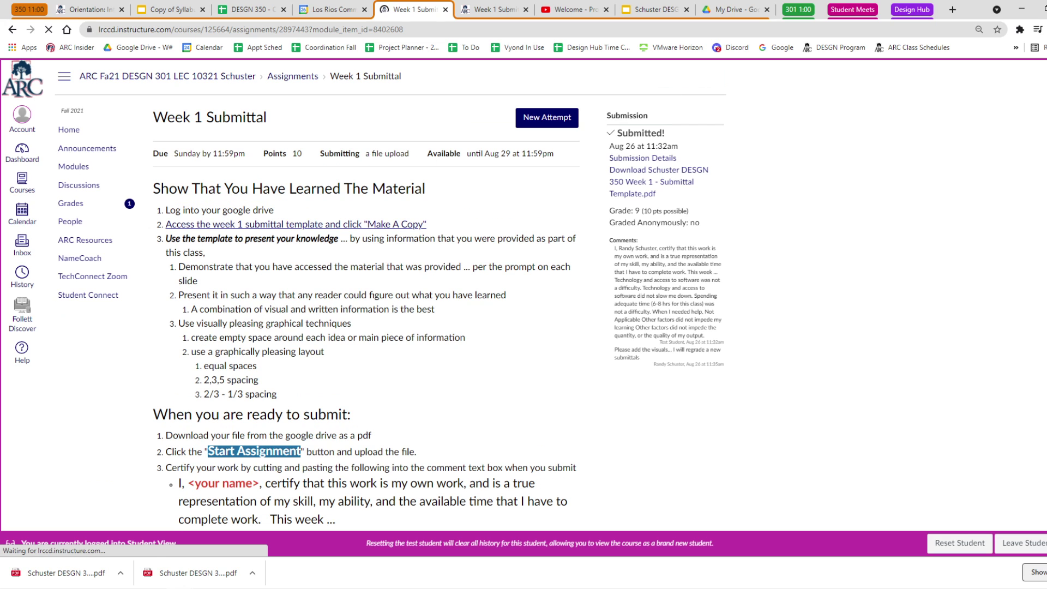
left_click(537, 122)
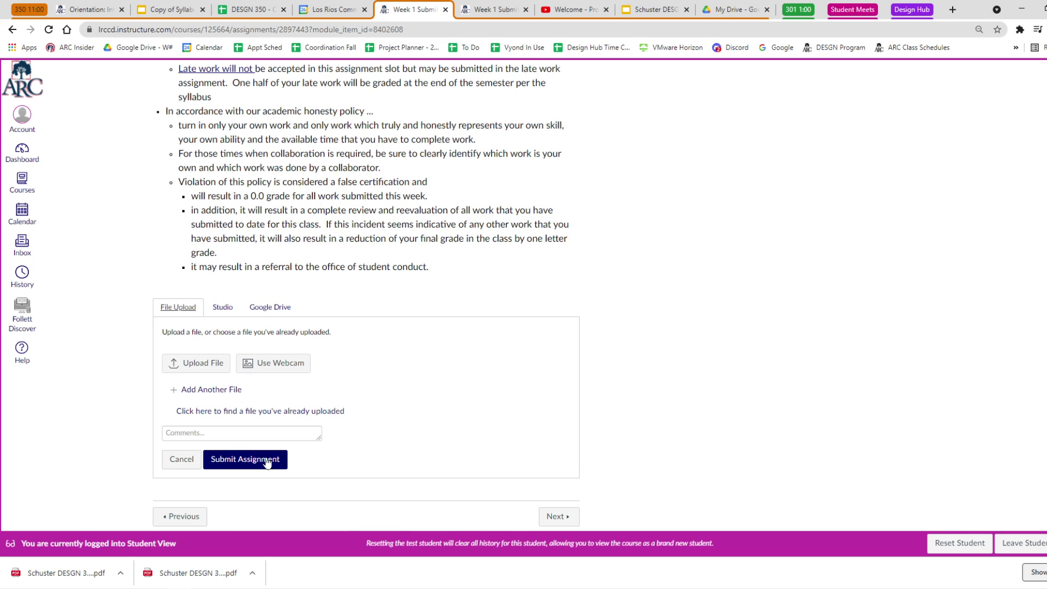
left_click(203, 368)
left_click_drag(71, 570, 180, 364)
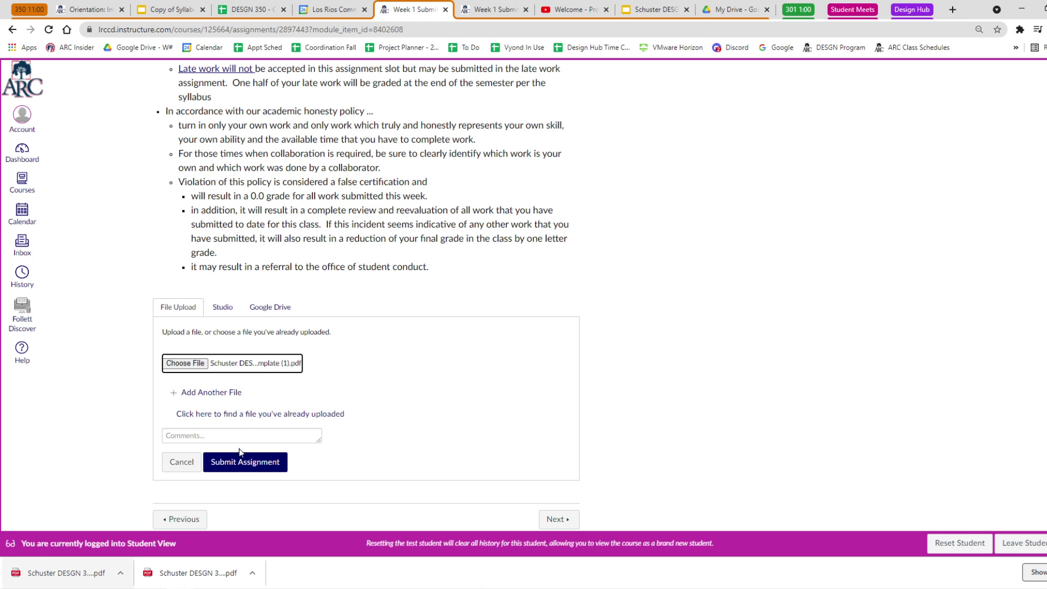
left_click(255, 461)
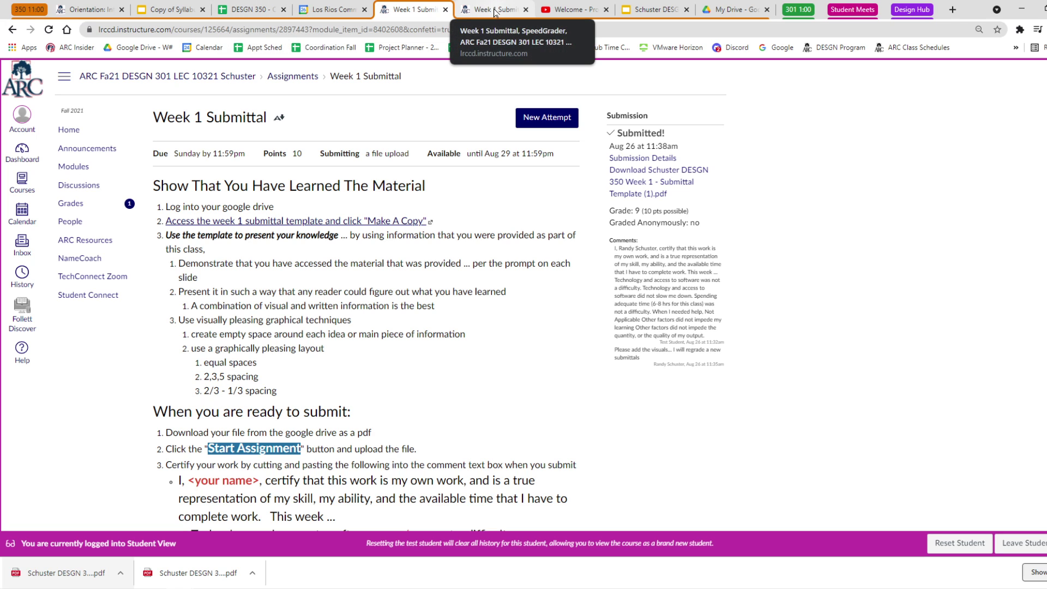
Snap the Slides window left and open the Fall 2021 grading rubric from the calendar on the right.
left_click(330, 15)
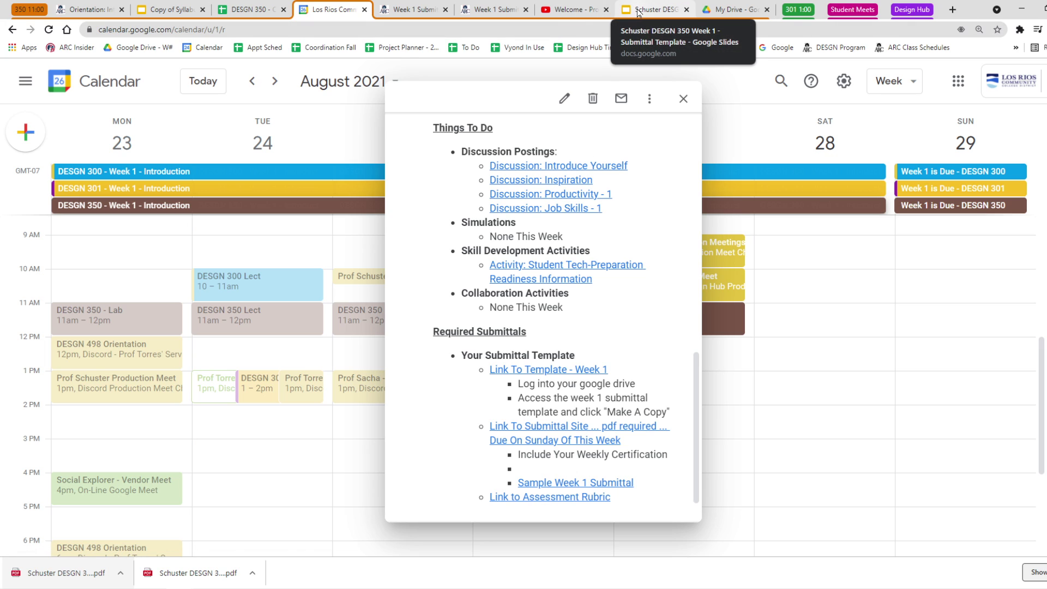
left_click_drag(638, 12, 480, 87)
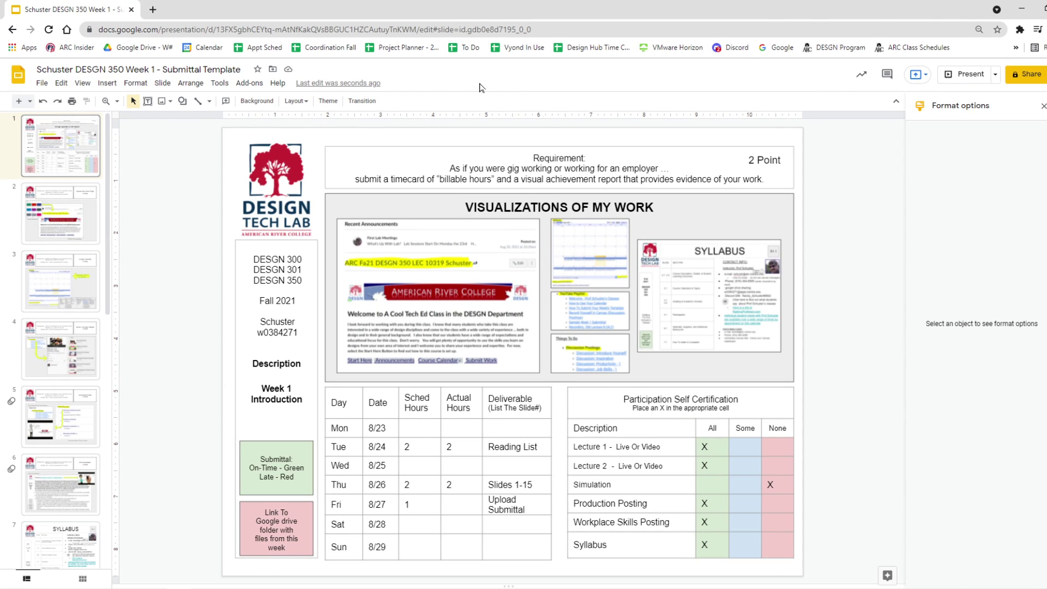
key("super+Left")
left_click(643, 154)
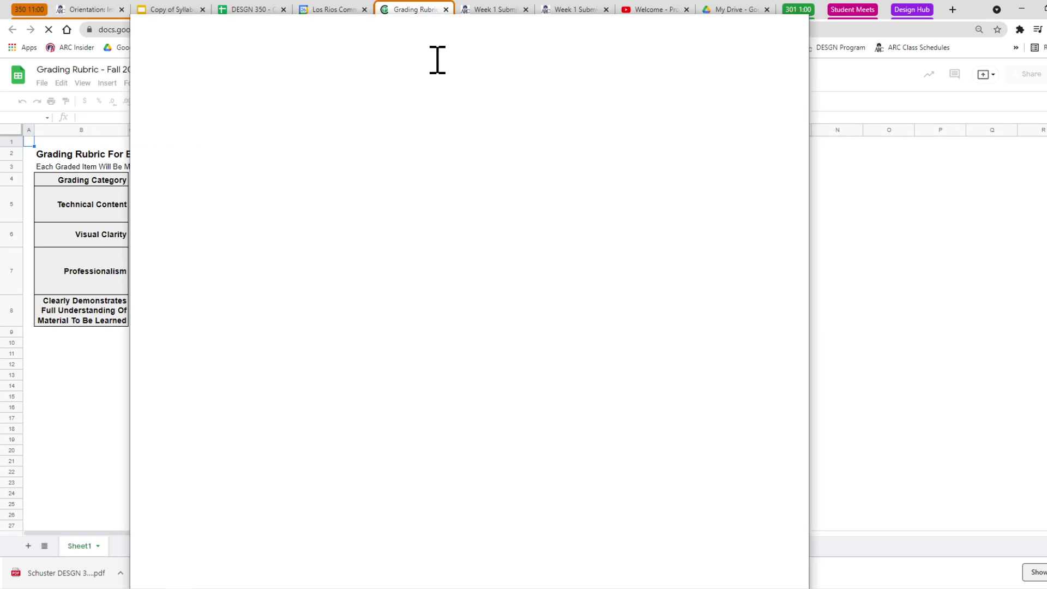
key("super+Right")
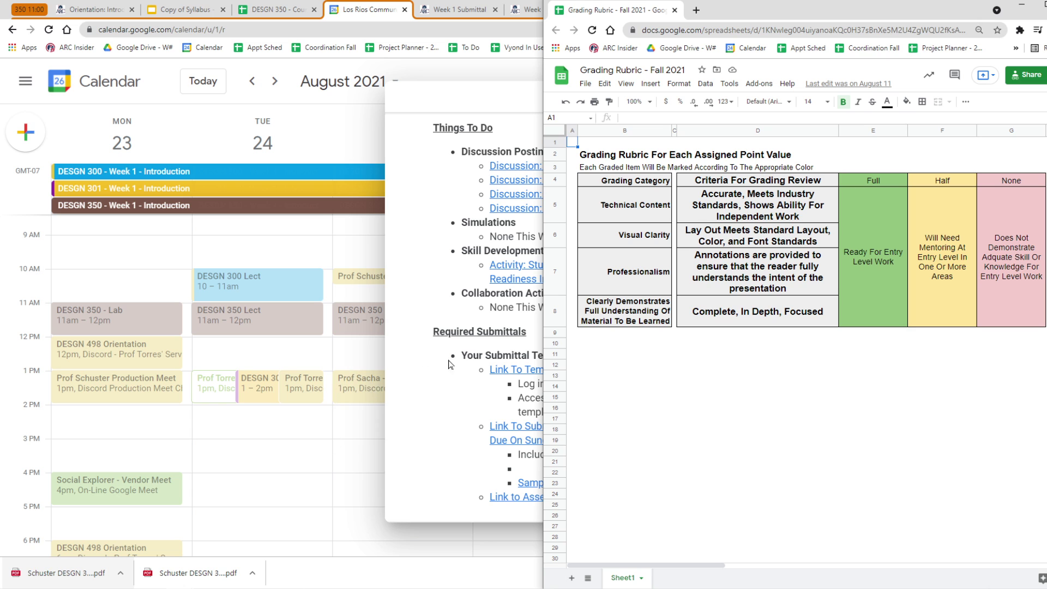
left_click(746, 400)
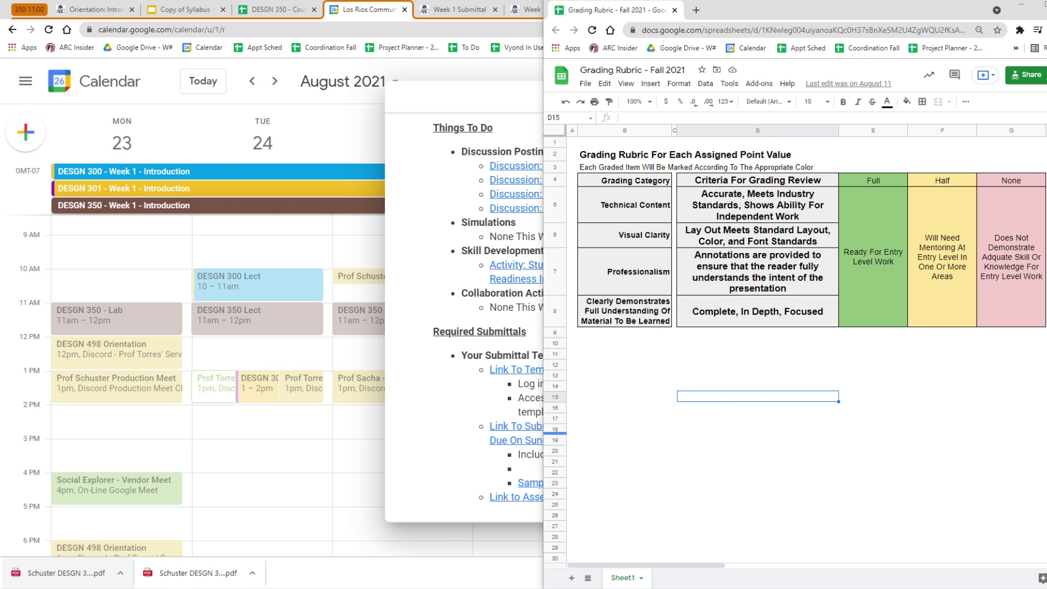
mouse_move(183, 585)
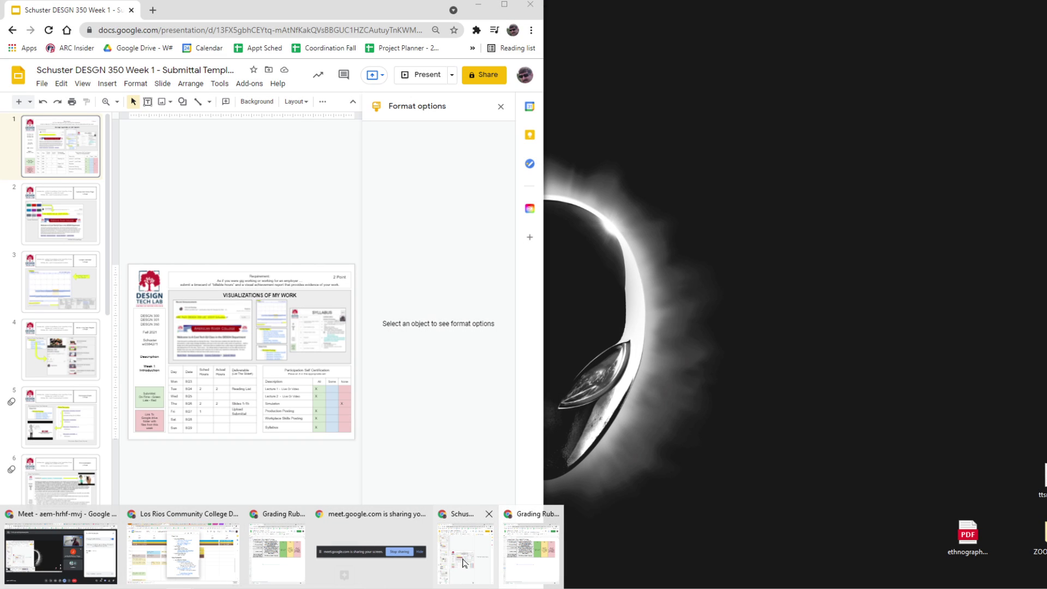
Close the Format options panel and review slides 4 and 1, ending on slide 2.
left_click(463, 564)
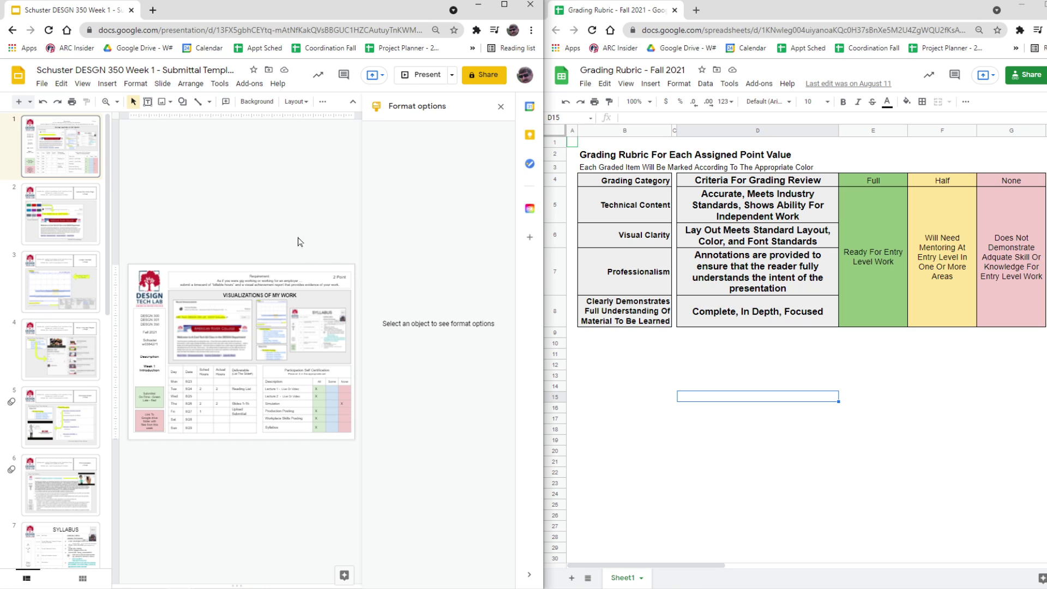
left_click(500, 106)
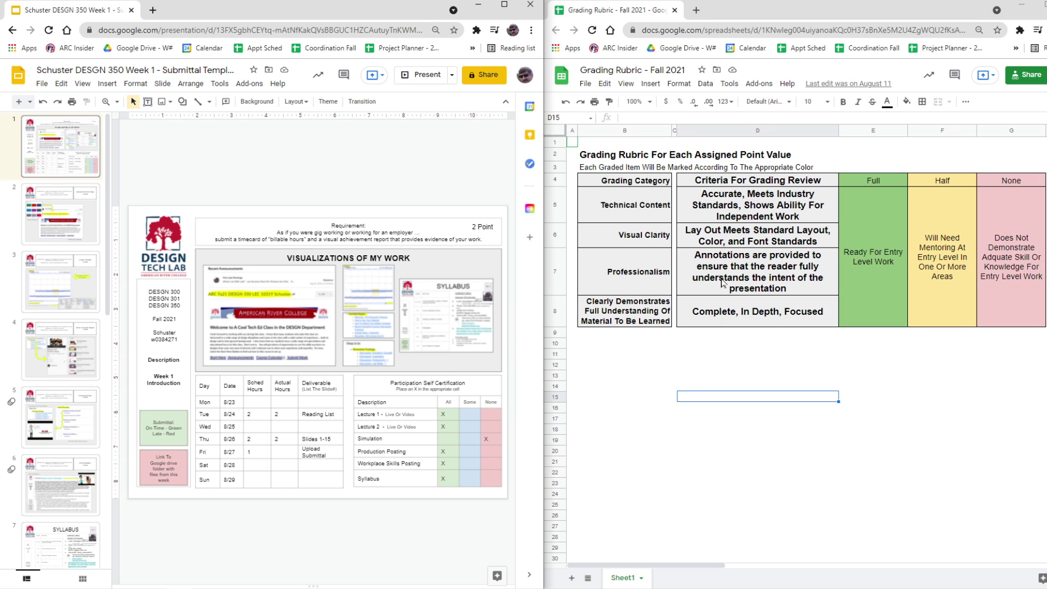
left_click(44, 358)
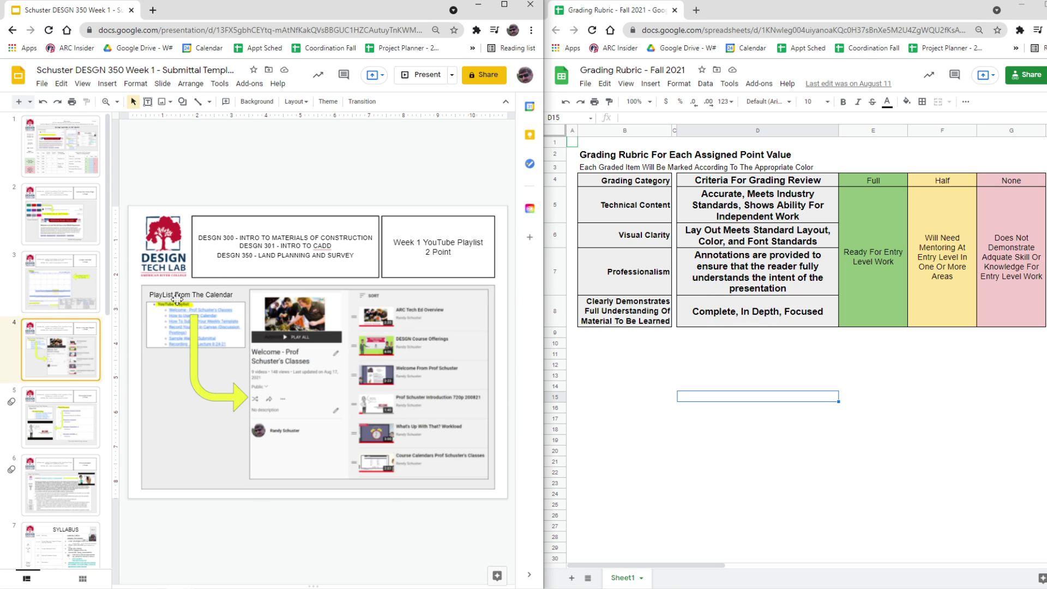
left_click(87, 163)
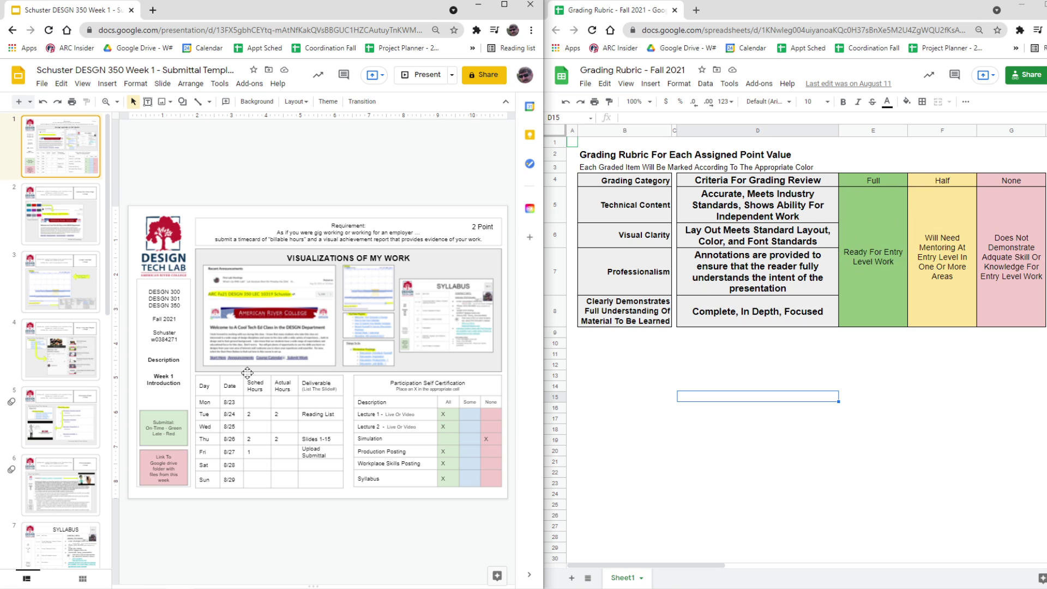
left_click(60, 215)
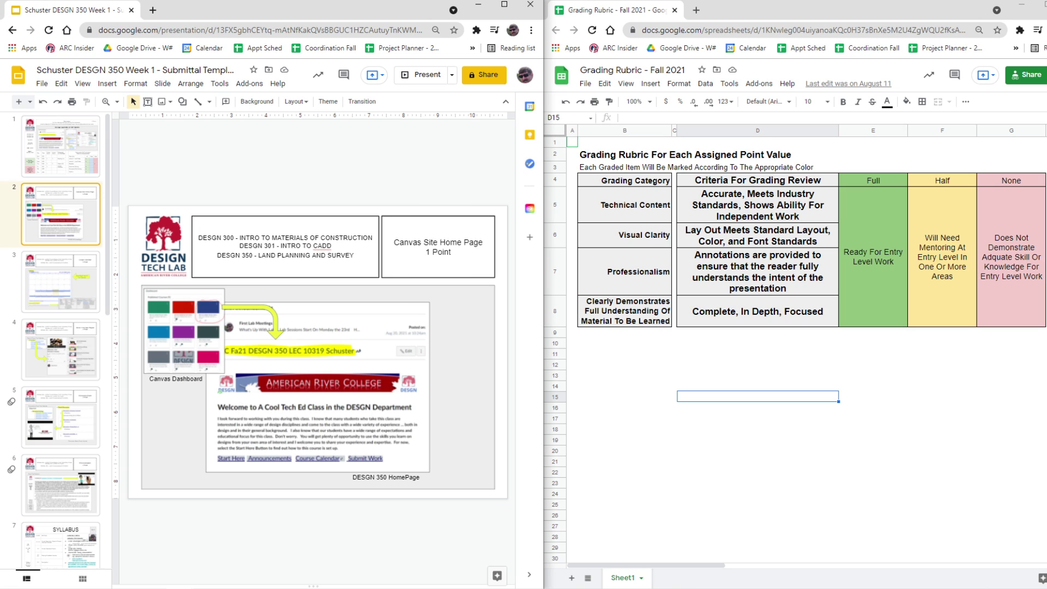
Show slide 3 while highlighting the rubric's Full, Half and None levels and the Complete, In Depth, Focused criterion.
left_click(338, 361)
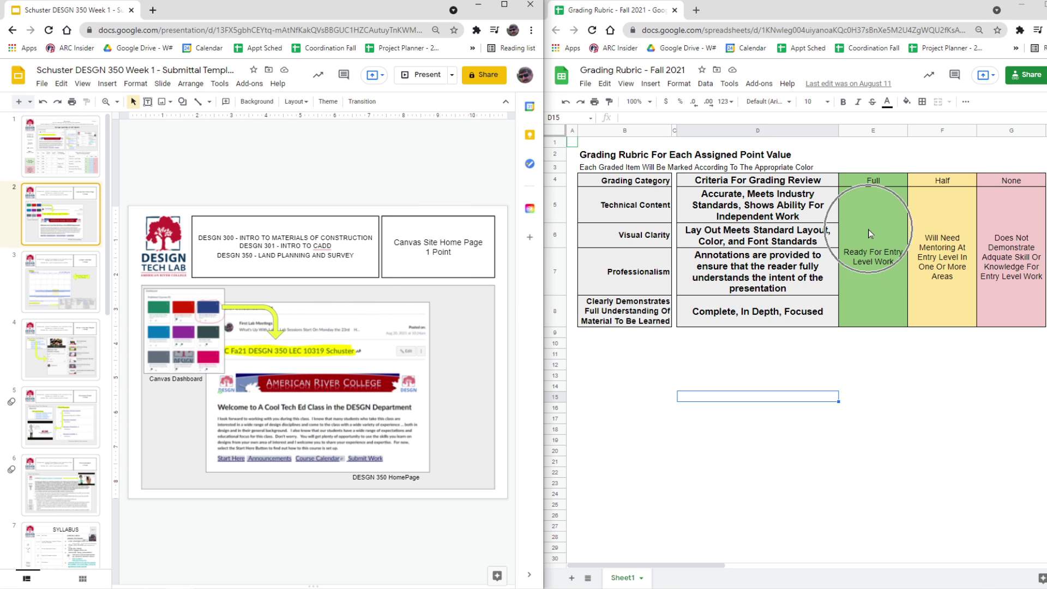
left_click(75, 292)
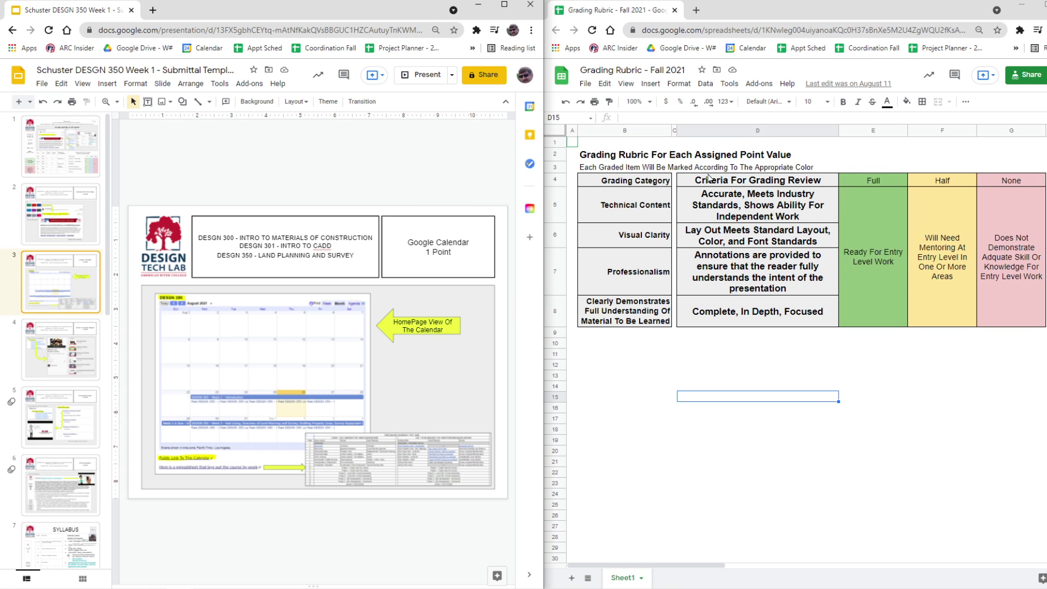
left_click(724, 300)
key("ctrl")
key("ctrl")
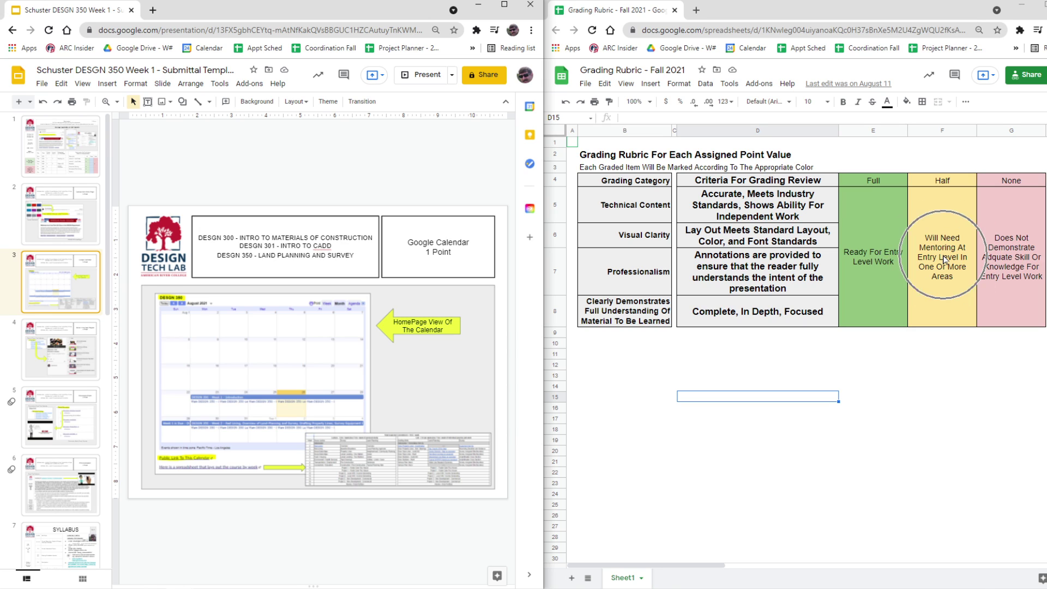
key("ctrl")
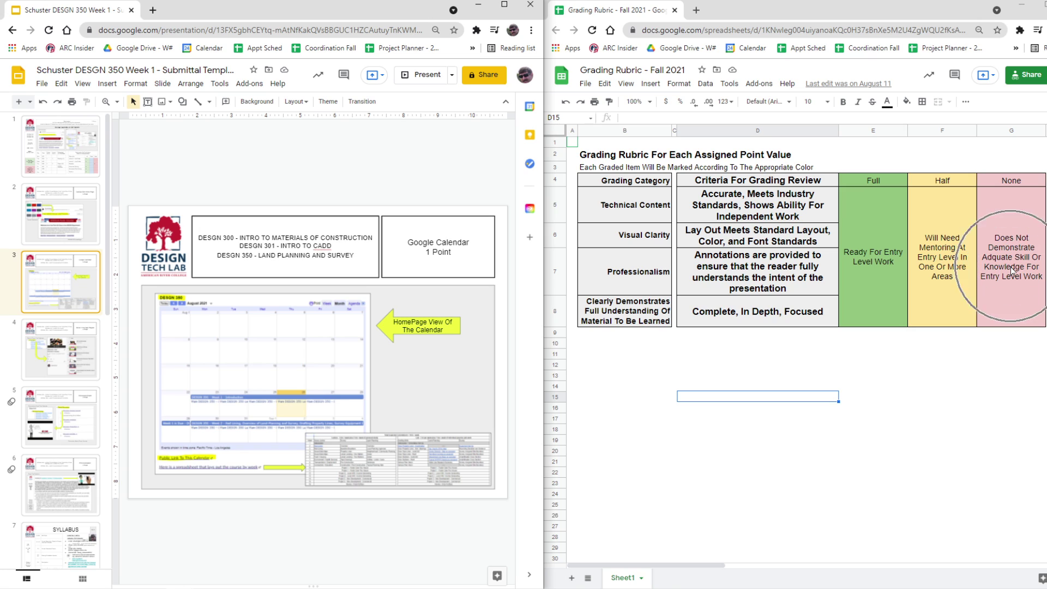
key("ctrl")
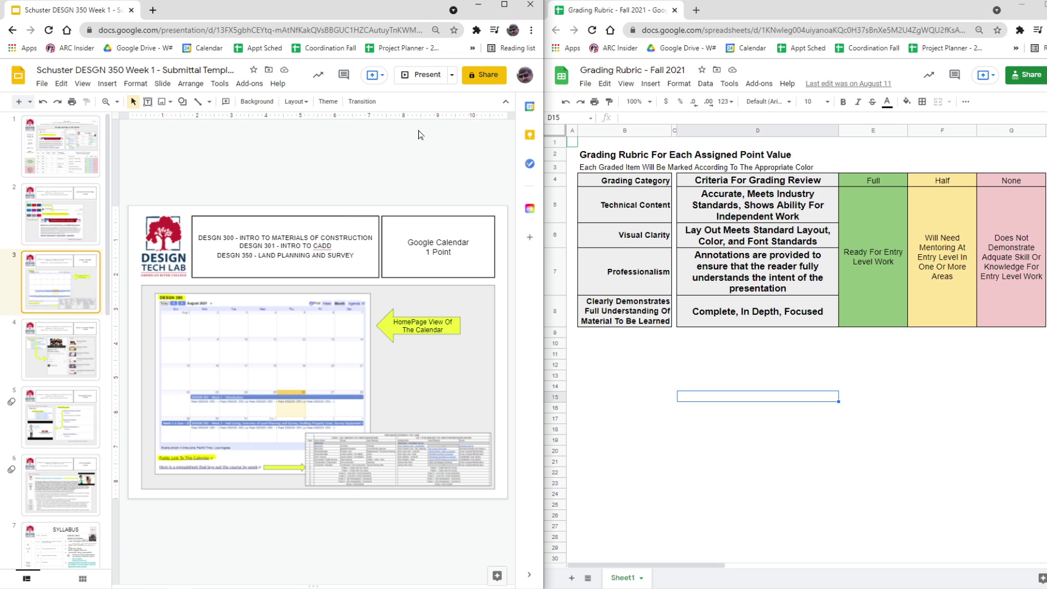
Minimize the Slides and rubric Sheets windows to bring Google Calendar back to the front.
left_click(483, 7)
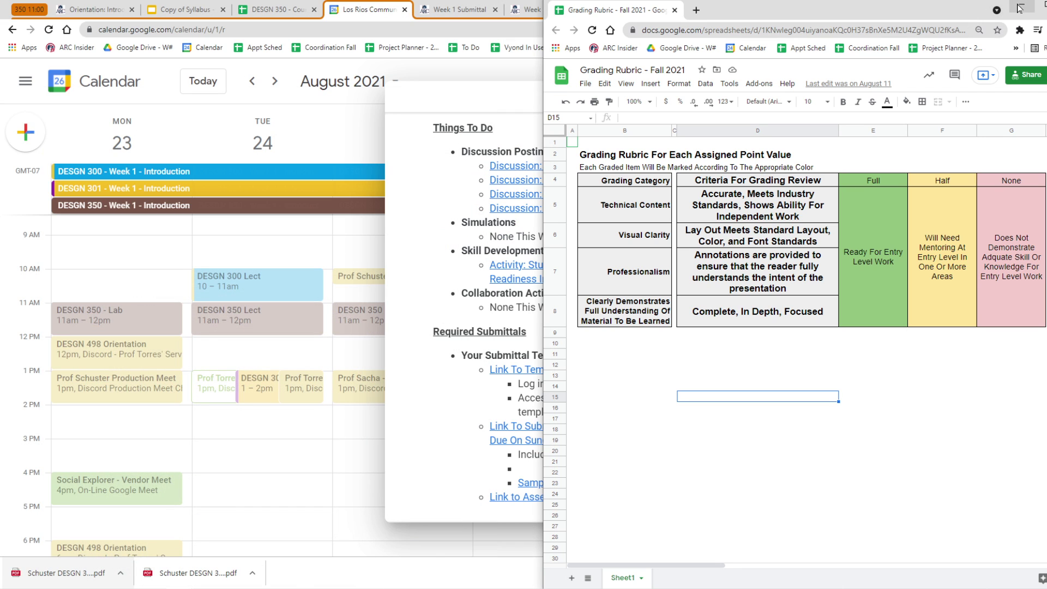
left_click(1022, 6)
scroll(665, 318, "up", 10)
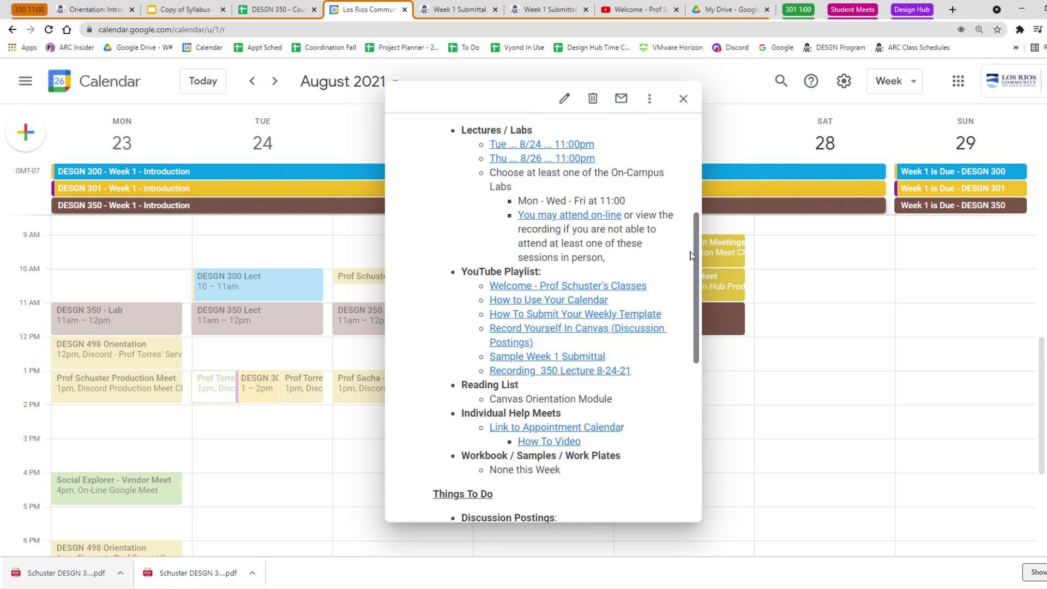
Open Thursday's DESGN 350 Lect event and highlight its Demo Week 1 Submittal topic.
left_click(795, 295)
left_click(554, 322)
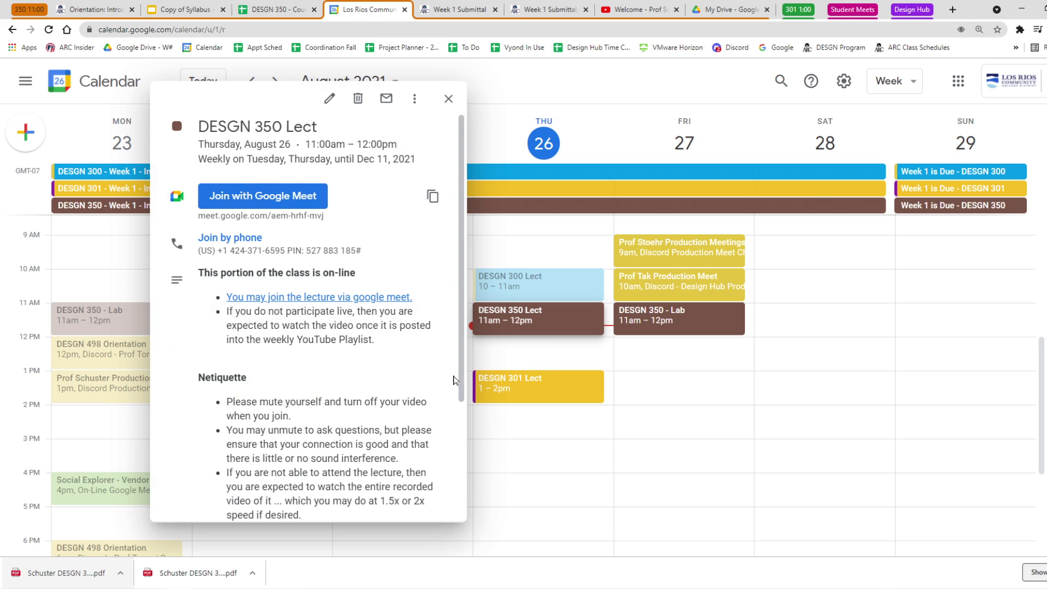
scroll(450, 451, "down", 2)
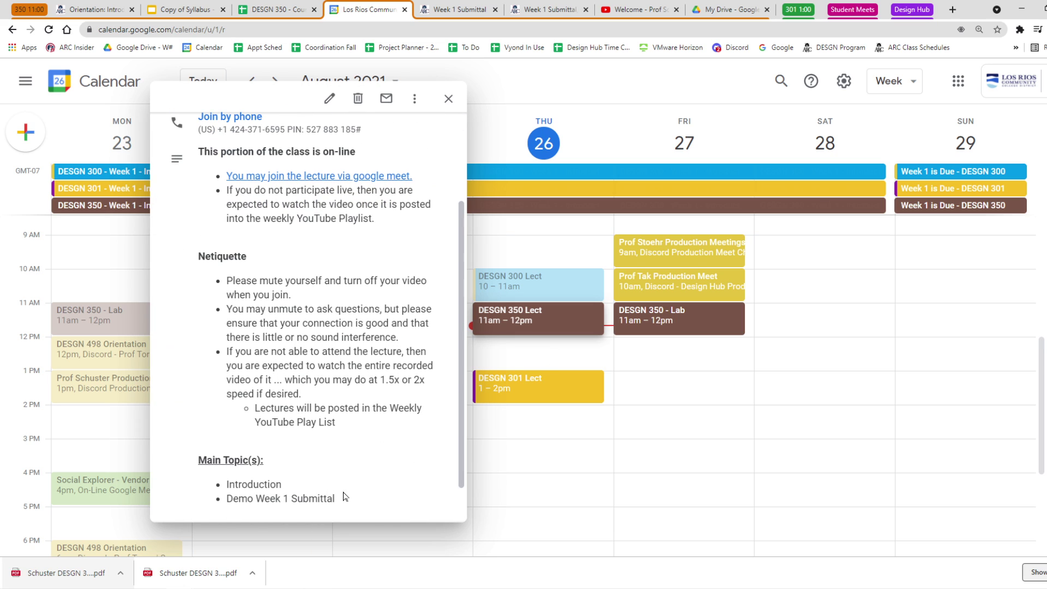
left_click_drag(338, 499, 226, 507)
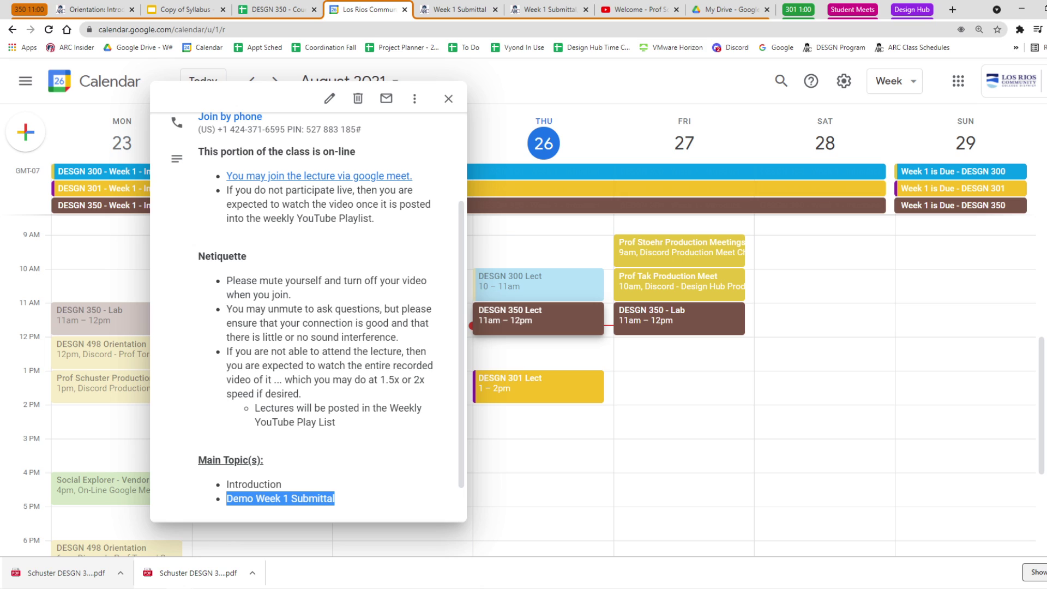